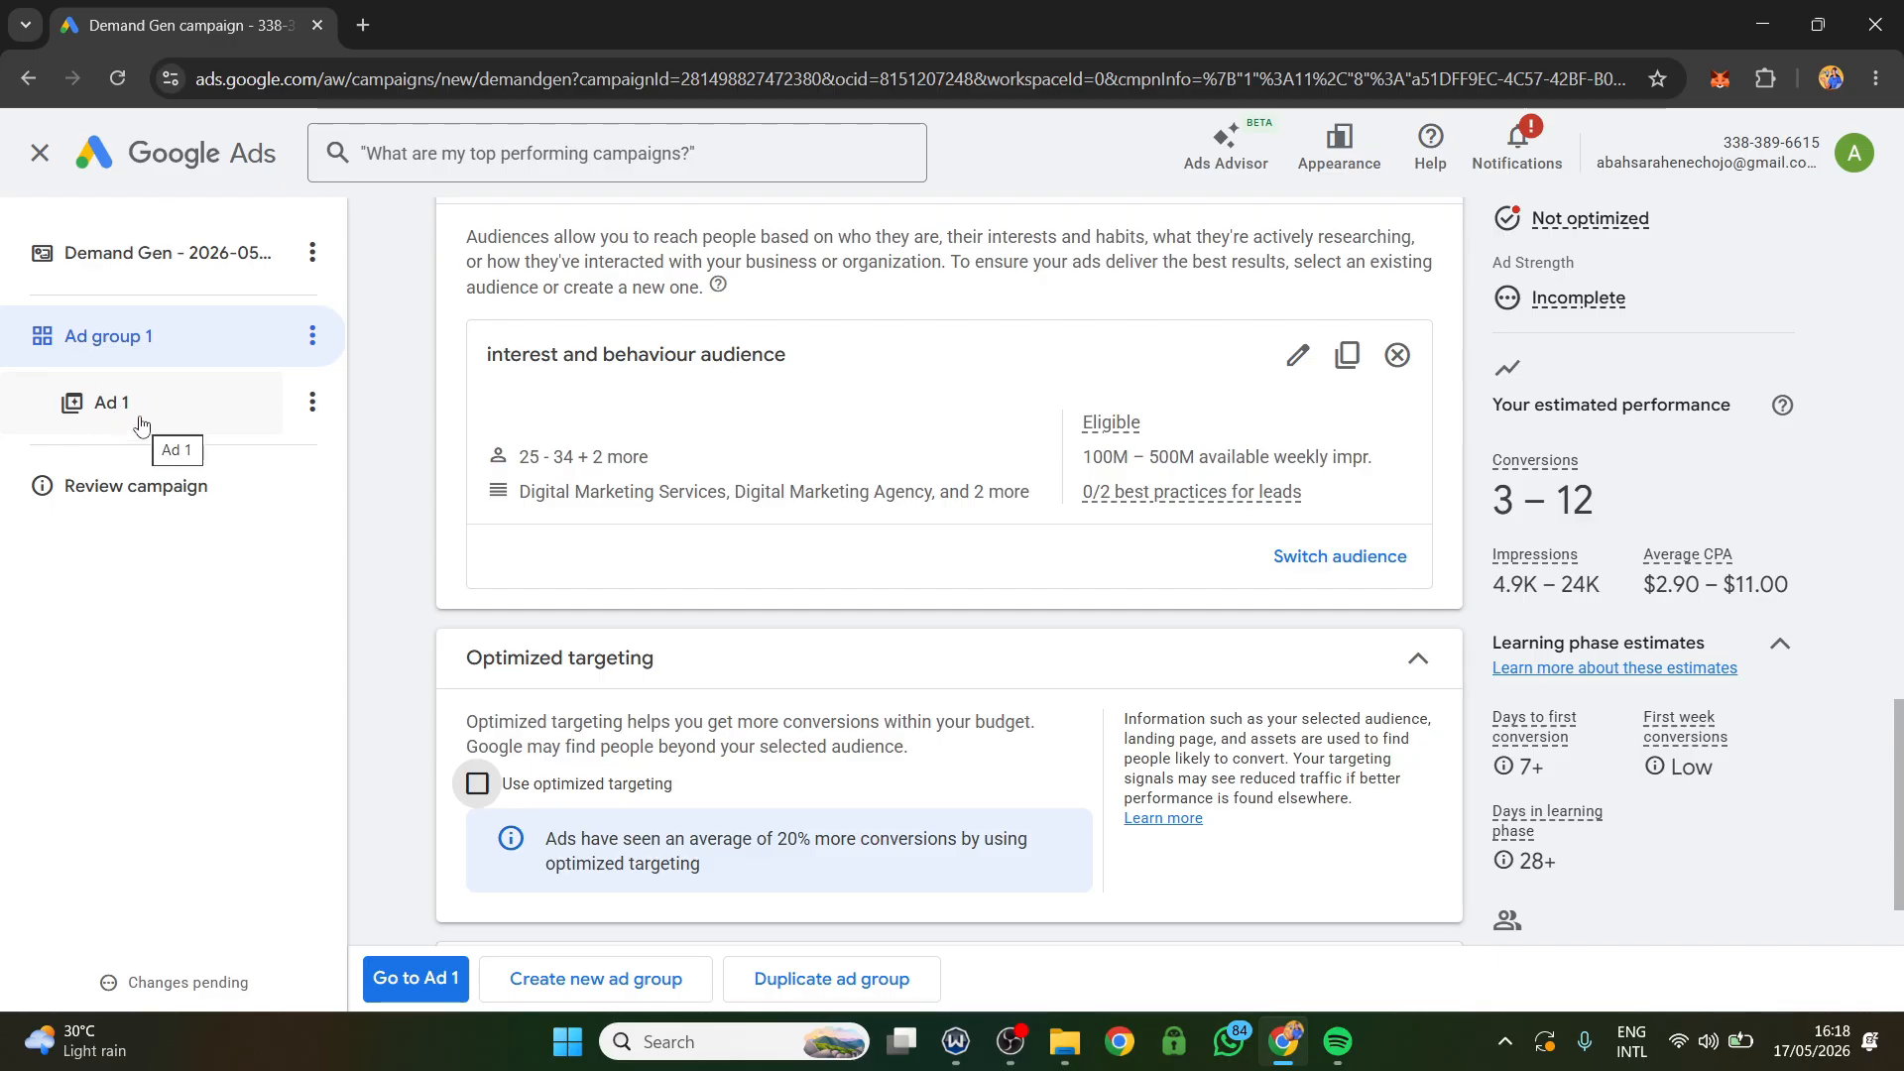
# Proceed to Ad 1 and choose the video ad type.
pyautogui.click(417, 980)
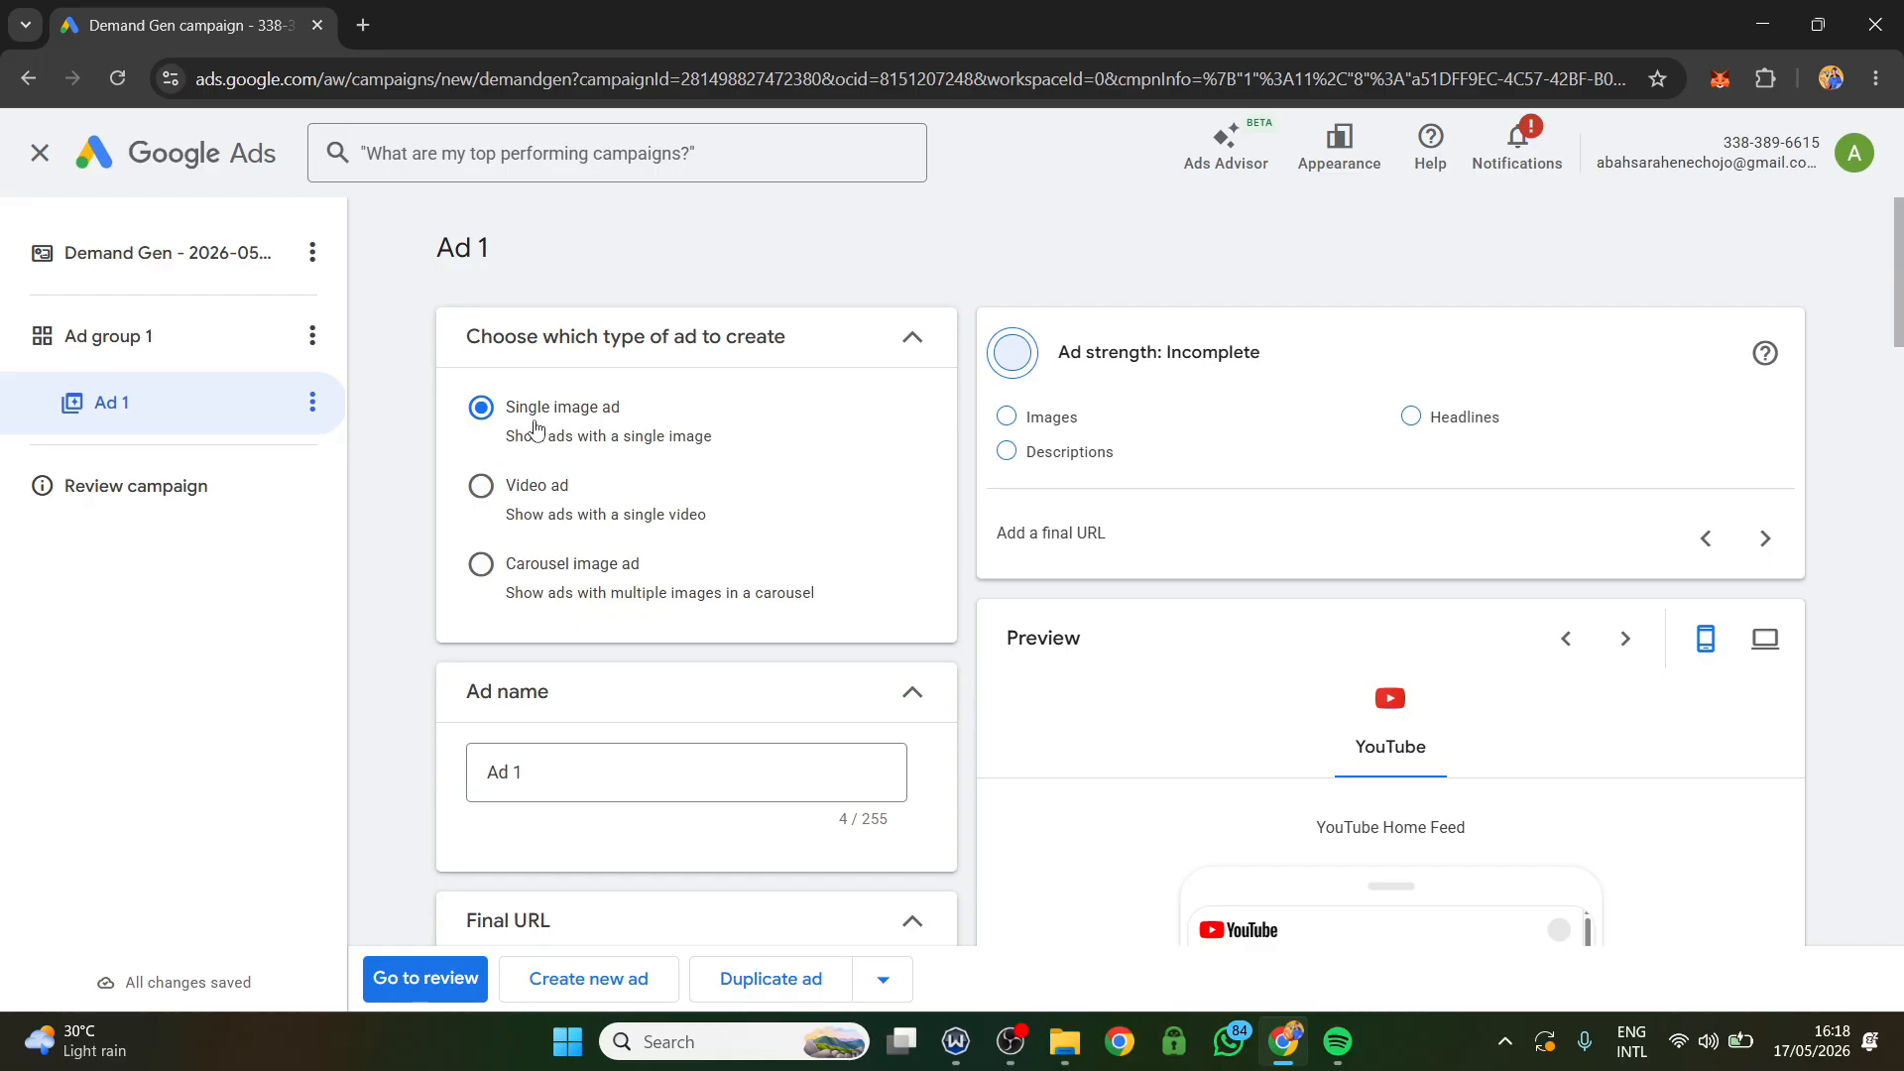
pyautogui.click(488, 496)
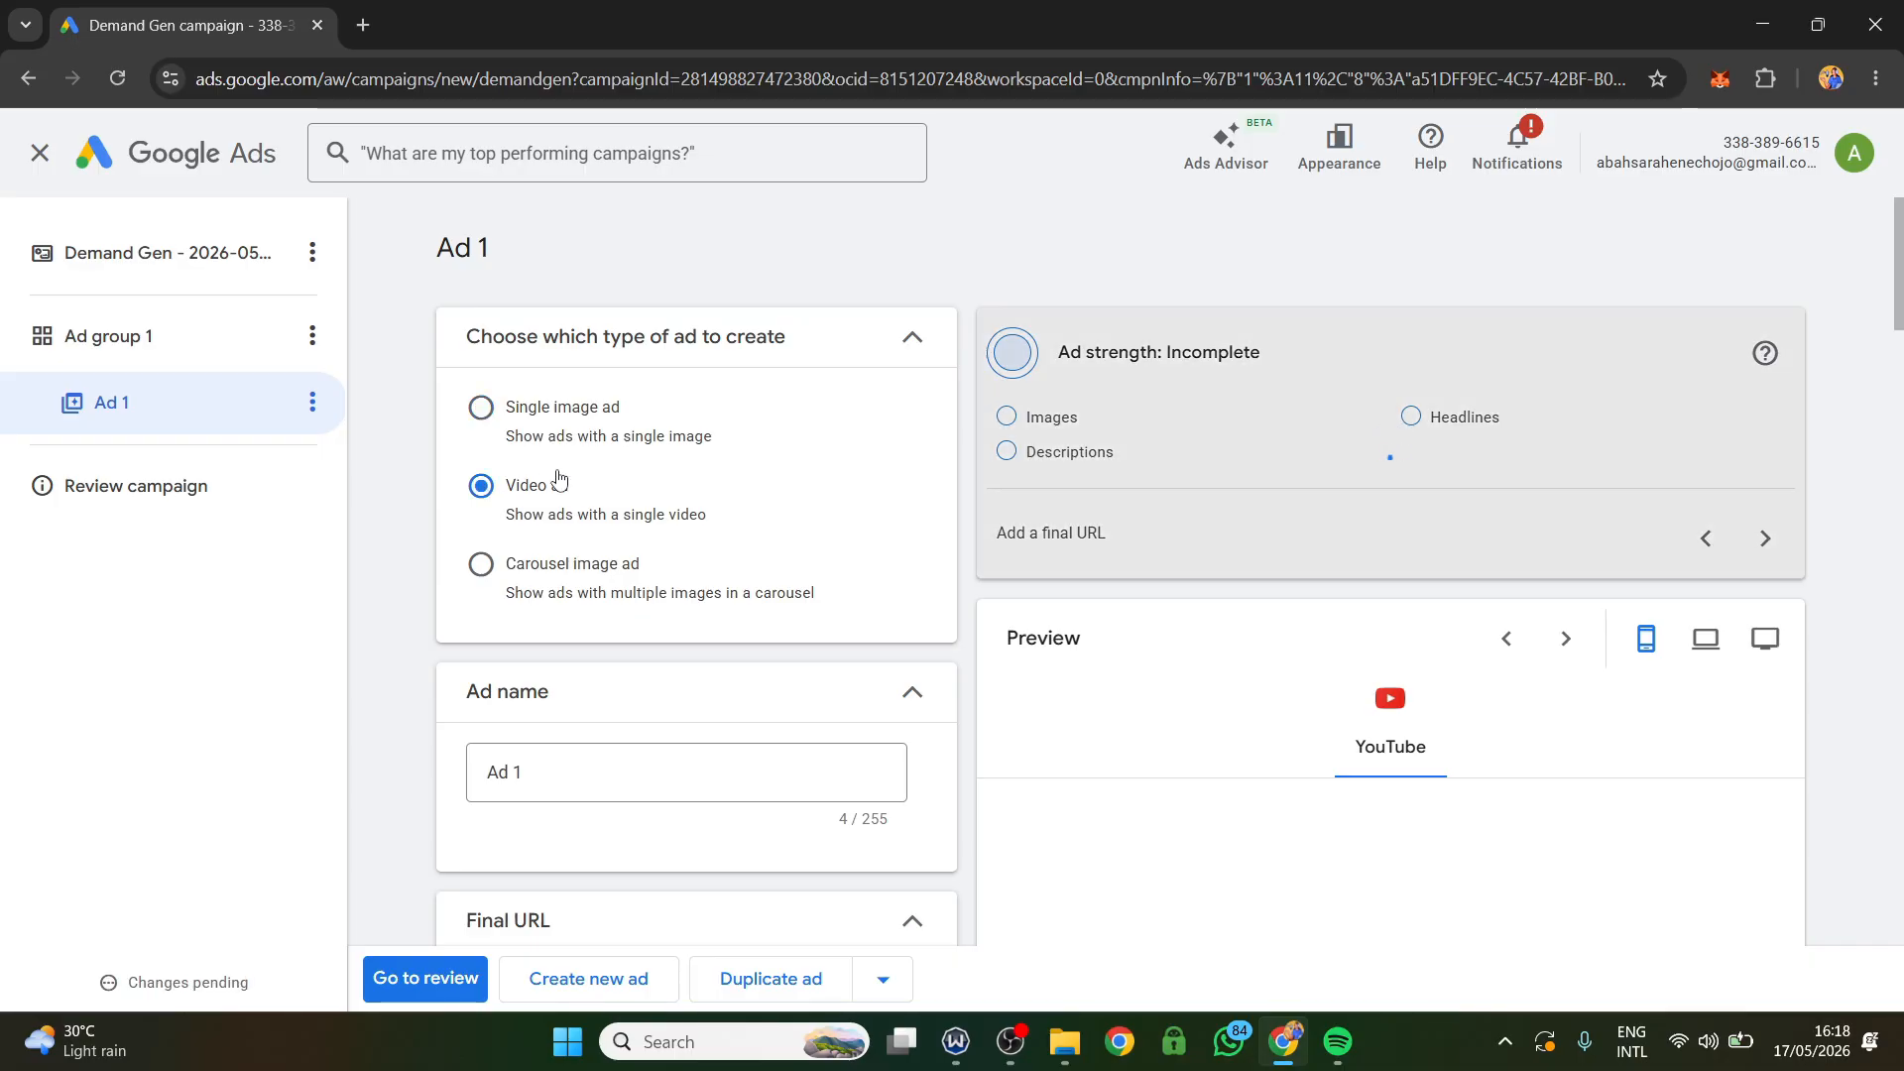
# Copy the landing page address spreemkt.com/betting from a new browser tab and paste it as the ad's final URL.
pyautogui.scroll(-4, 645, 472)
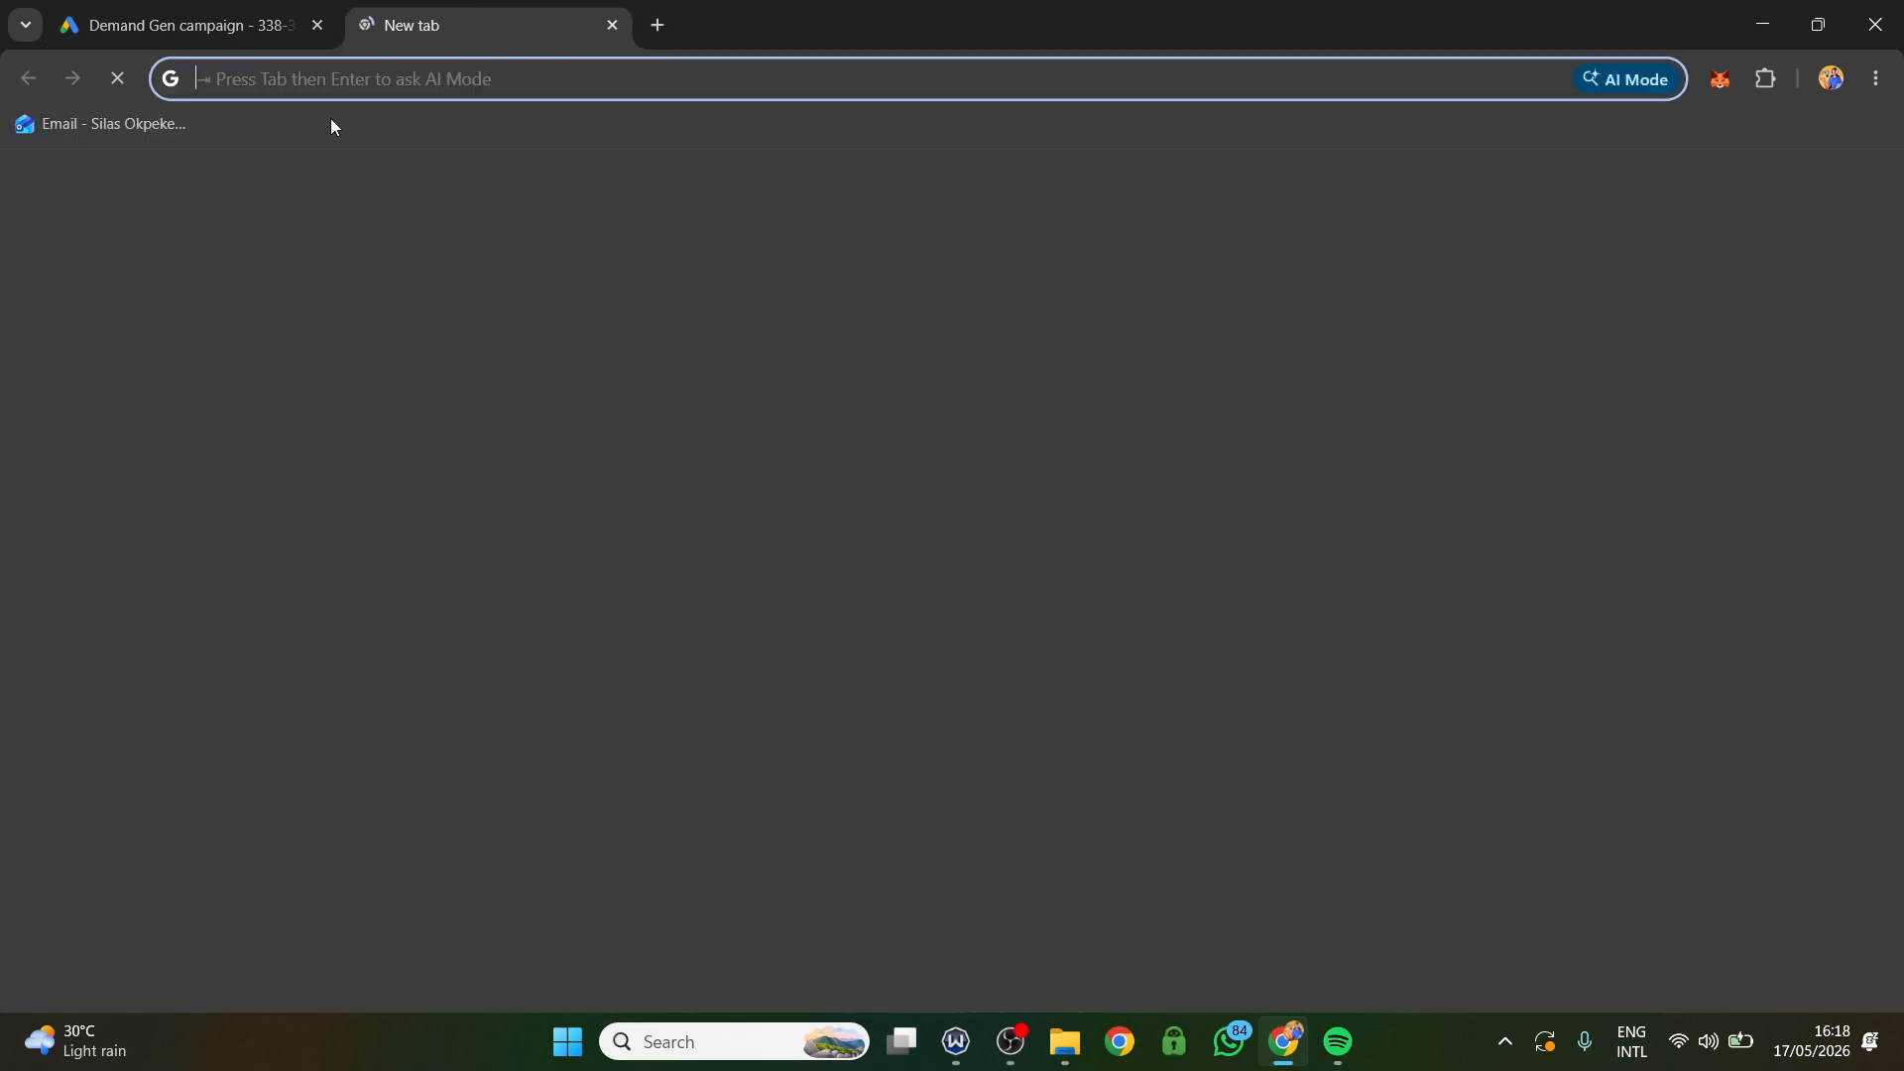
pyautogui.click(363, 25)
pyautogui.write('spr')
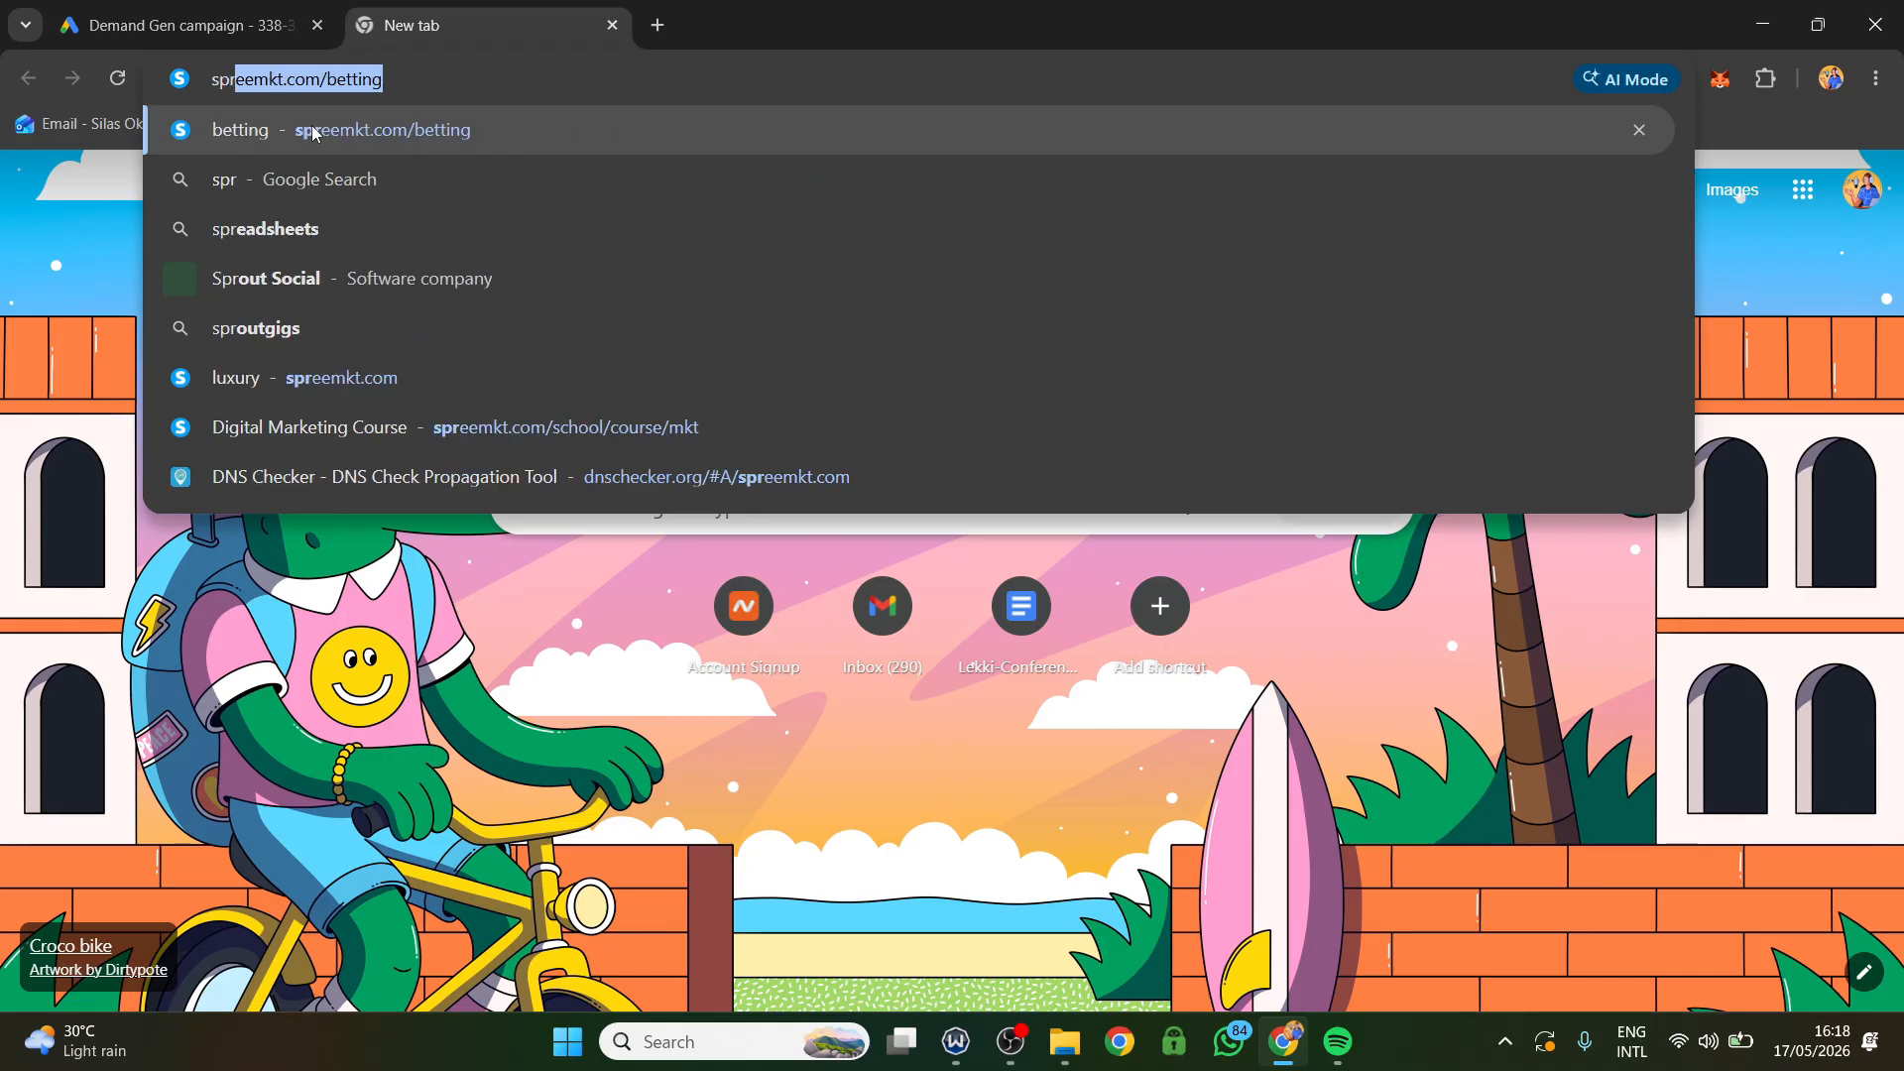
pyautogui.write('eemkt.com/betting')
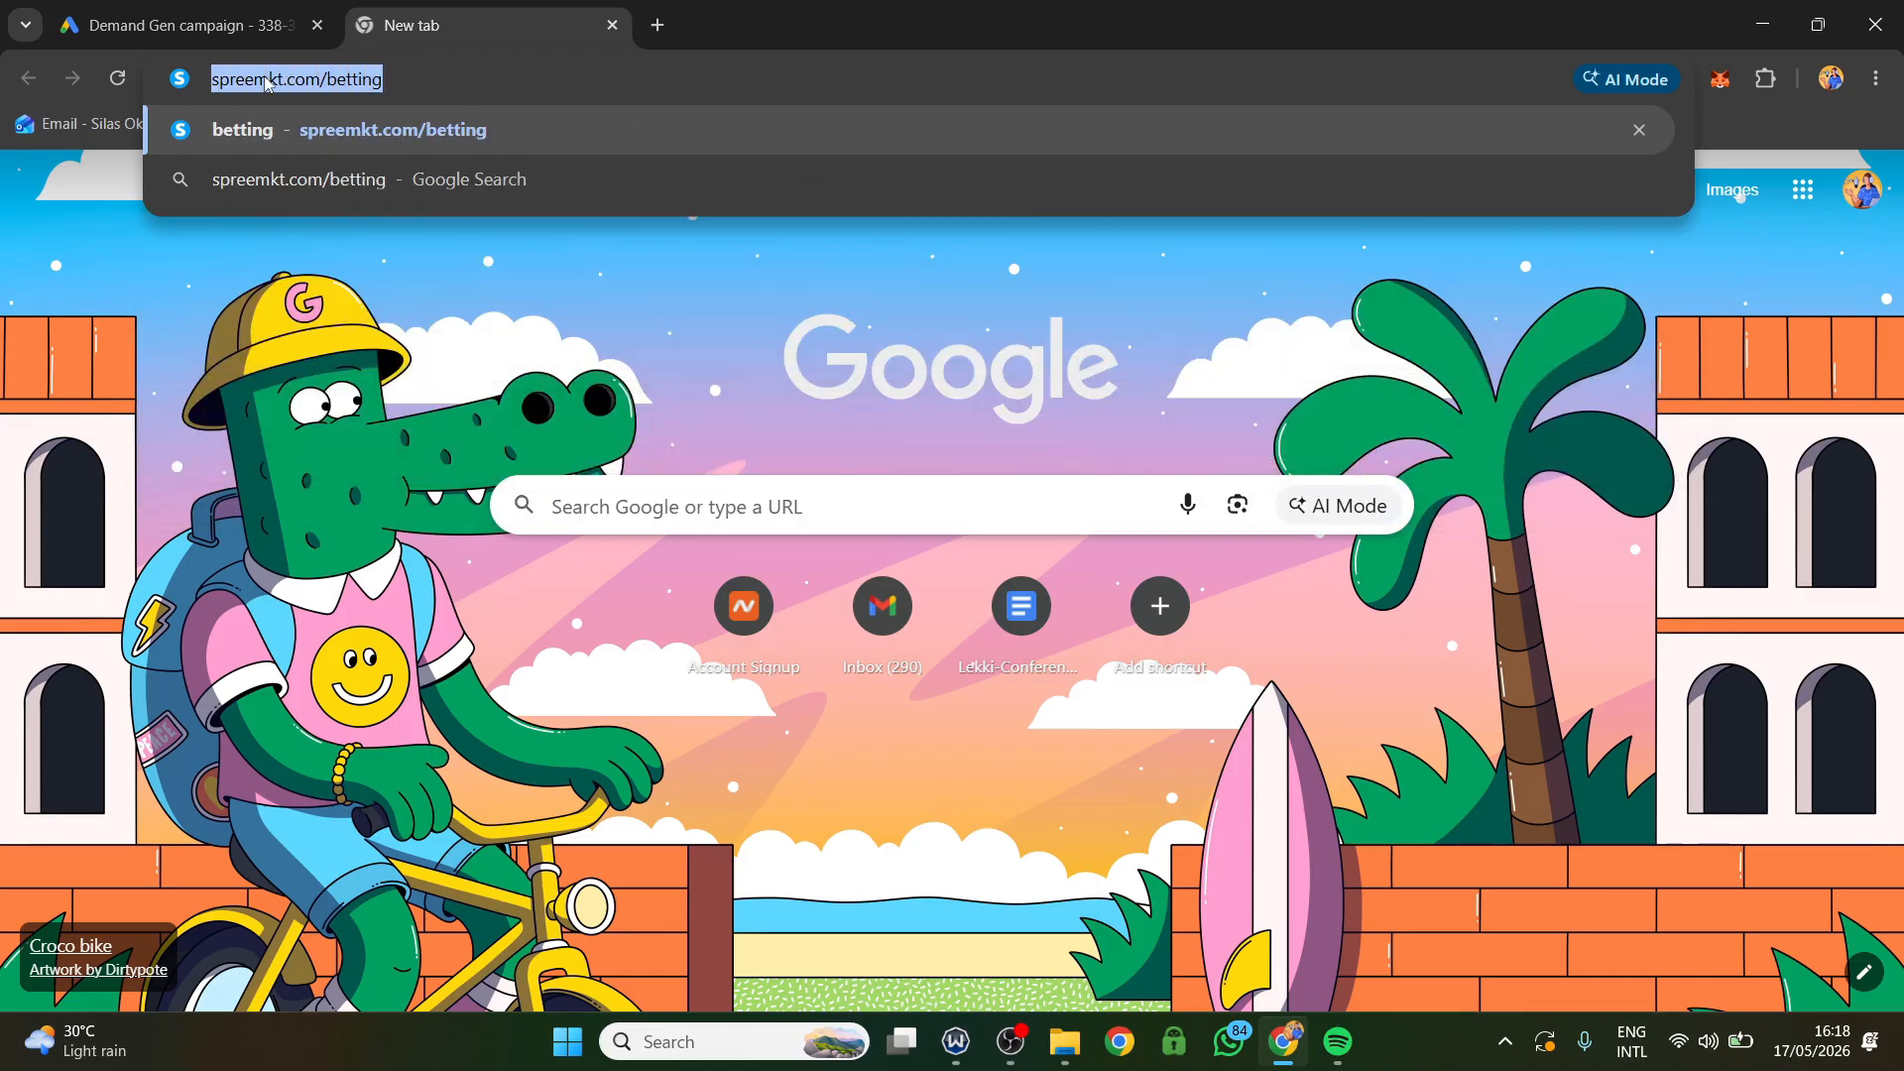
pyautogui.rightClick(266, 79)
pyautogui.click(373, 256)
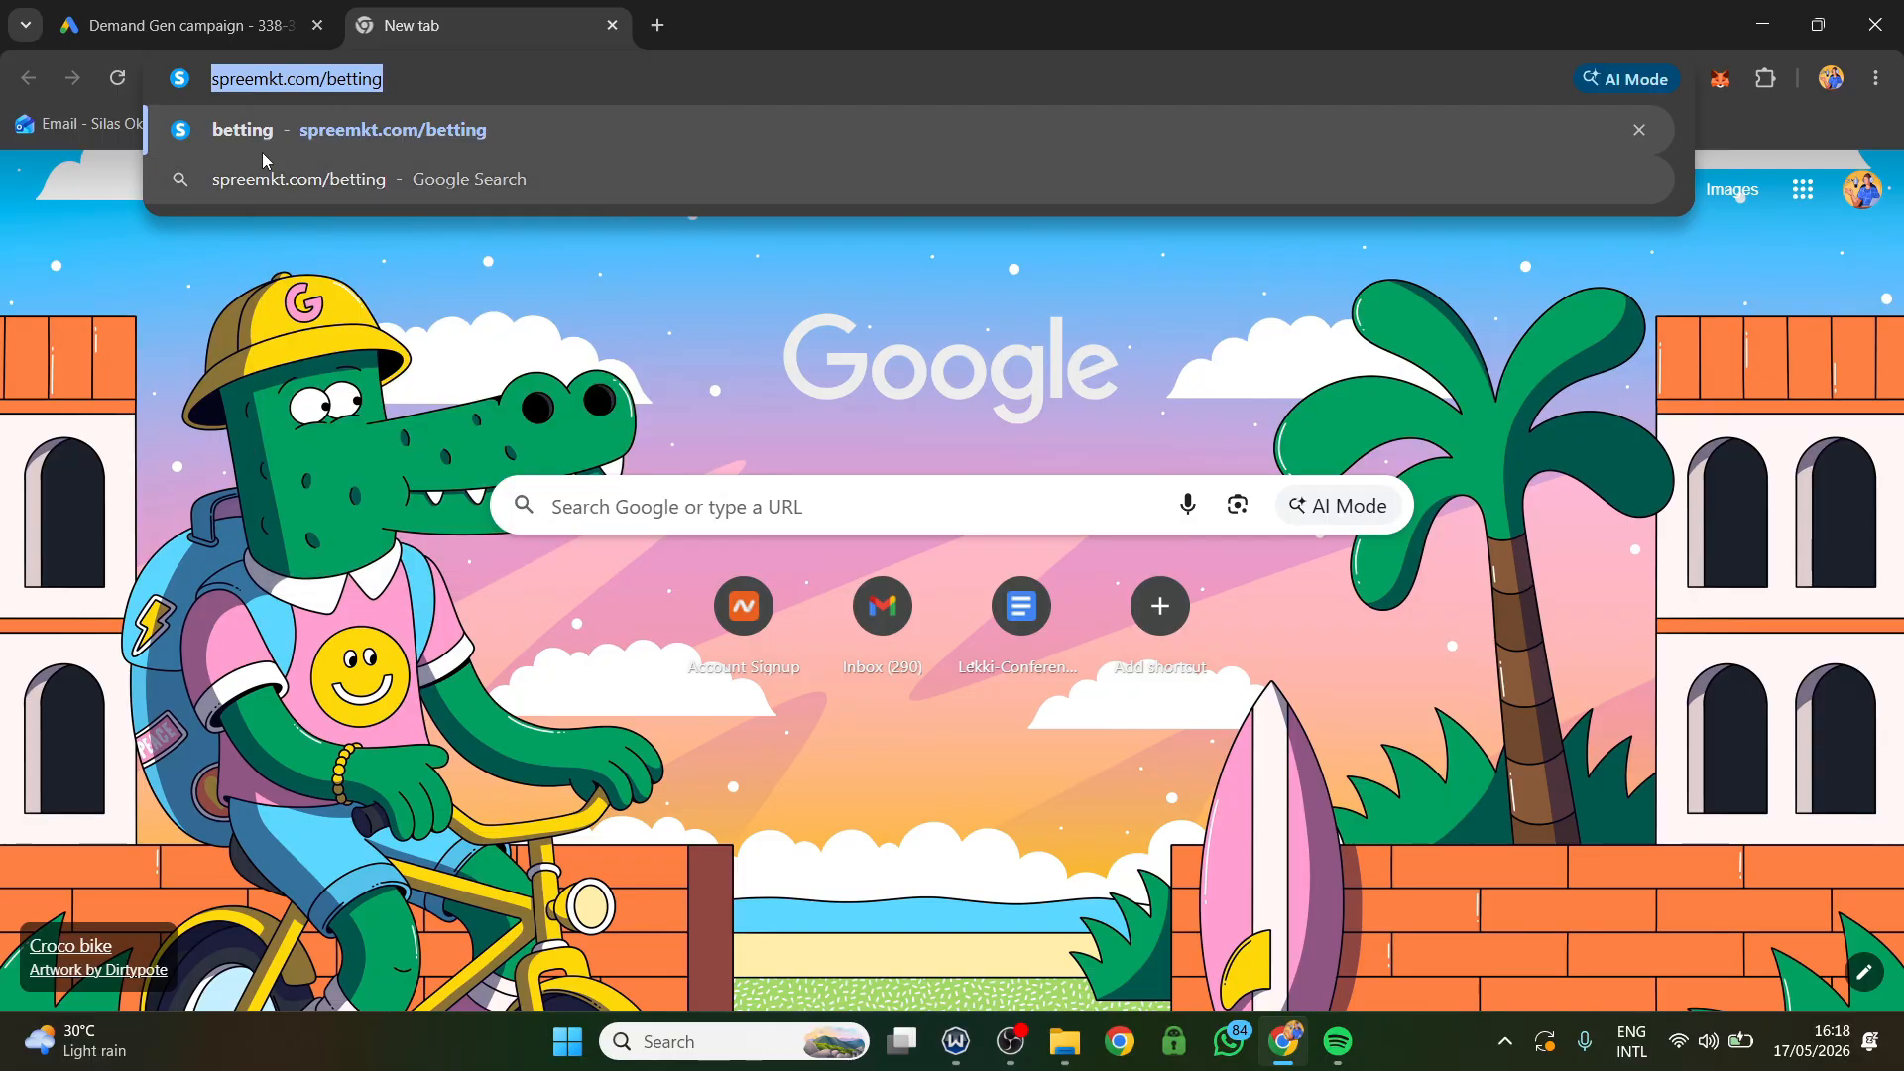
pyautogui.click(188, 25)
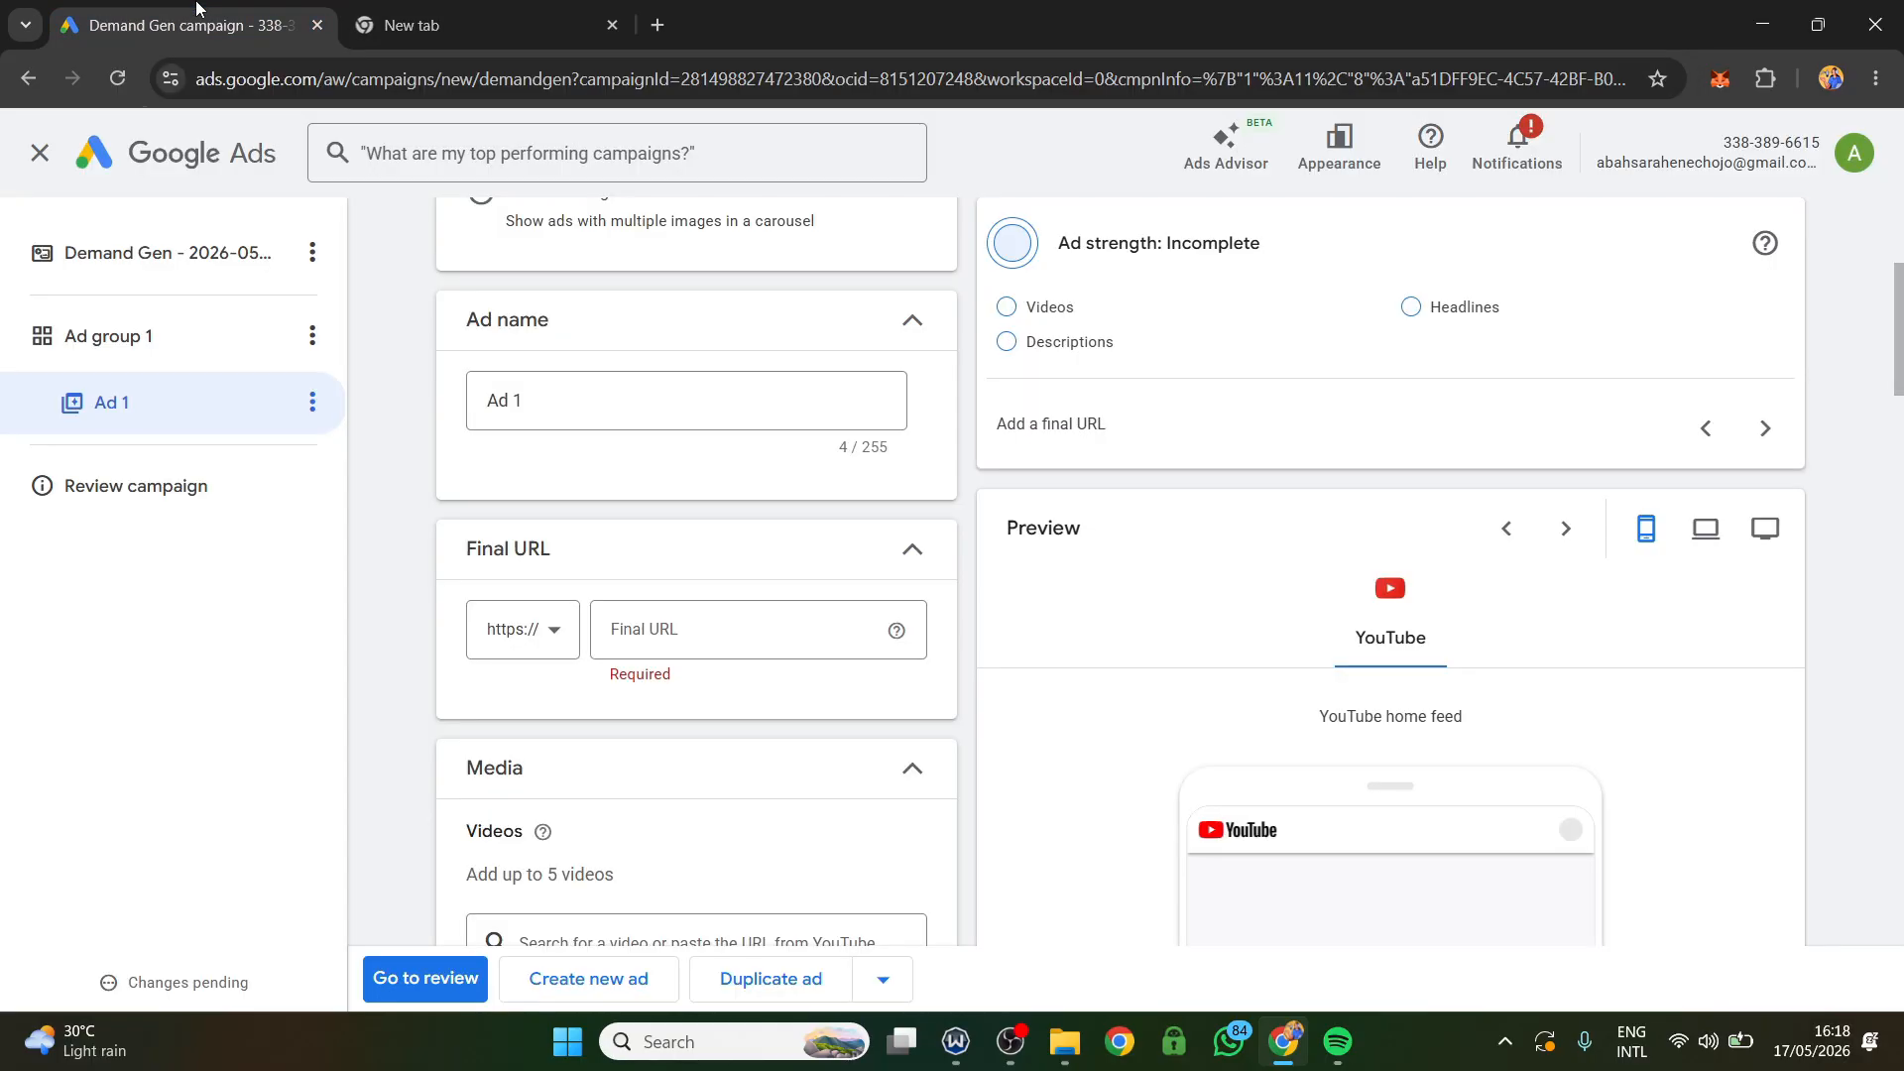
pyautogui.click(653, 638)
pyautogui.hotkey('ctrl', 'v')
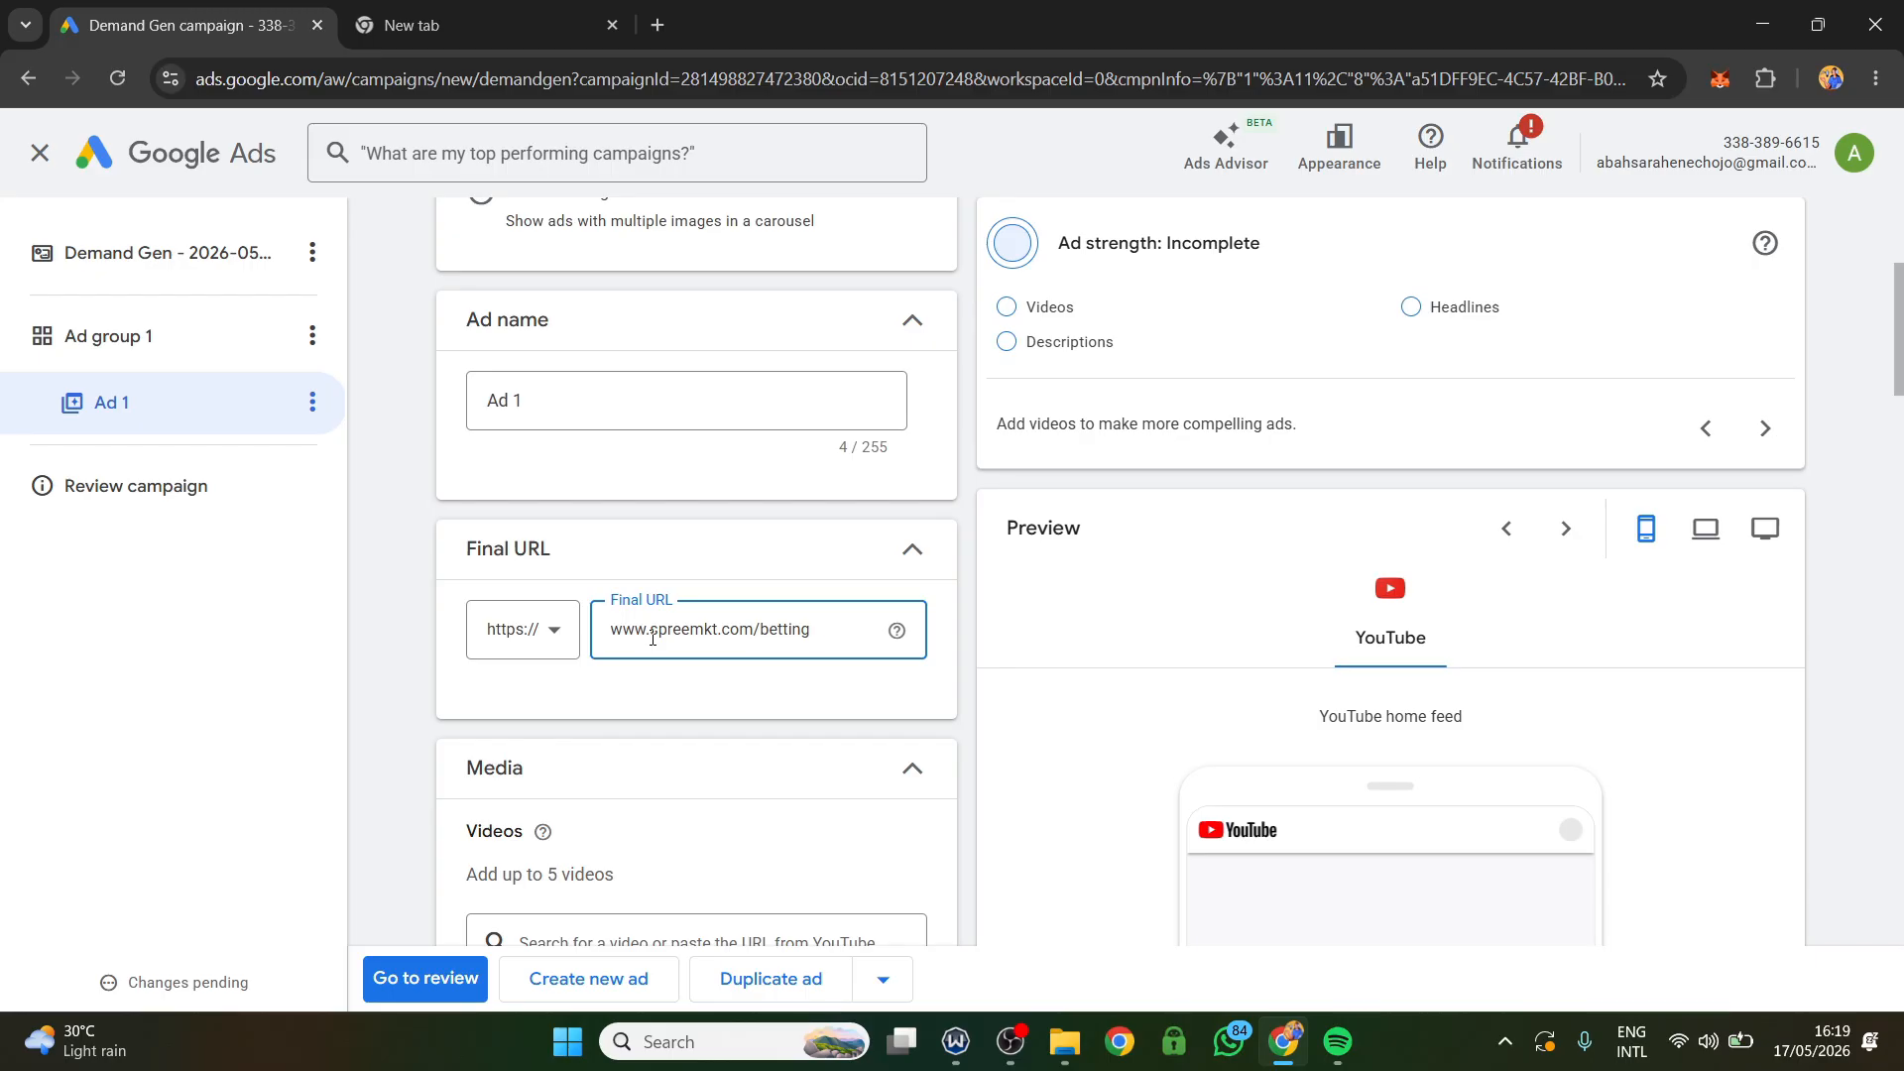
# Open YouTube in the second browser tab to find a video for the ad.
pyautogui.scroll(-4, 657, 610)
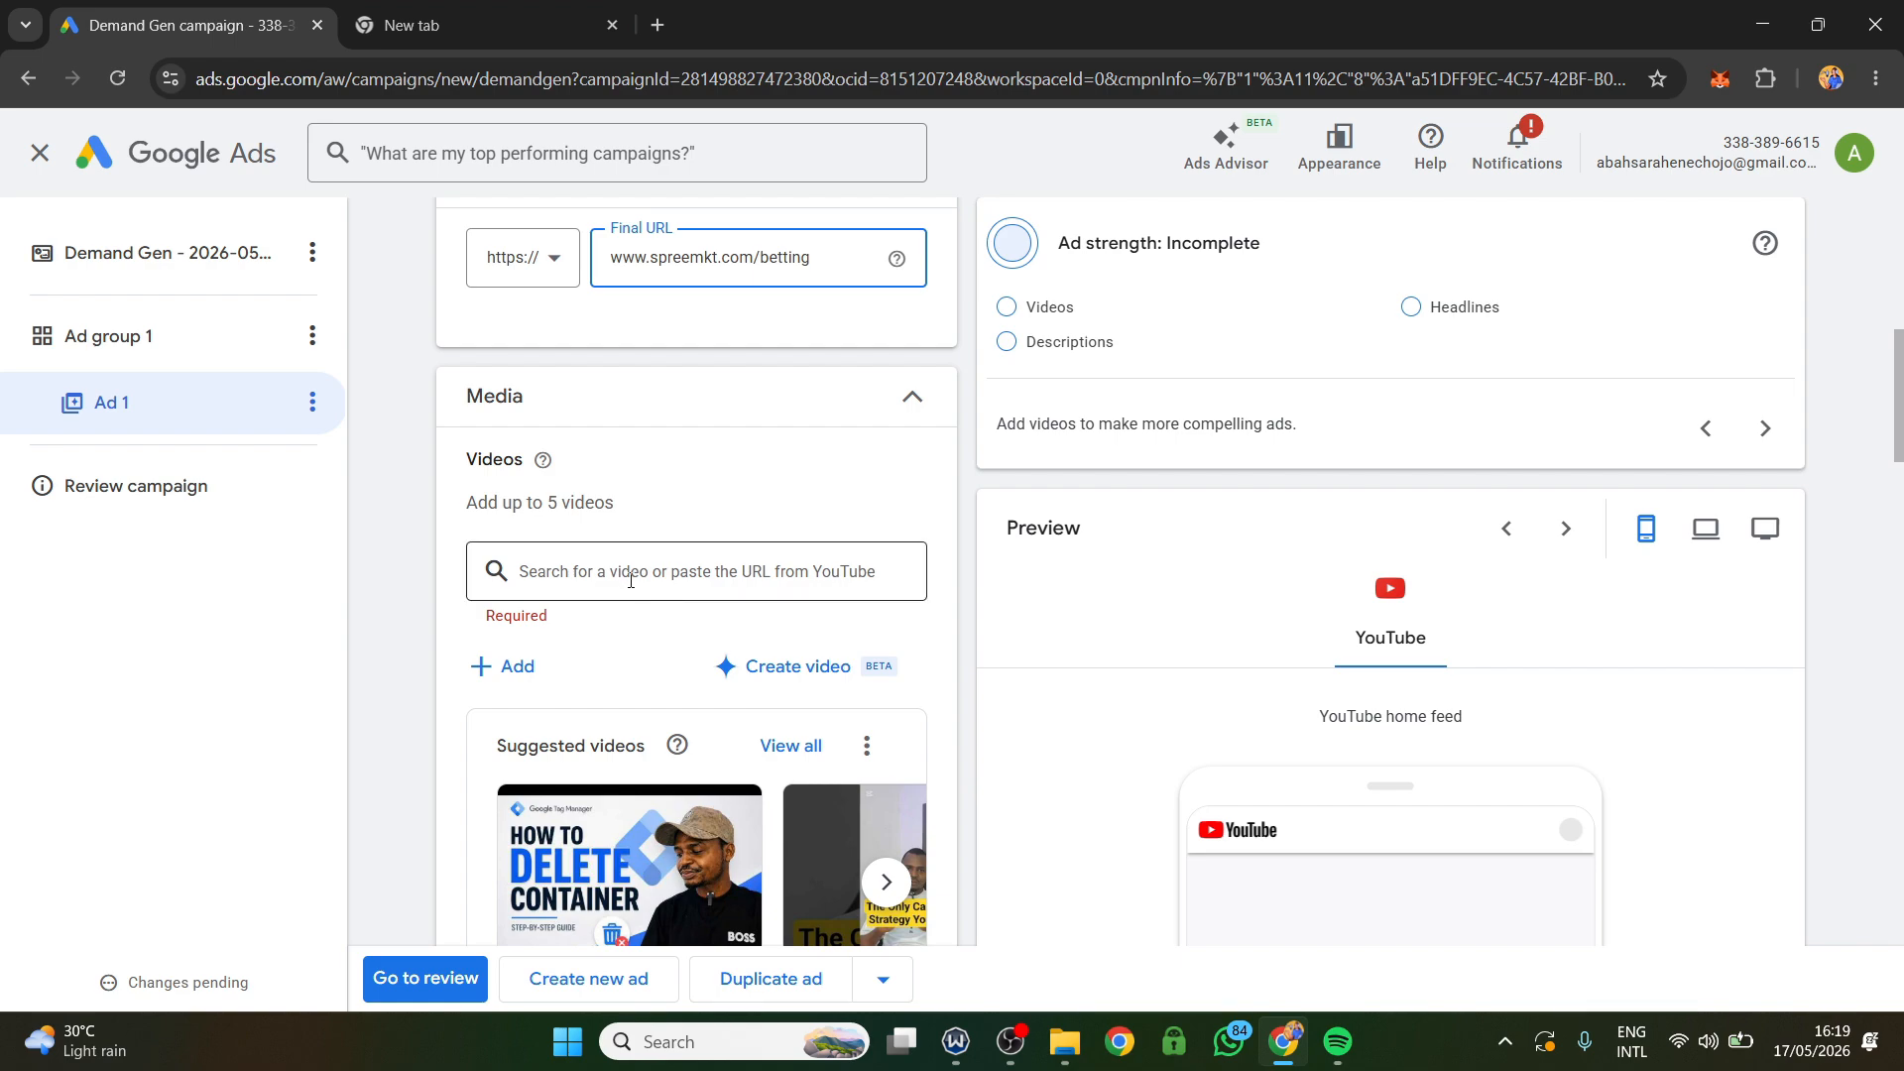
pyautogui.scroll(-2, 625, 585)
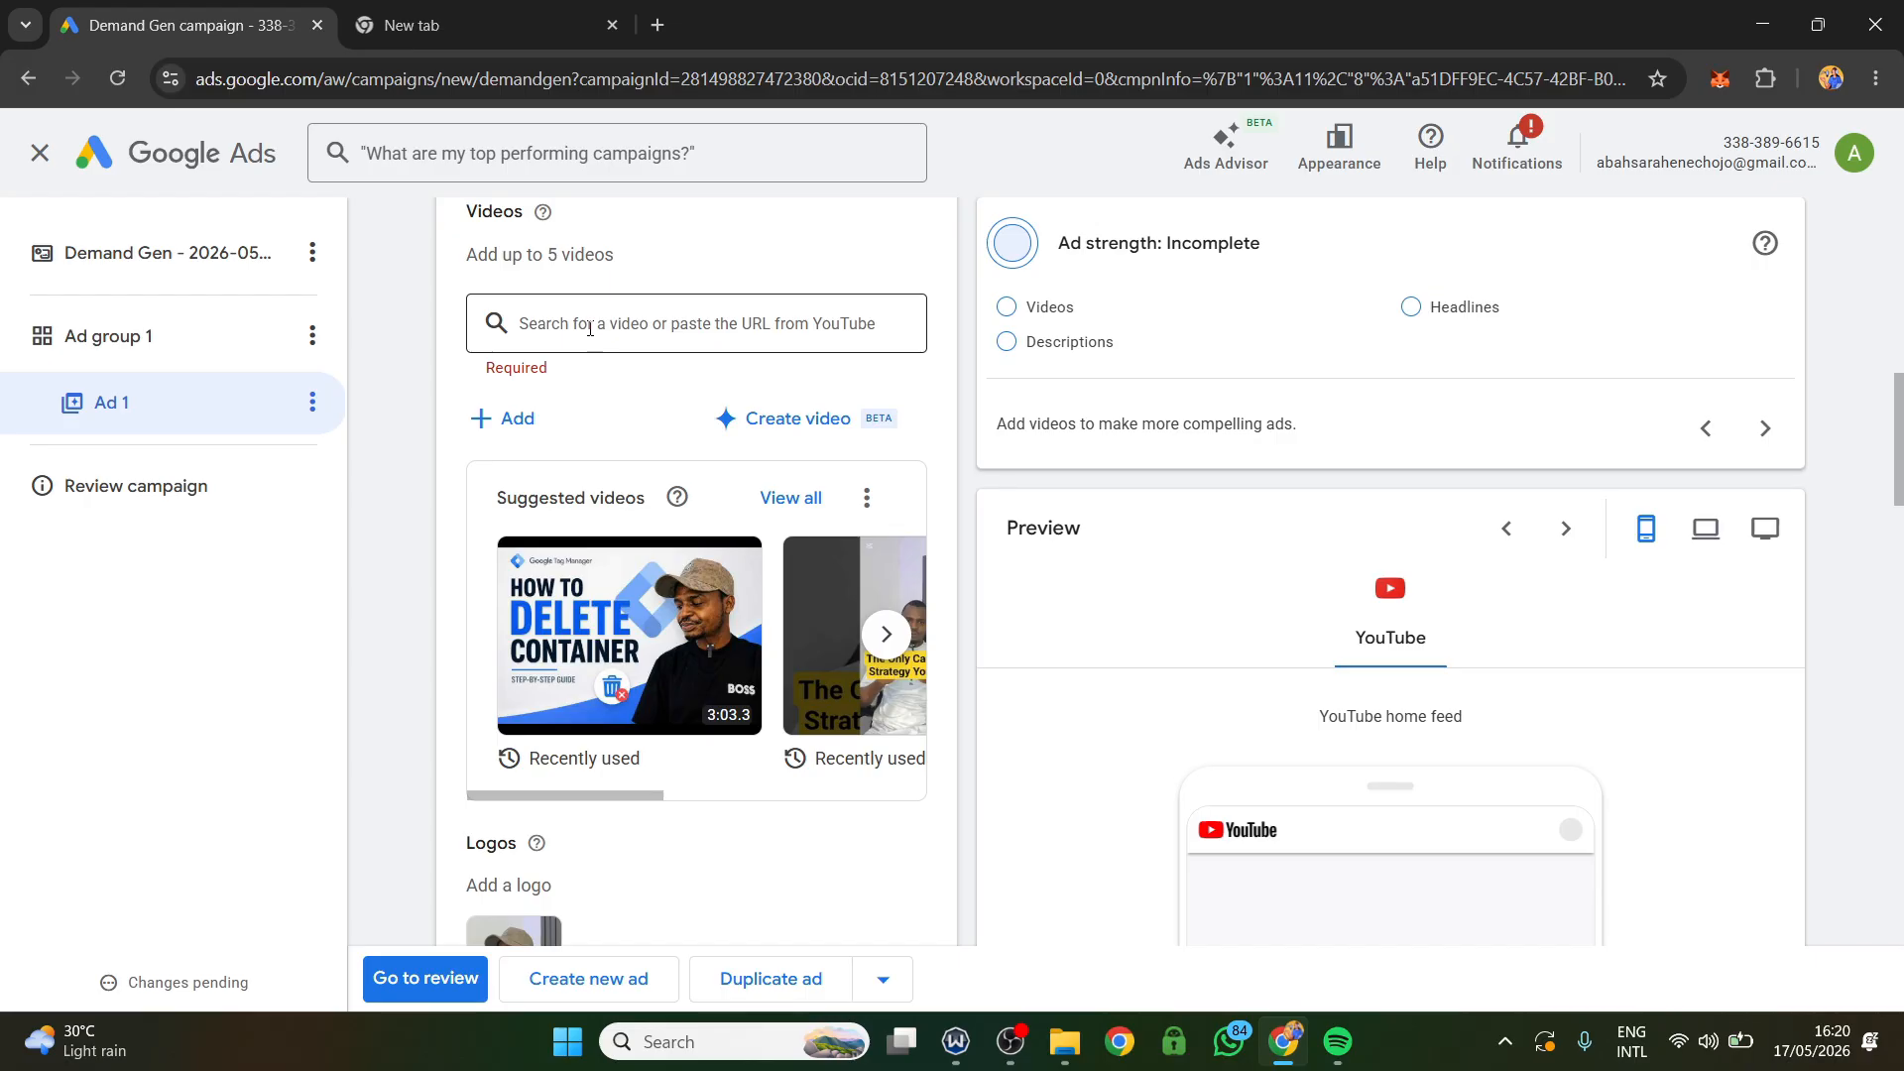
pyautogui.click(476, 15)
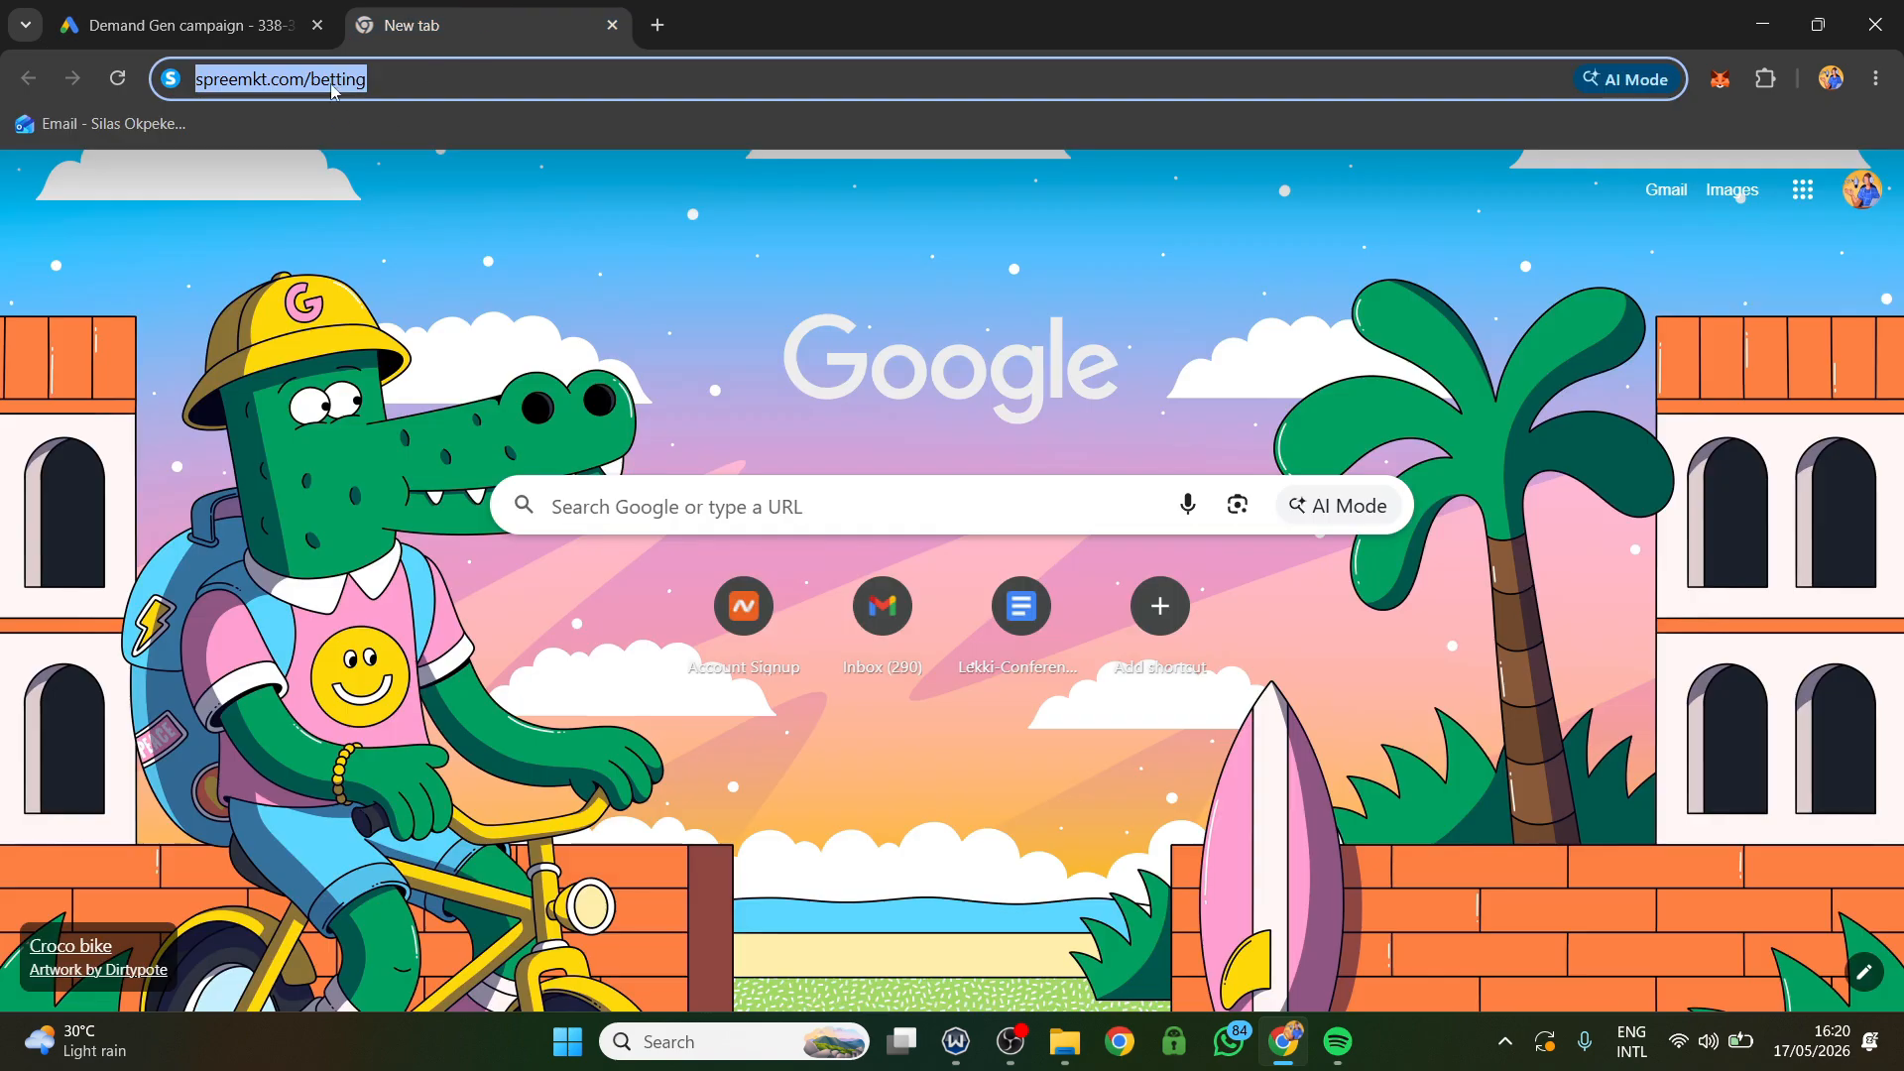
pyautogui.write('yo')
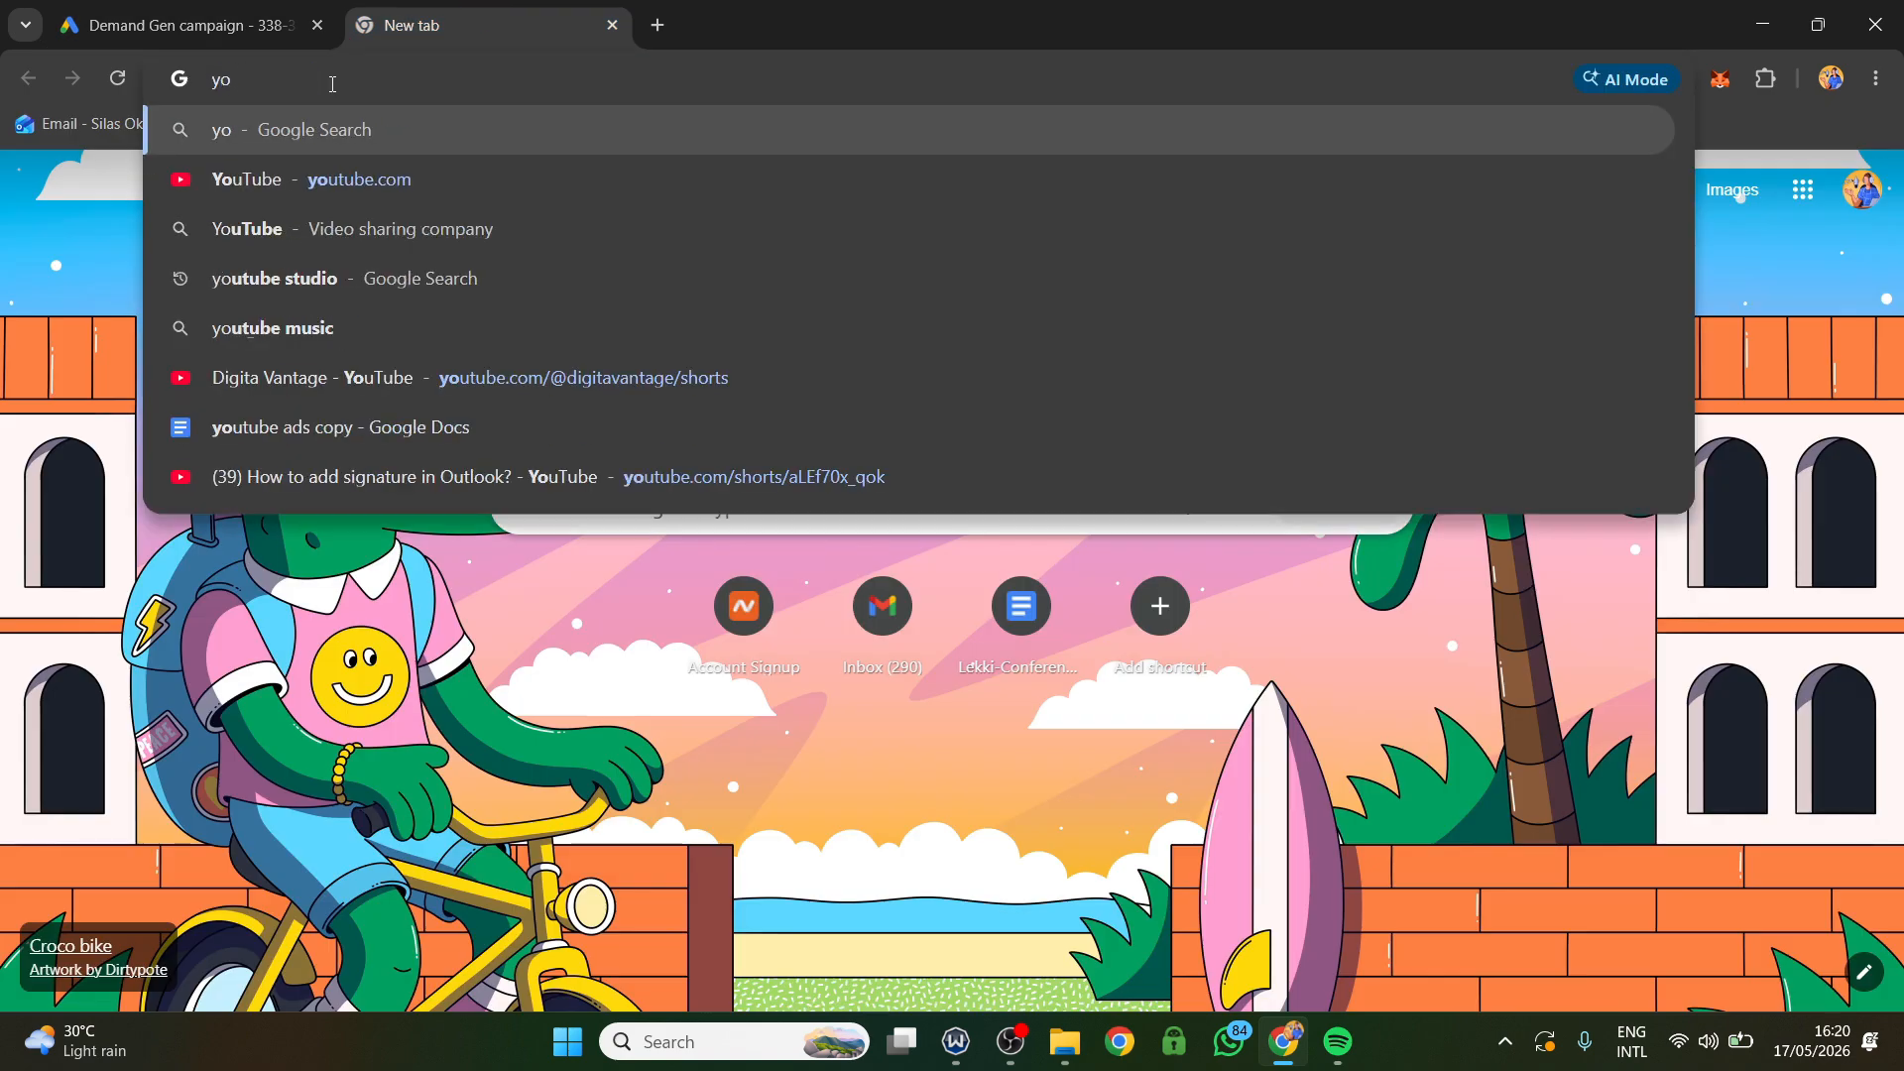
pyautogui.click(327, 178)
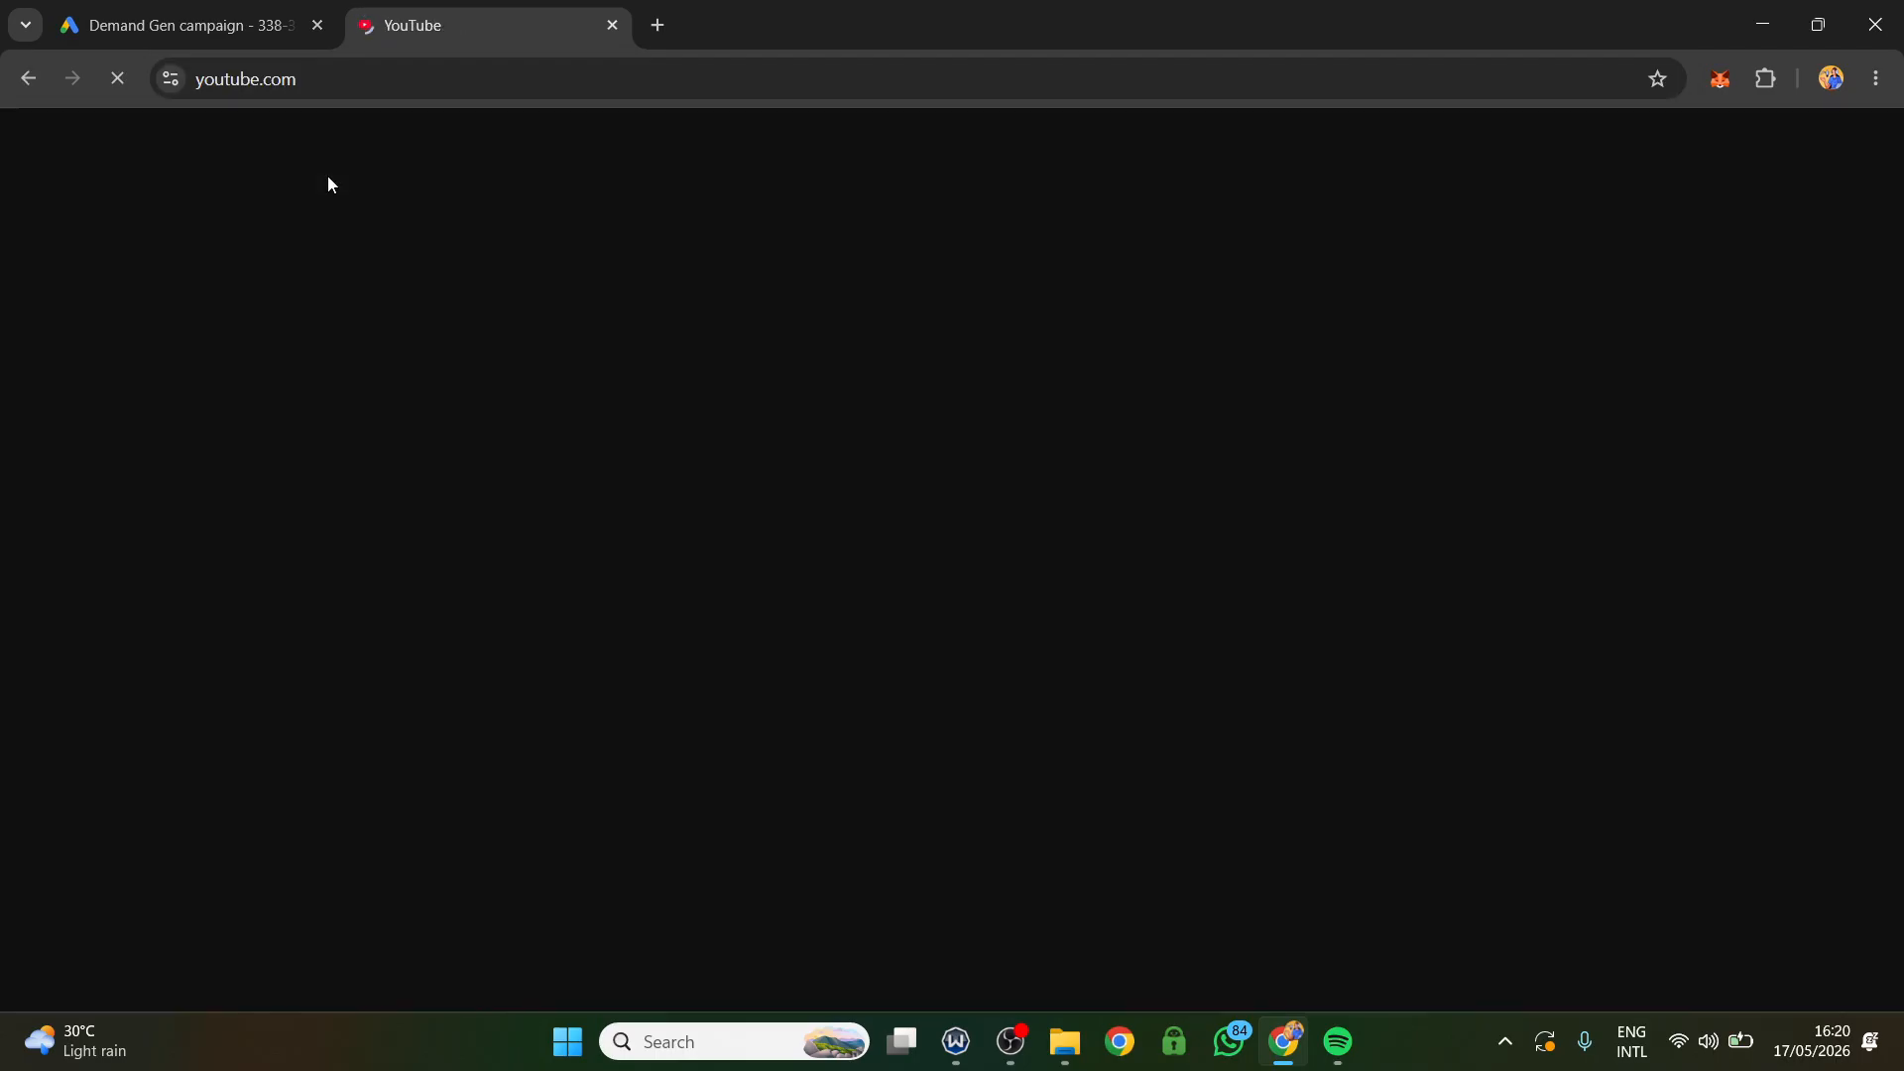
pyautogui.click(174, 20)
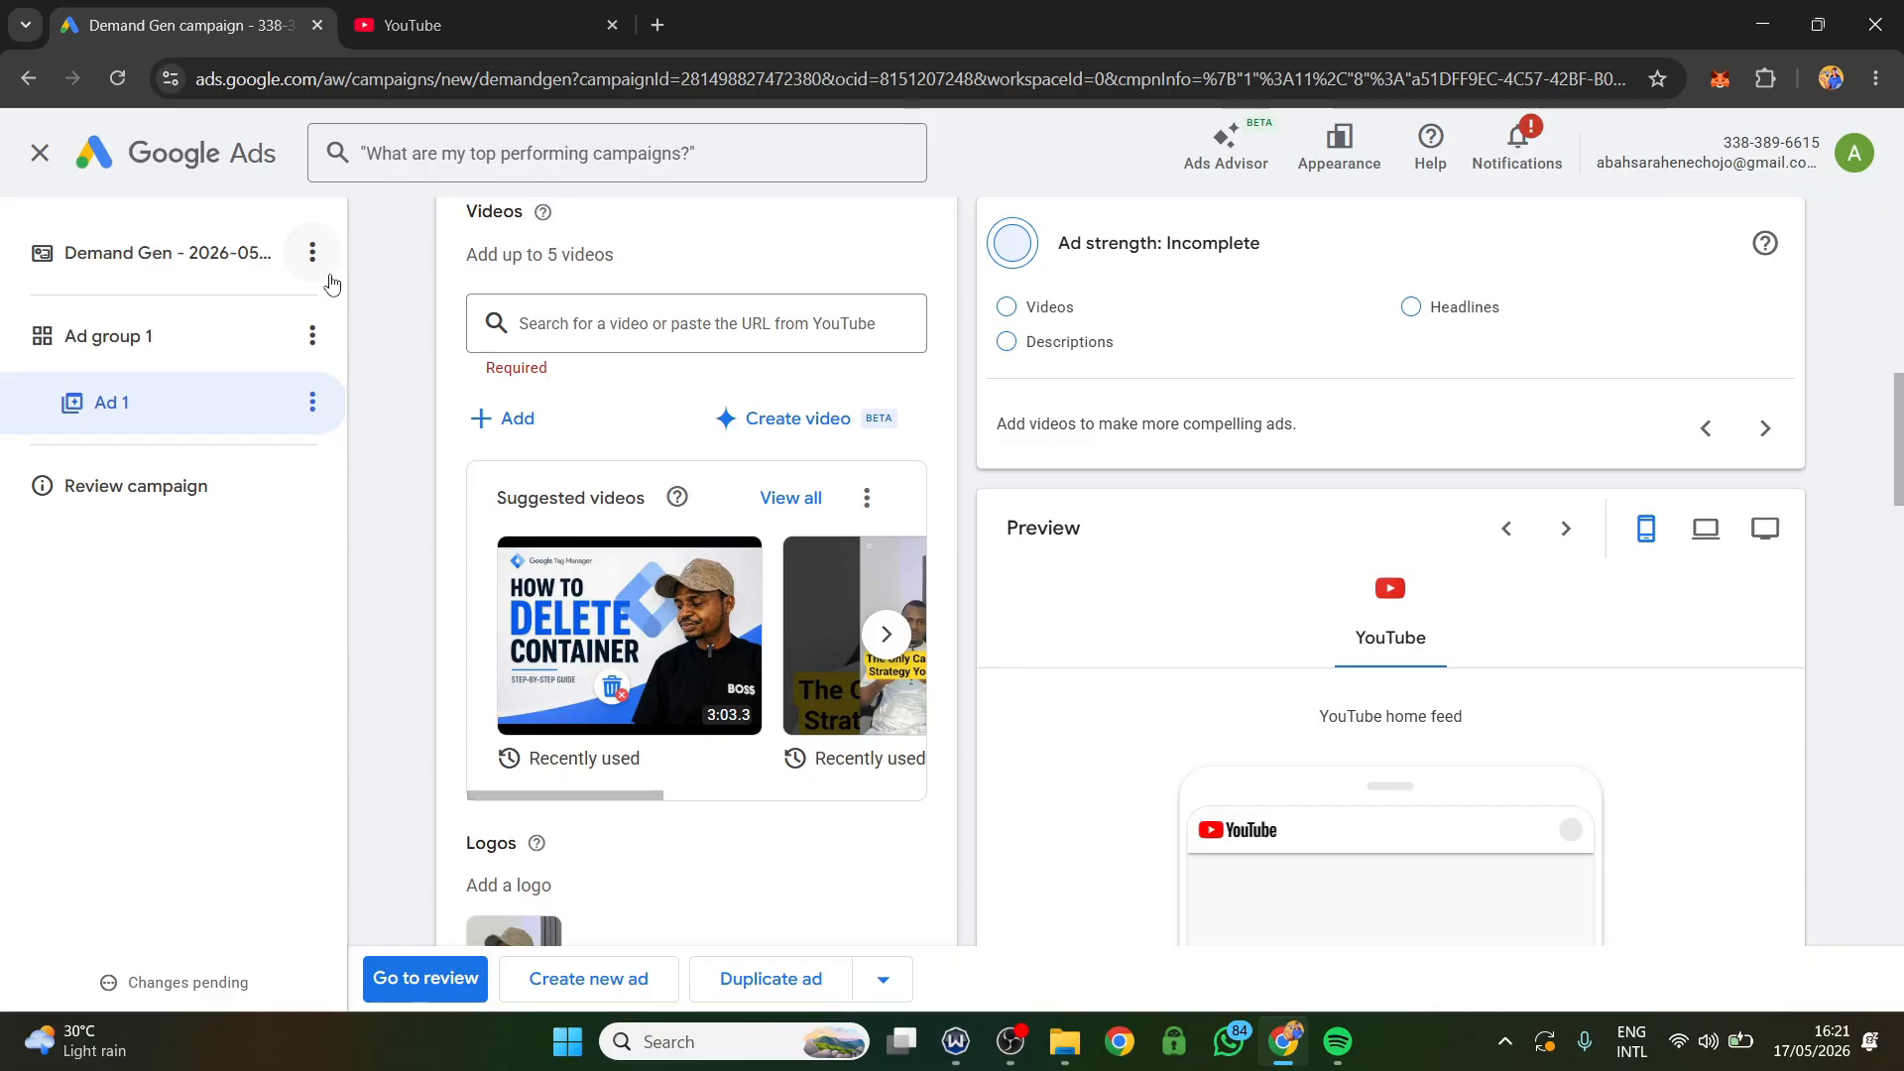
pyautogui.click(436, 25)
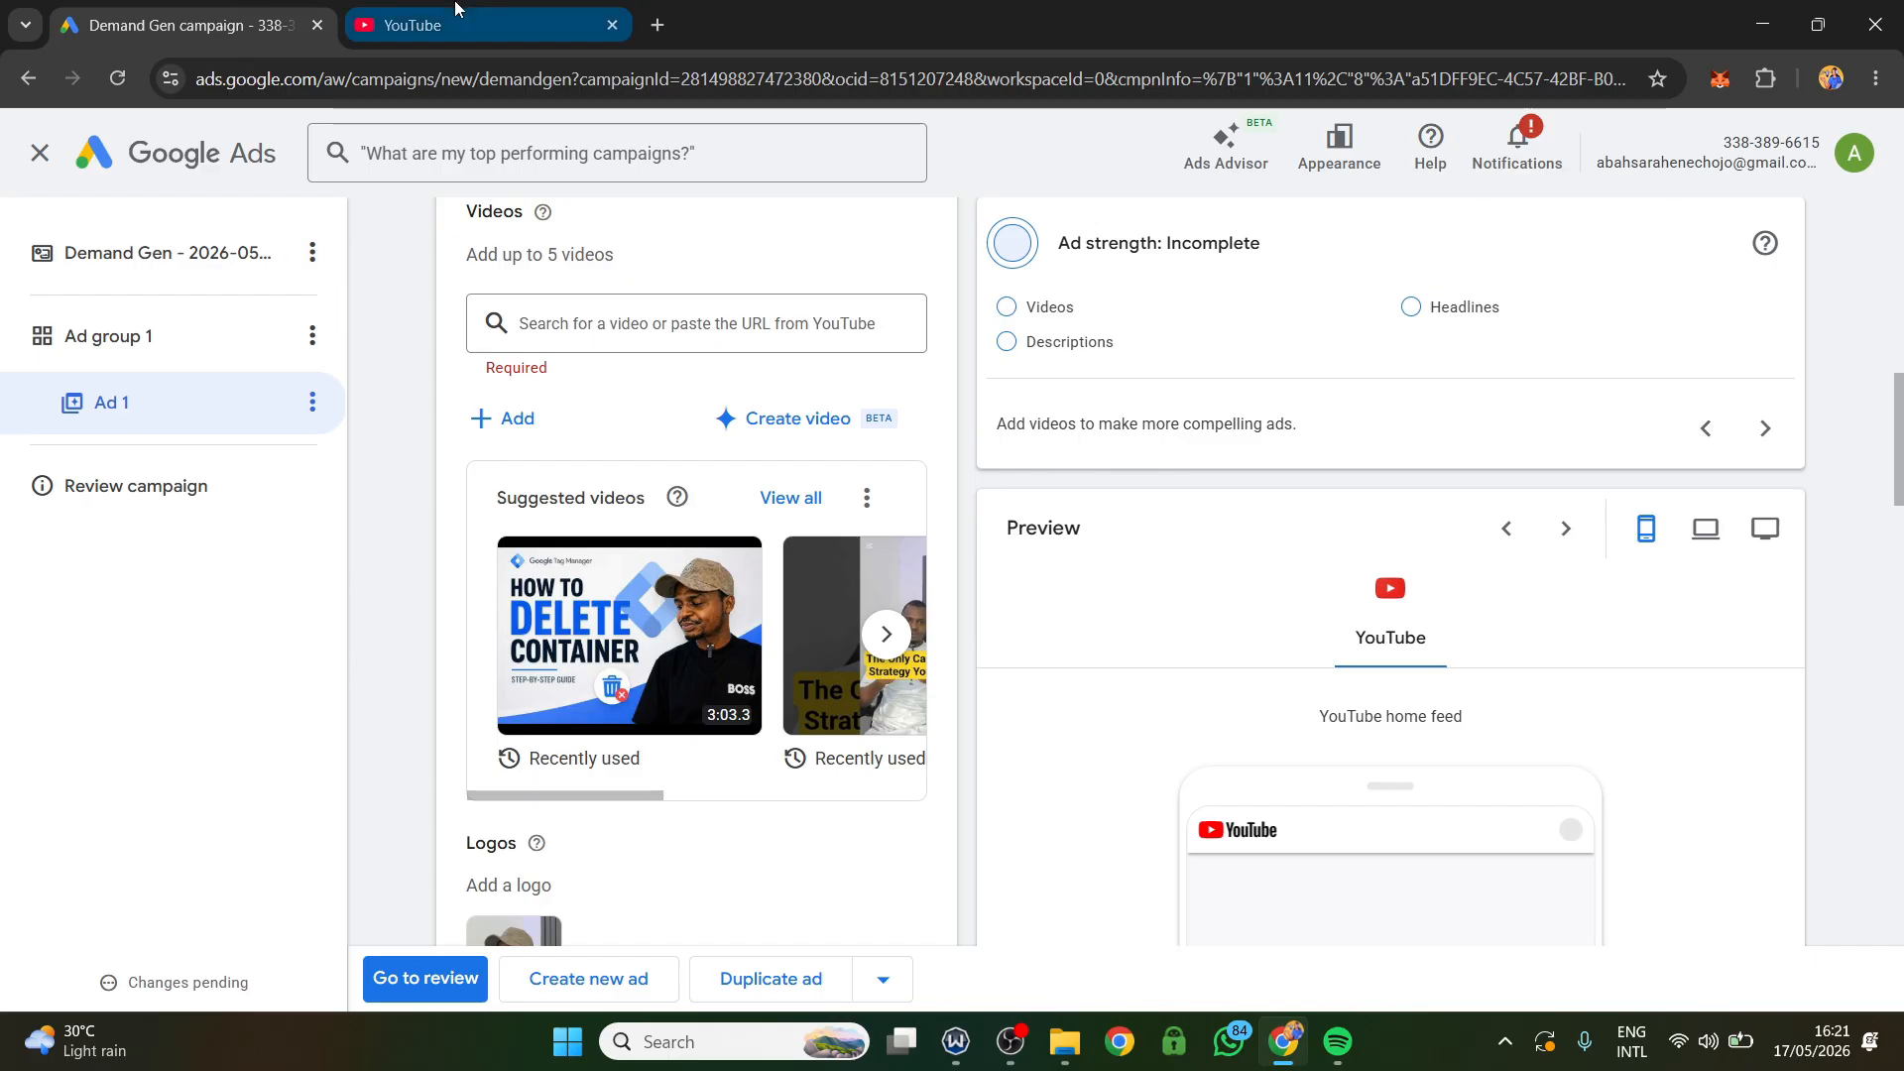
# Open the Digita Vantage channel's Shorts page from its Short about running TikTok ads directly to WhatsApp.
pyautogui.click(769, 153)
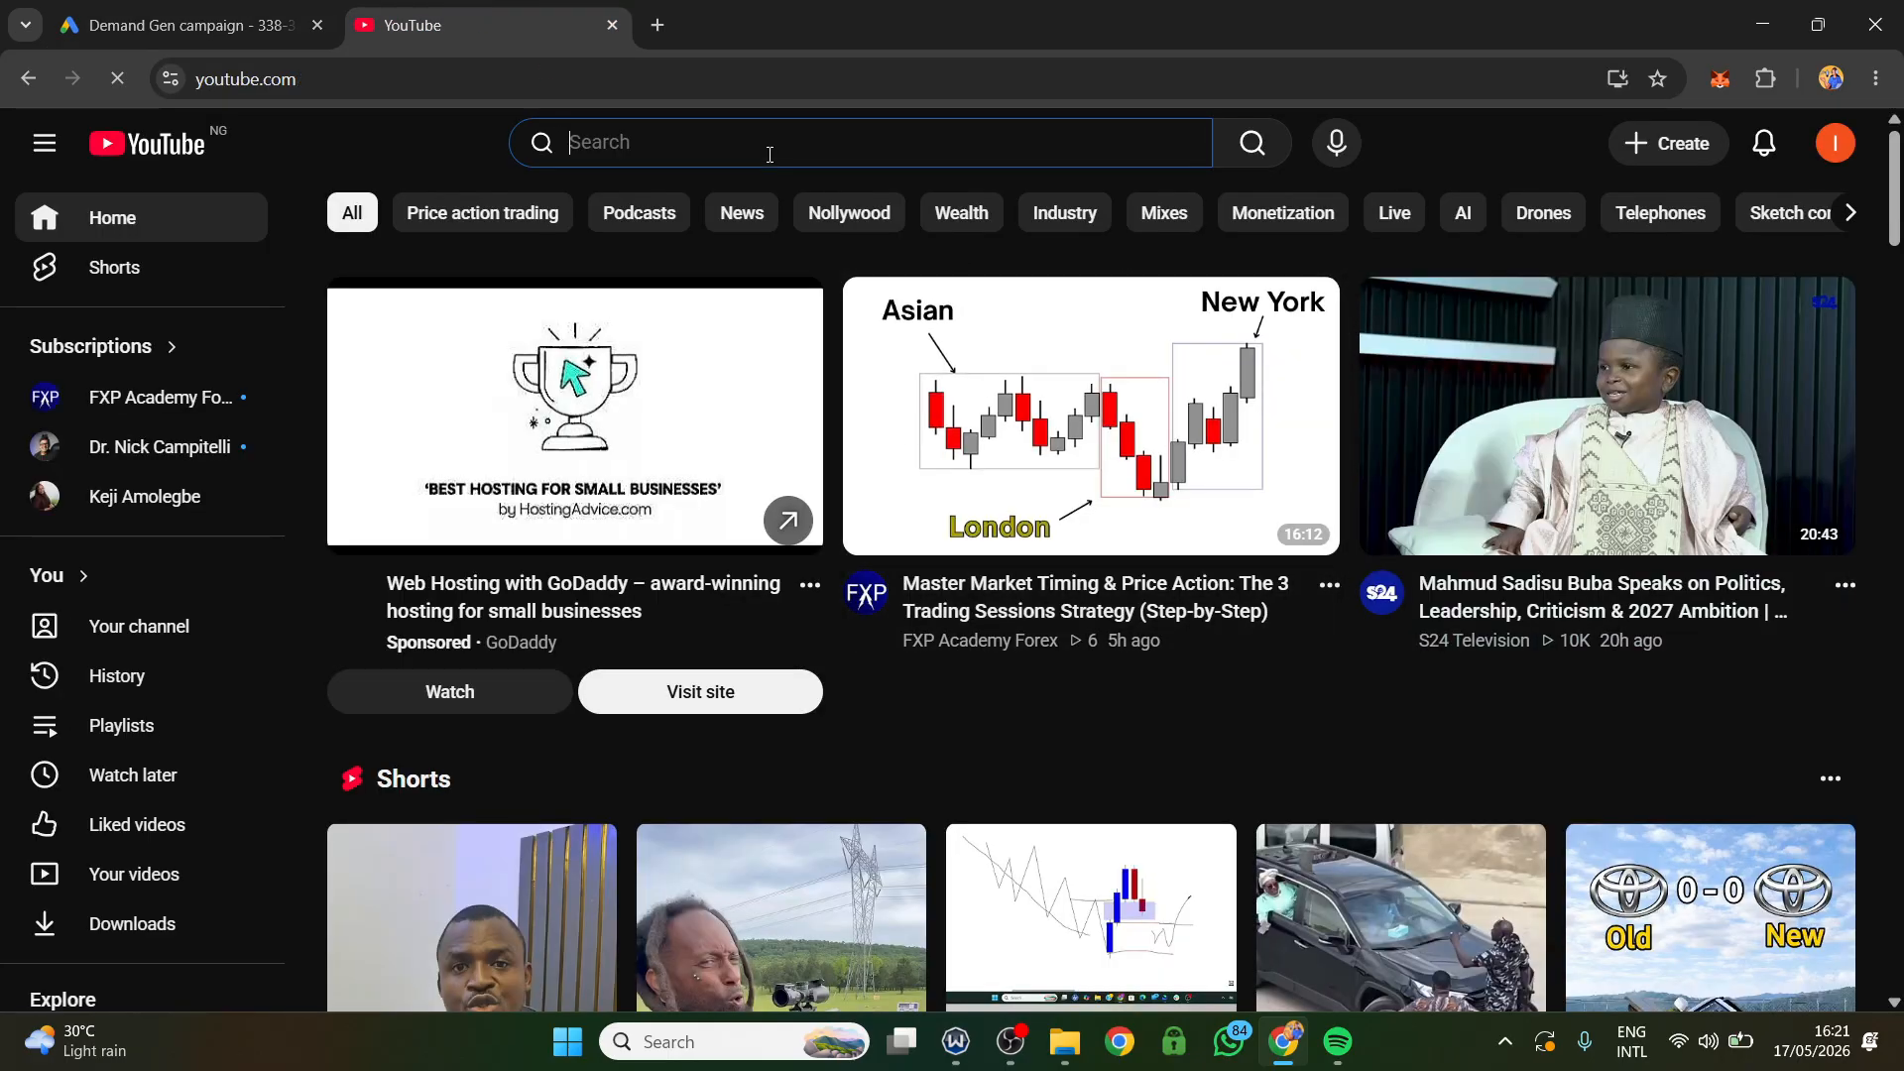
pyautogui.write('tik')
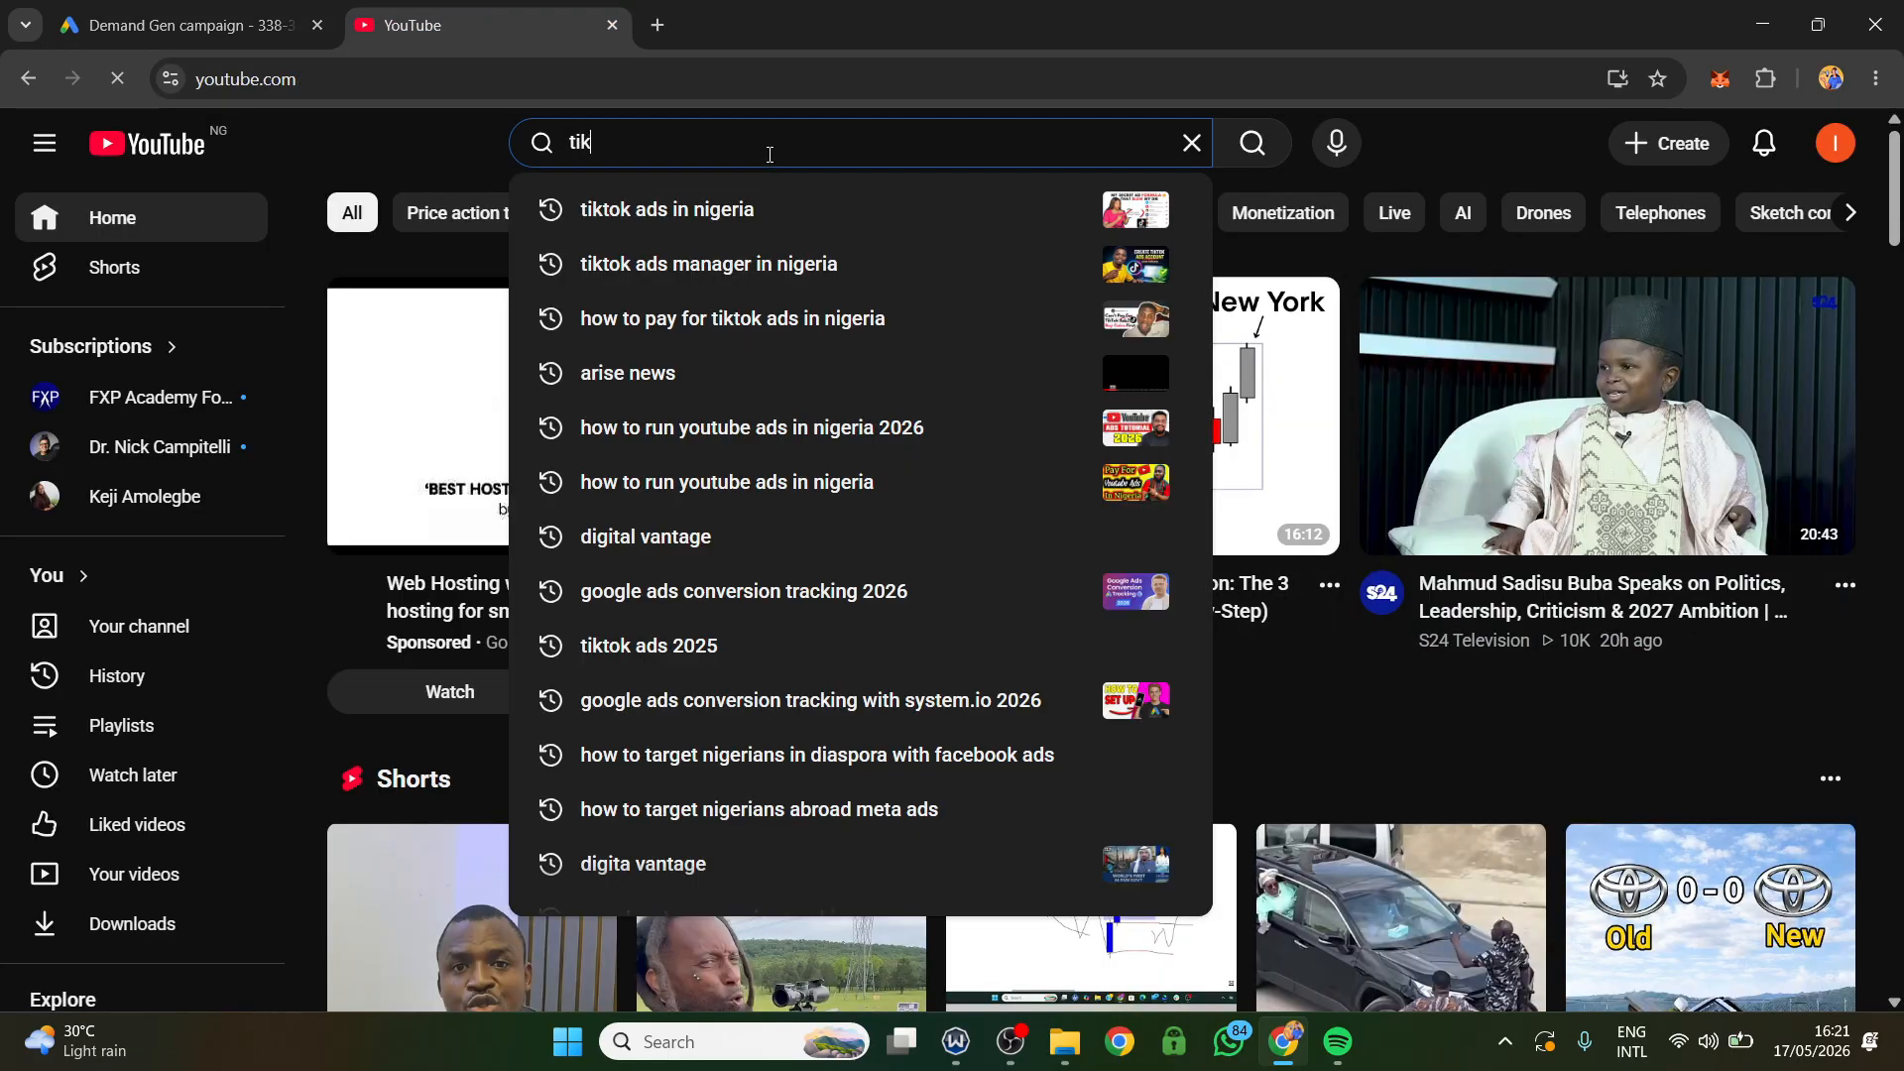
pyautogui.scroll(-1, 763, 408)
pyautogui.scroll(-6, 340, 714)
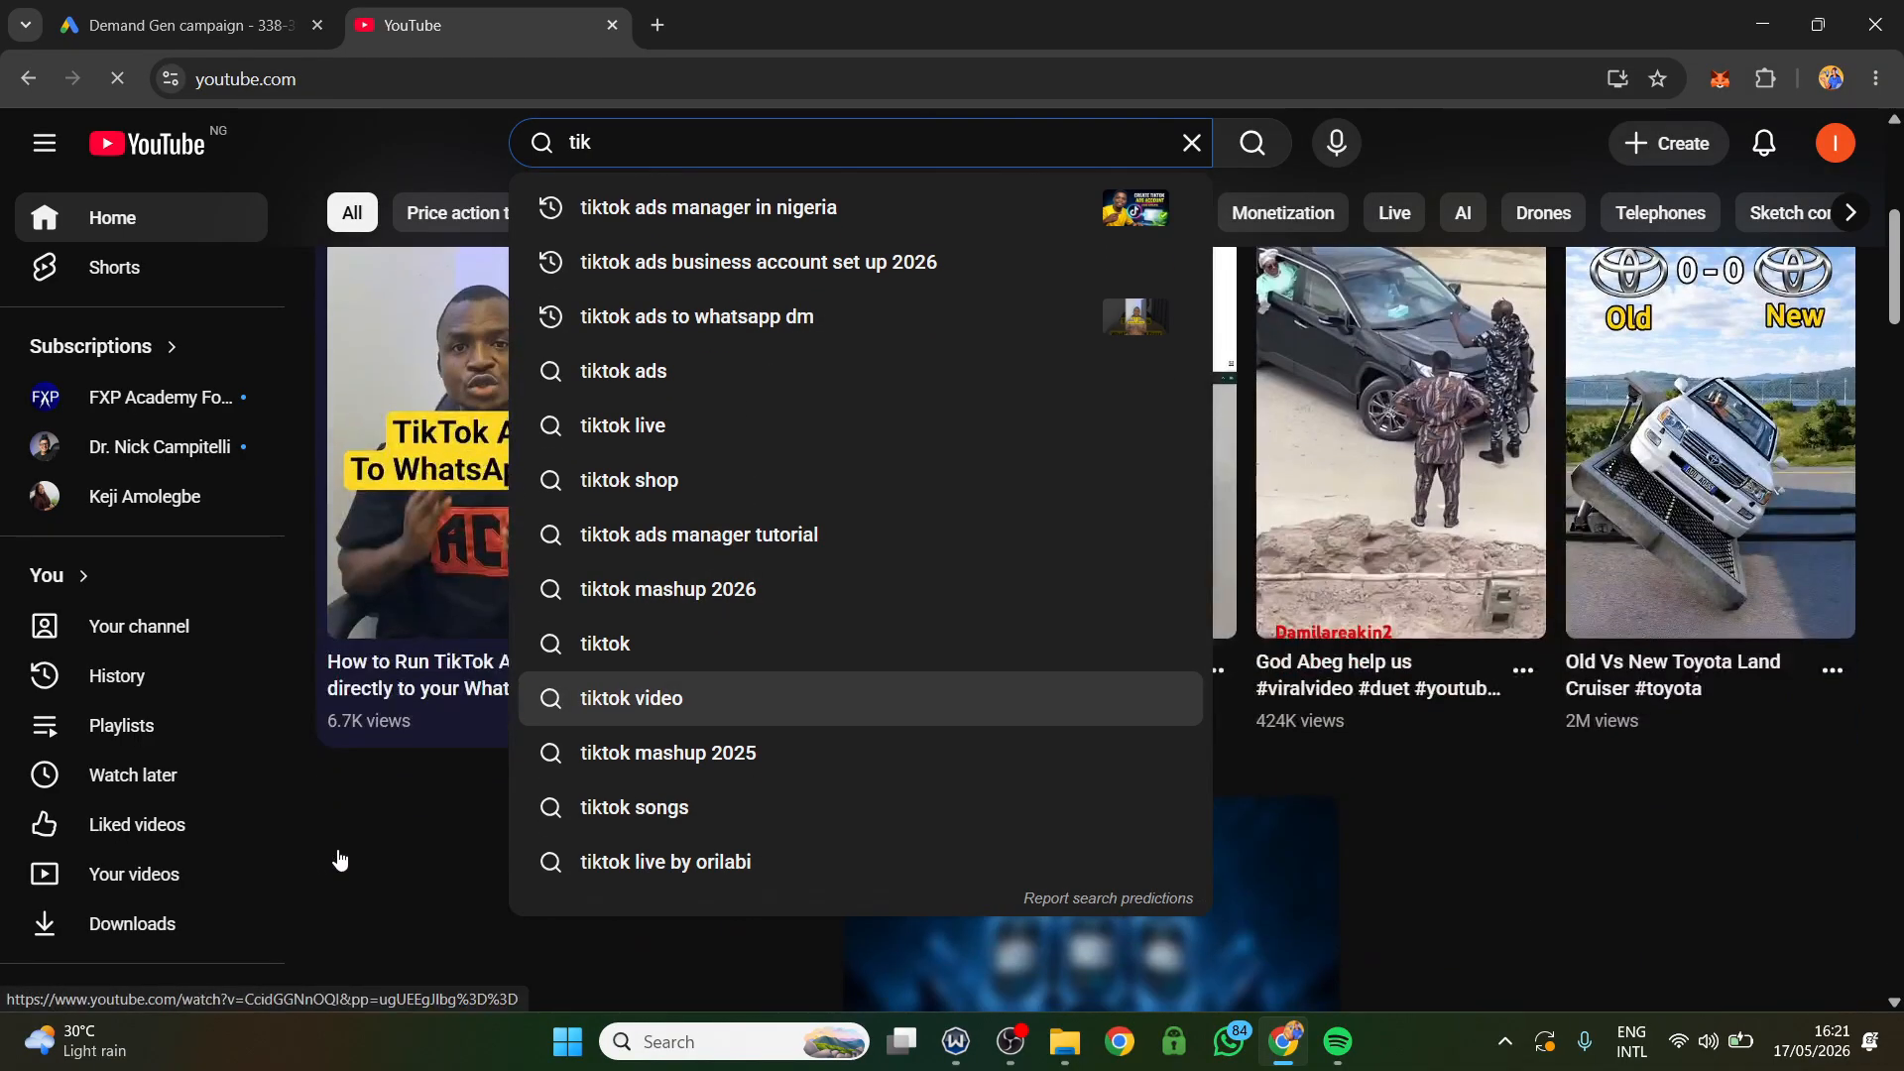
pyautogui.click(340, 717)
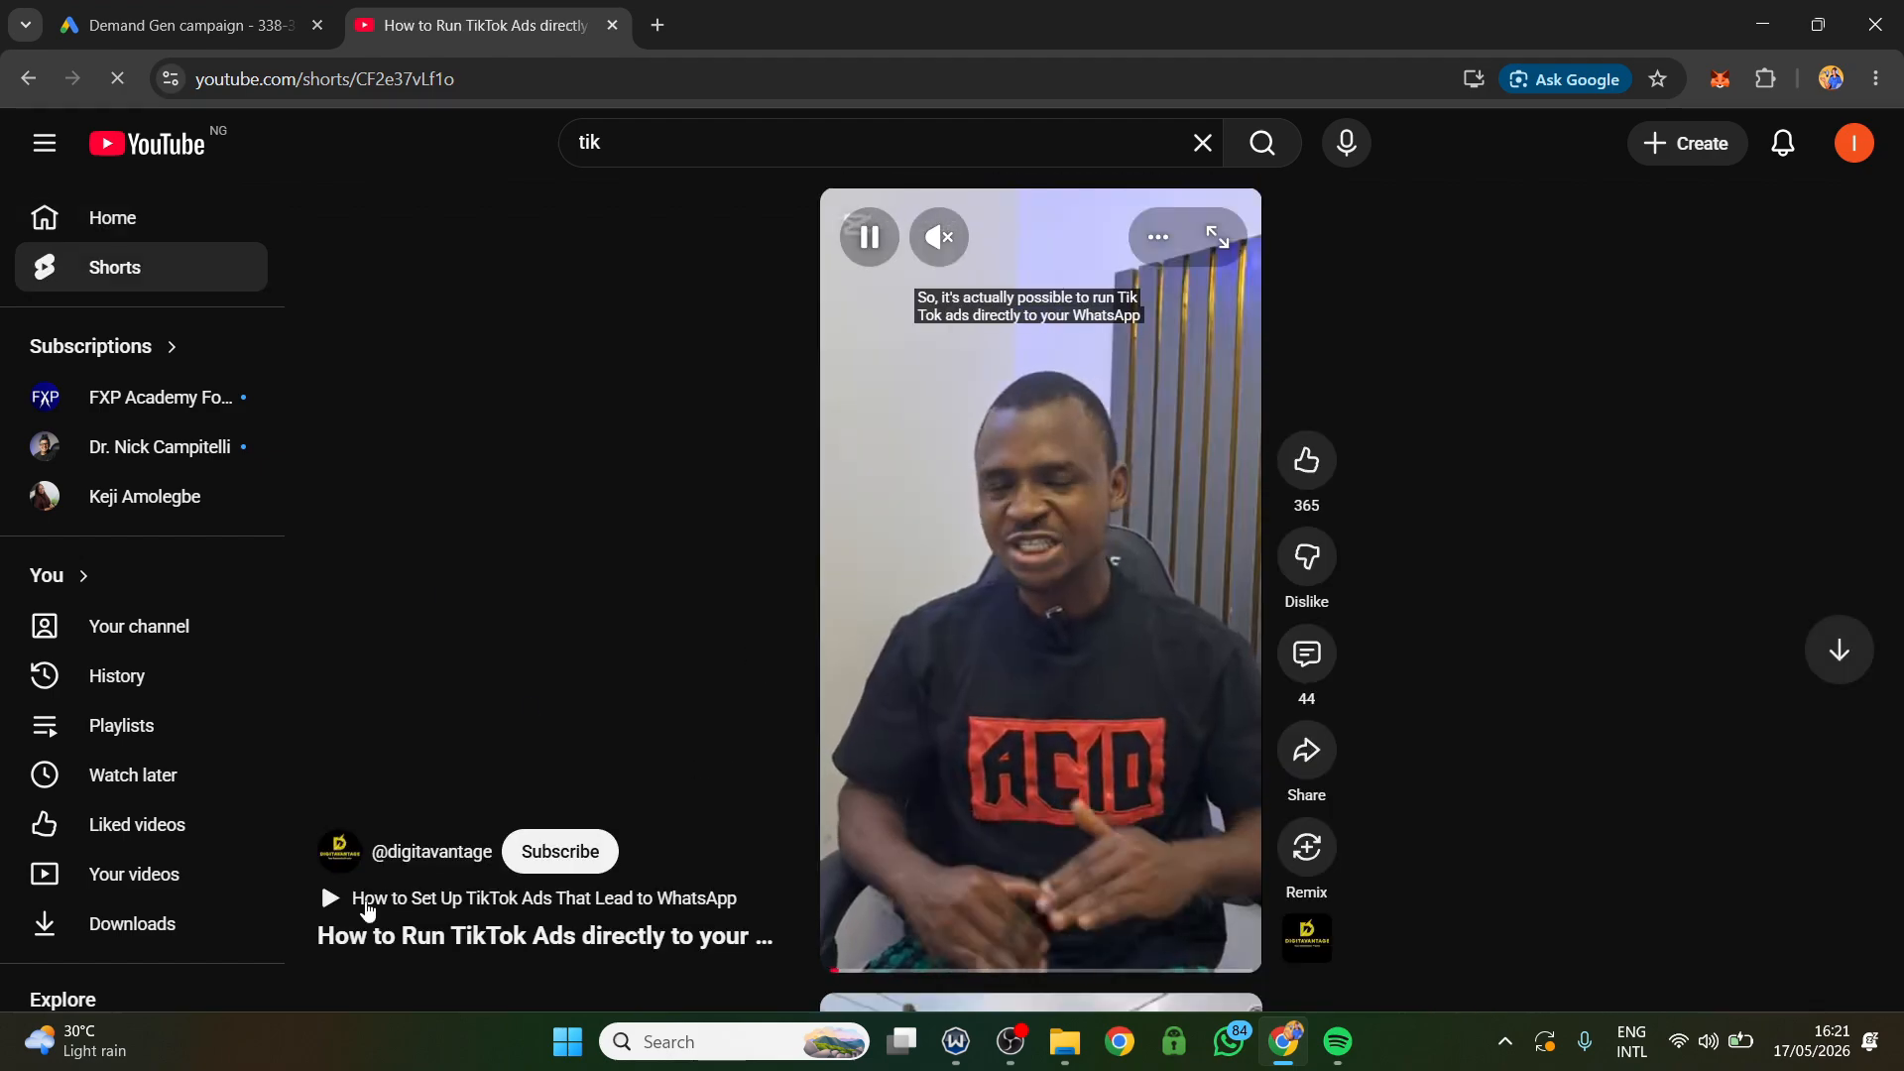
pyautogui.click(396, 859)
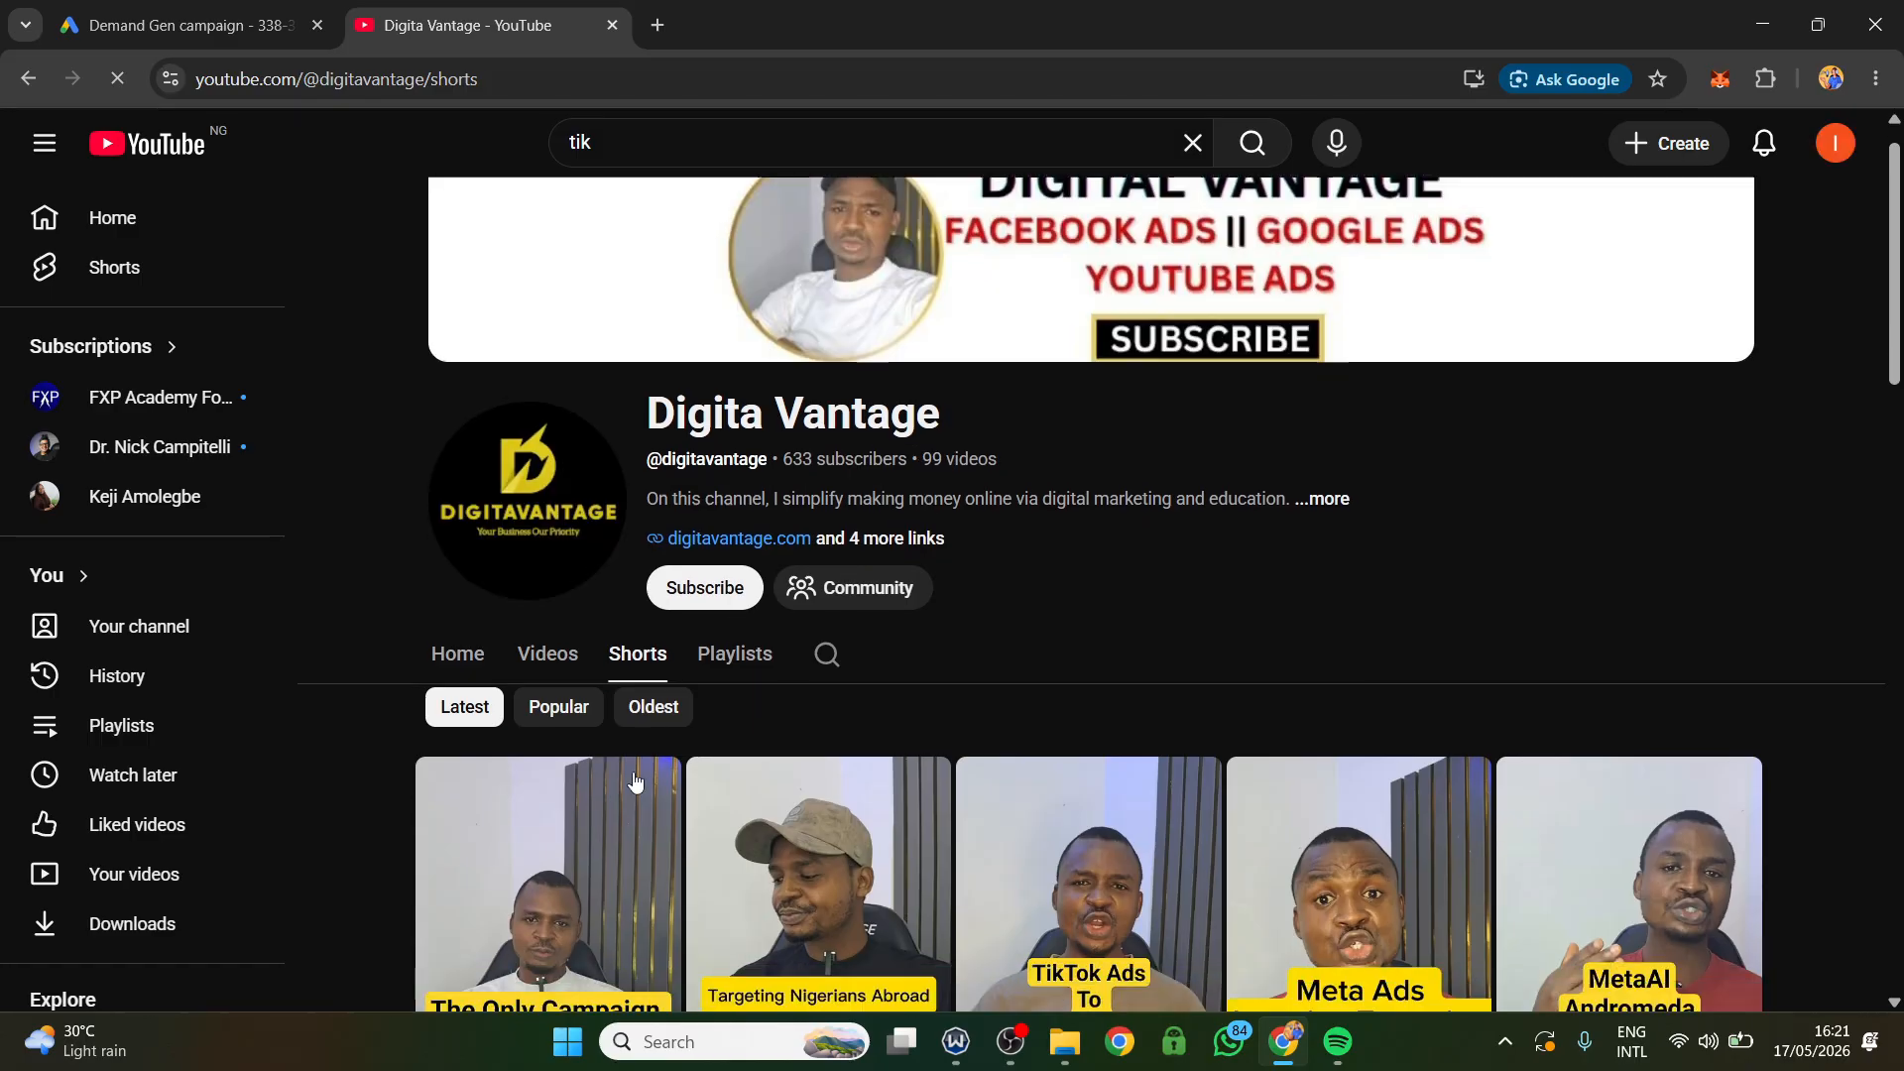
# Copy the link of the Short on targeting Nigerians in diaspora with Meta ads and add it to the Google Ads ad's videos.
pyautogui.scroll(-2, 813, 695)
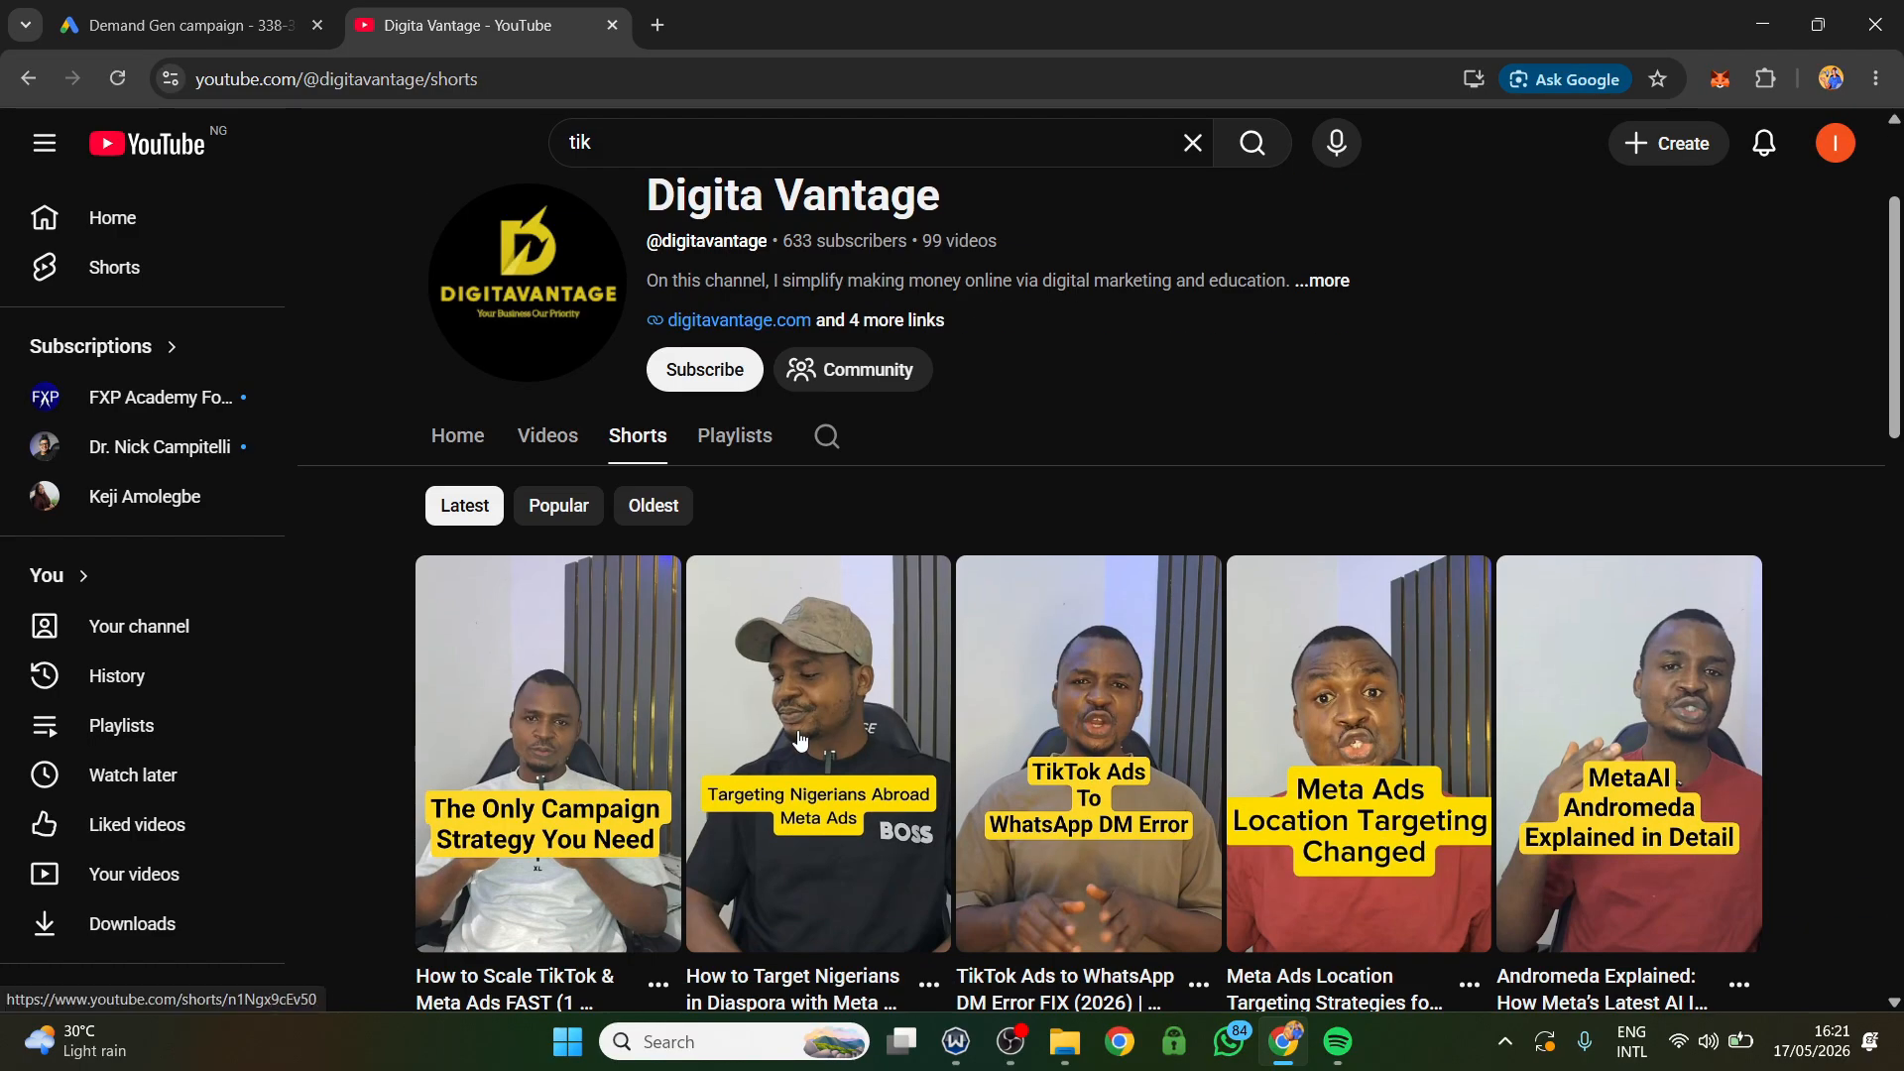
pyautogui.rightClick(800, 739)
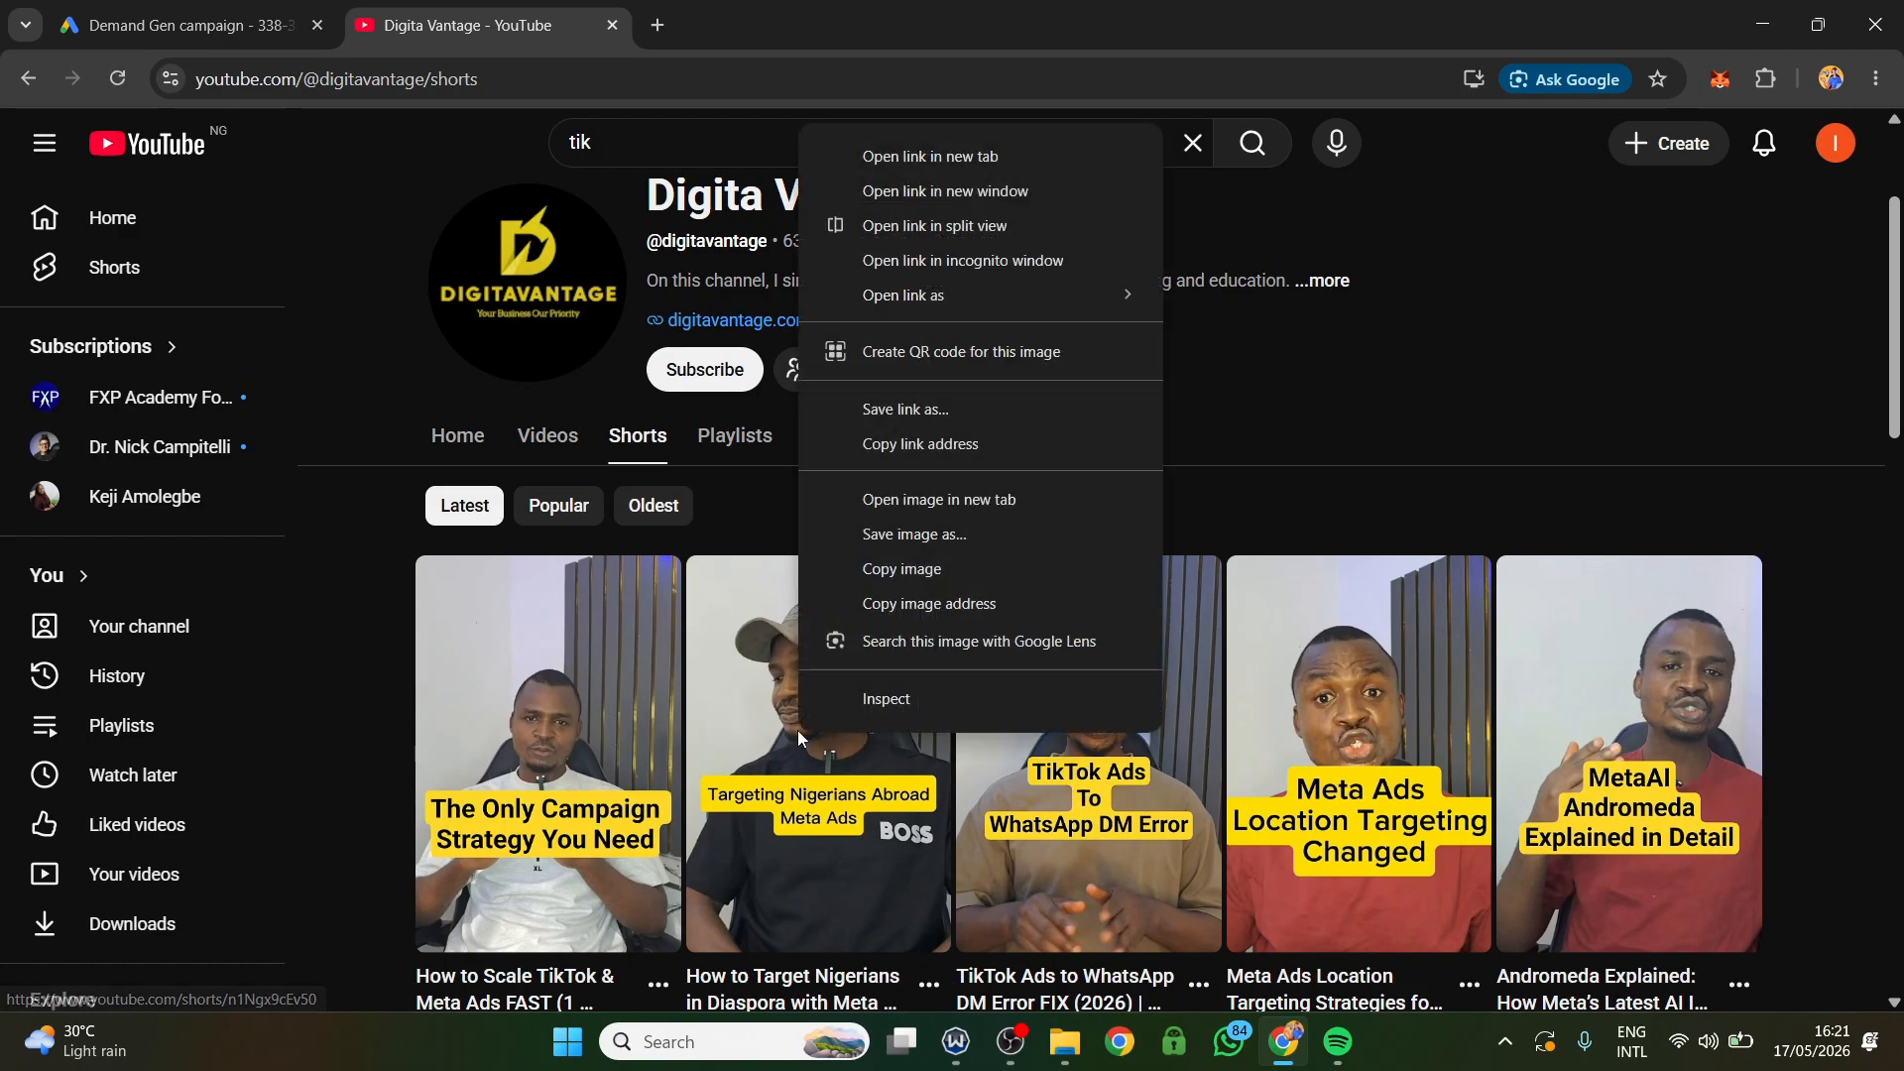
pyautogui.click(896, 457)
pyautogui.click(188, 25)
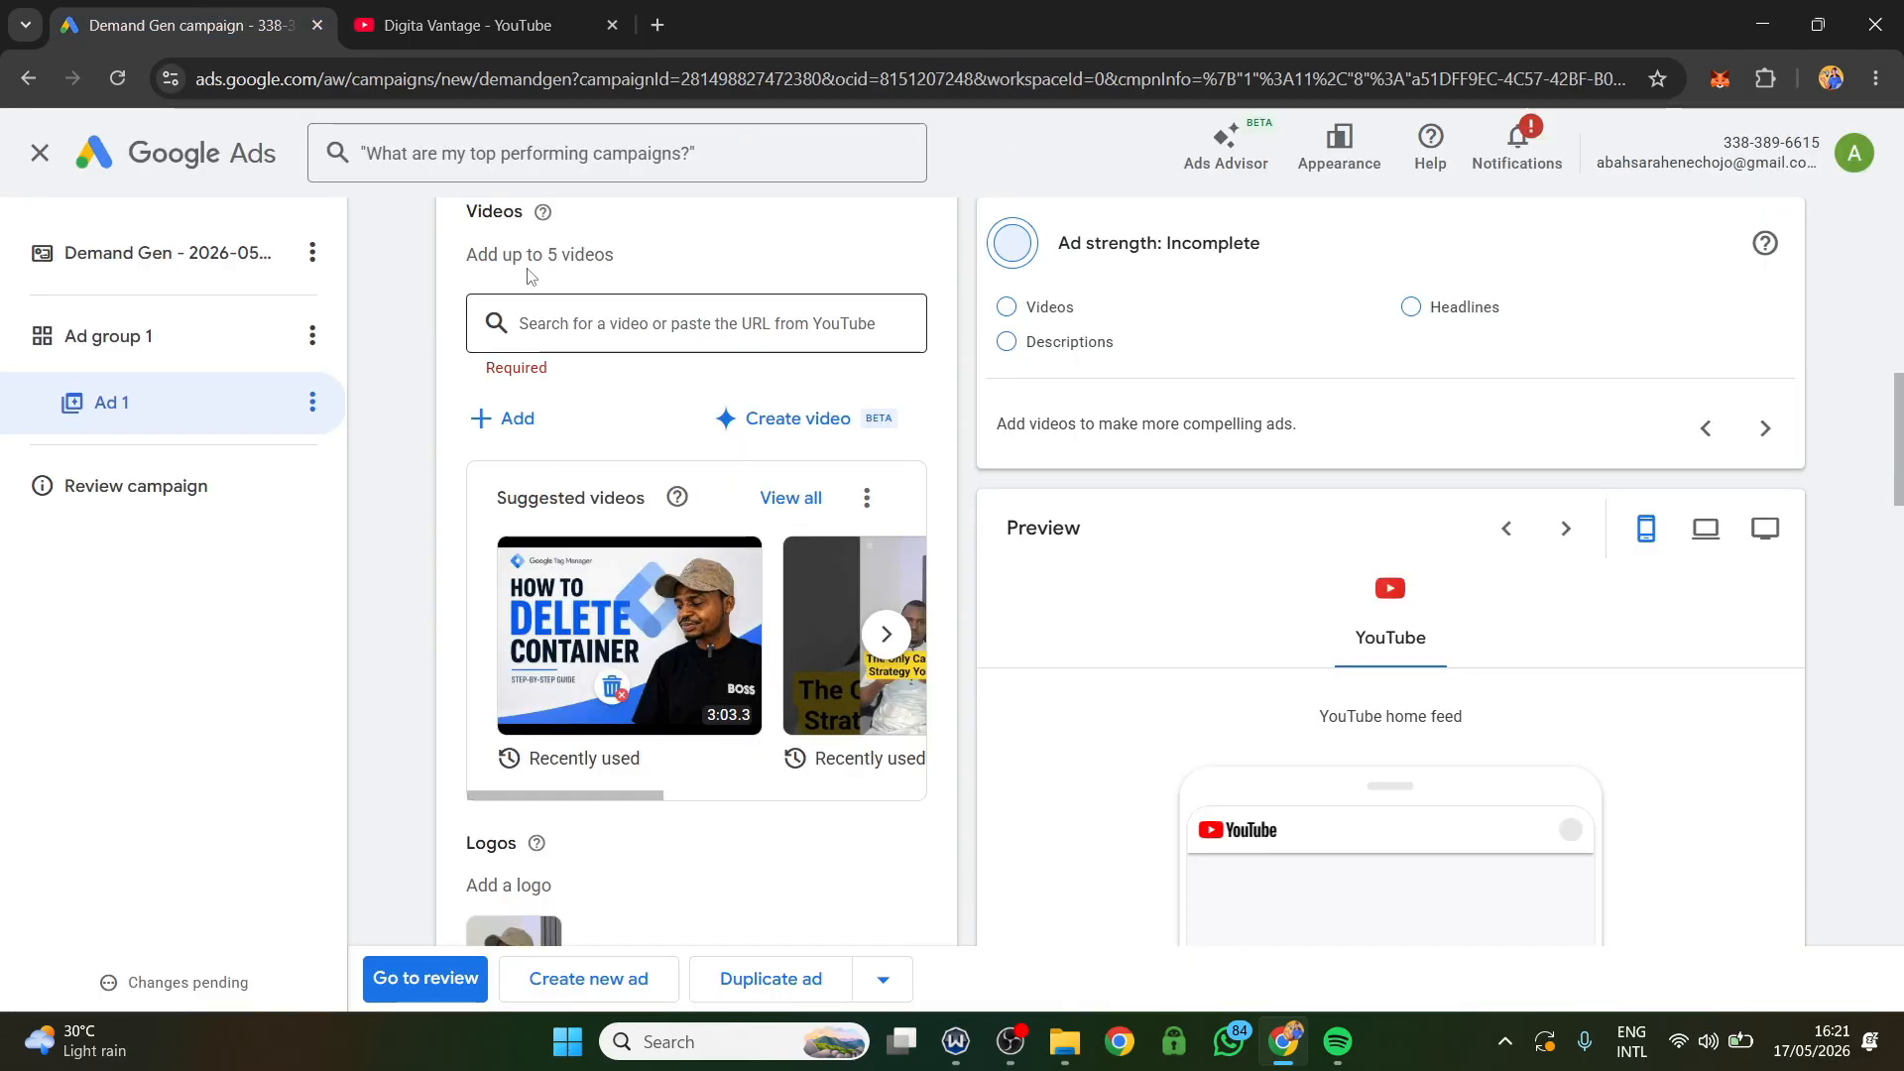
pyautogui.click(542, 332)
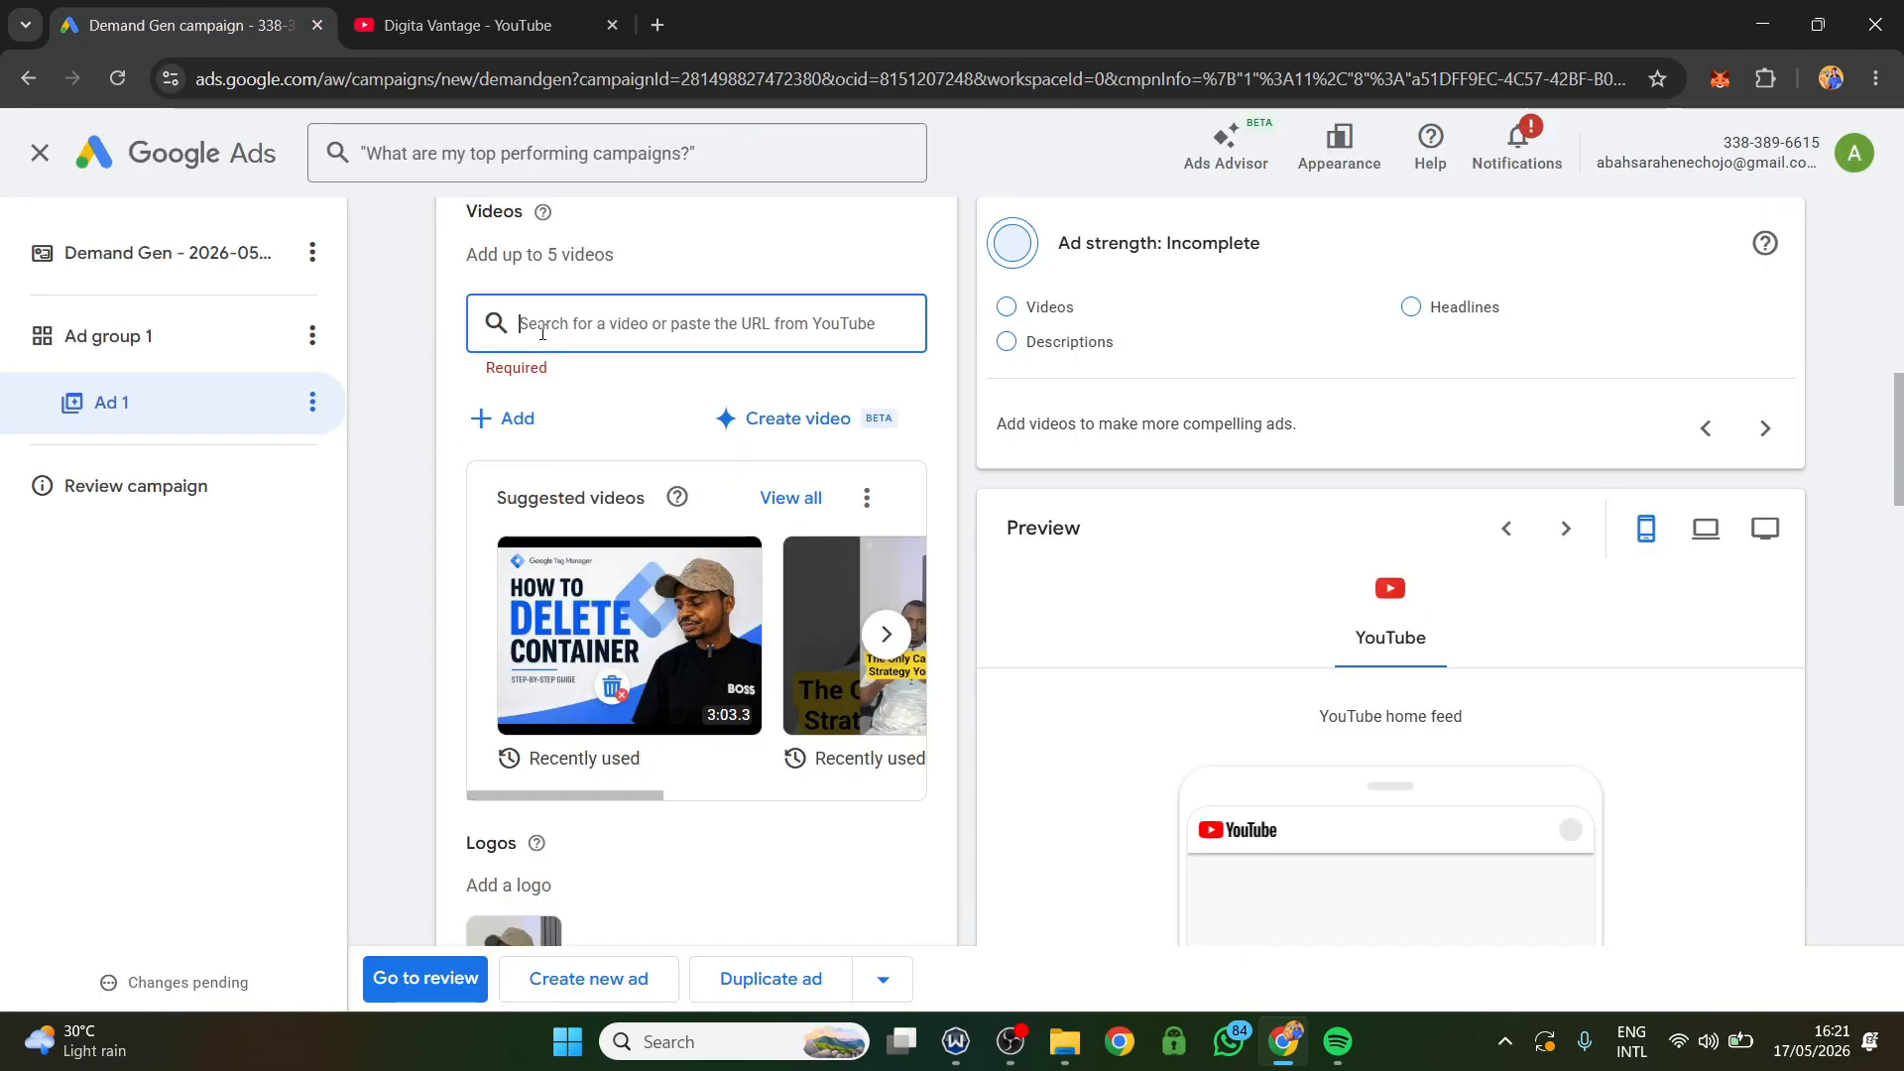
pyautogui.hotkey('ctrl', 'v')
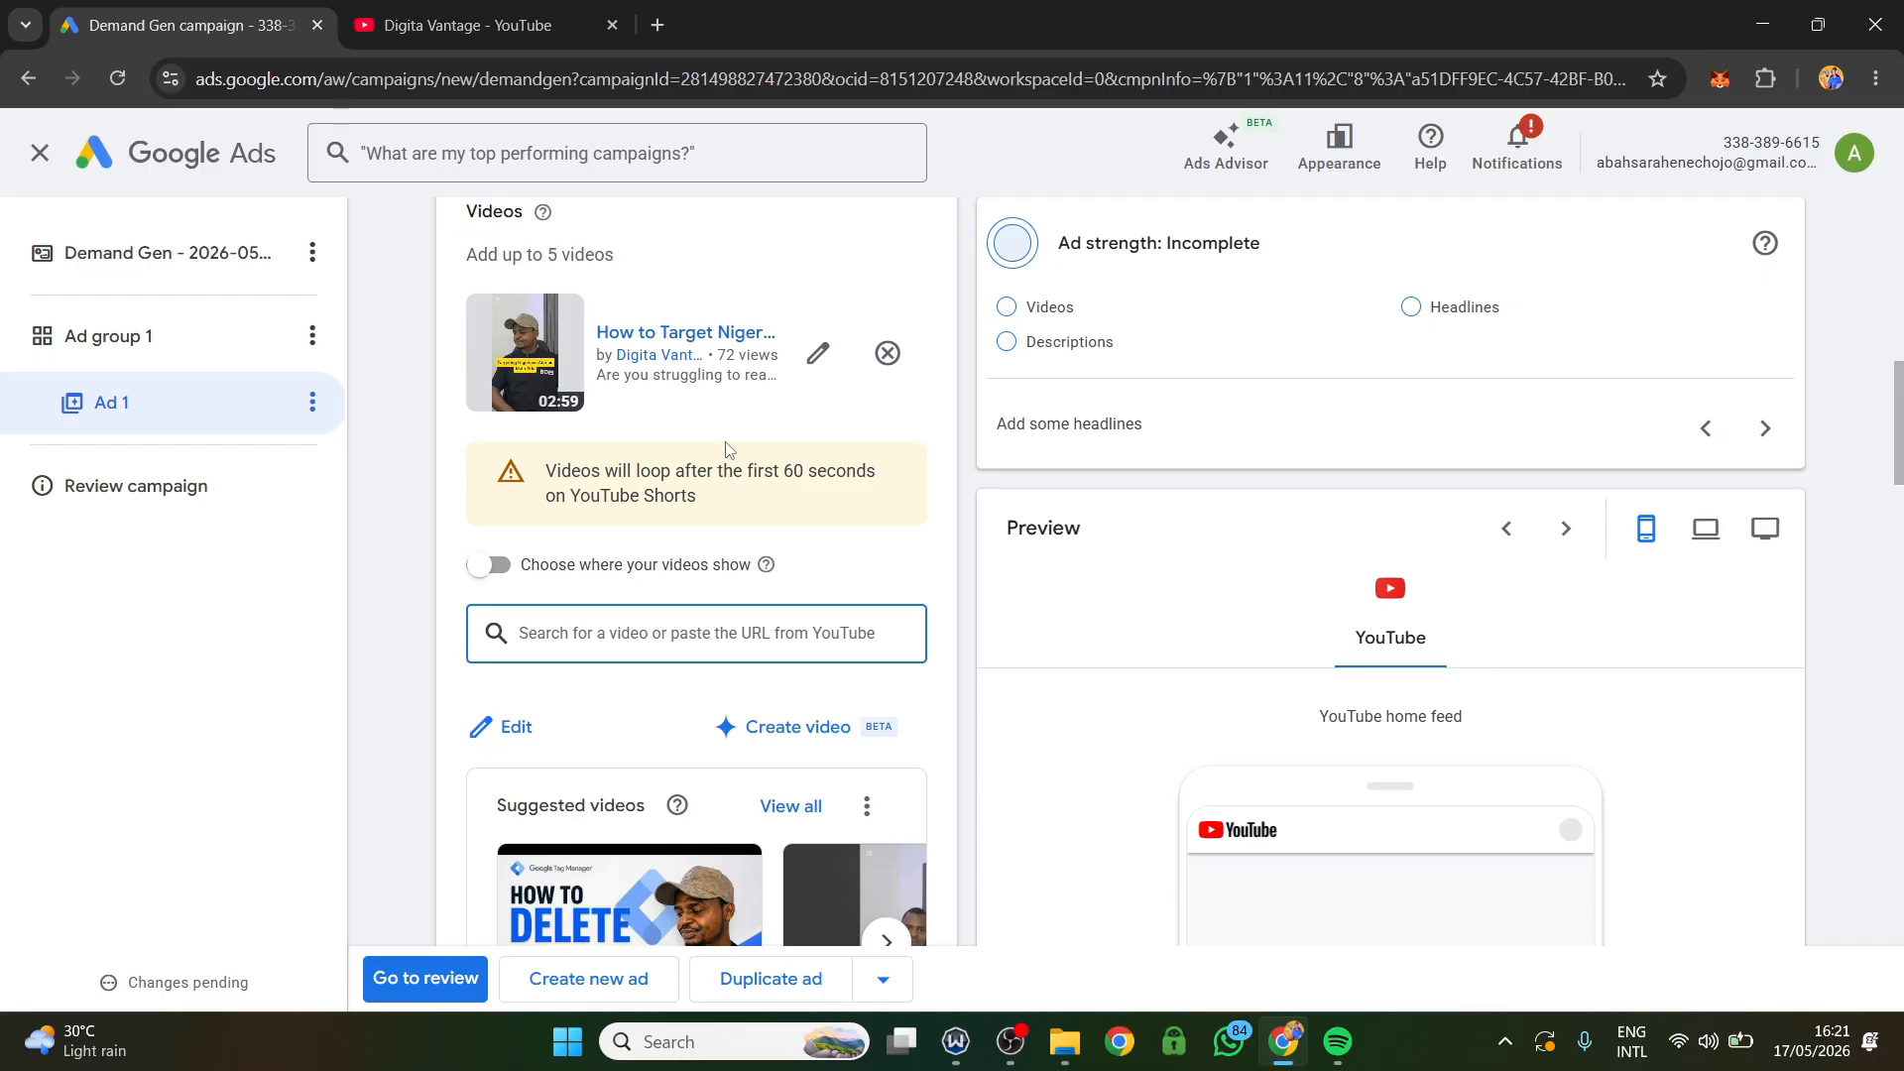
# Enable choosing where the ad's videos show.
pyautogui.scroll(-3, 714, 456)
pyautogui.scroll(1, 724, 474)
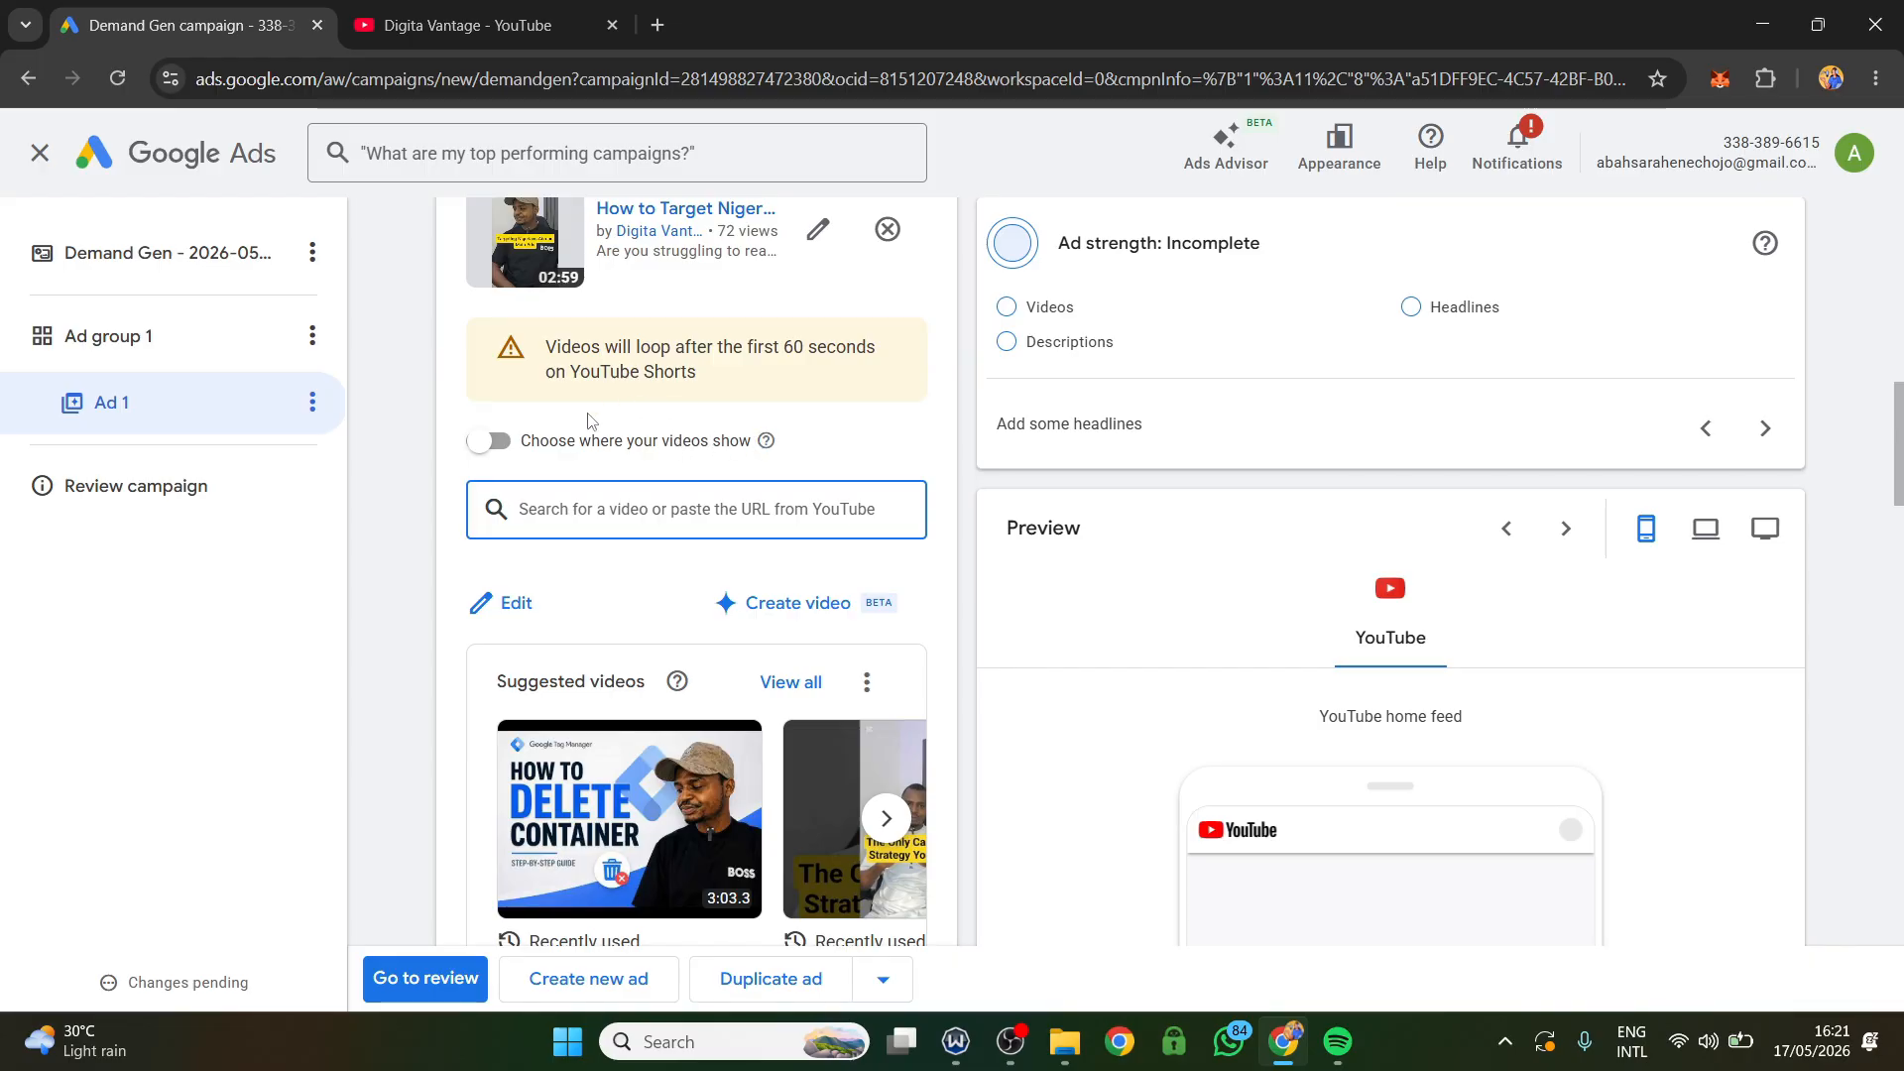
pyautogui.click(484, 442)
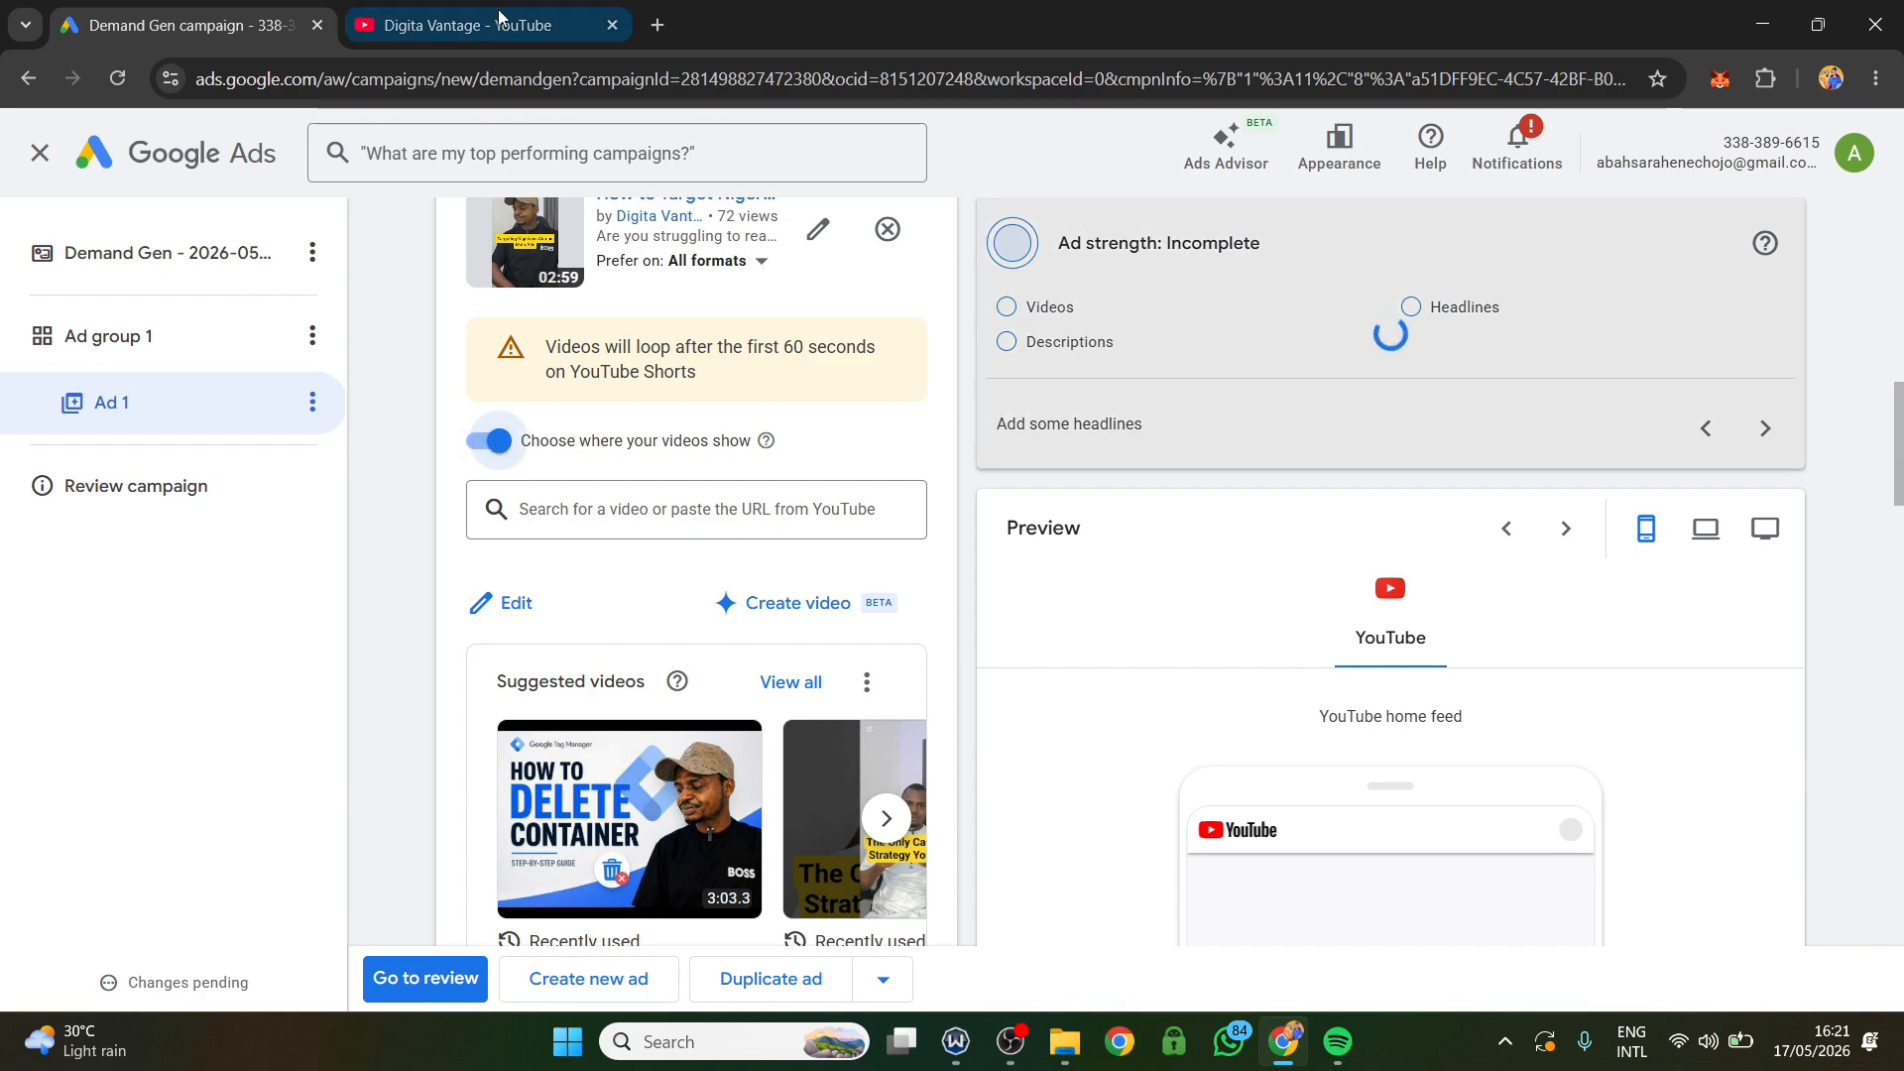
pyautogui.click(466, 25)
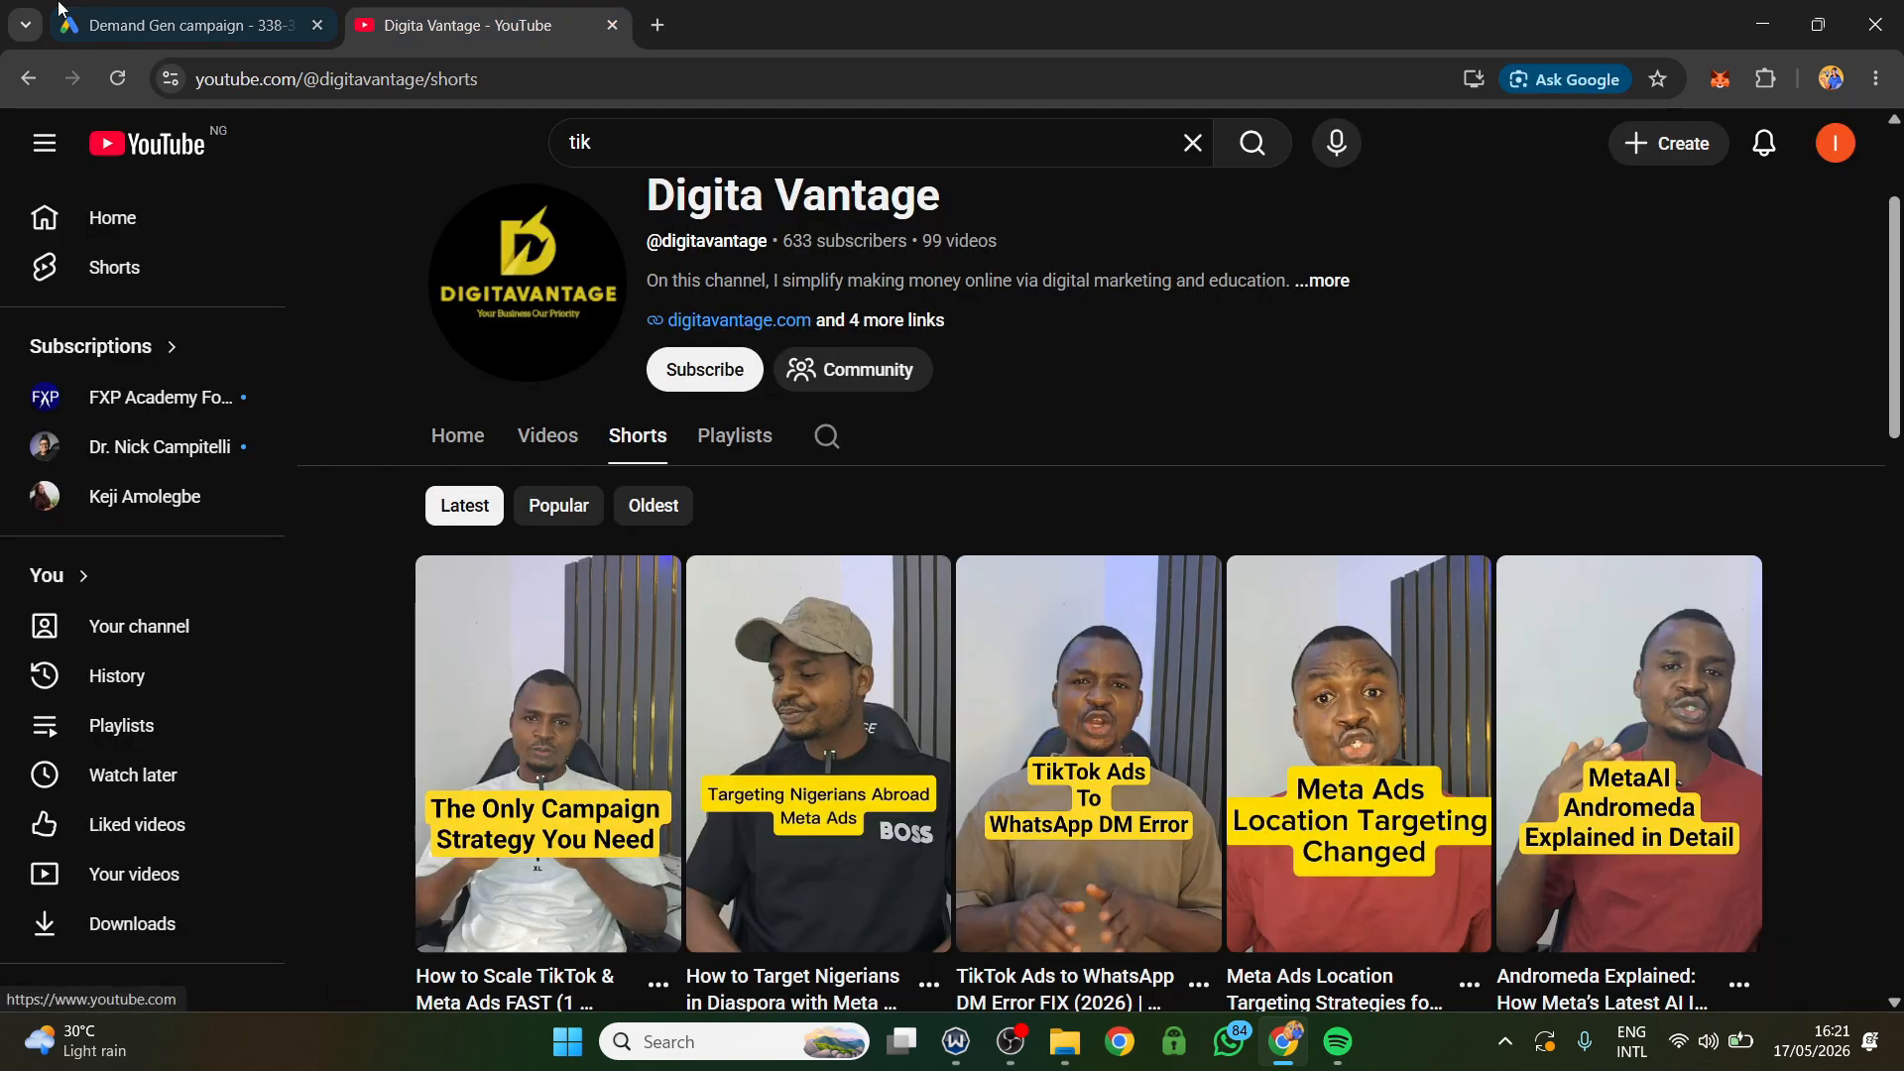
pyautogui.click(189, 25)
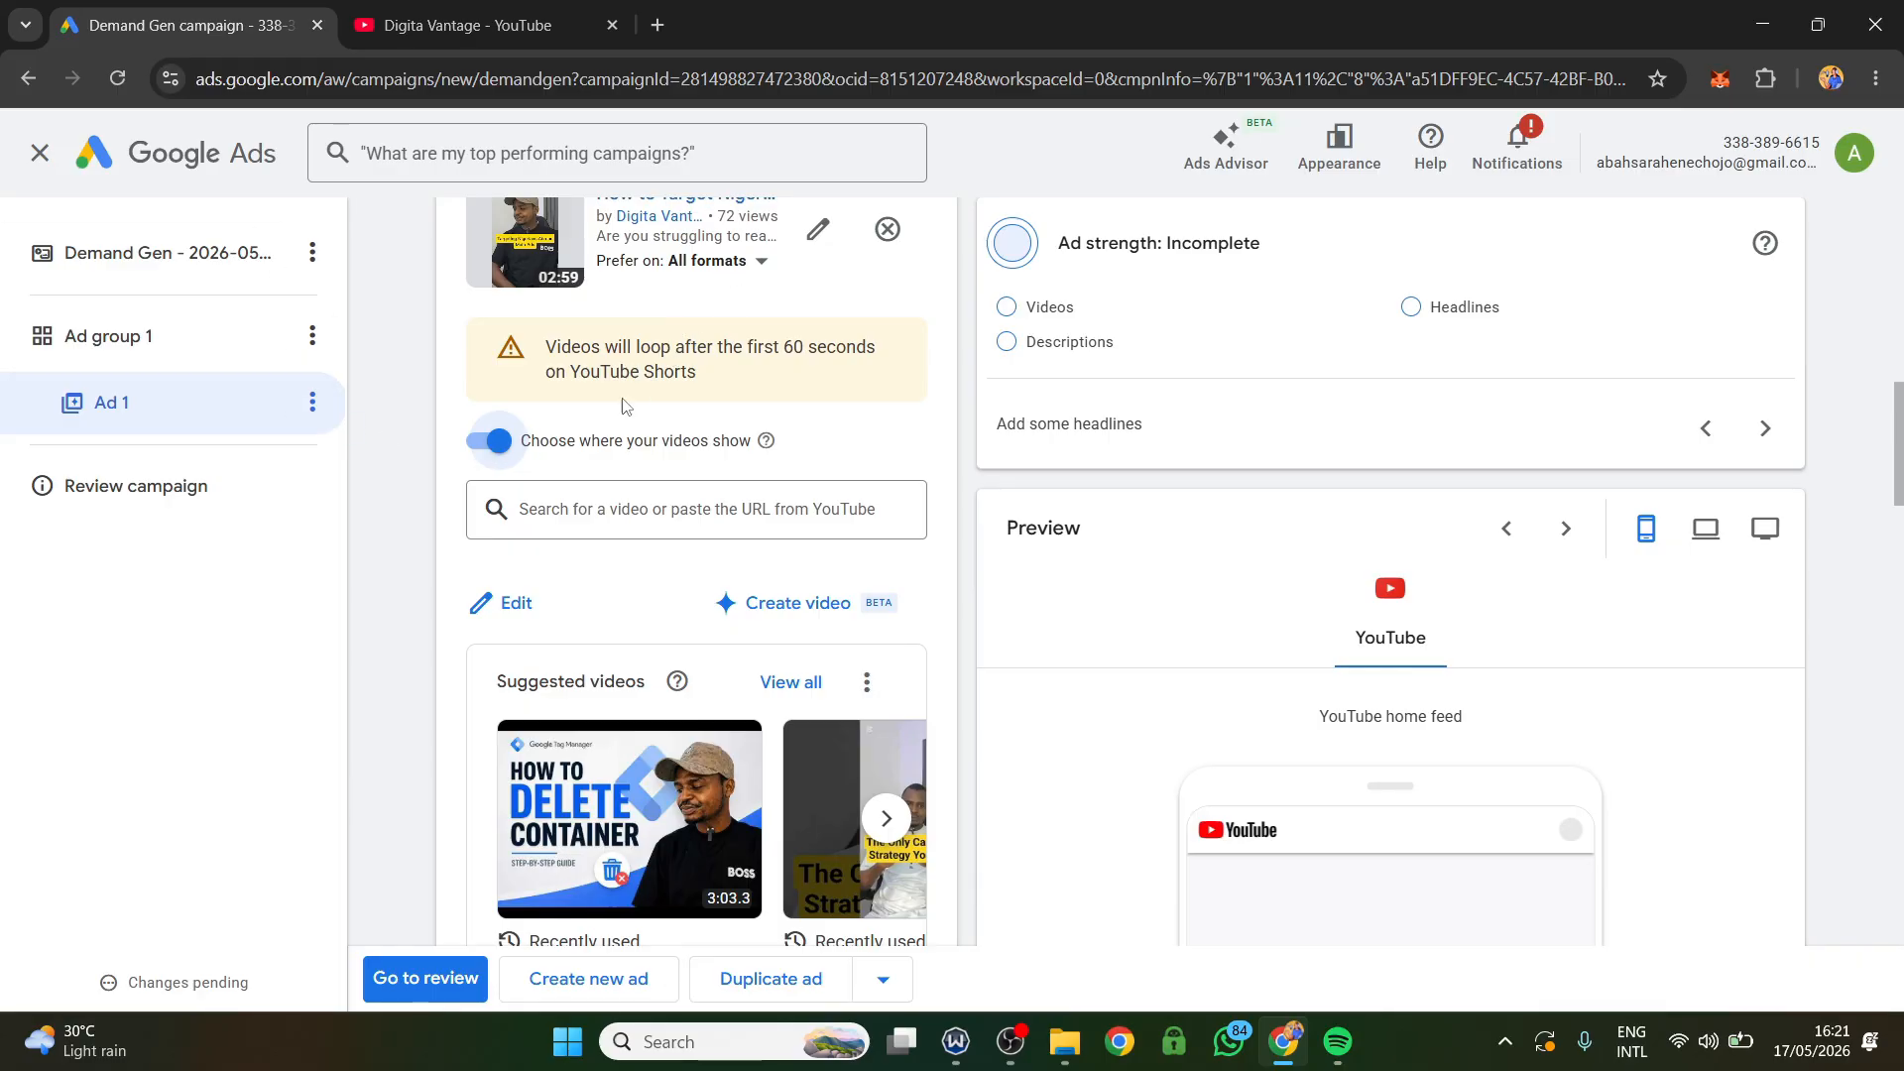
pyautogui.click(497, 440)
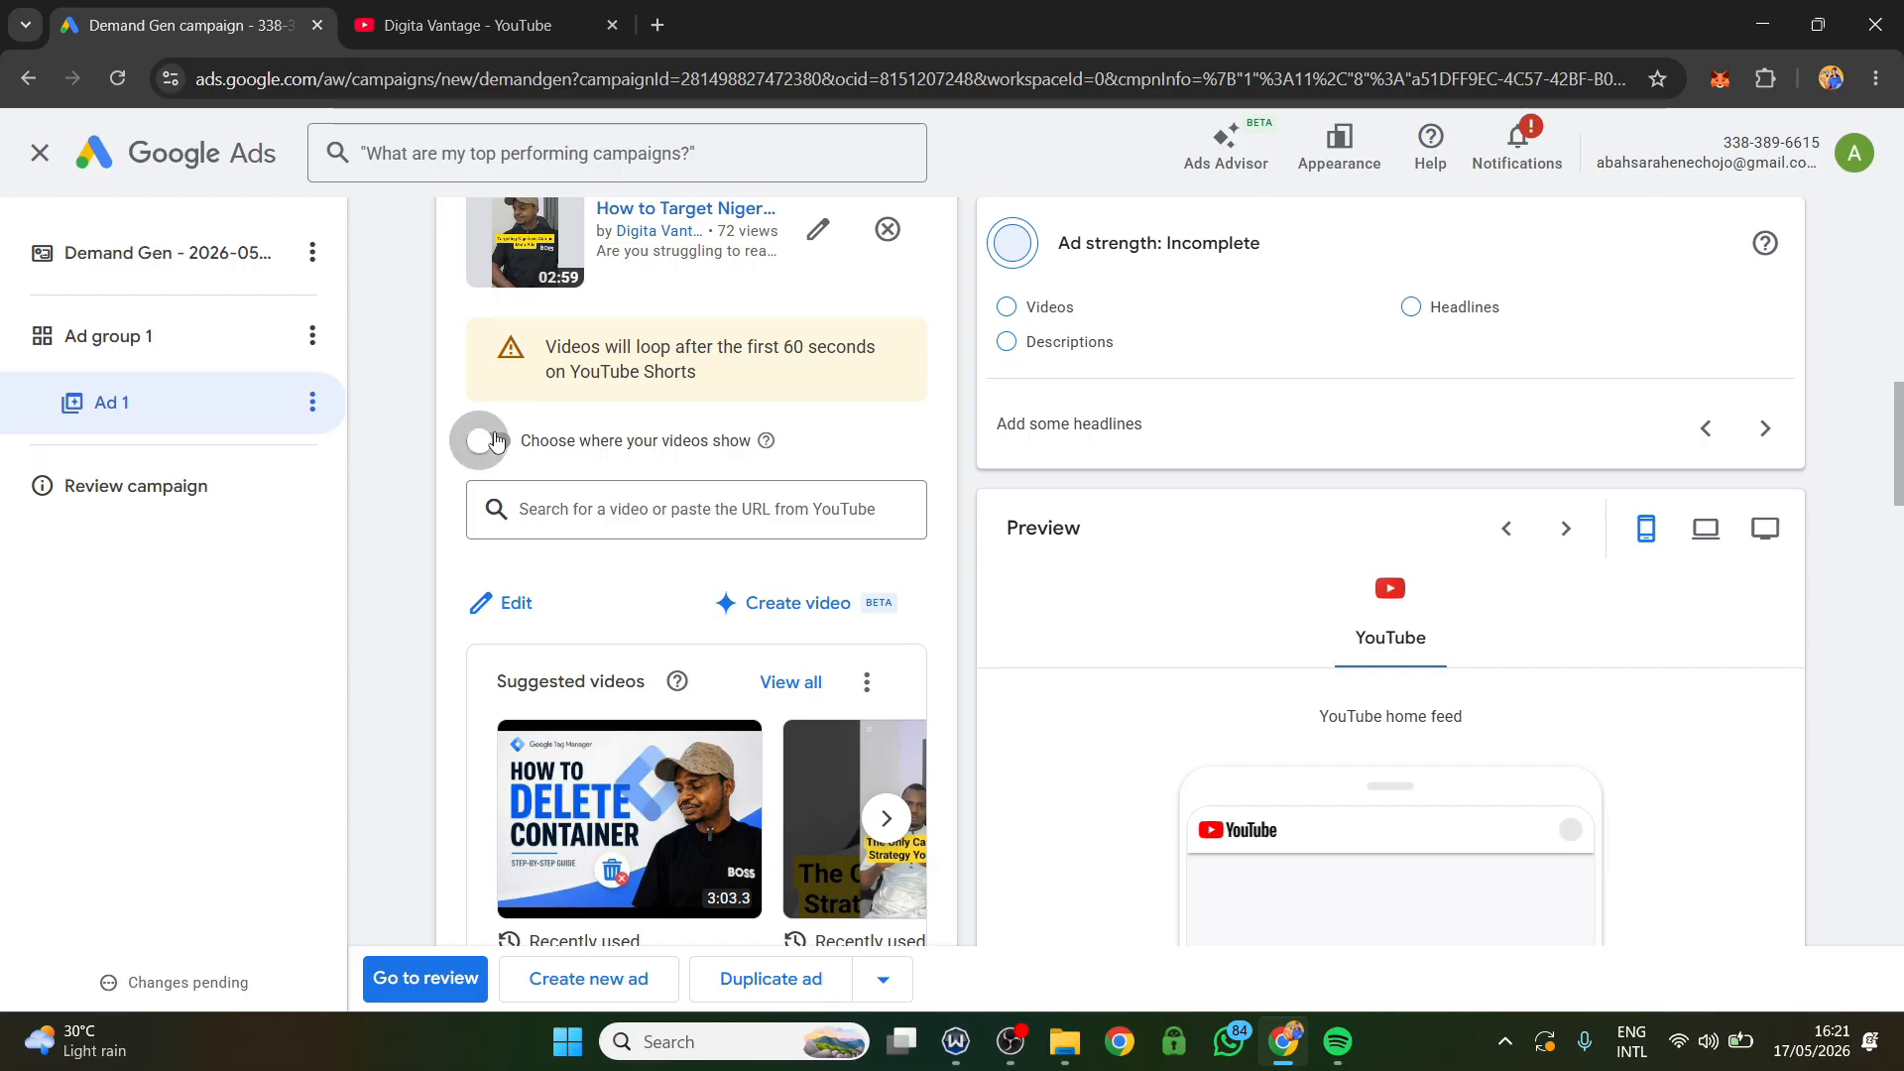
pyautogui.click(497, 440)
pyautogui.scroll(1, 736, 328)
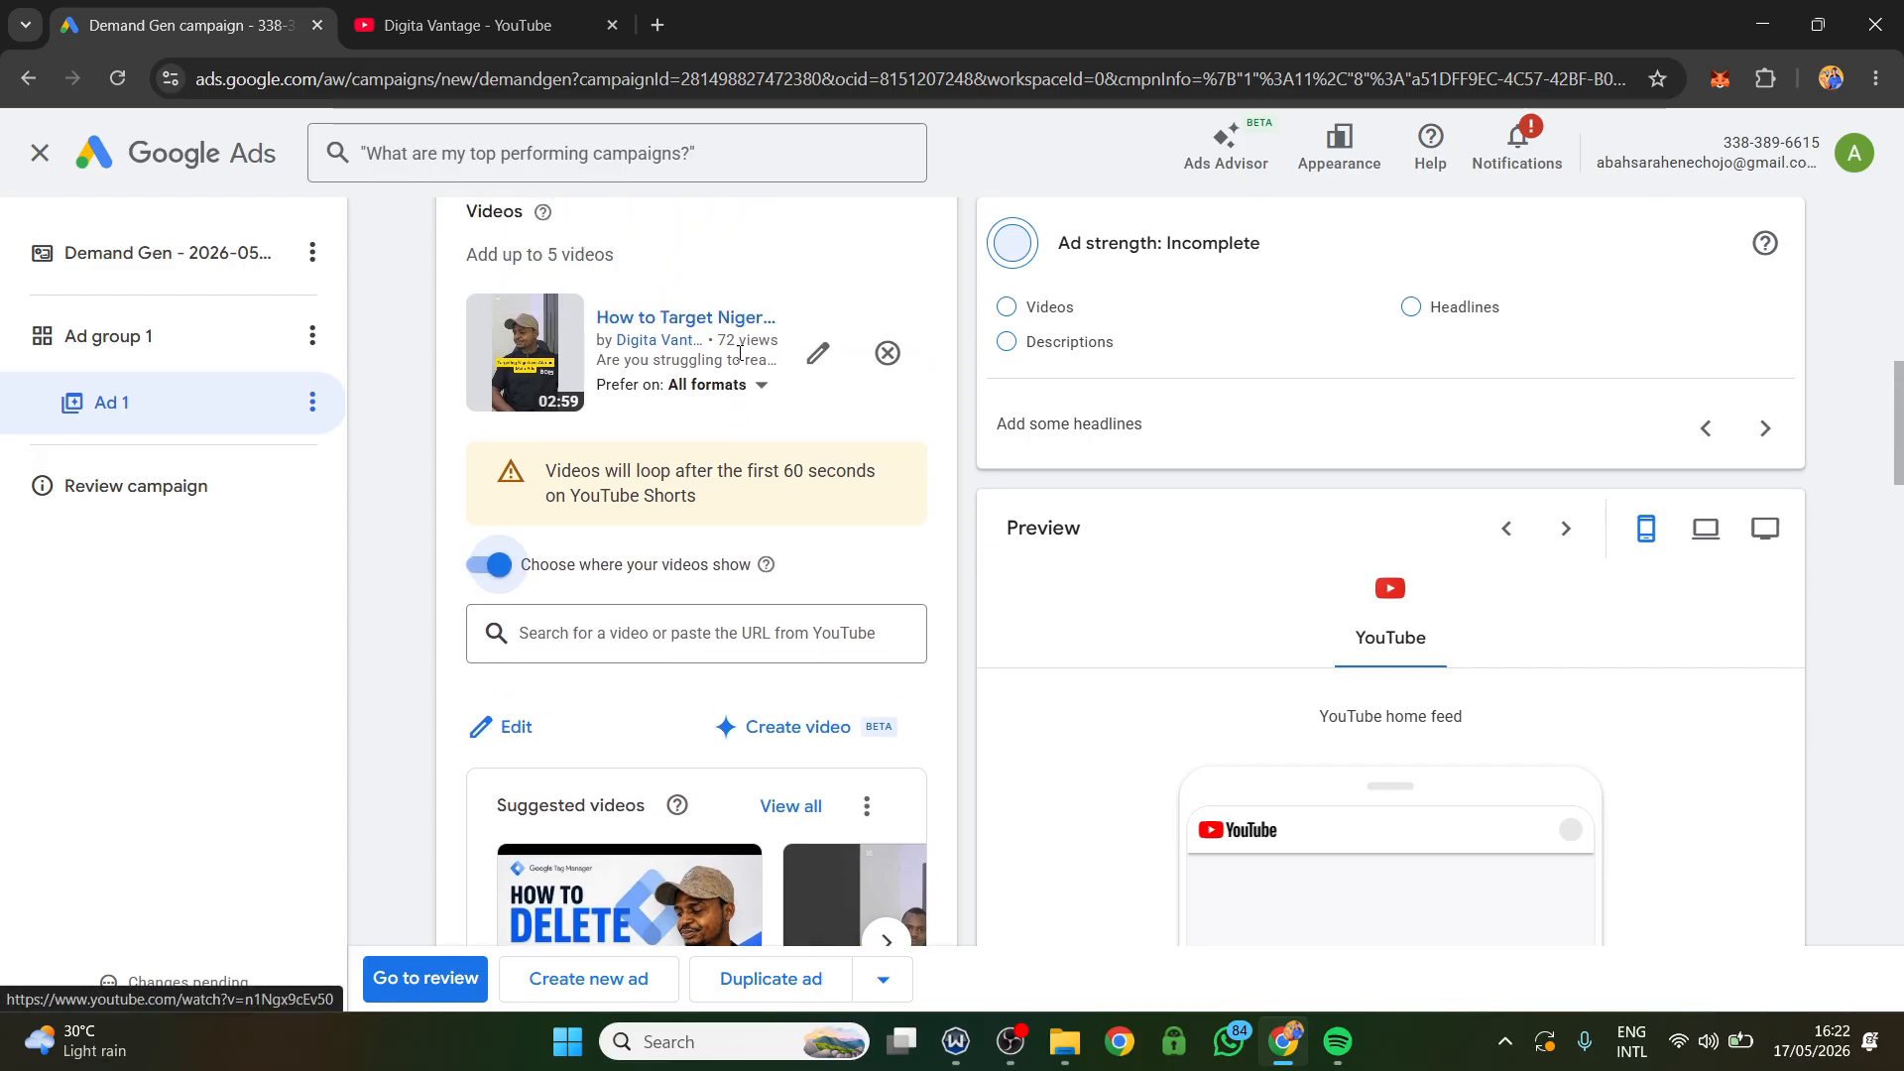
pyautogui.click(512, 573)
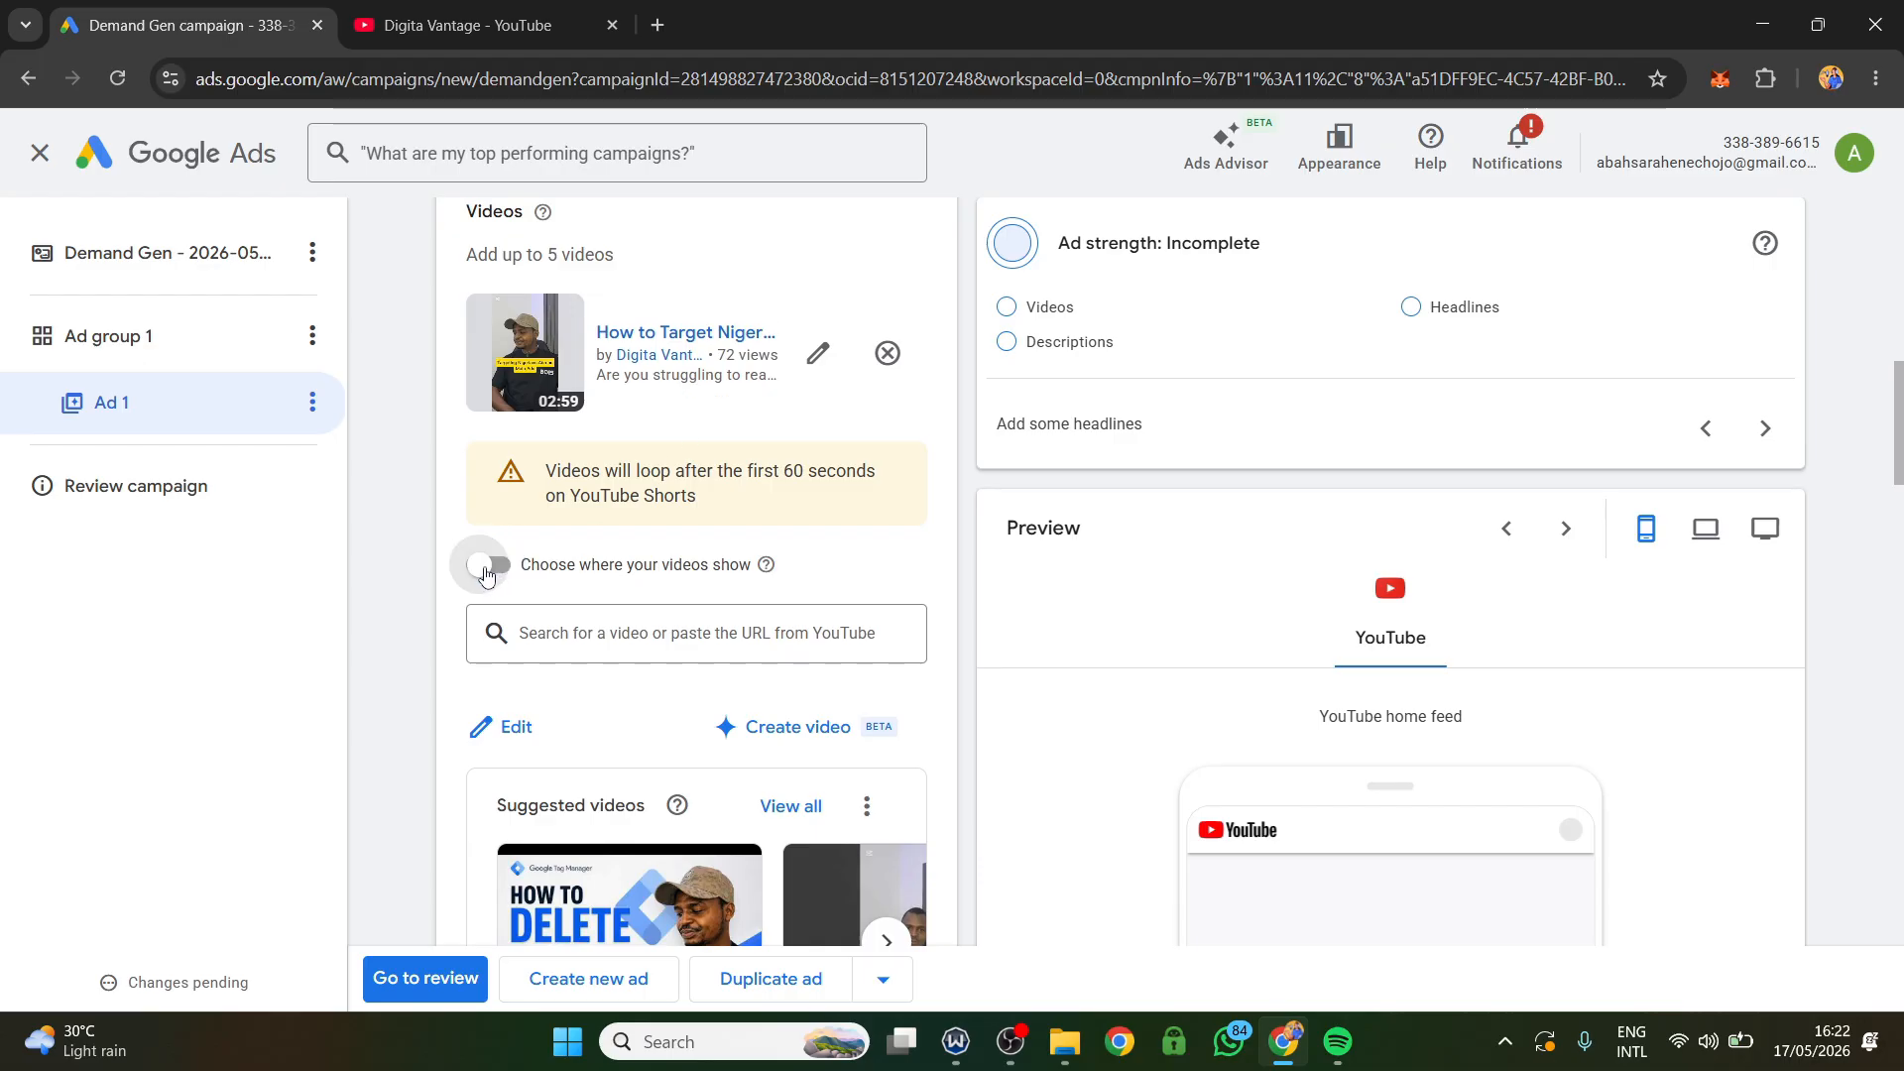
pyautogui.click(477, 577)
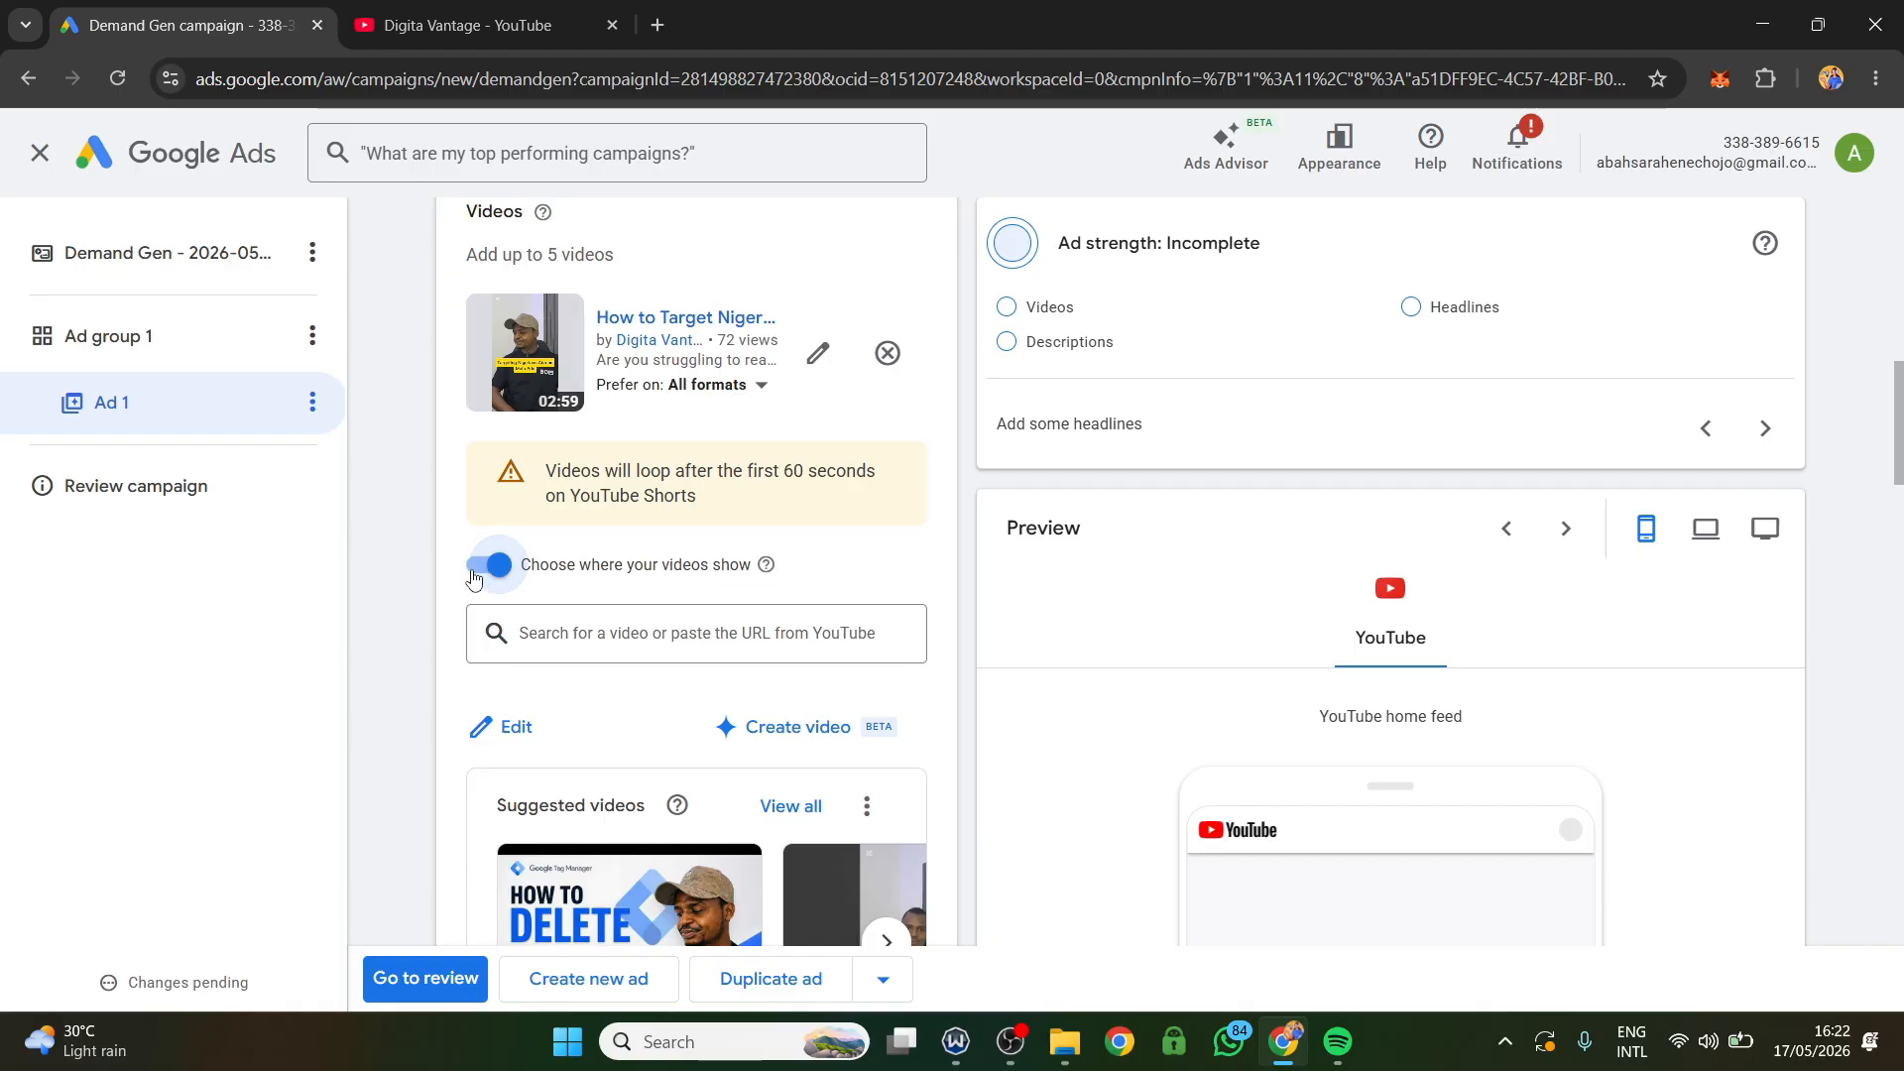
# Restrict the added video's preferred formats to Shorts by deselecting In-feed and In-stream.
pyautogui.click(721, 391)
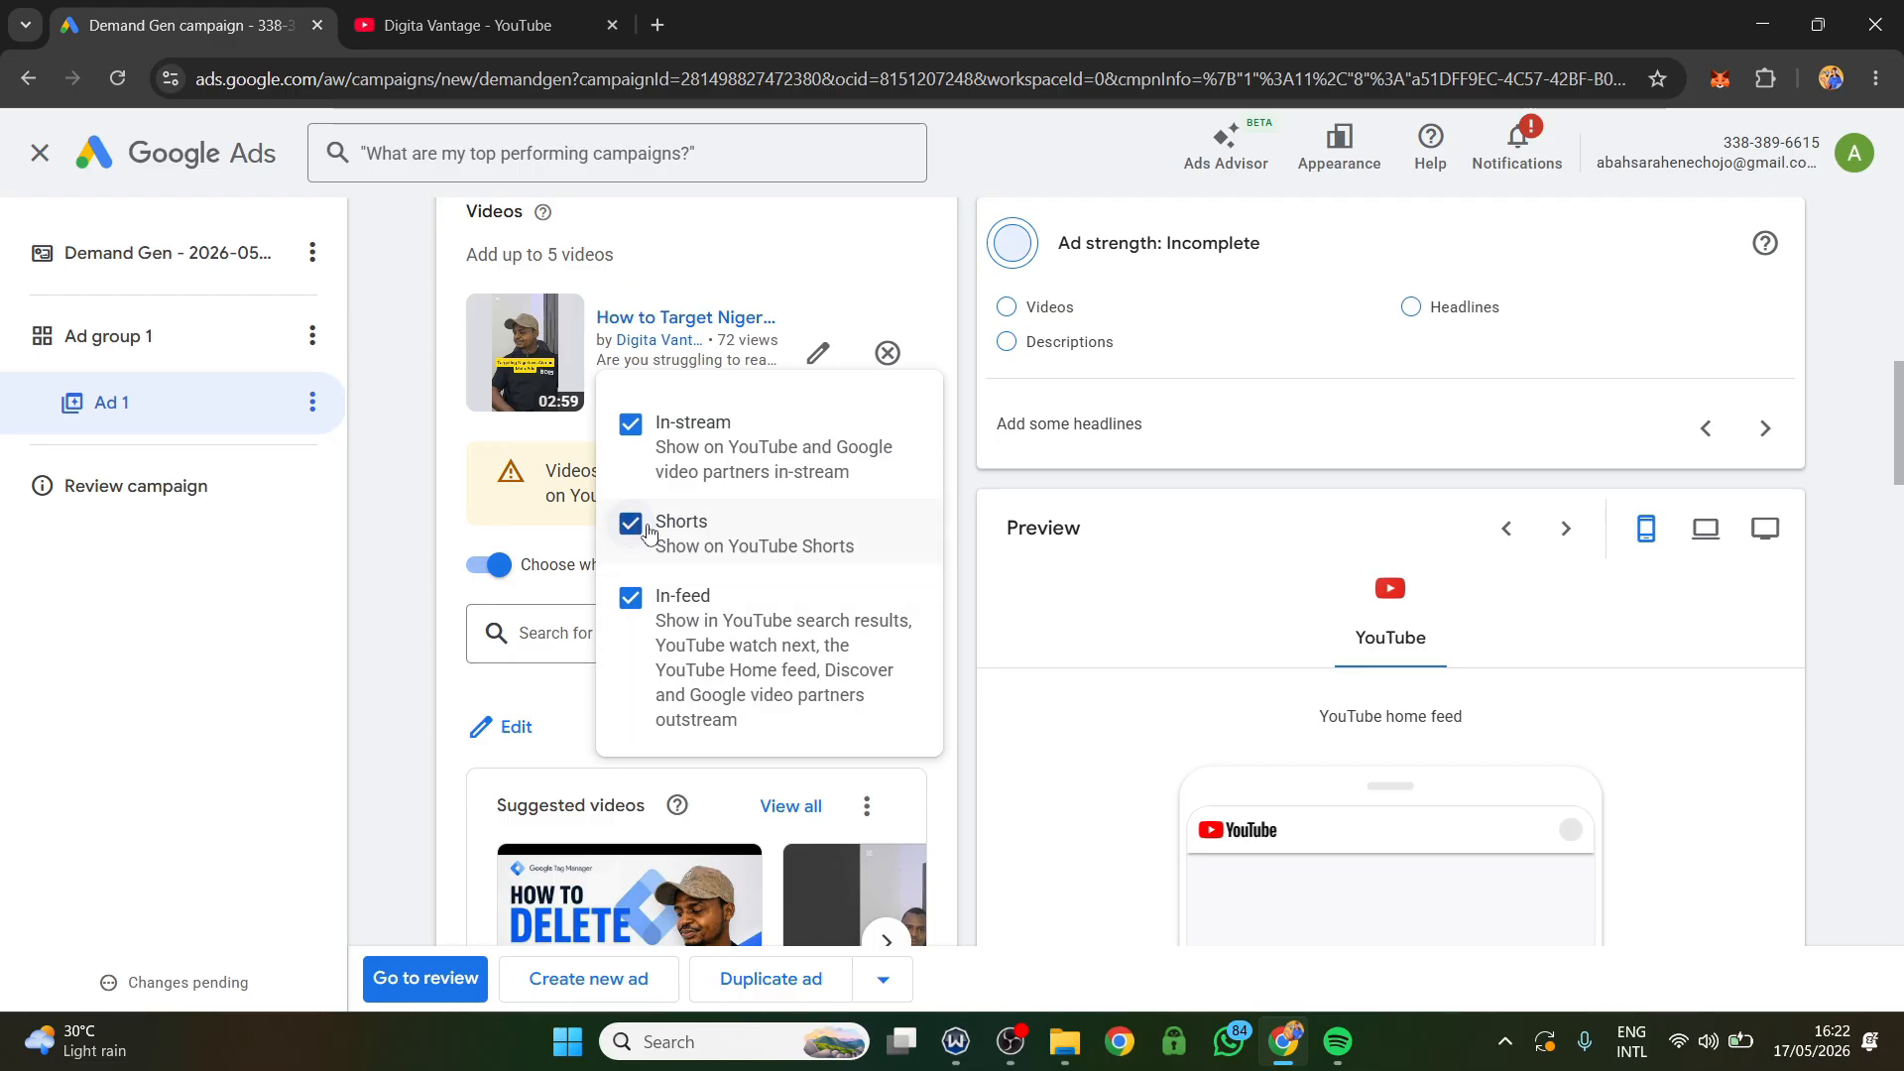
pyautogui.click(629, 600)
pyautogui.click(631, 425)
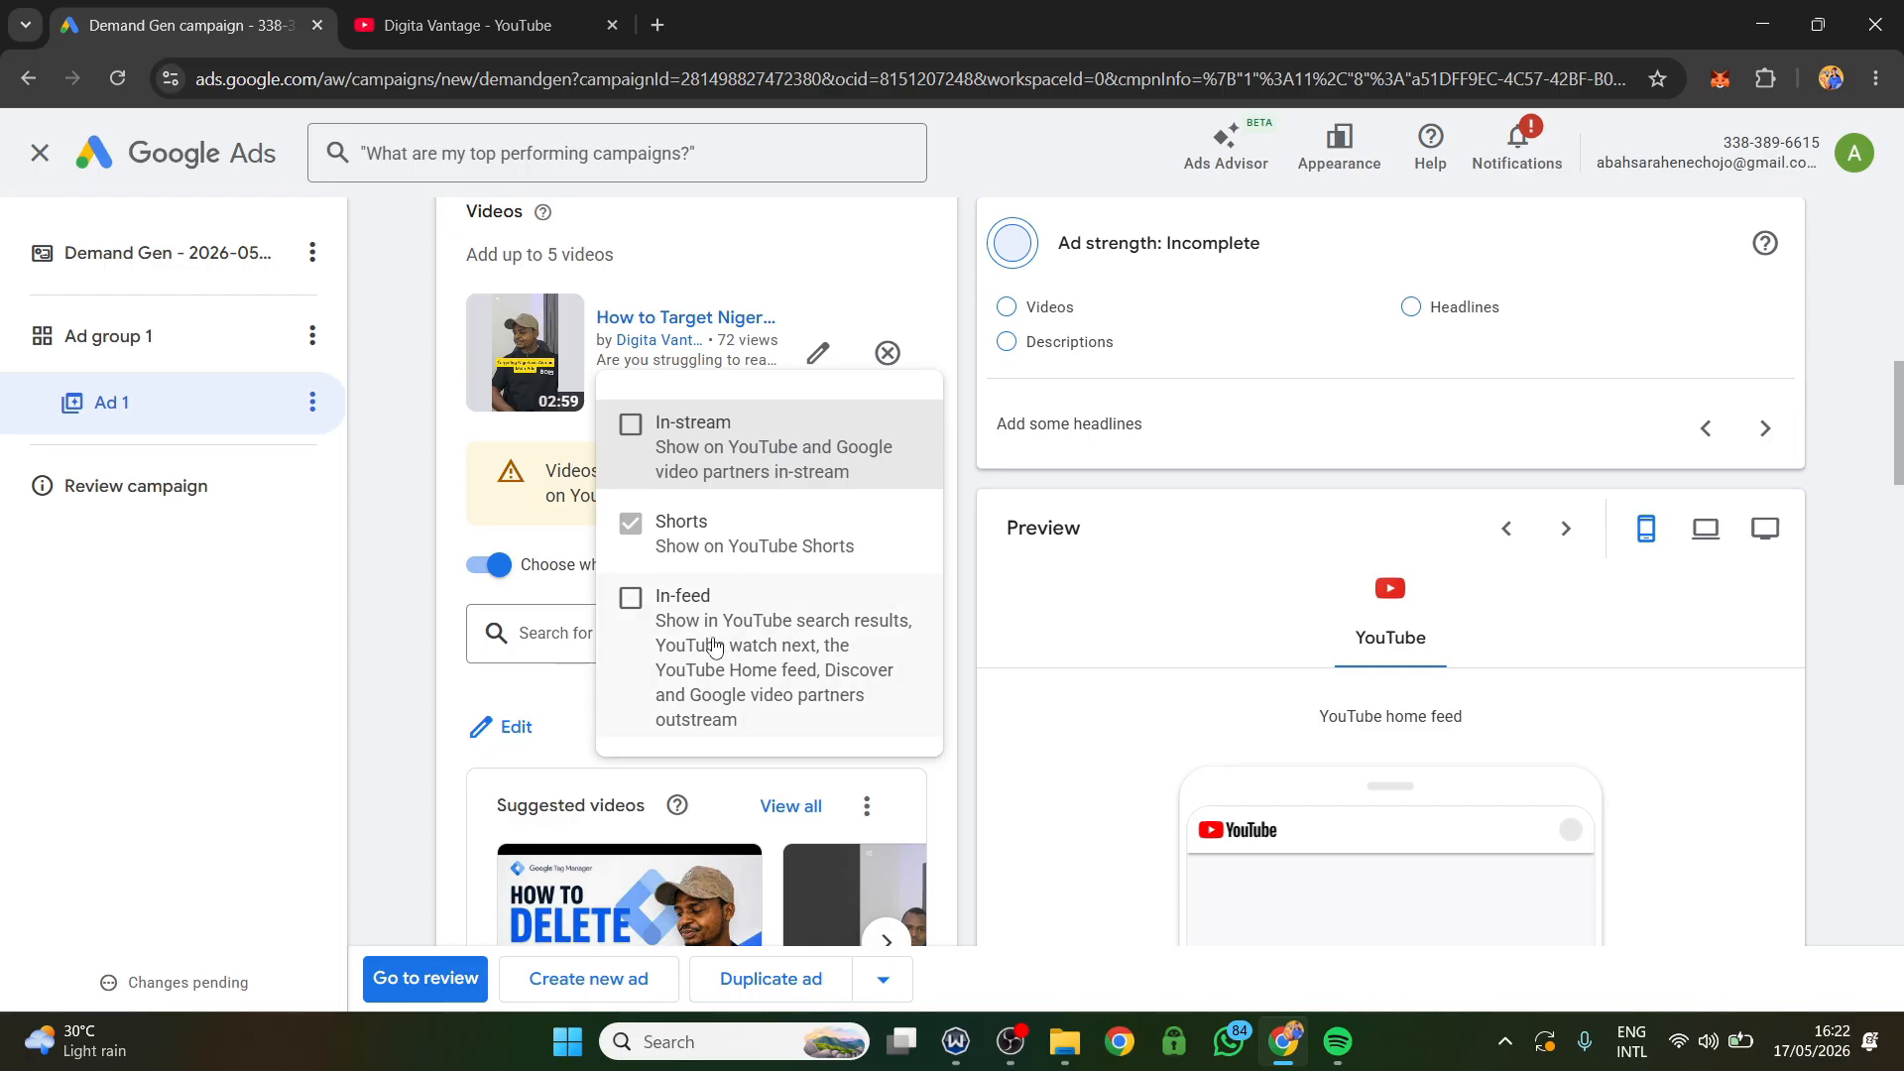
# Open the Digita Vantage channel's Videos page and copy the link of the video on linking a YouTube channel to Google Ads.
pyautogui.click(536, 601)
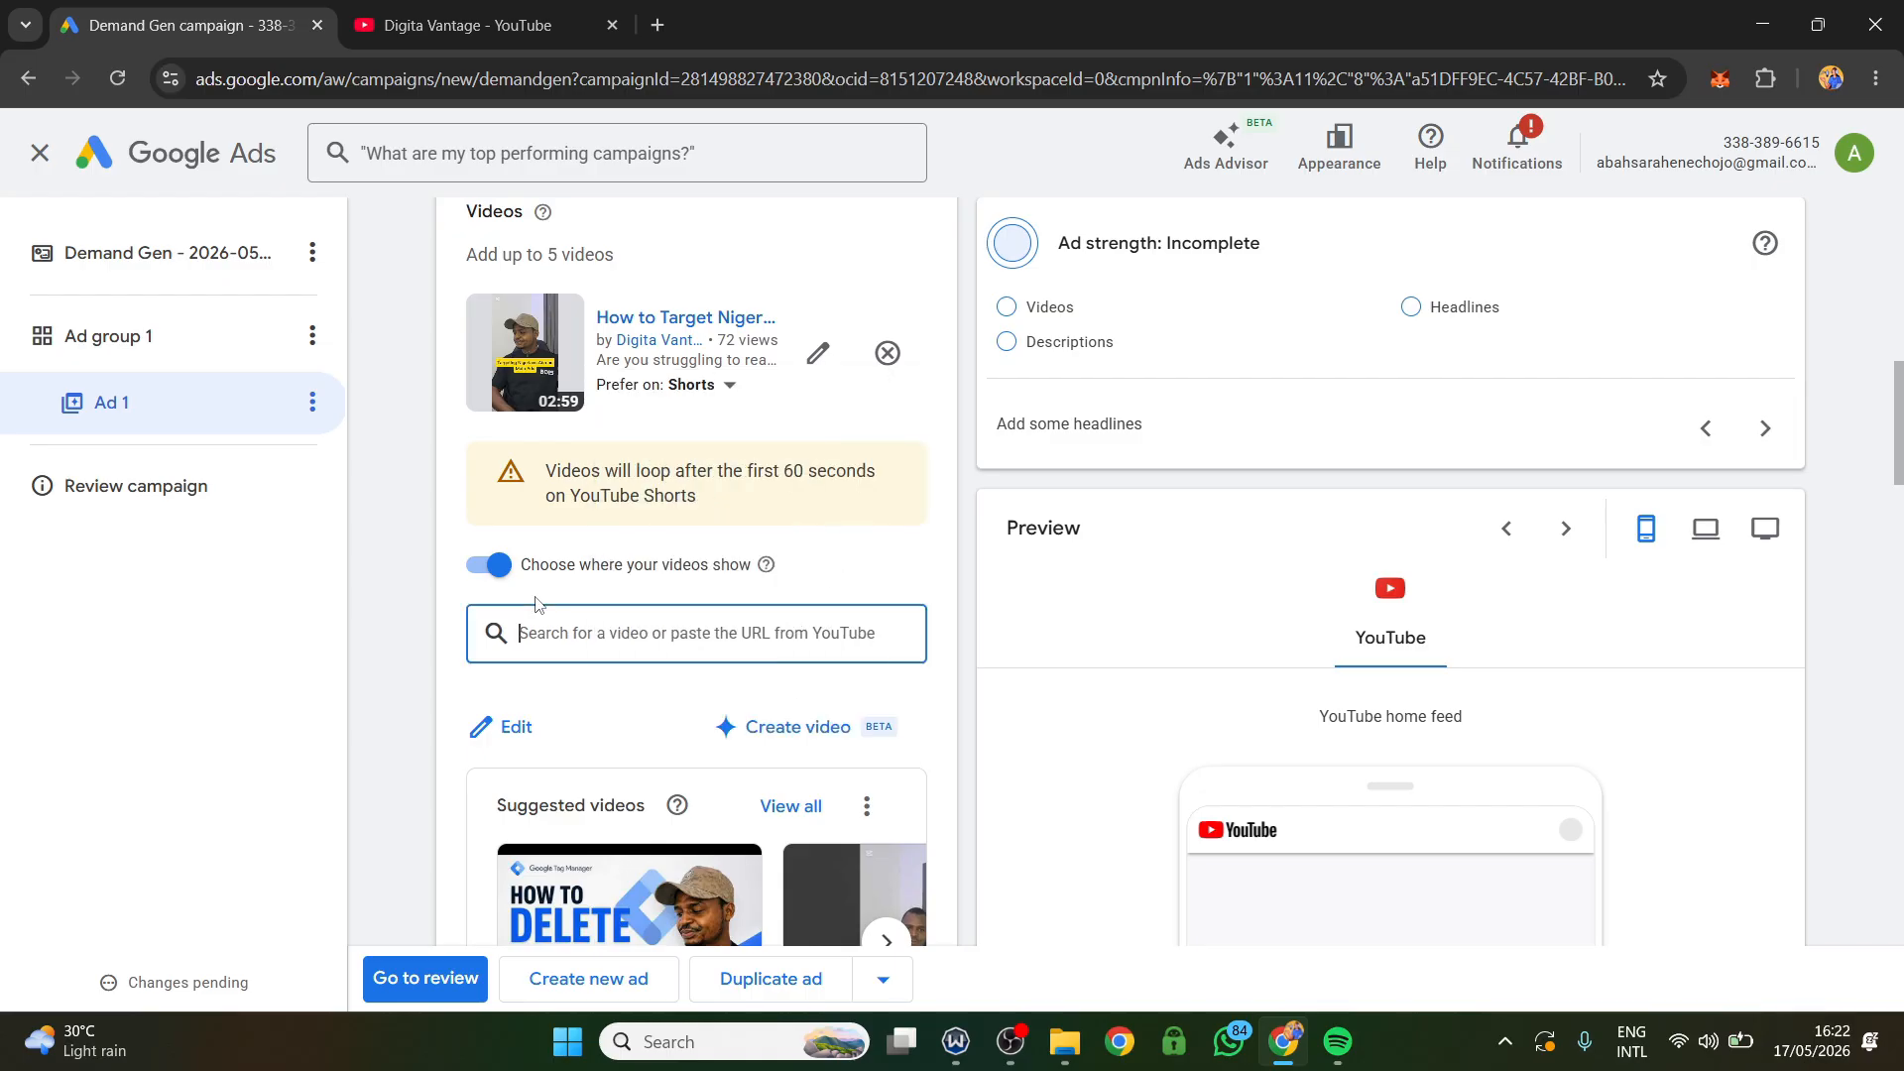
pyautogui.click(373, 9)
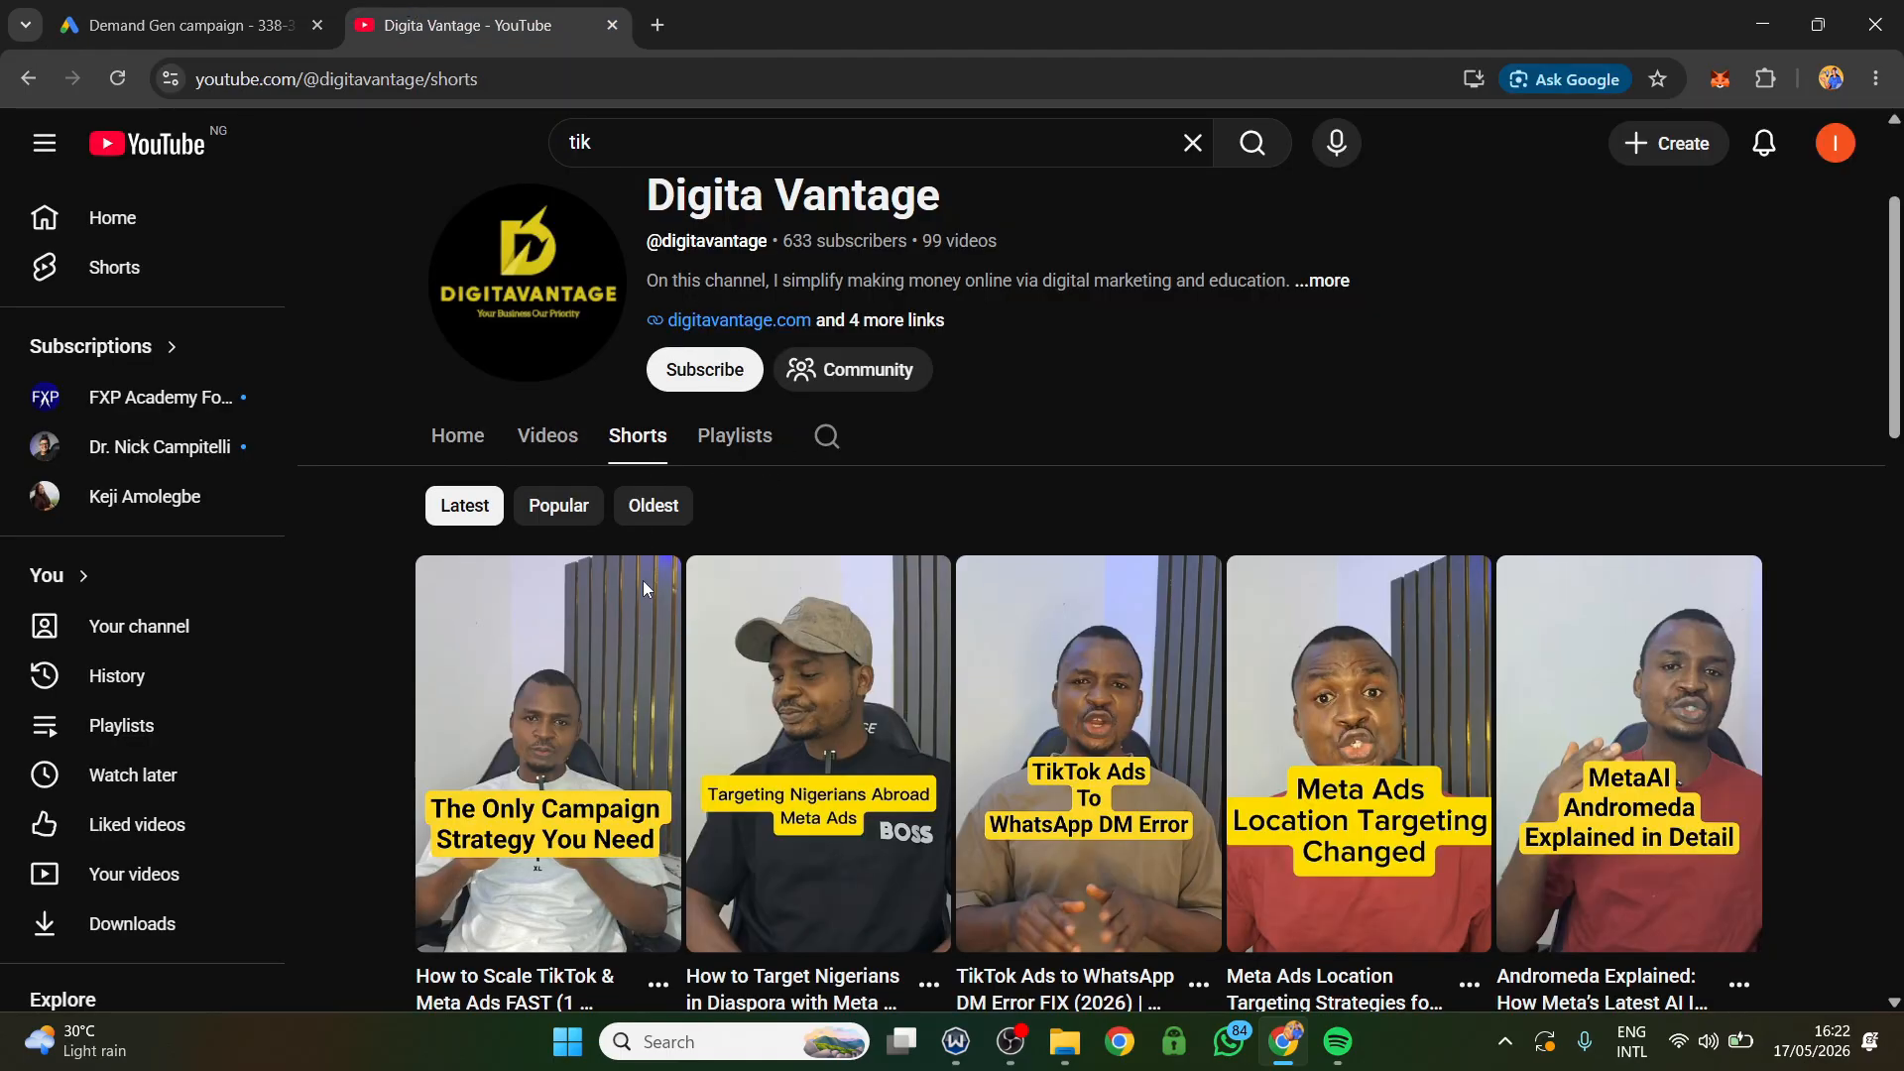
pyautogui.click(558, 441)
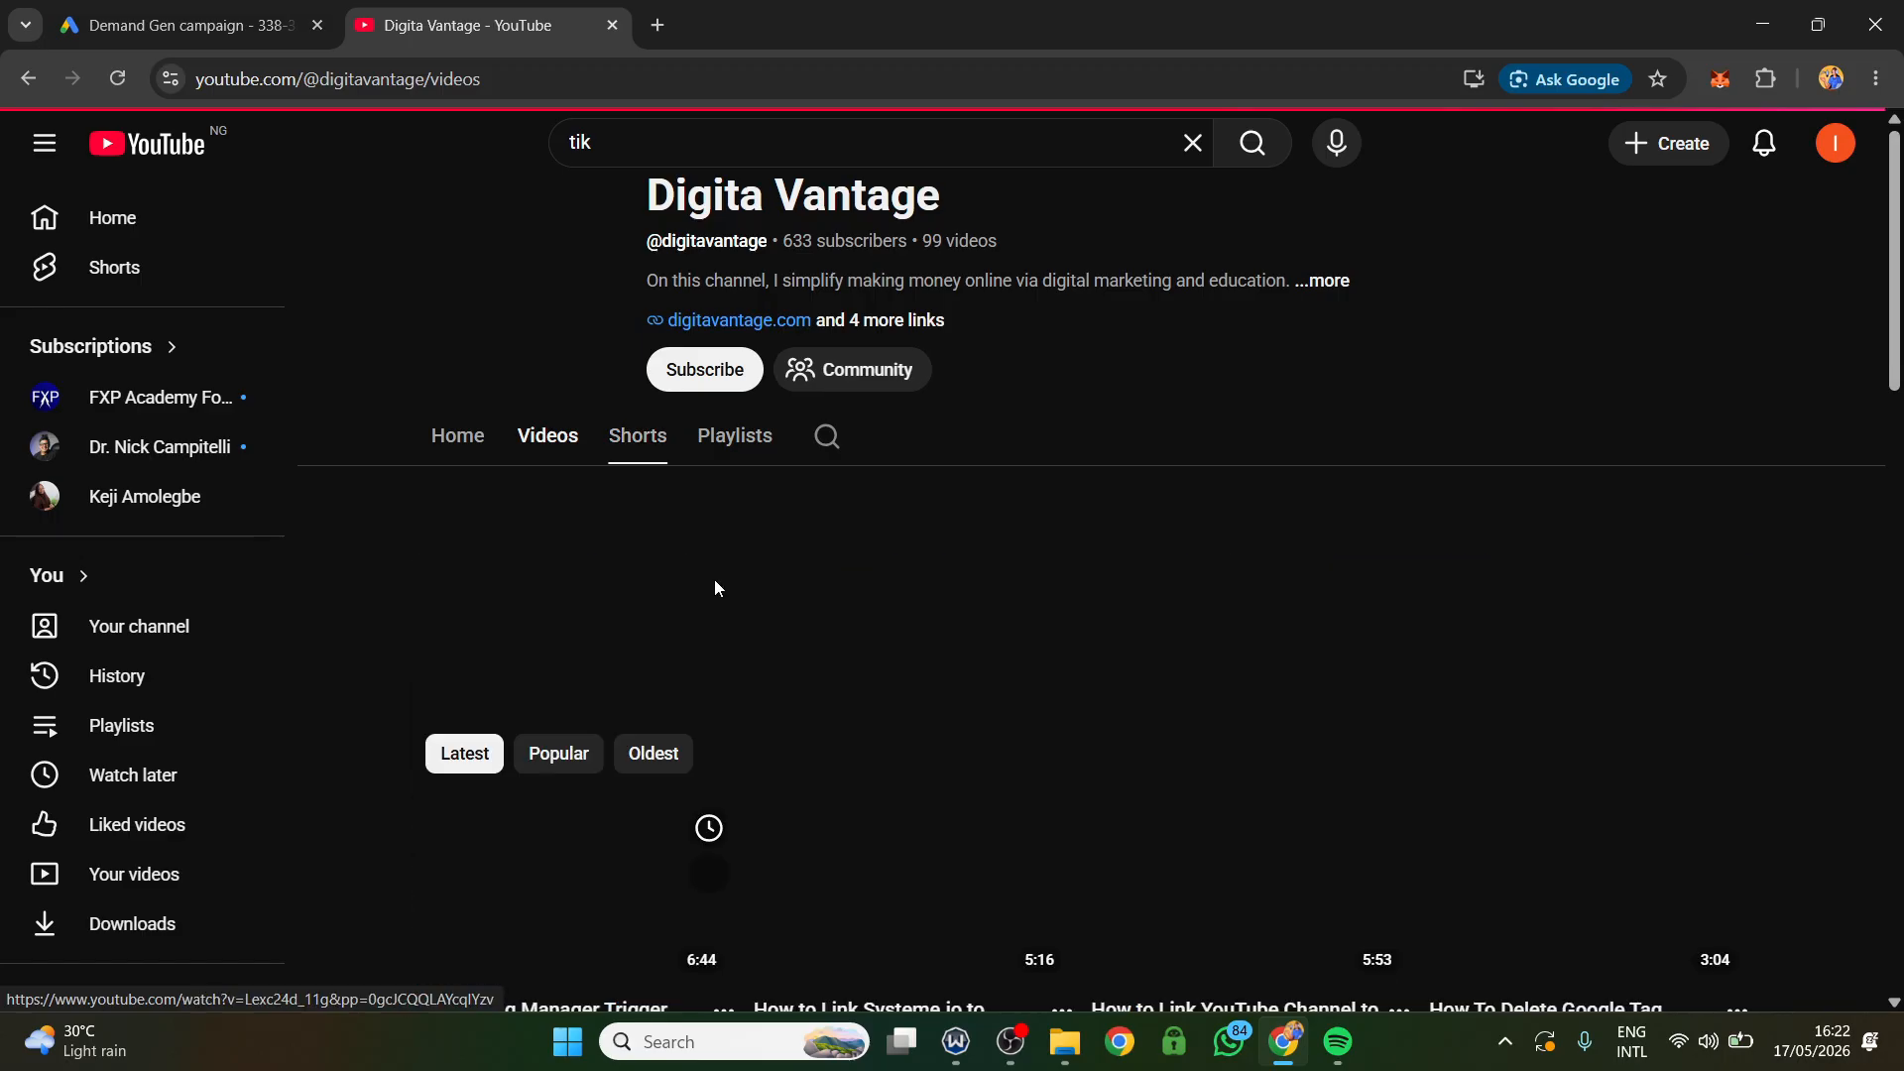
pyautogui.scroll(-4, 1238, 607)
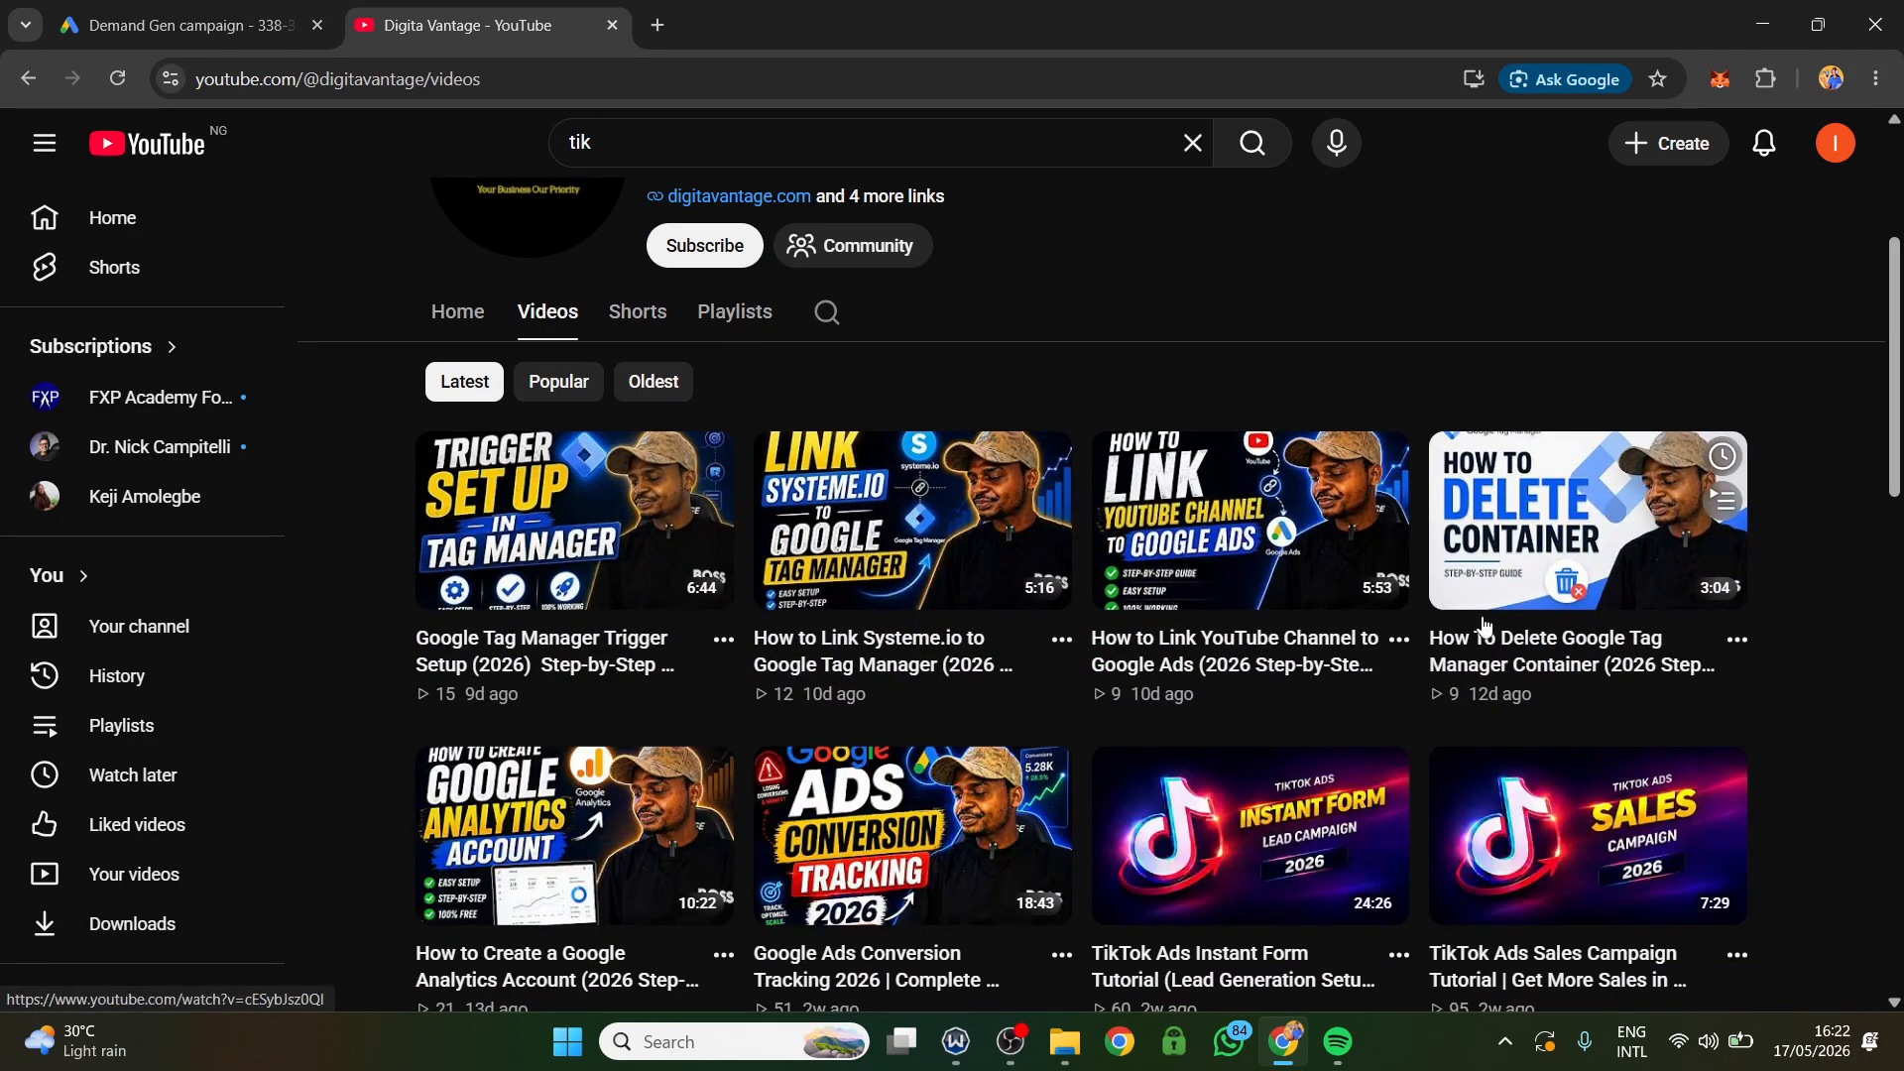
pyautogui.rightClick(1220, 555)
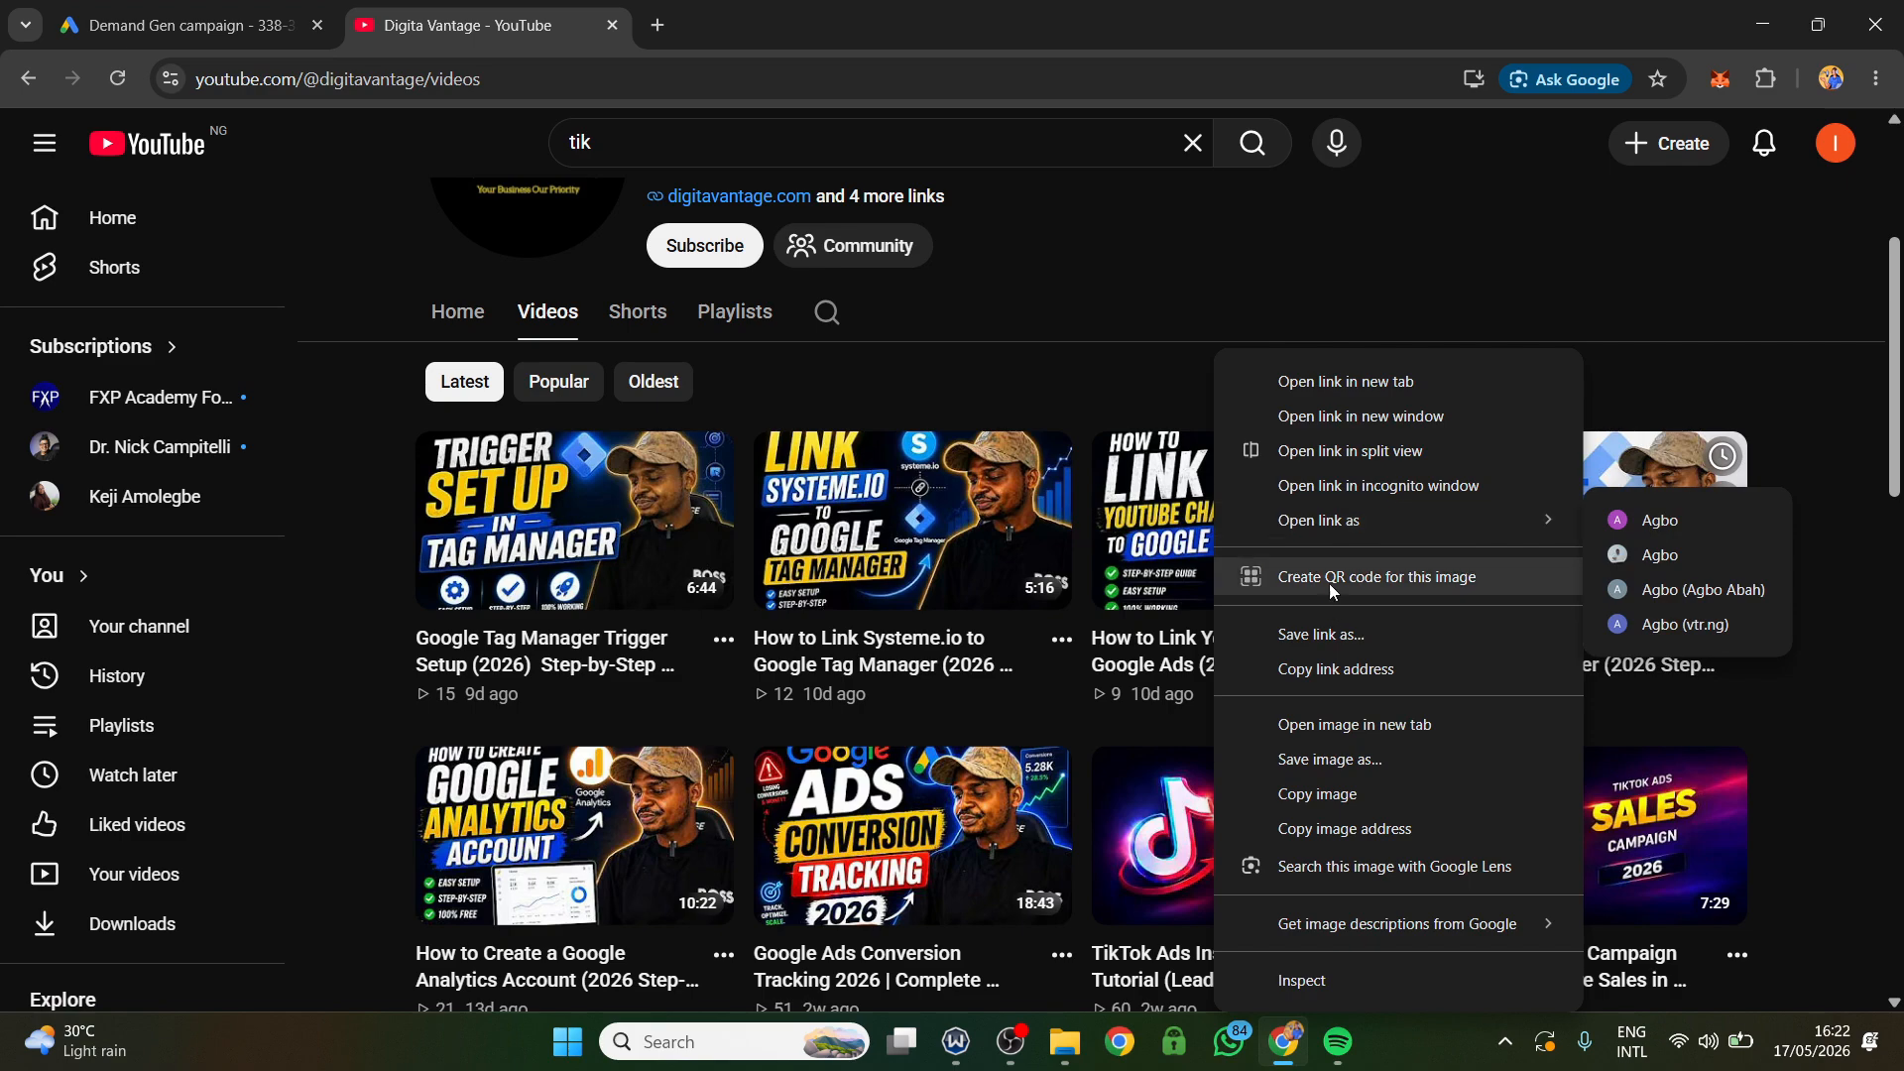
pyautogui.click(1295, 671)
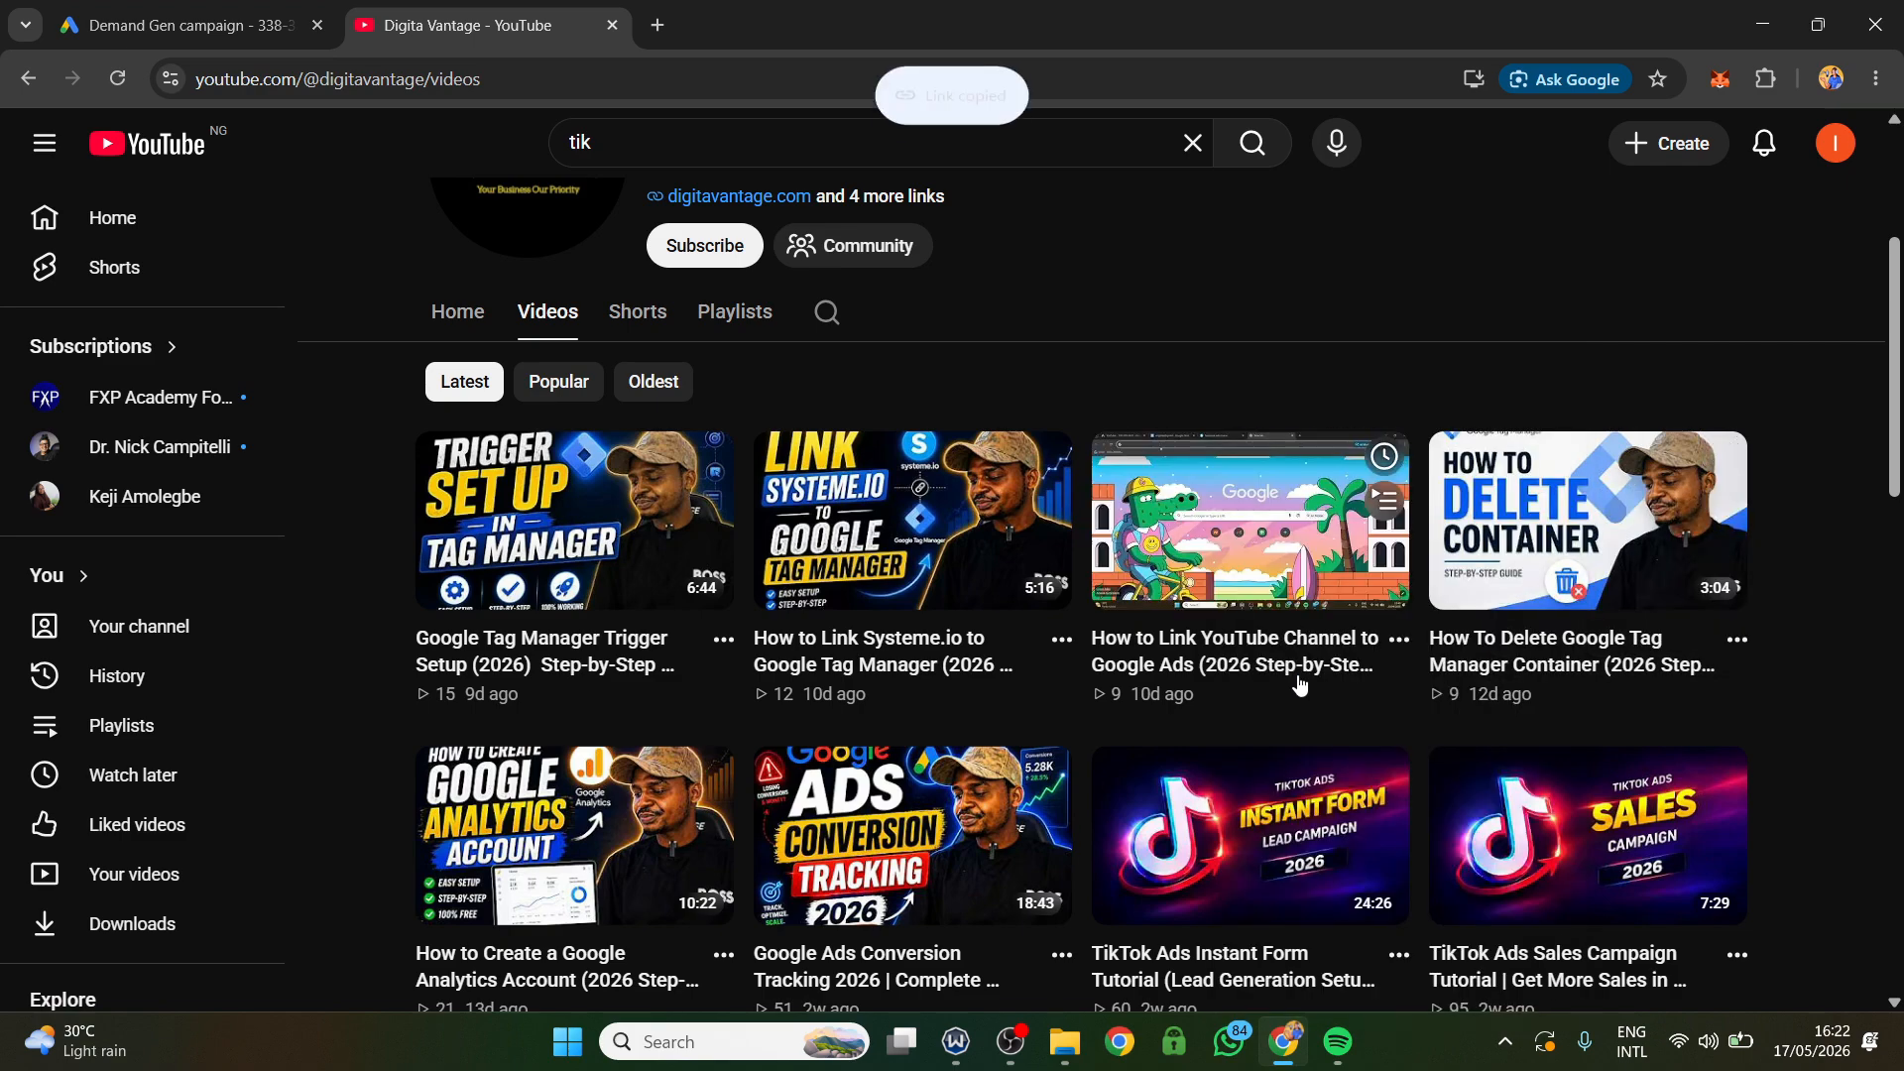
# Add the How To Delete Google Tag Manager Container video to the ad and deselect Shorts from its preferred formats.
pyautogui.click(189, 25)
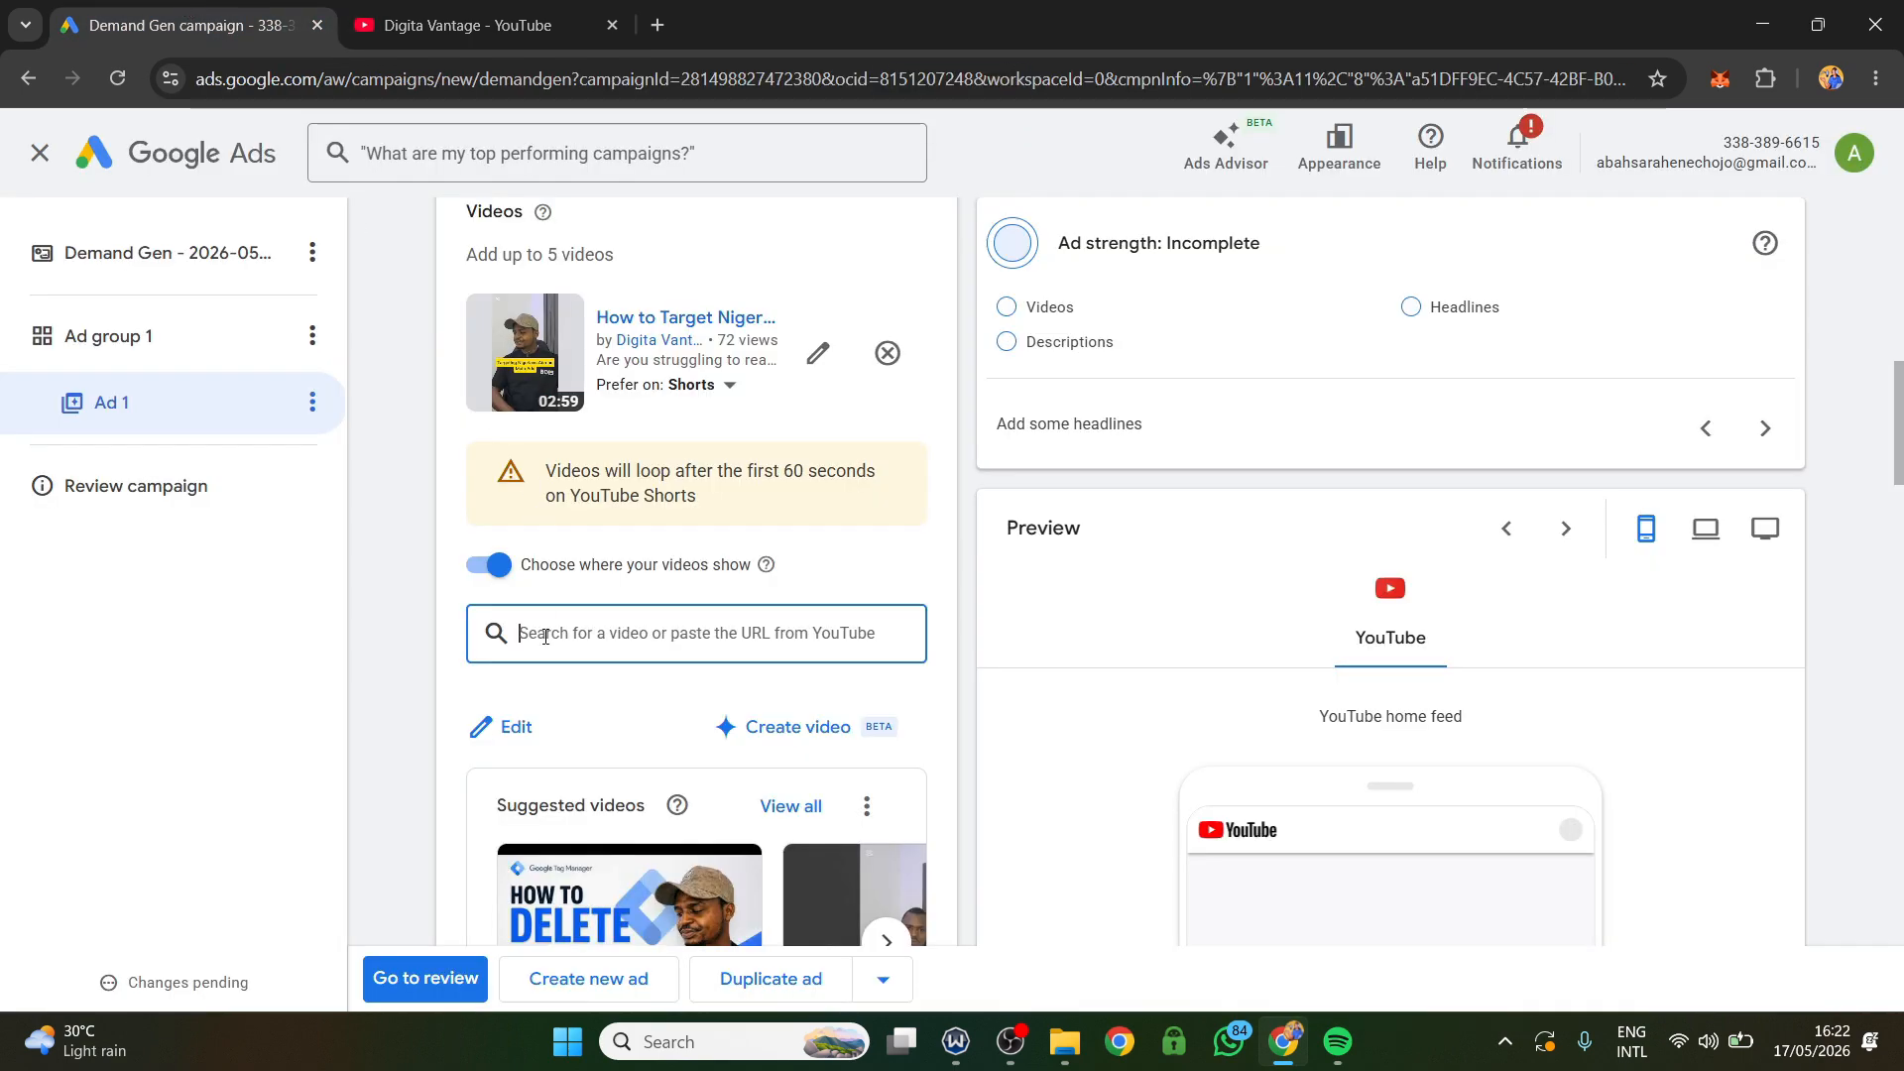
pyautogui.hotkey('ctrl', 'v')
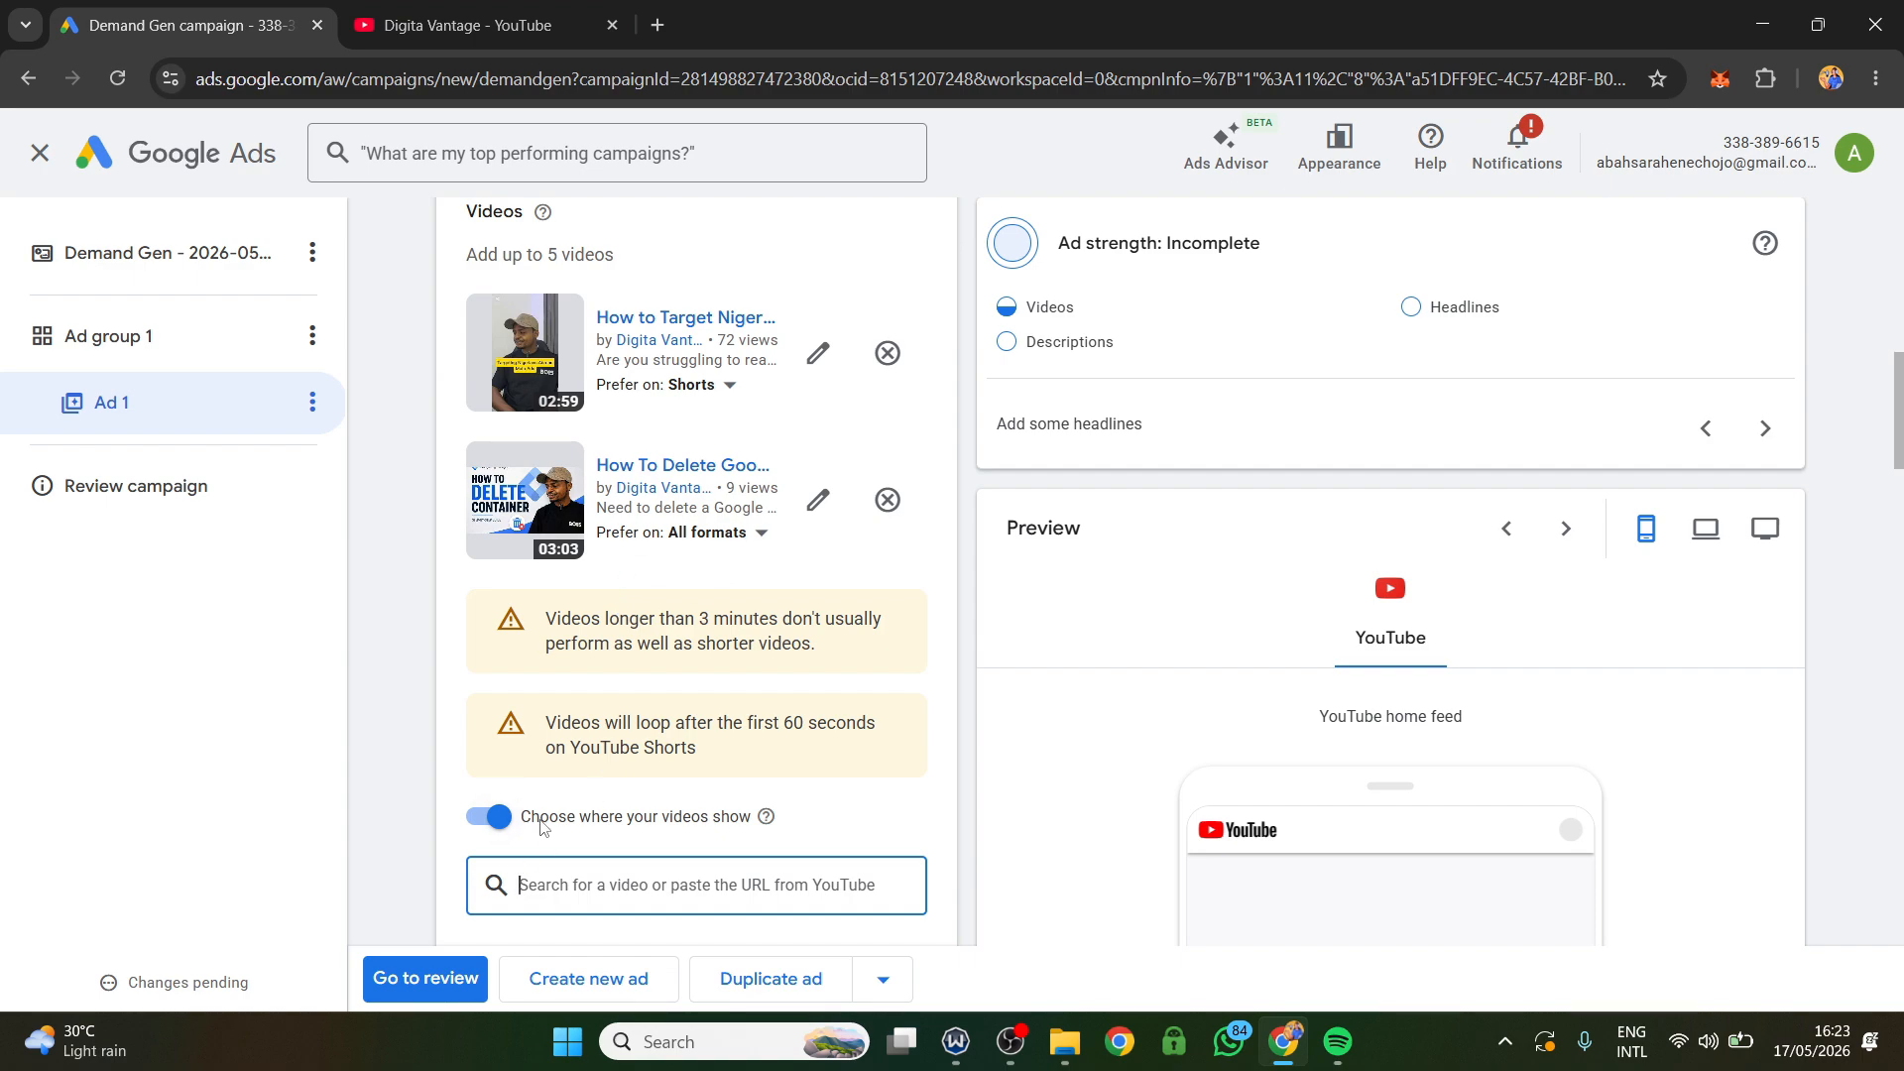
pyautogui.click(736, 547)
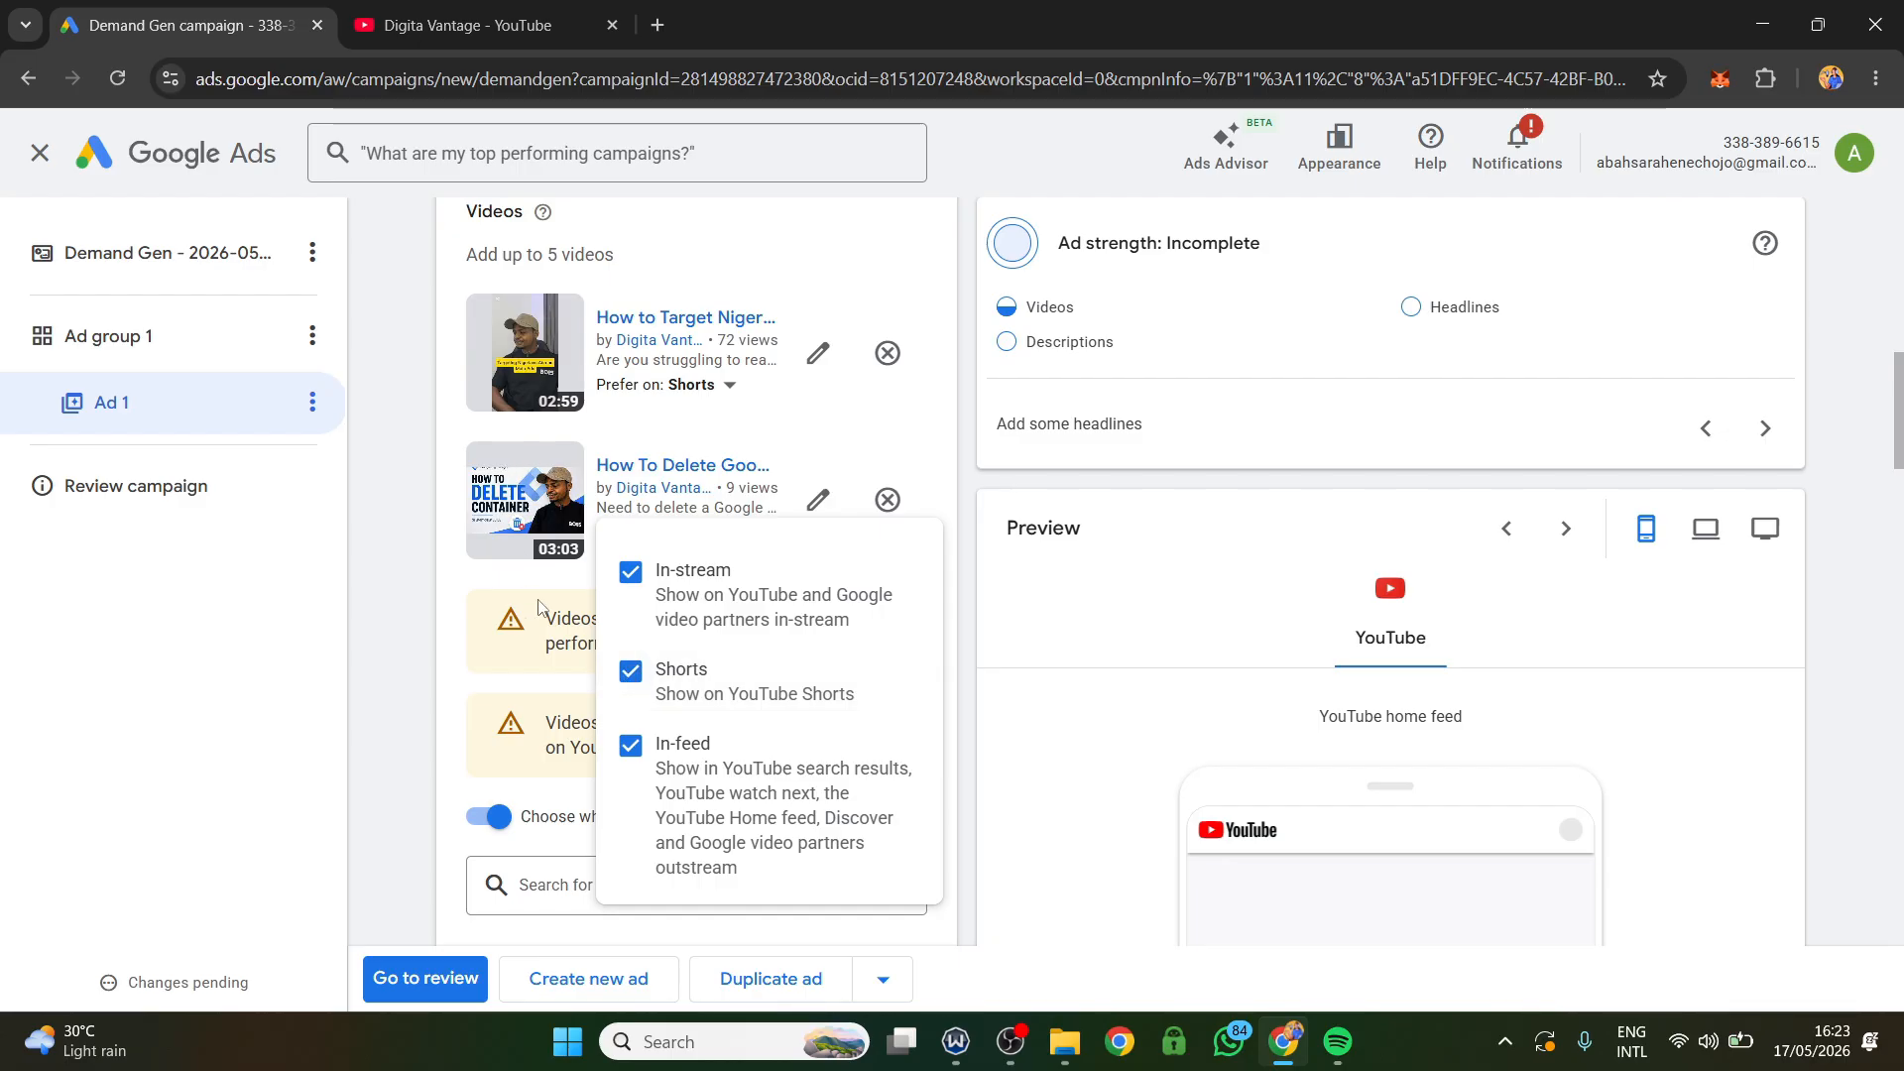
pyautogui.click(631, 671)
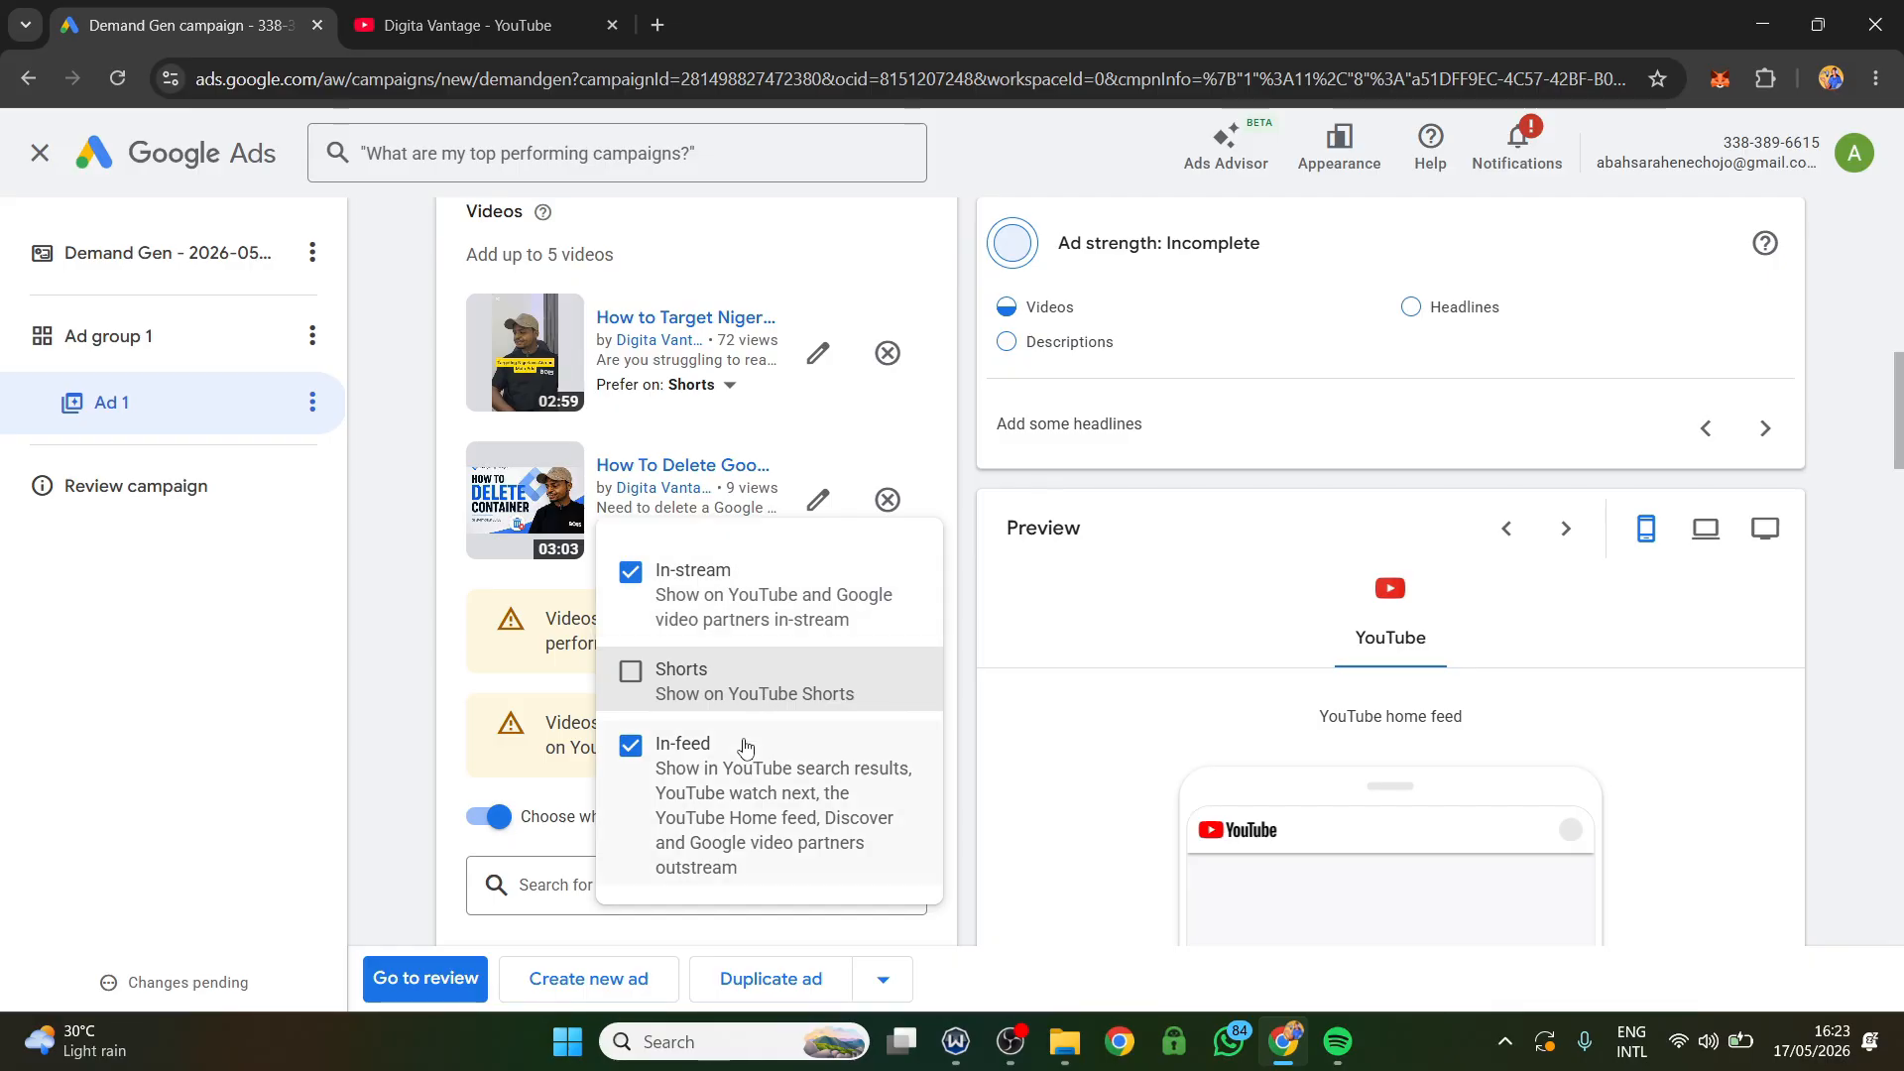
# Advance the mobile ad preview from YouTube home feed through in-stream to Shorts and examine how the ad's videos and text are laid out.
pyautogui.scroll(-8, 1116, 674)
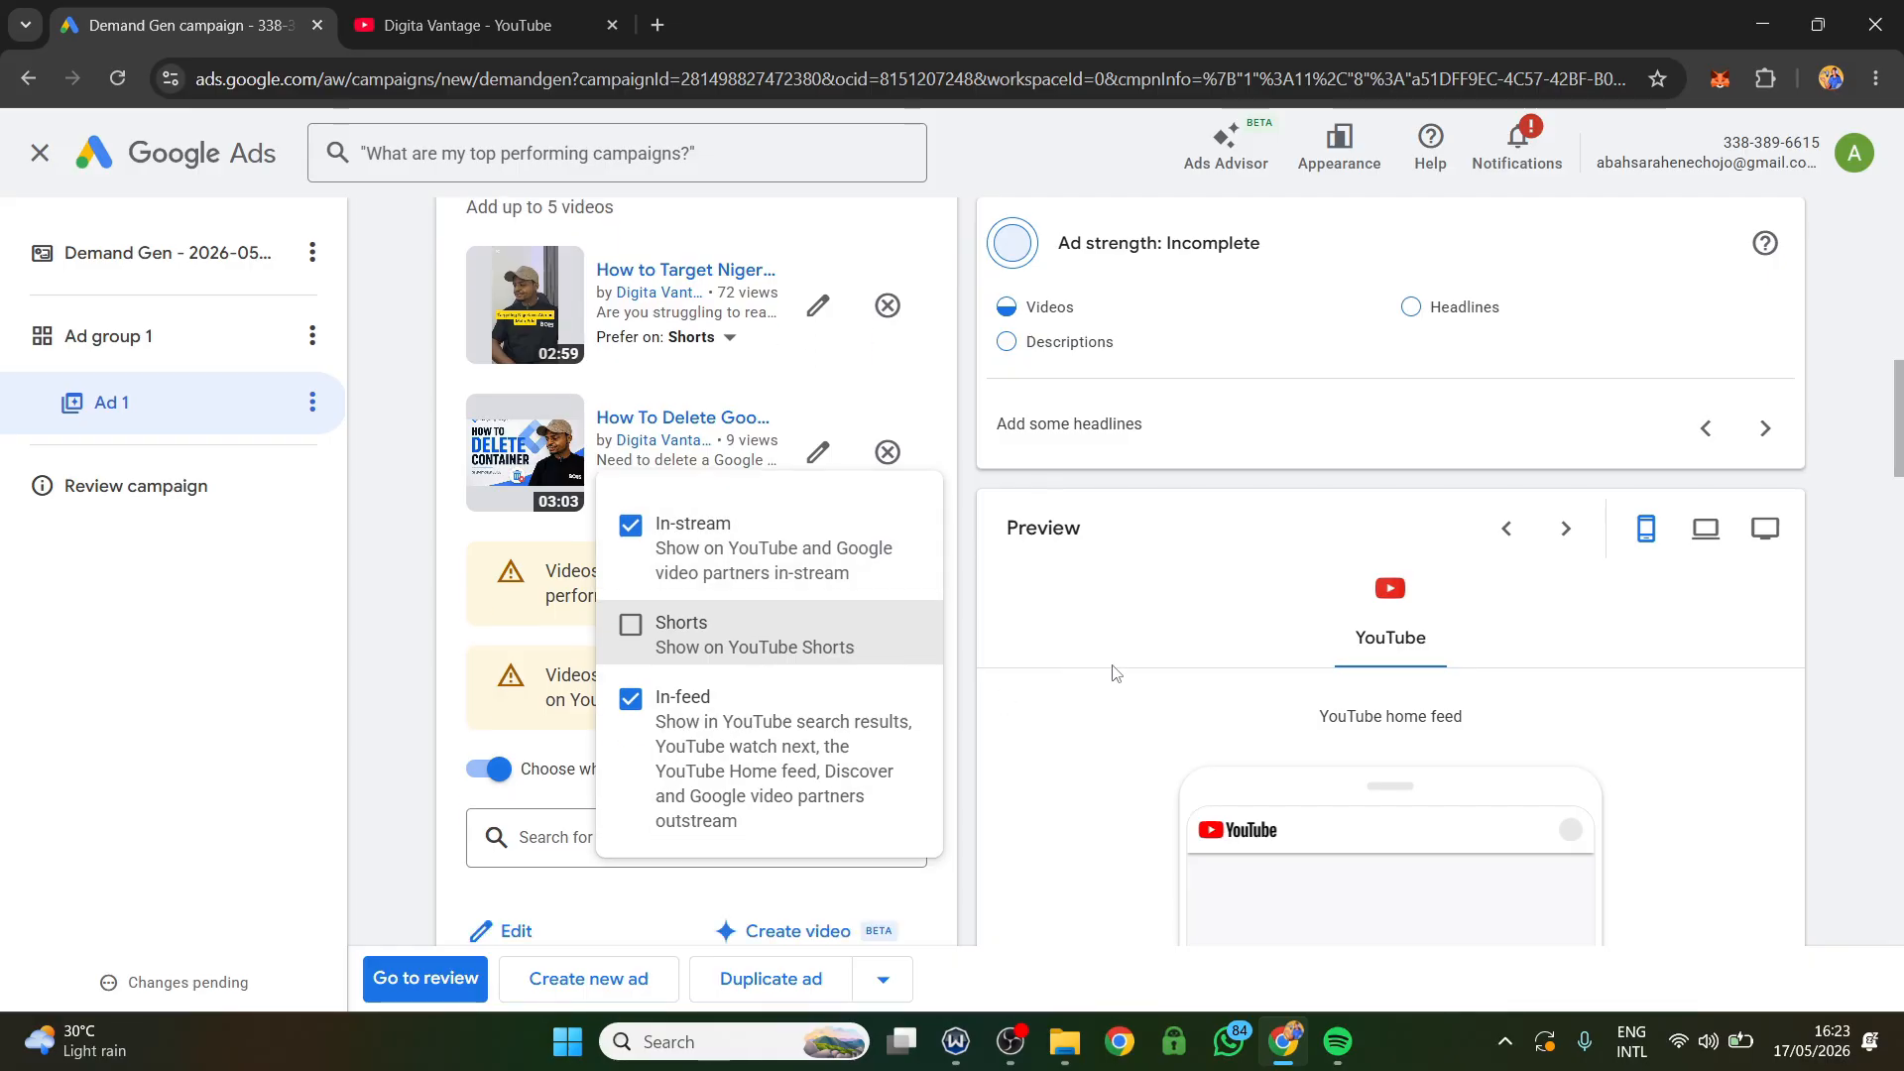
pyautogui.scroll(-10, 1360, 741)
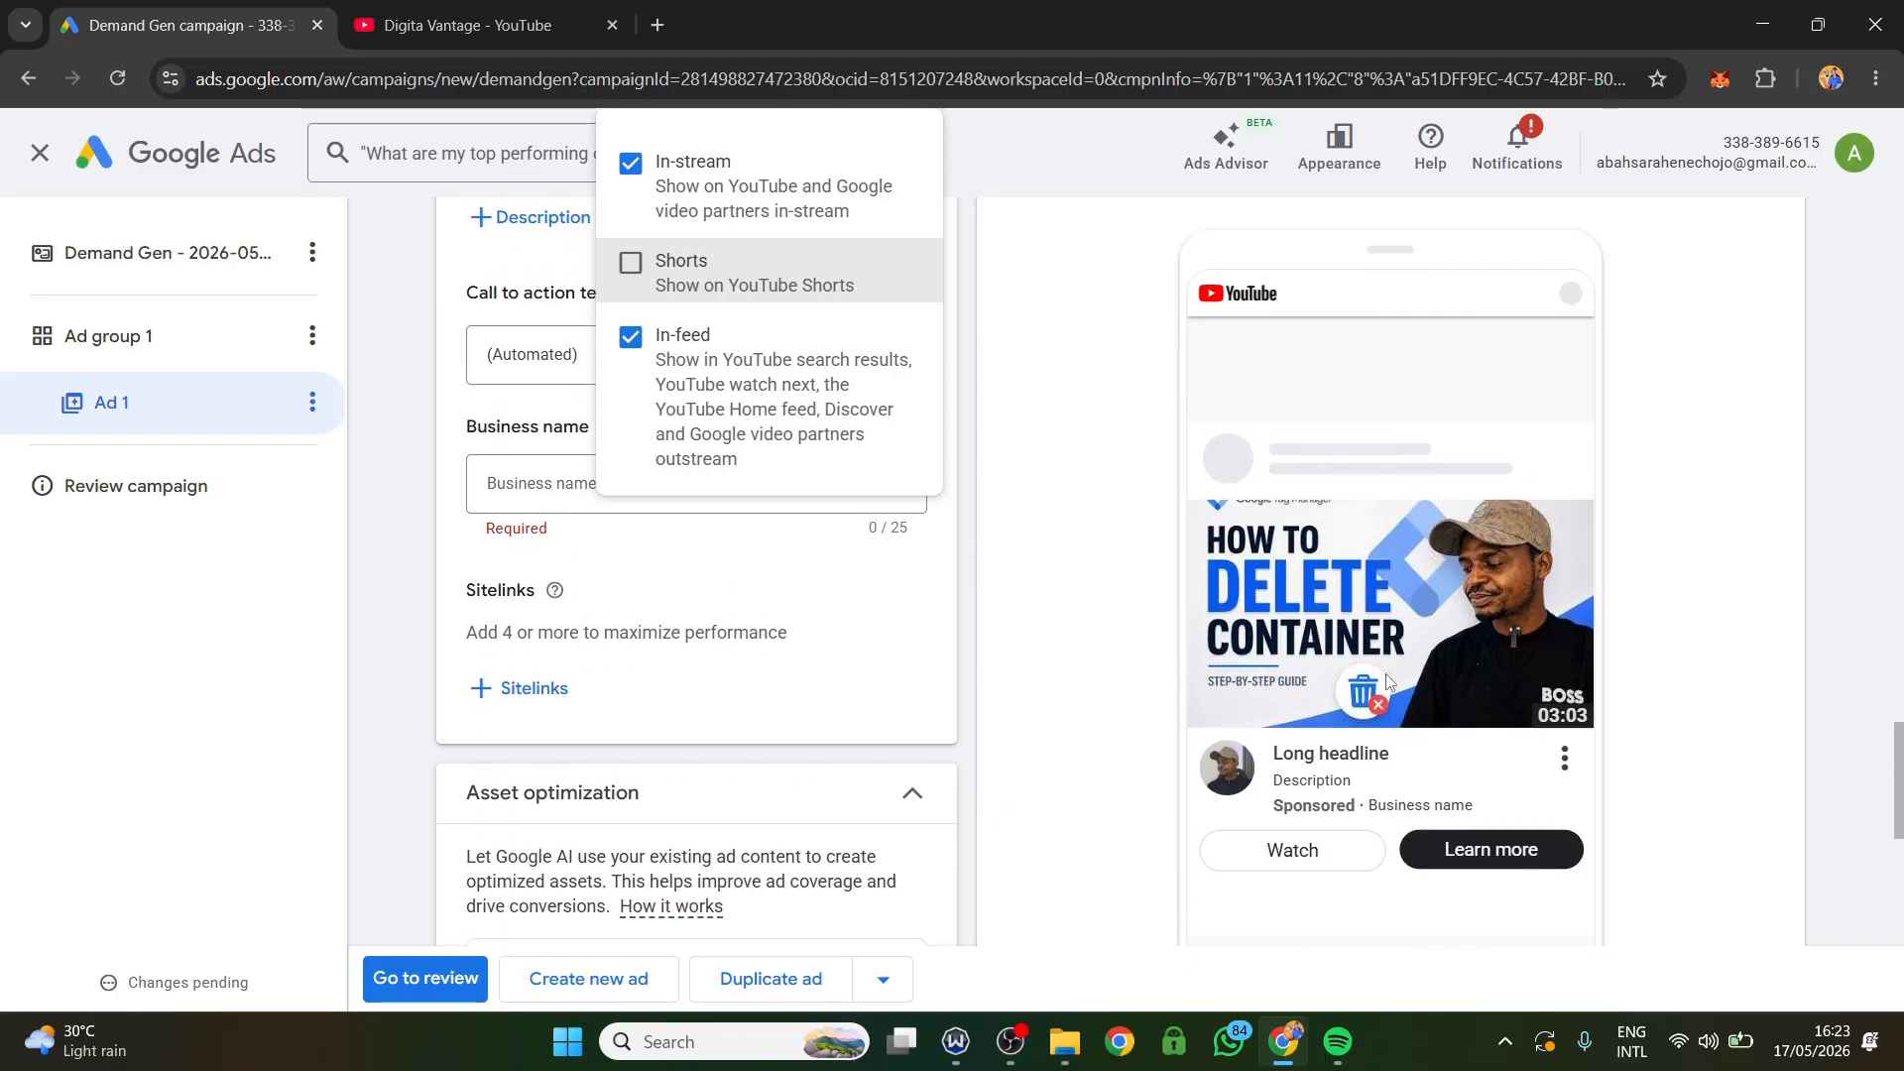
pyautogui.scroll(3, 1388, 575)
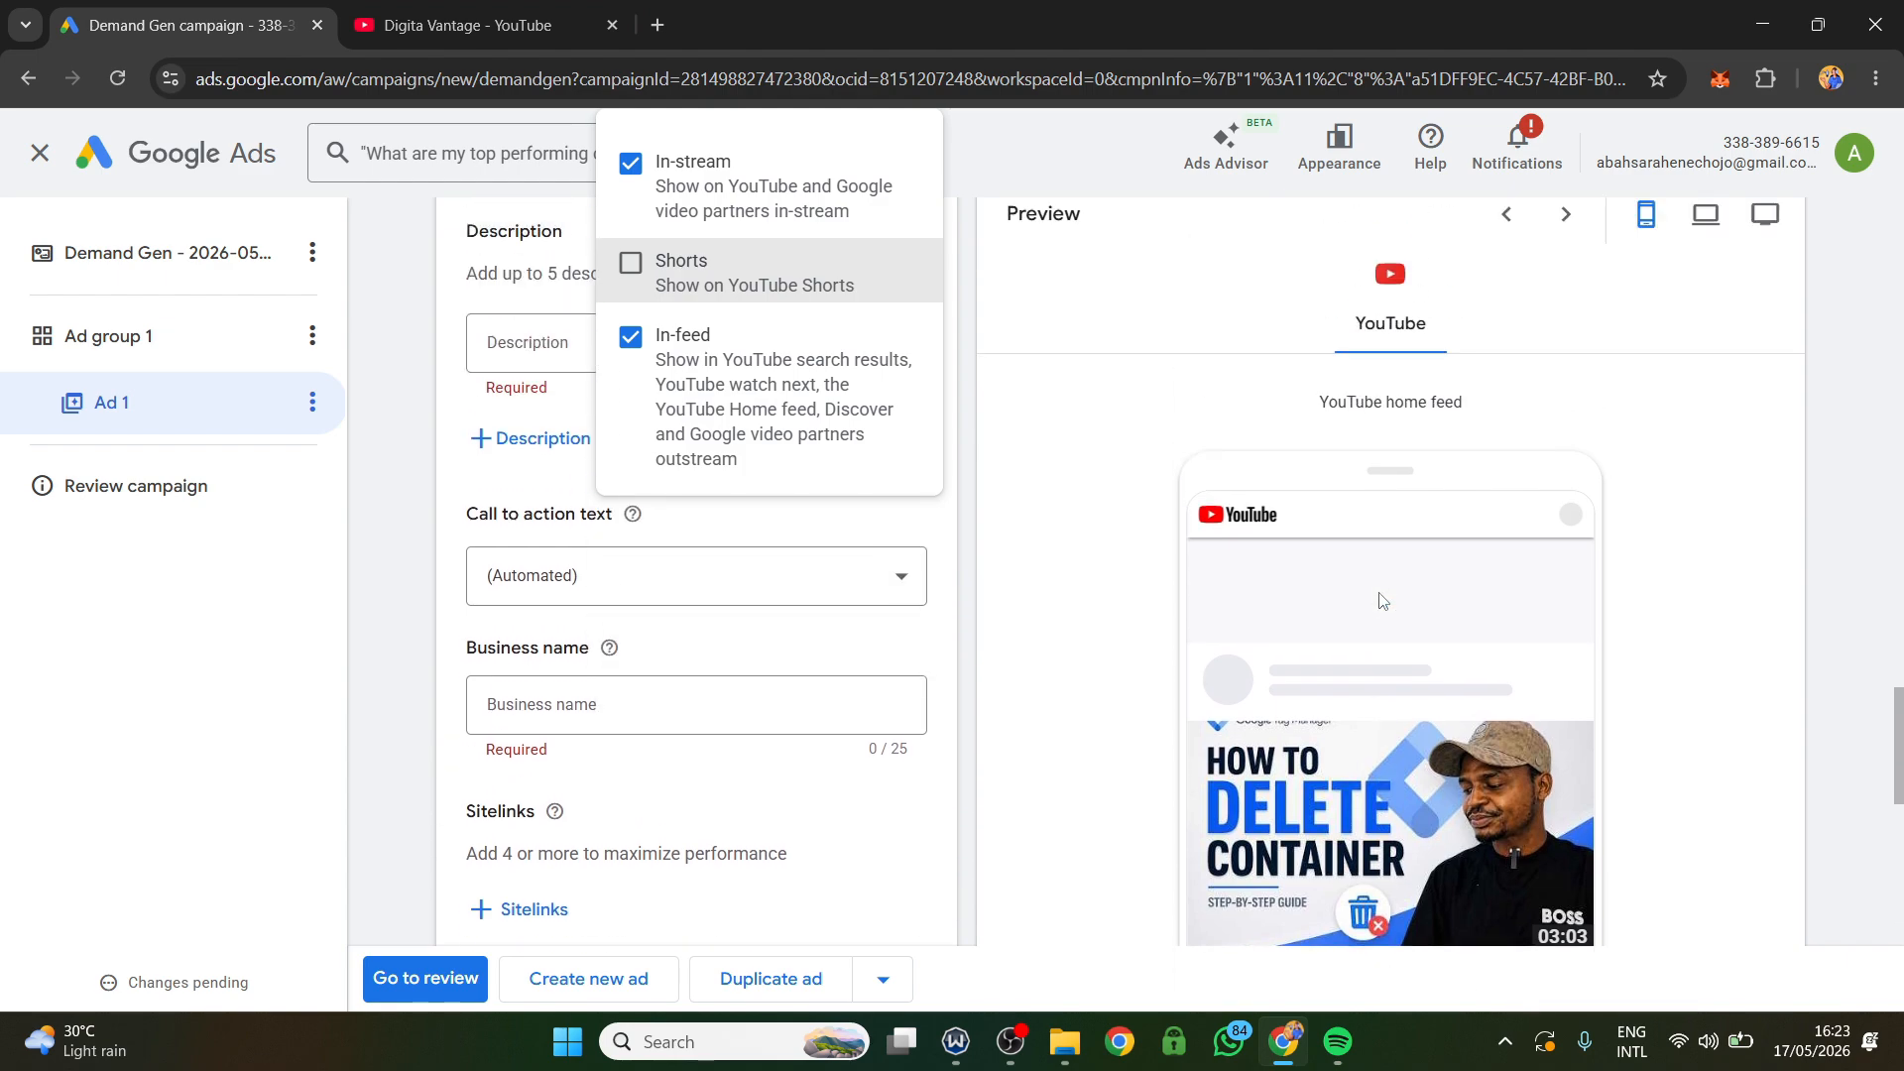
pyautogui.click(1566, 241)
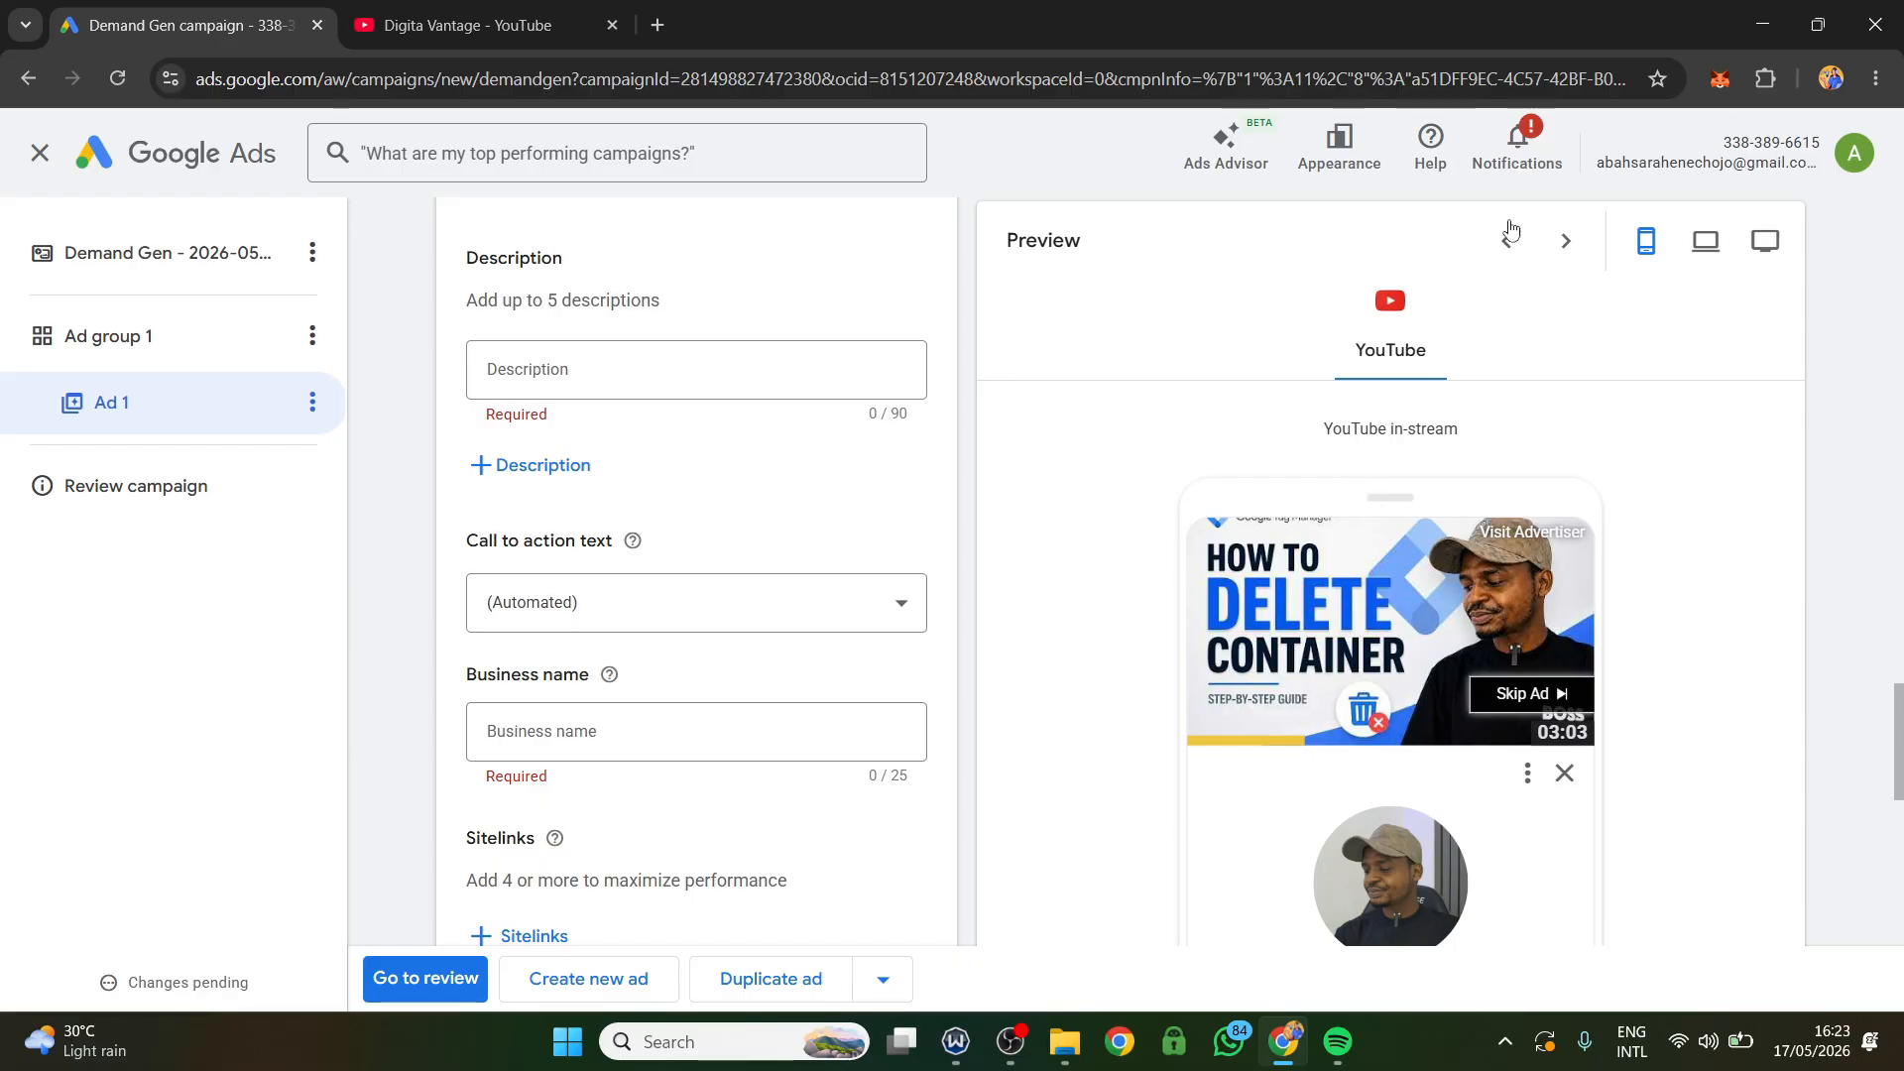
pyautogui.click(1565, 241)
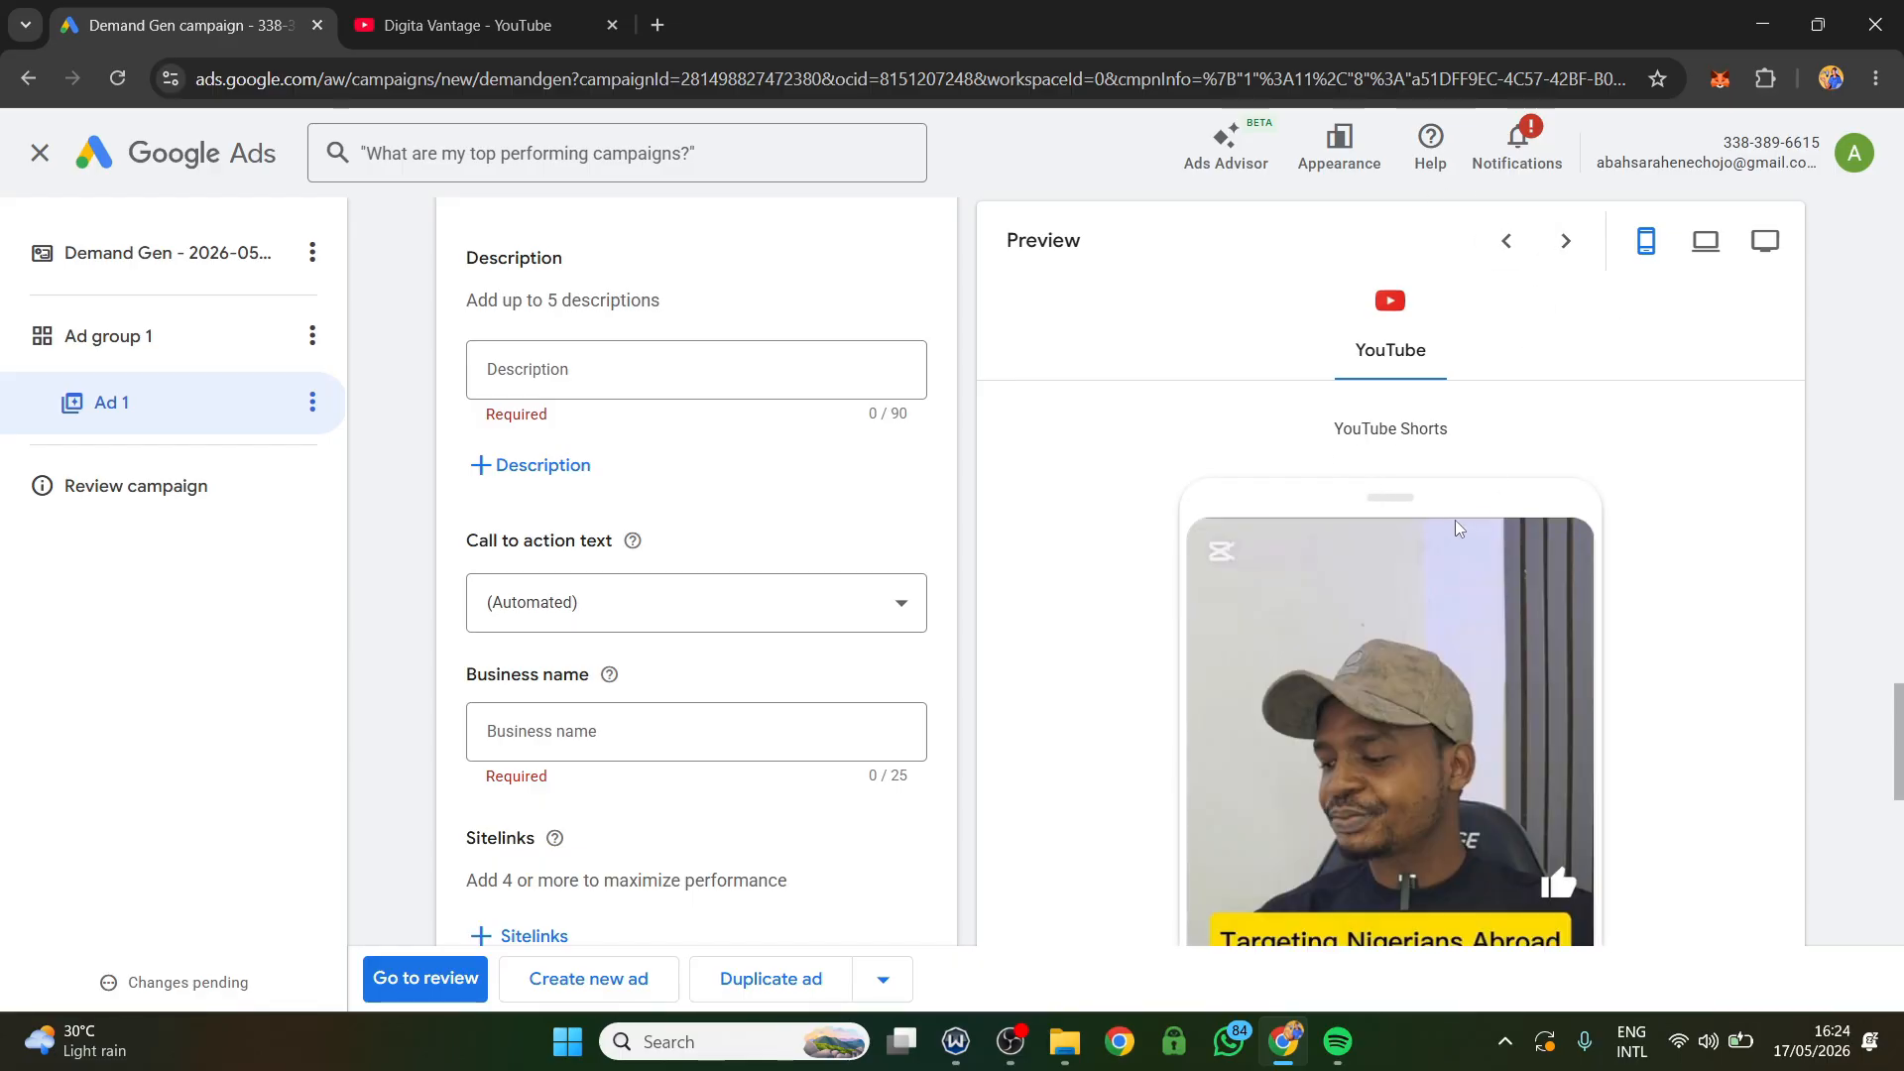
pyautogui.scroll(-2, 1440, 455)
pyautogui.scroll(-2, 1440, 455)
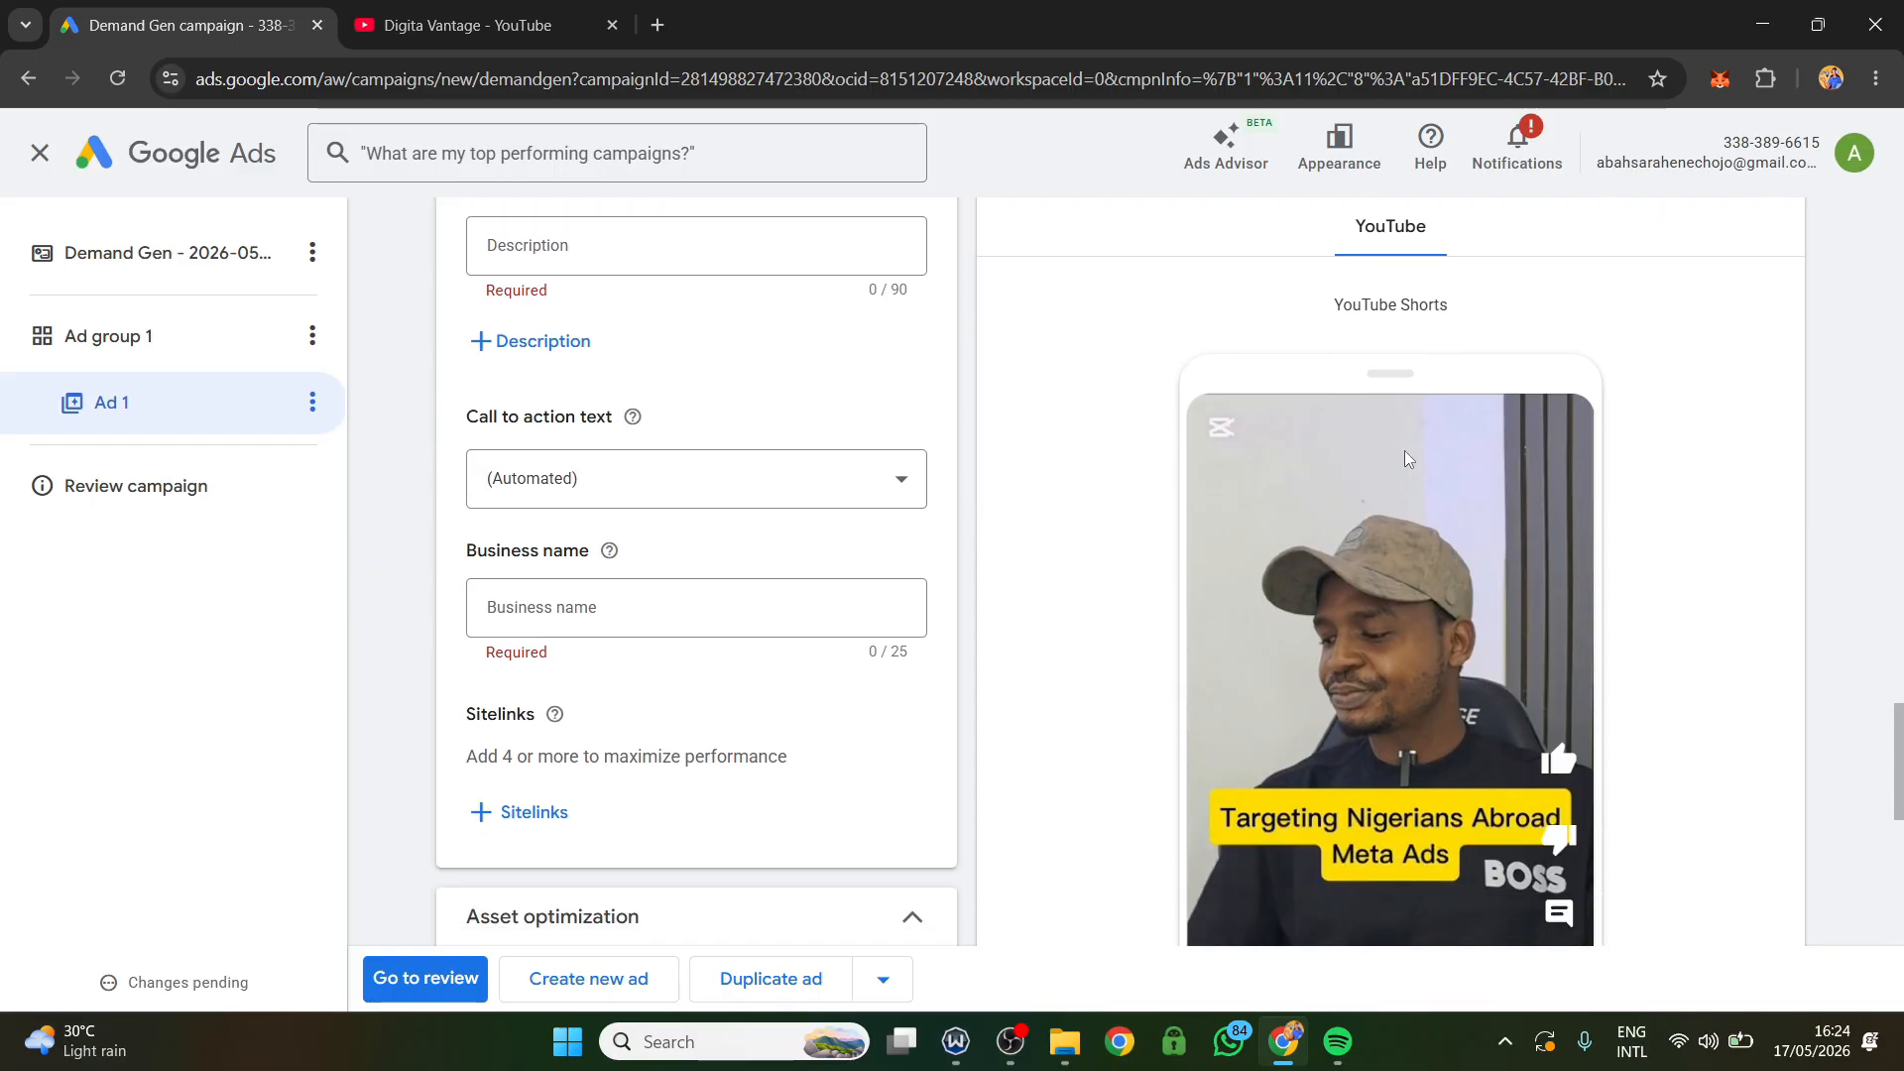
pyautogui.scroll(-2, 1388, 496)
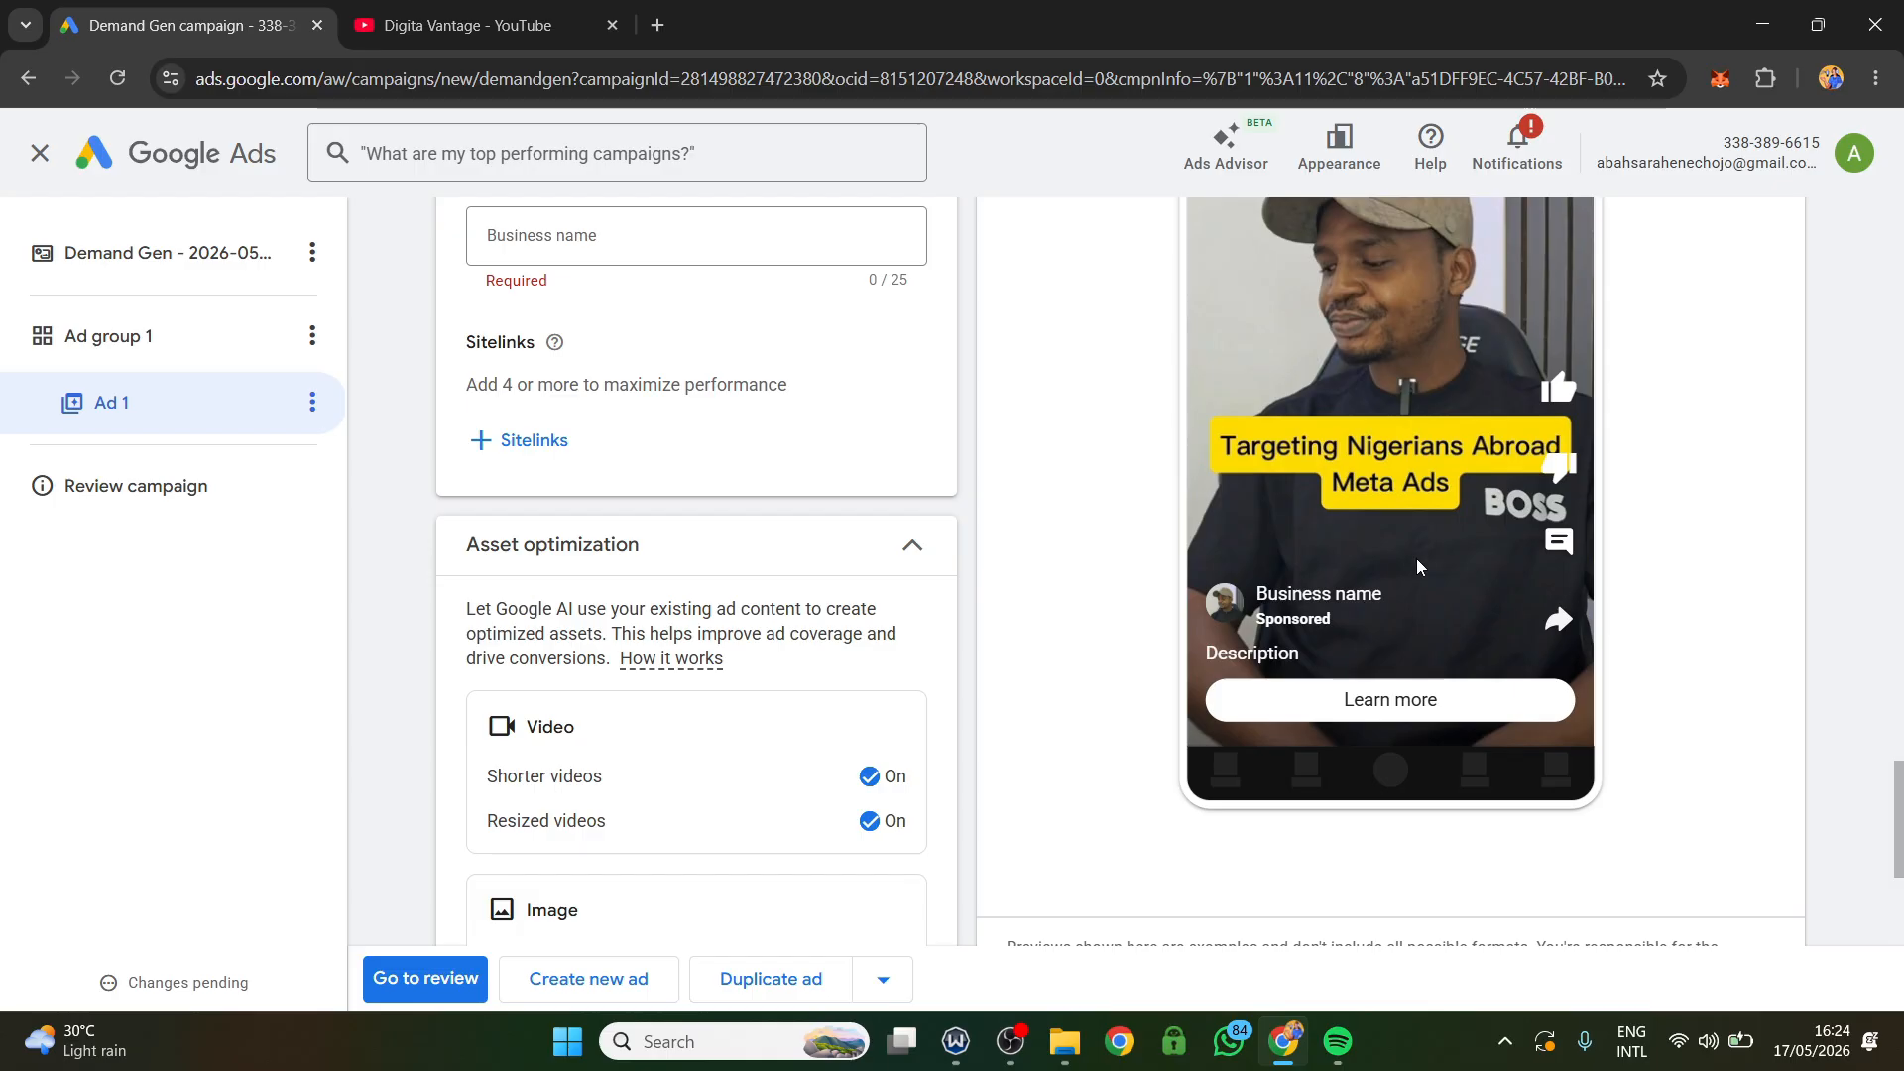
pyautogui.scroll(2, 1416, 557)
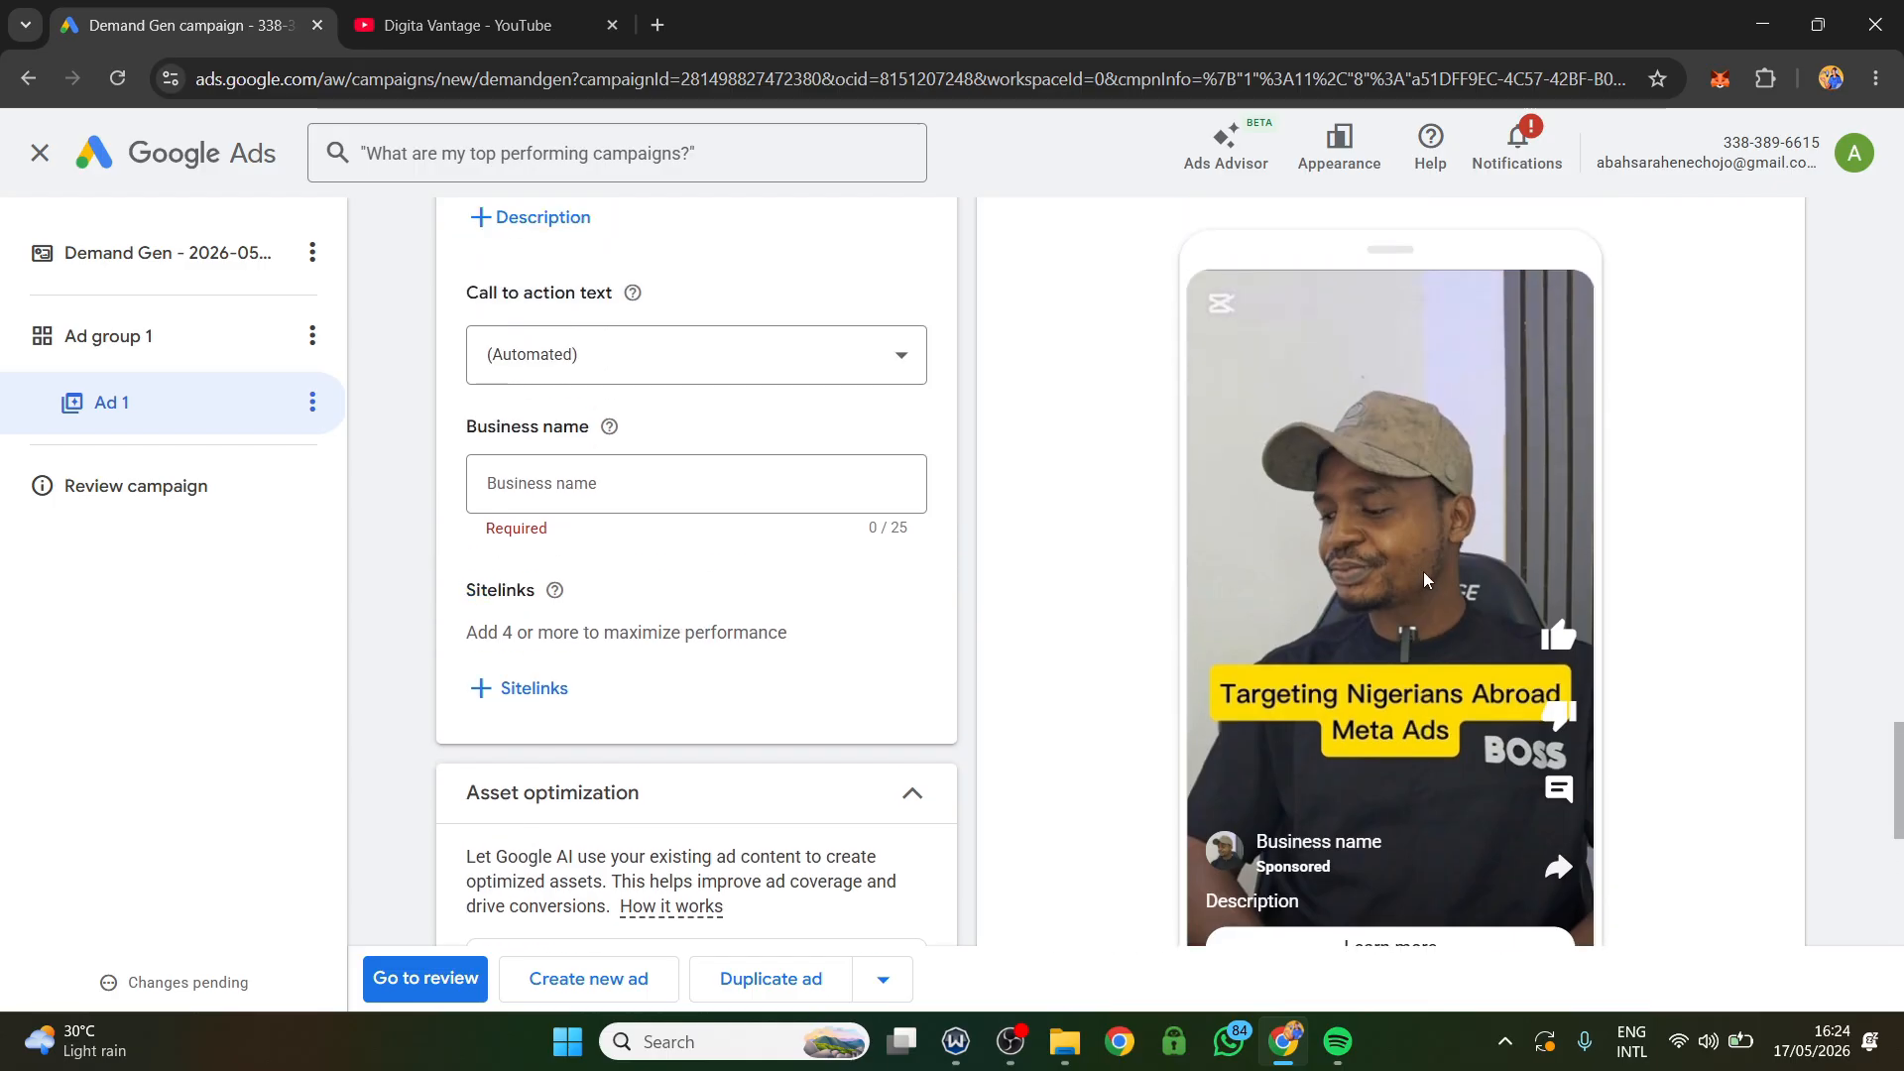
pyautogui.scroll(2, 1408, 550)
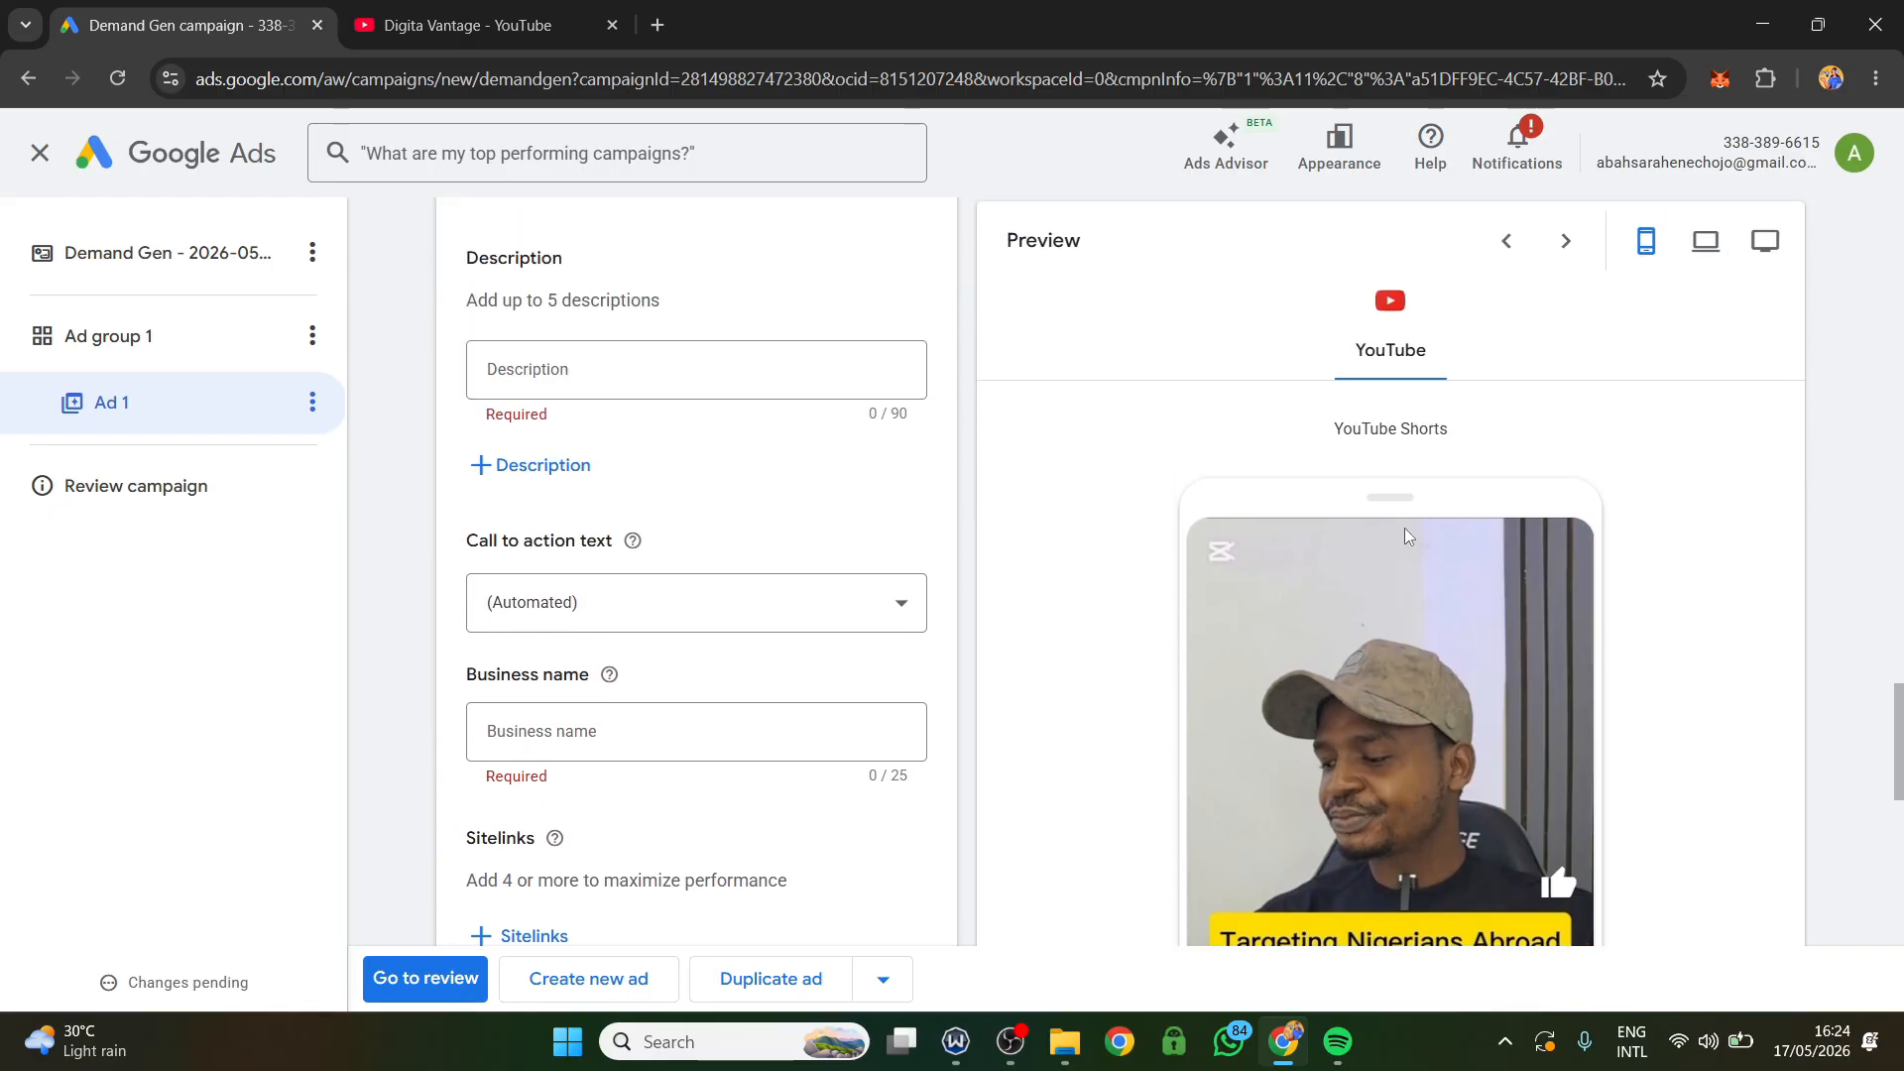
pyautogui.scroll(-1, 1405, 535)
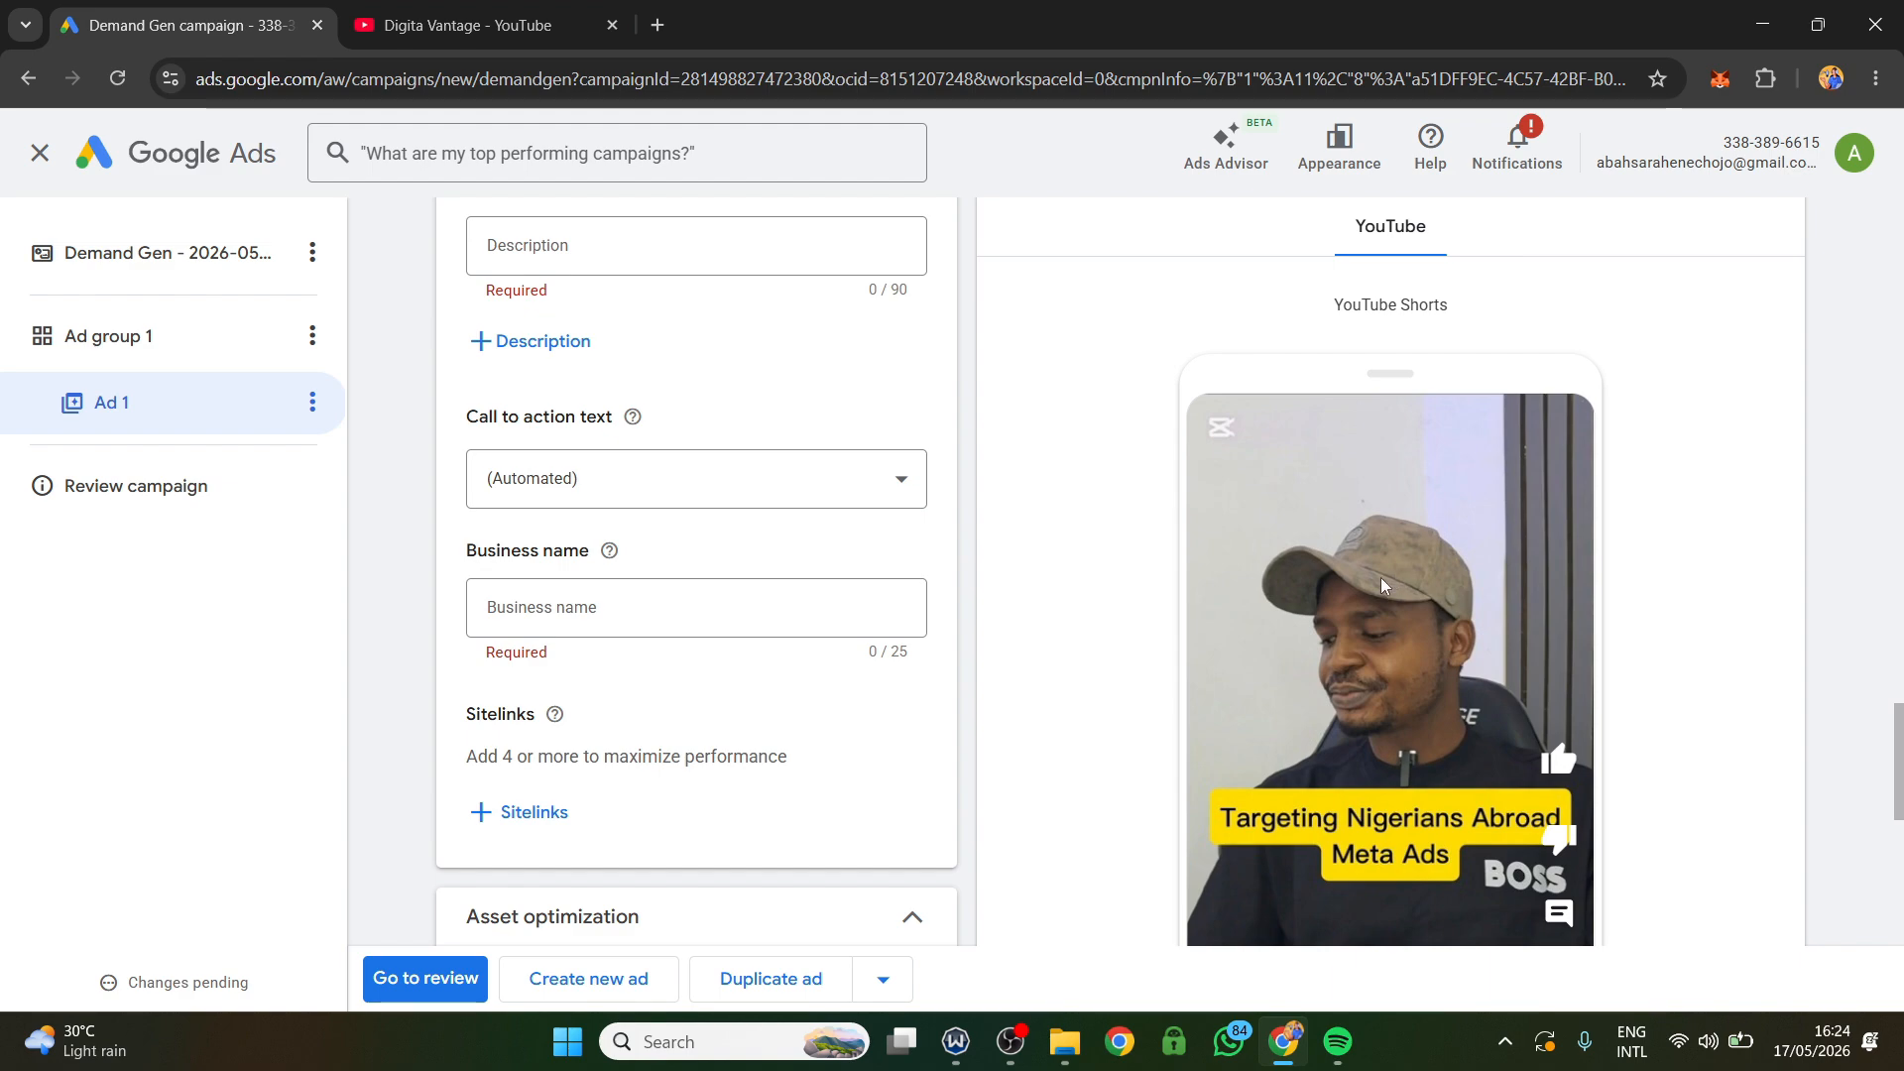
pyautogui.scroll(-3, 1337, 627)
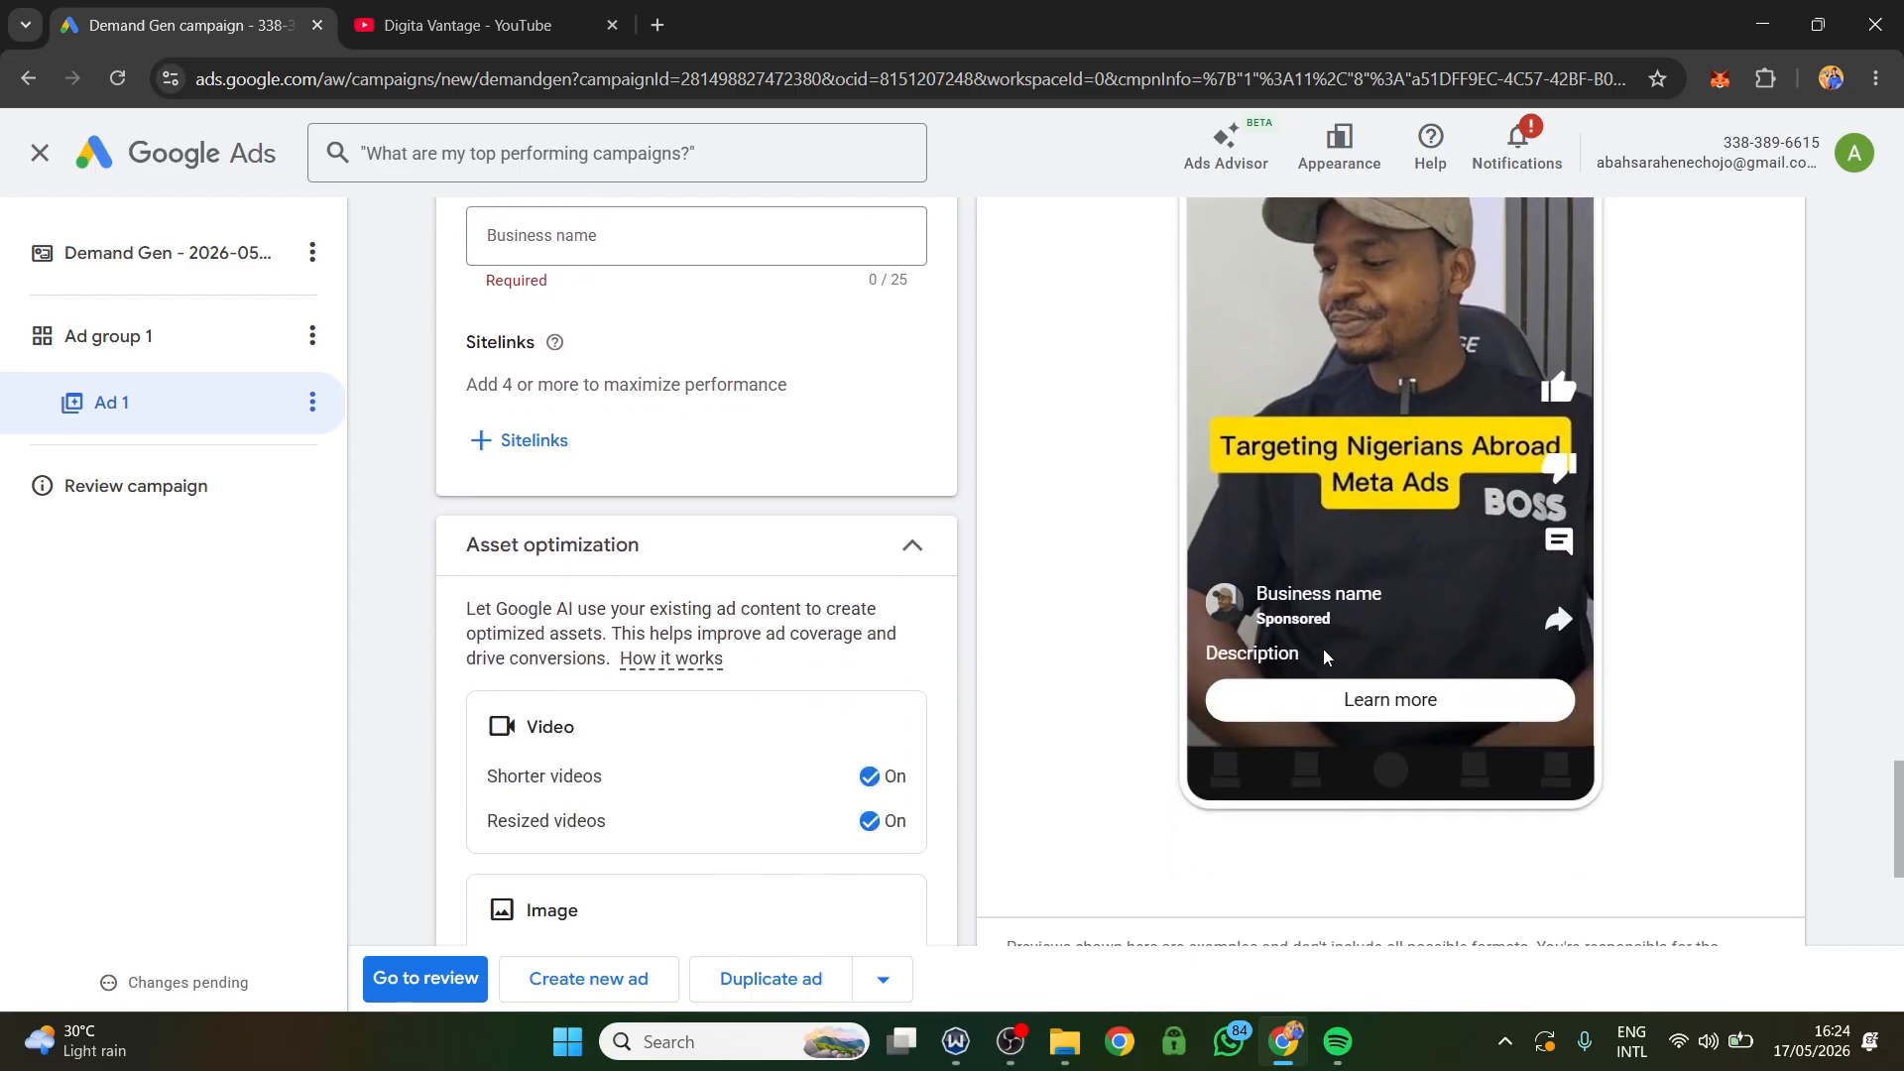
pyautogui.scroll(7, 667, 561)
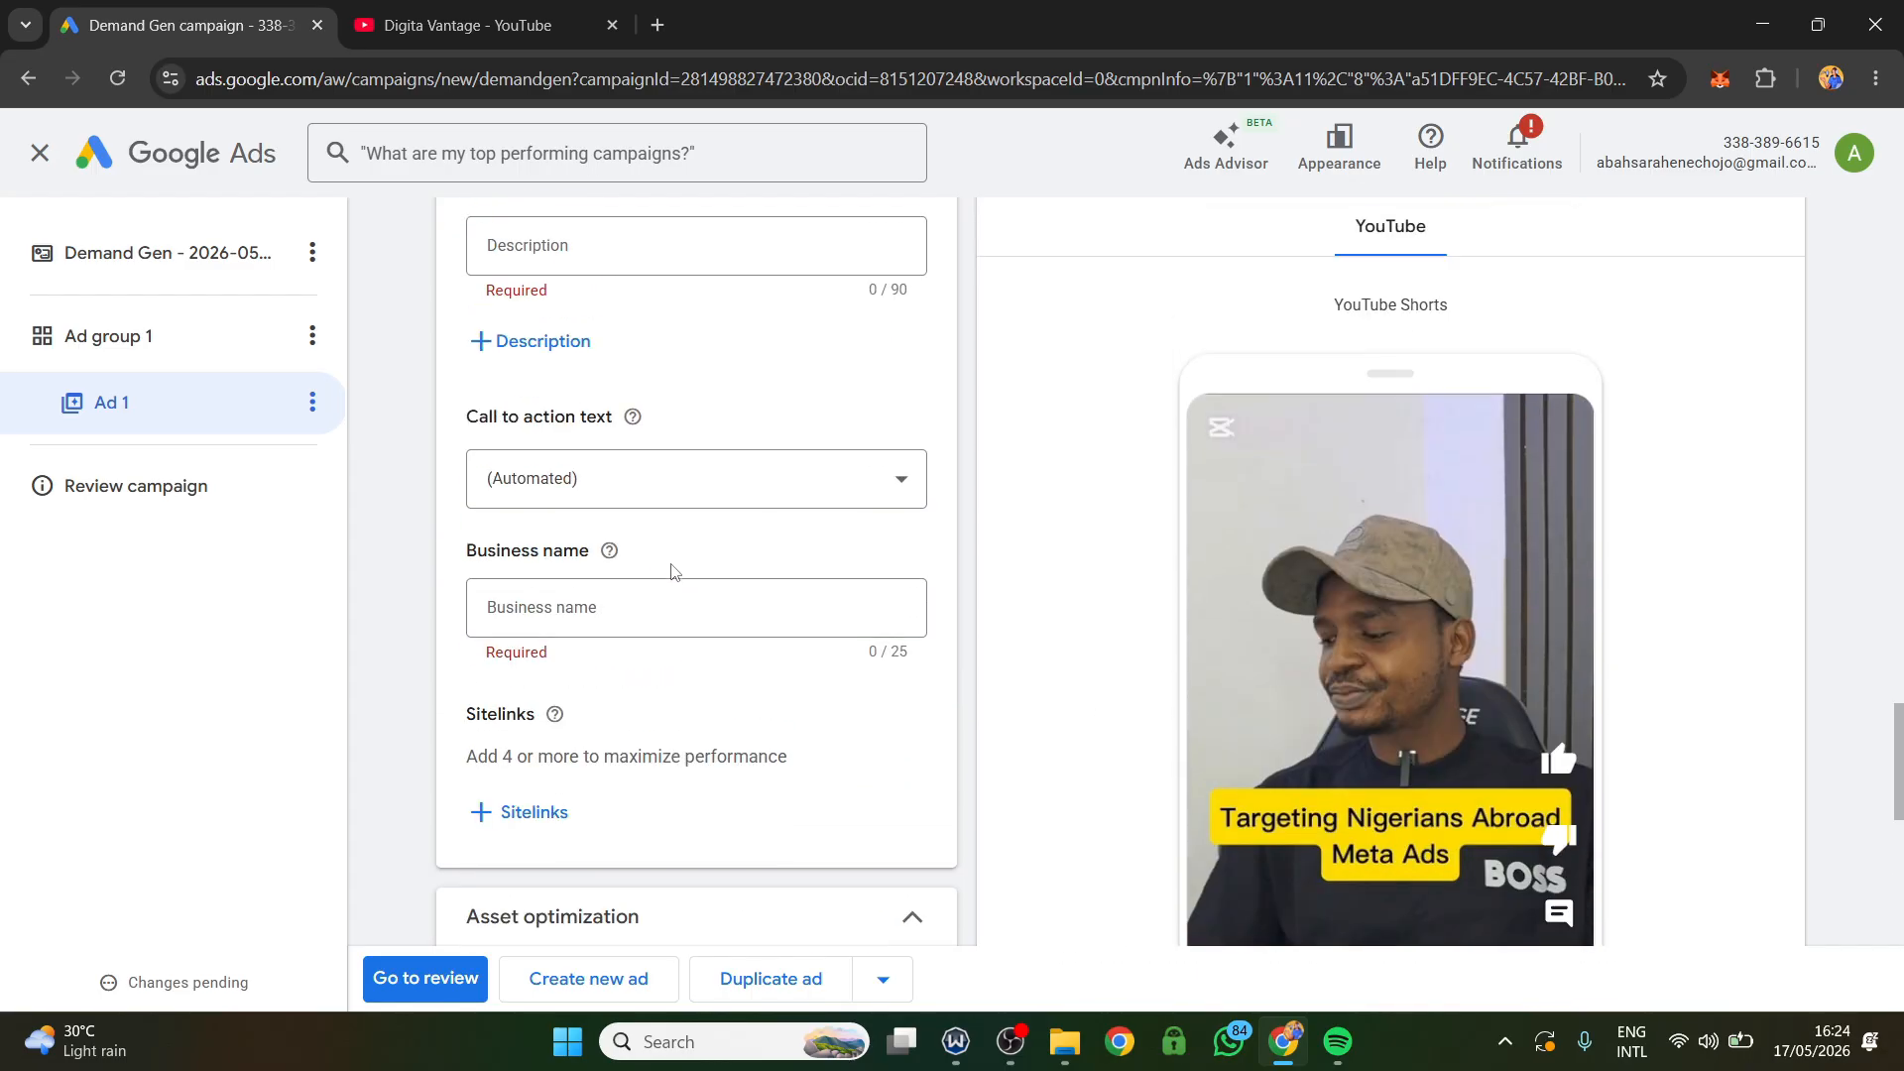
# Review the ad's logo image and the headline fields below it.
pyautogui.scroll(4, 665, 554)
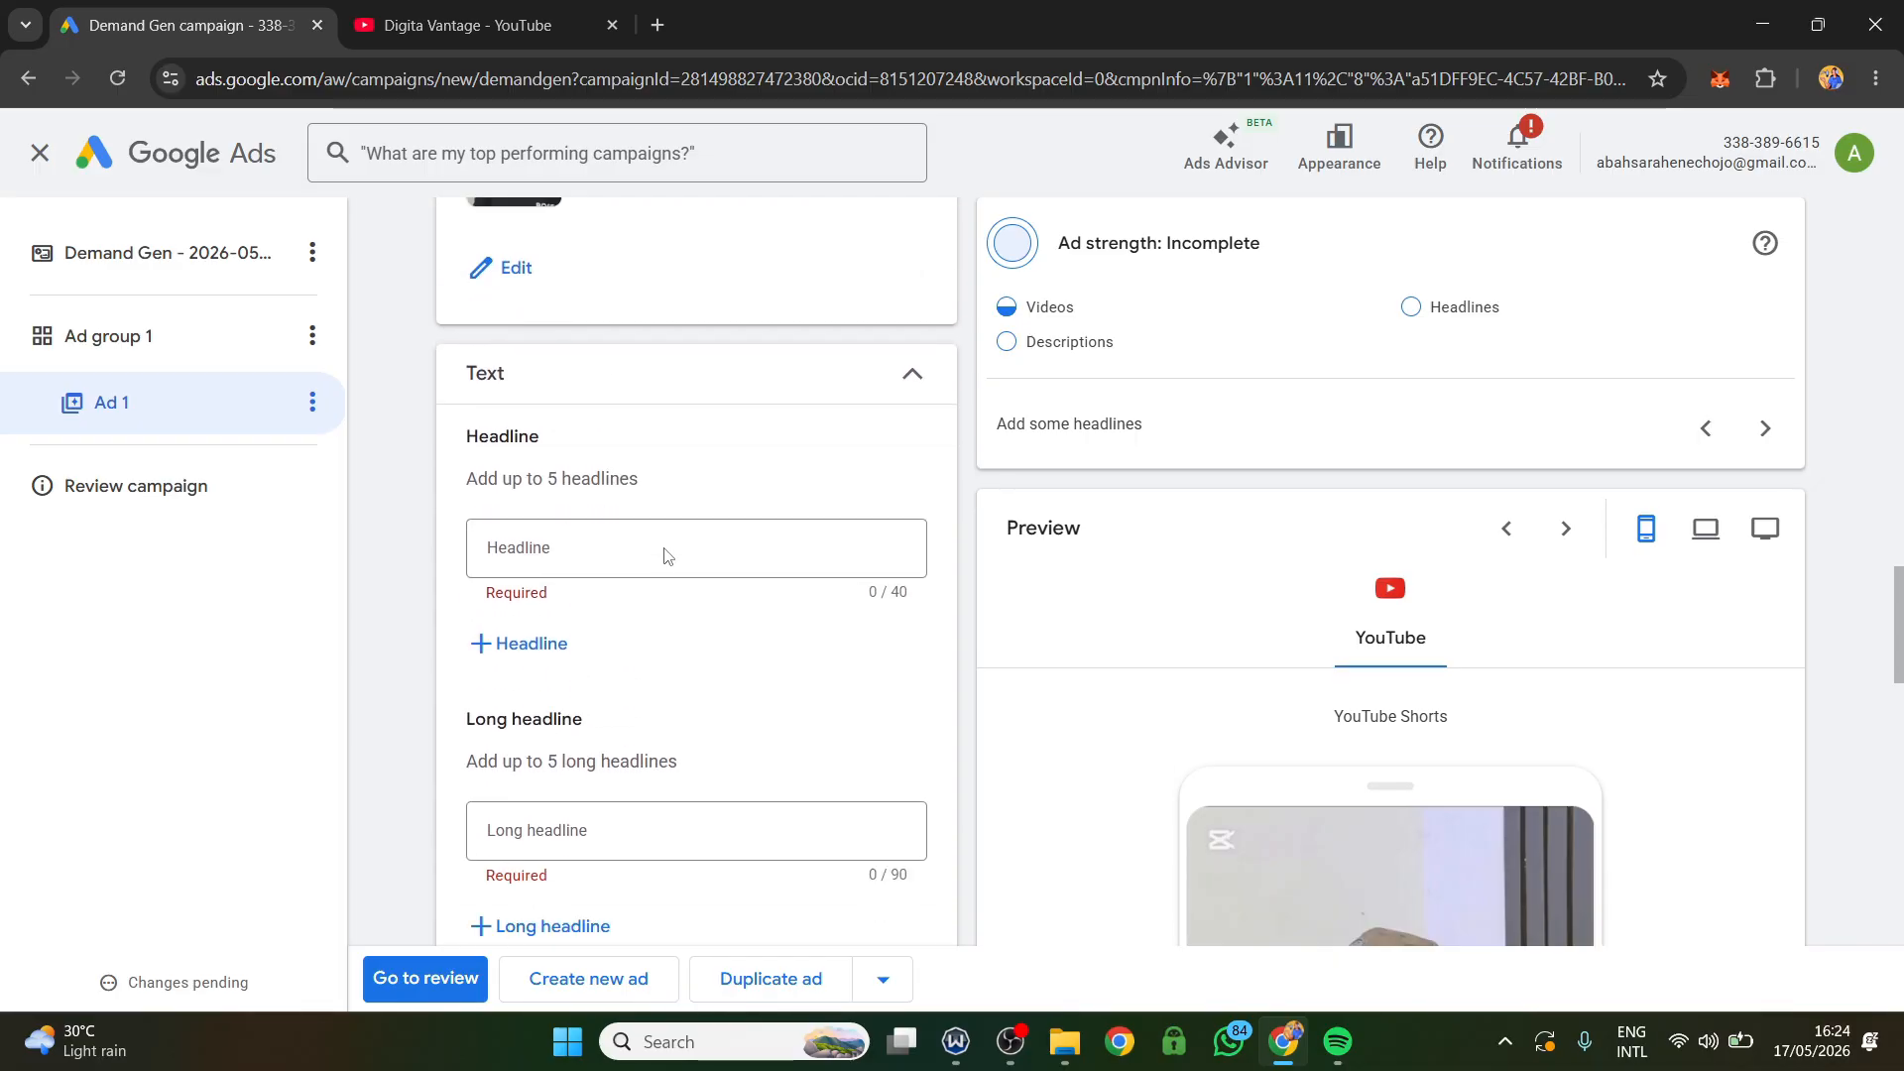
pyautogui.scroll(4, 630, 714)
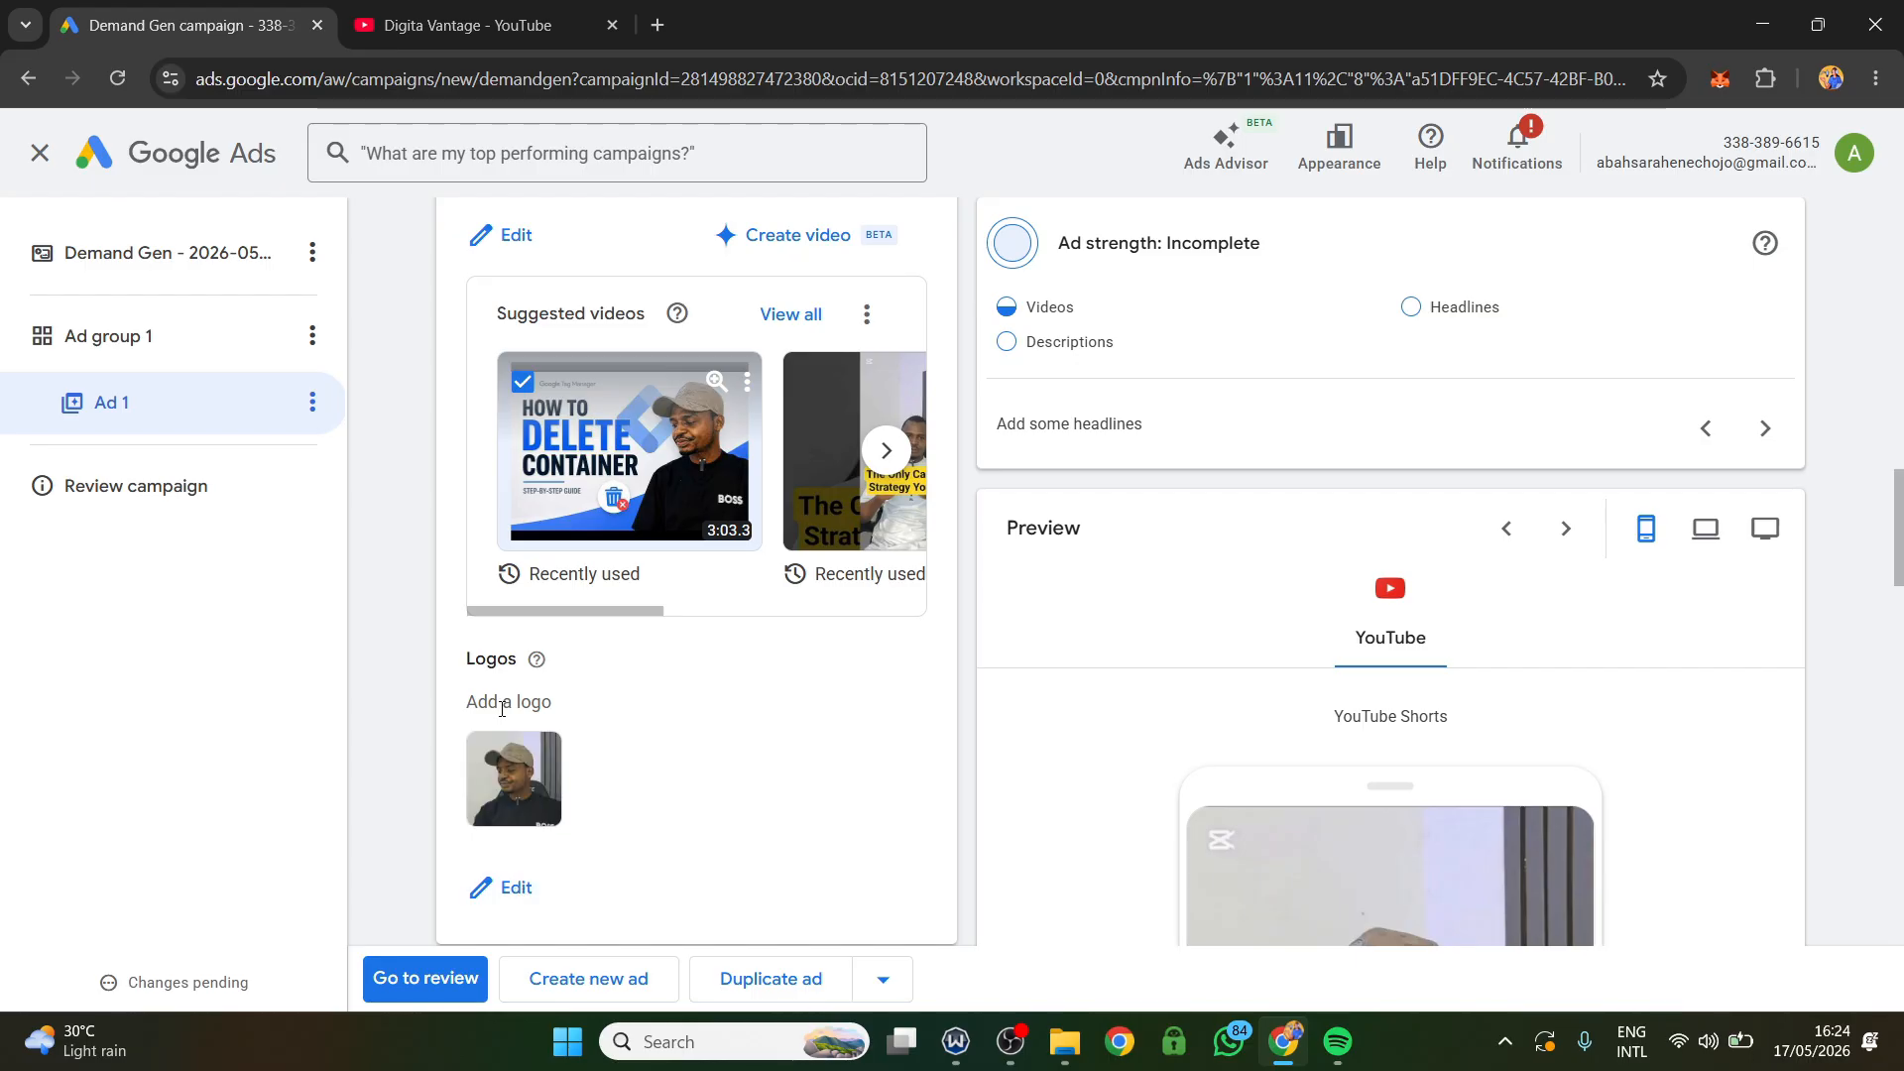
pyautogui.scroll(-1, 502, 708)
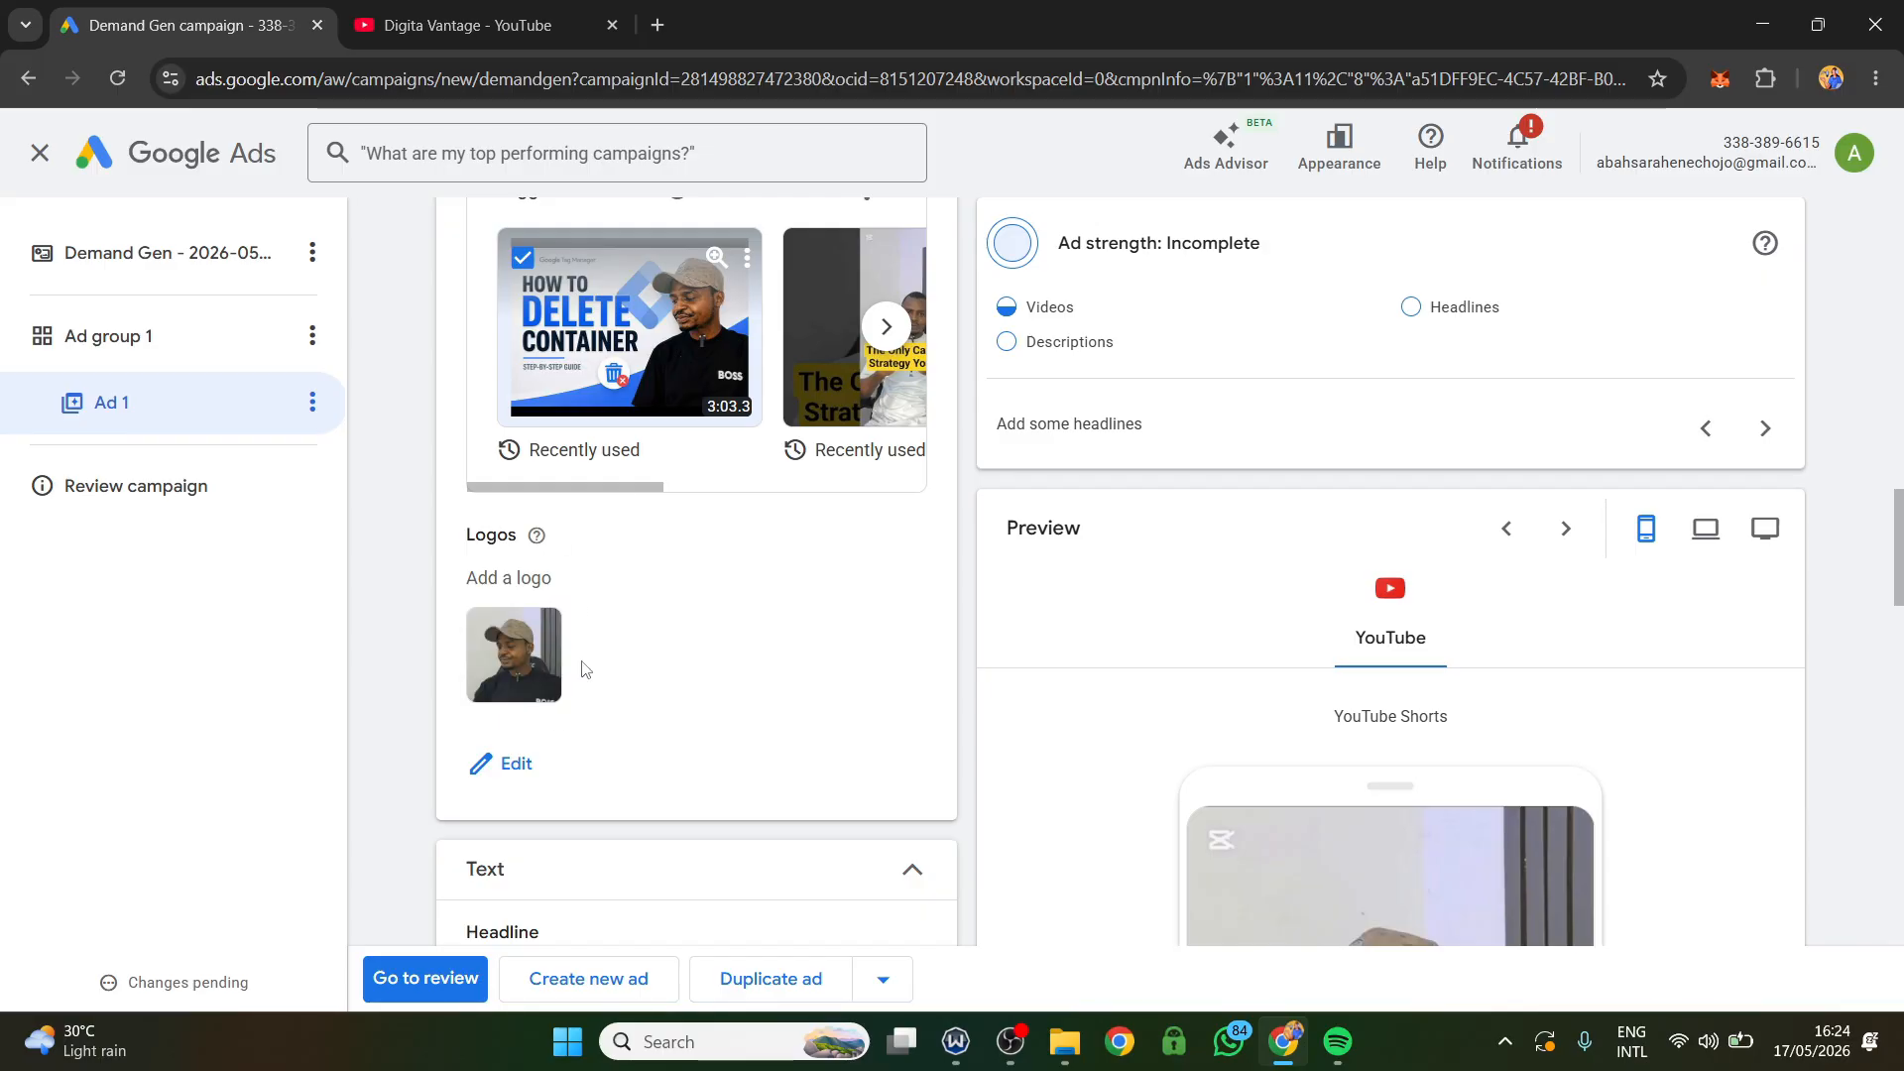
pyautogui.moveTo(513, 666)
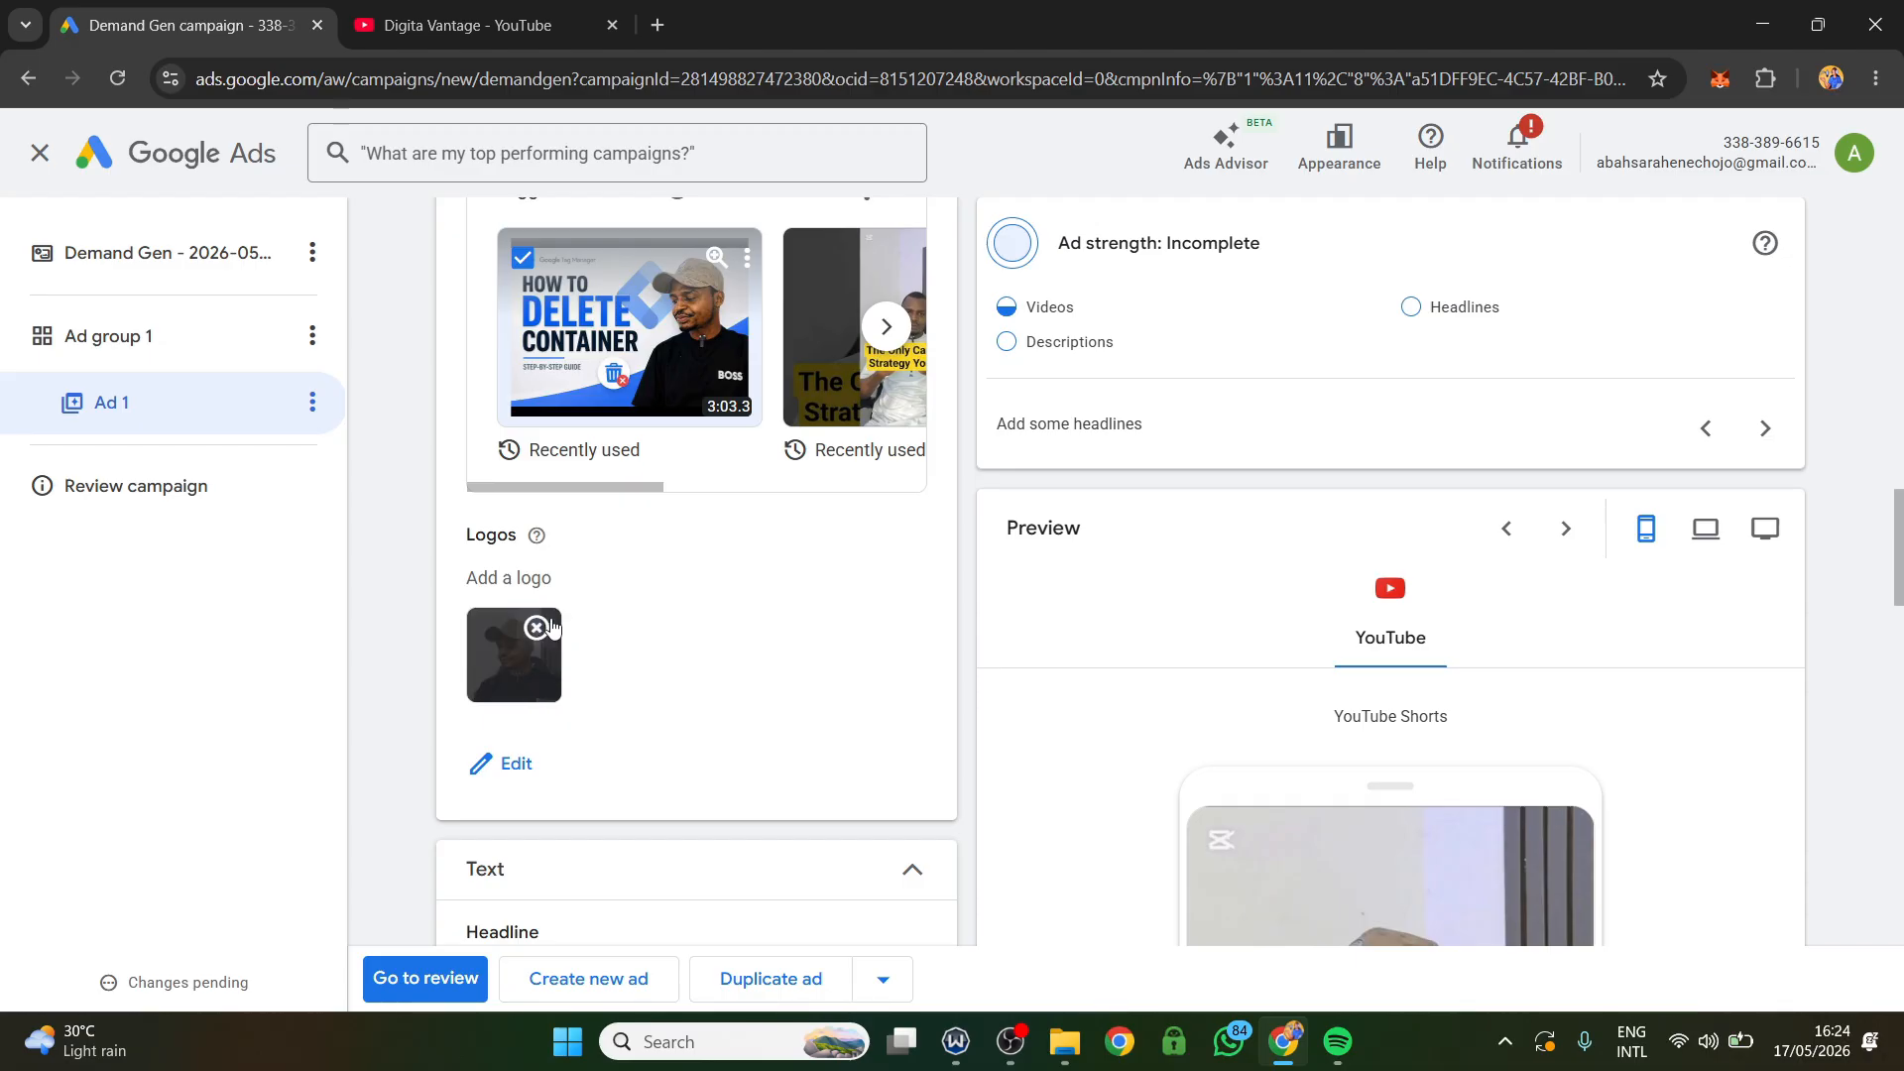
pyautogui.scroll(-4, 536, 682)
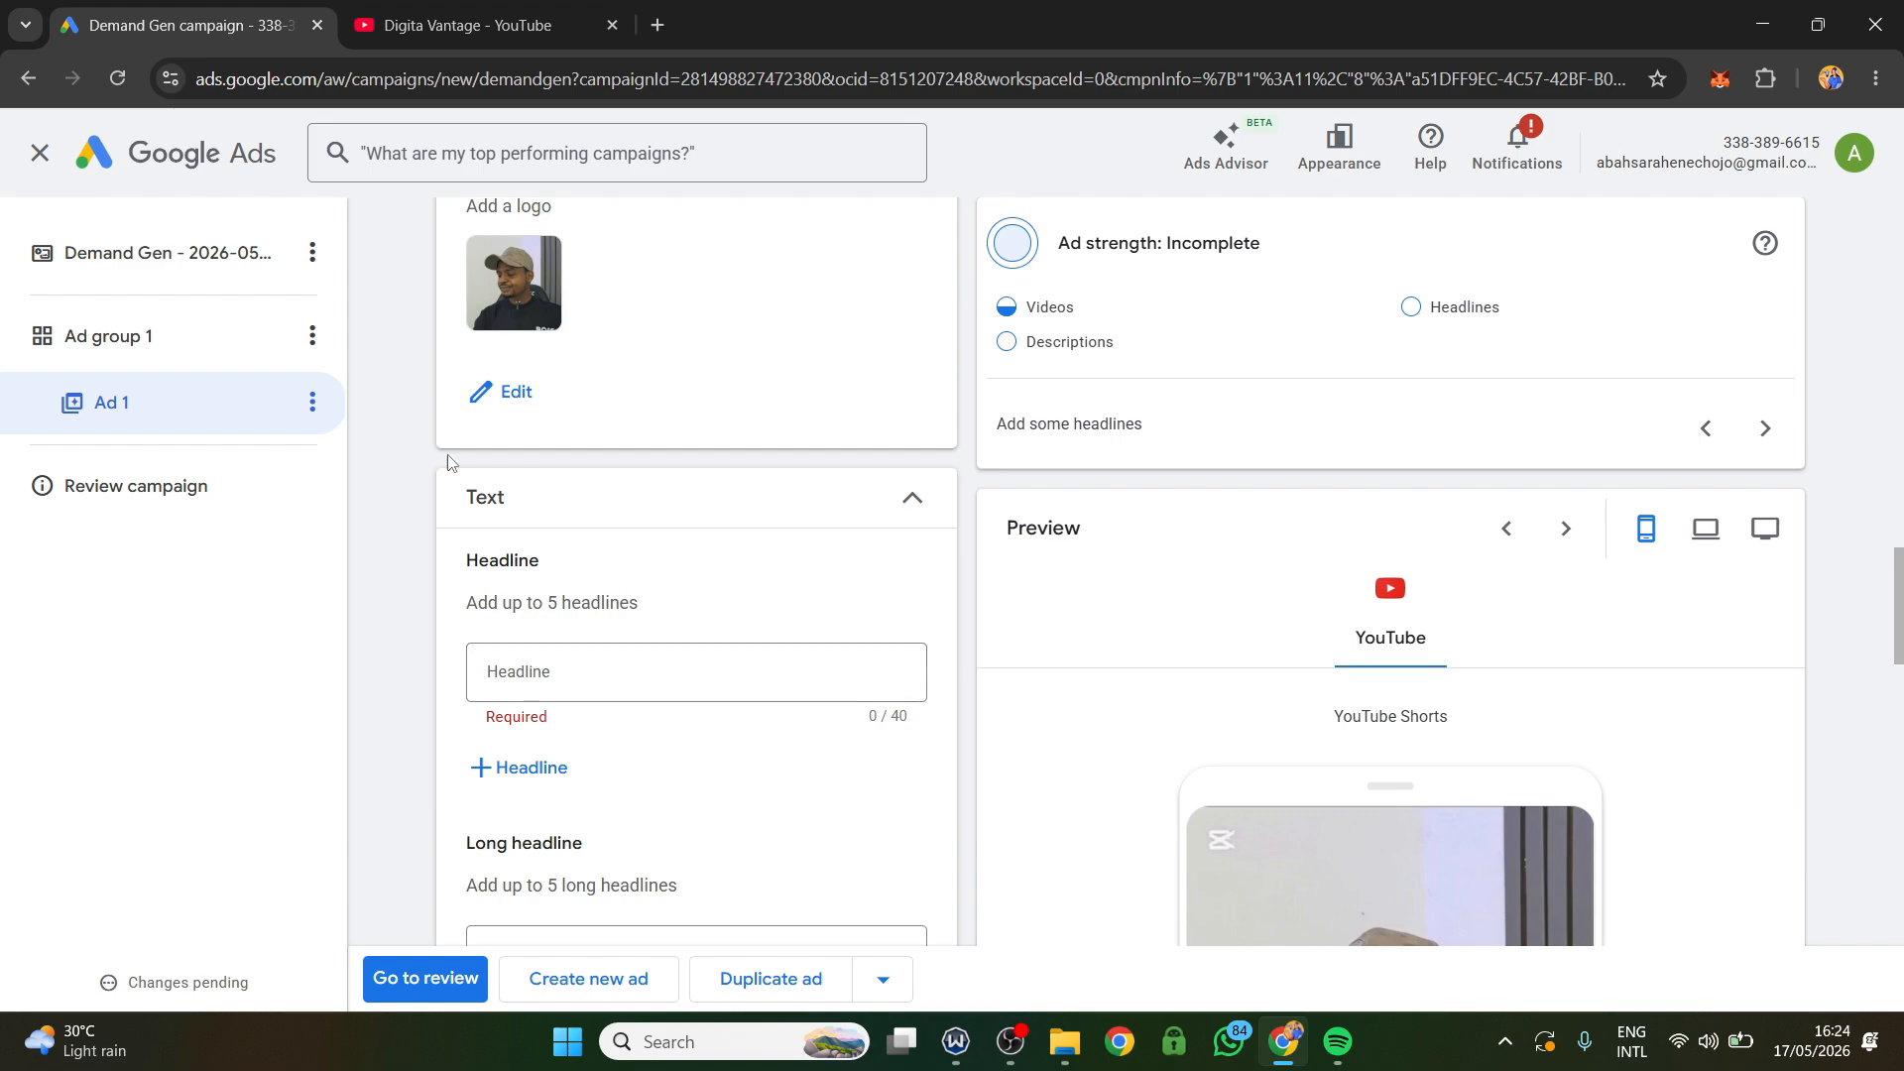
# Load Google Drive in place of the YouTube channel page and open the "youtube ads copy" document with the headlines and descriptions.
pyautogui.click(506, 8)
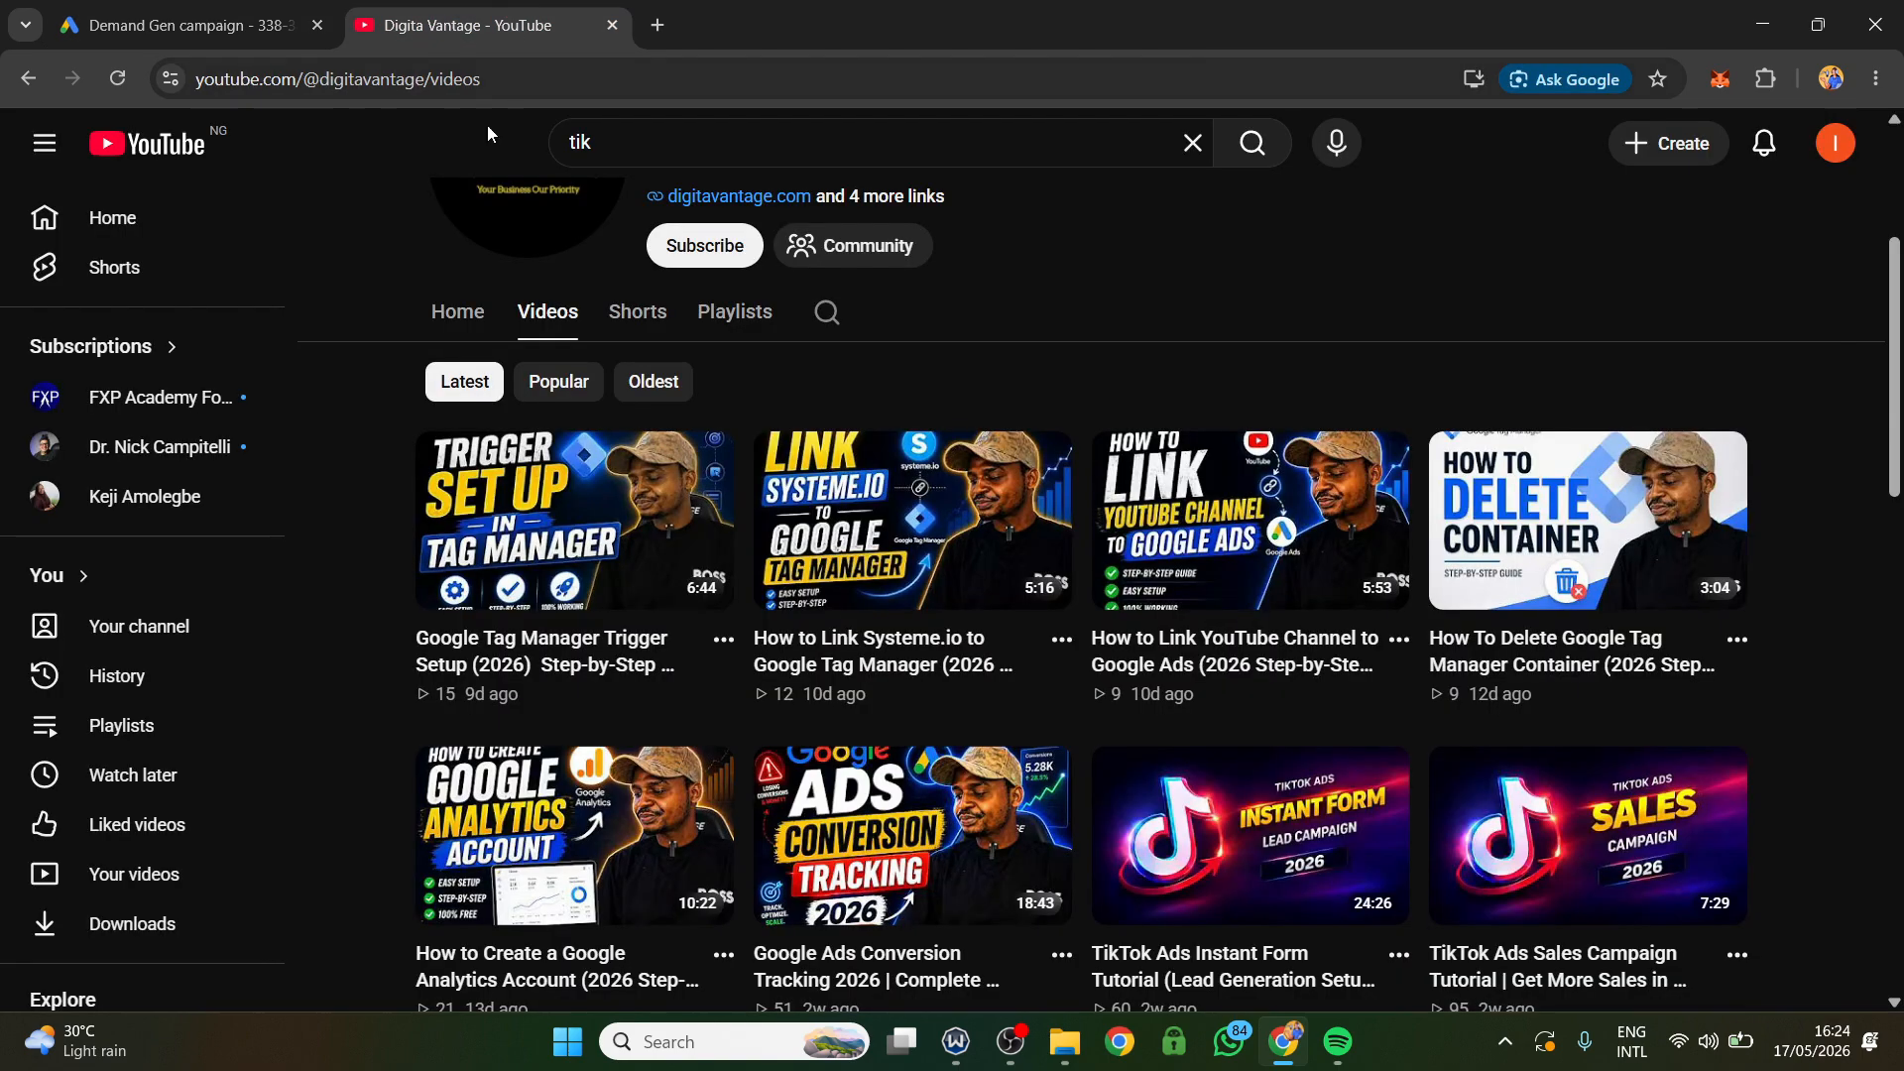
pyautogui.click(378, 87)
pyautogui.write('driv')
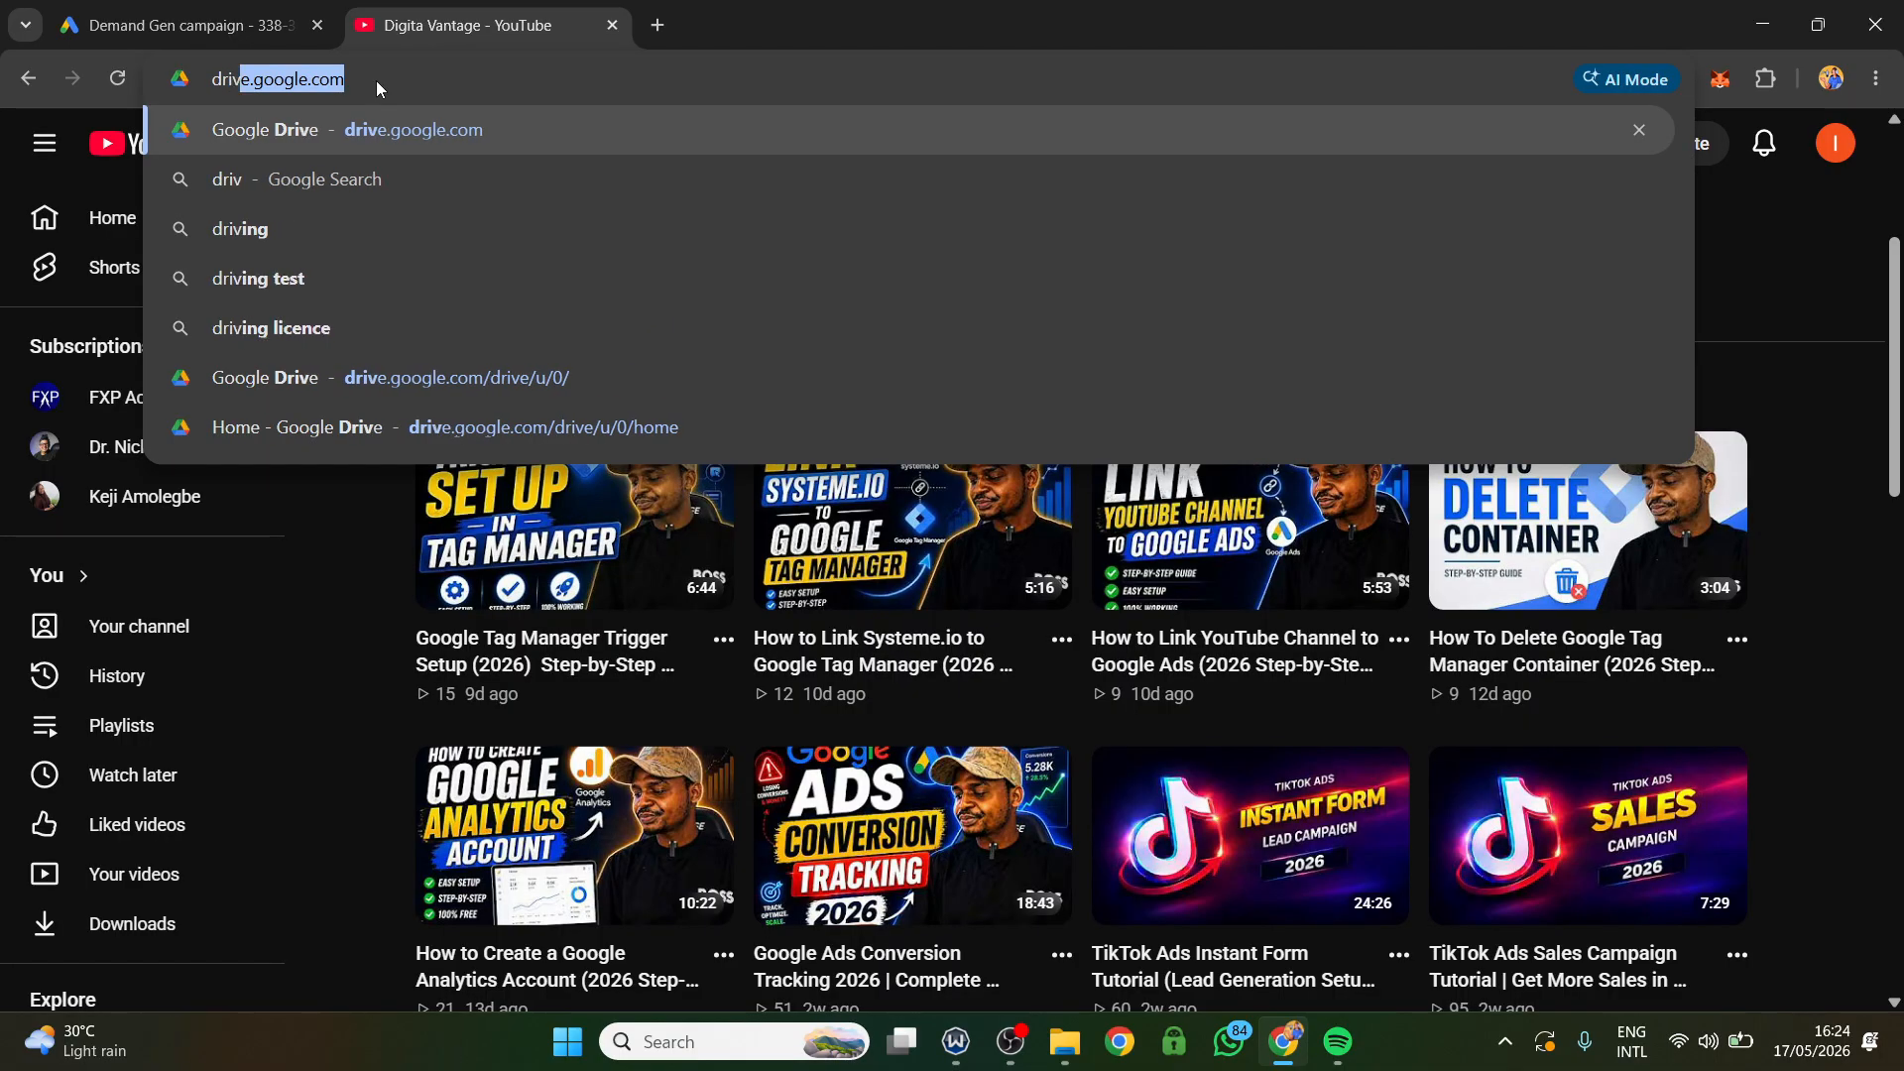
pyautogui.click(379, 131)
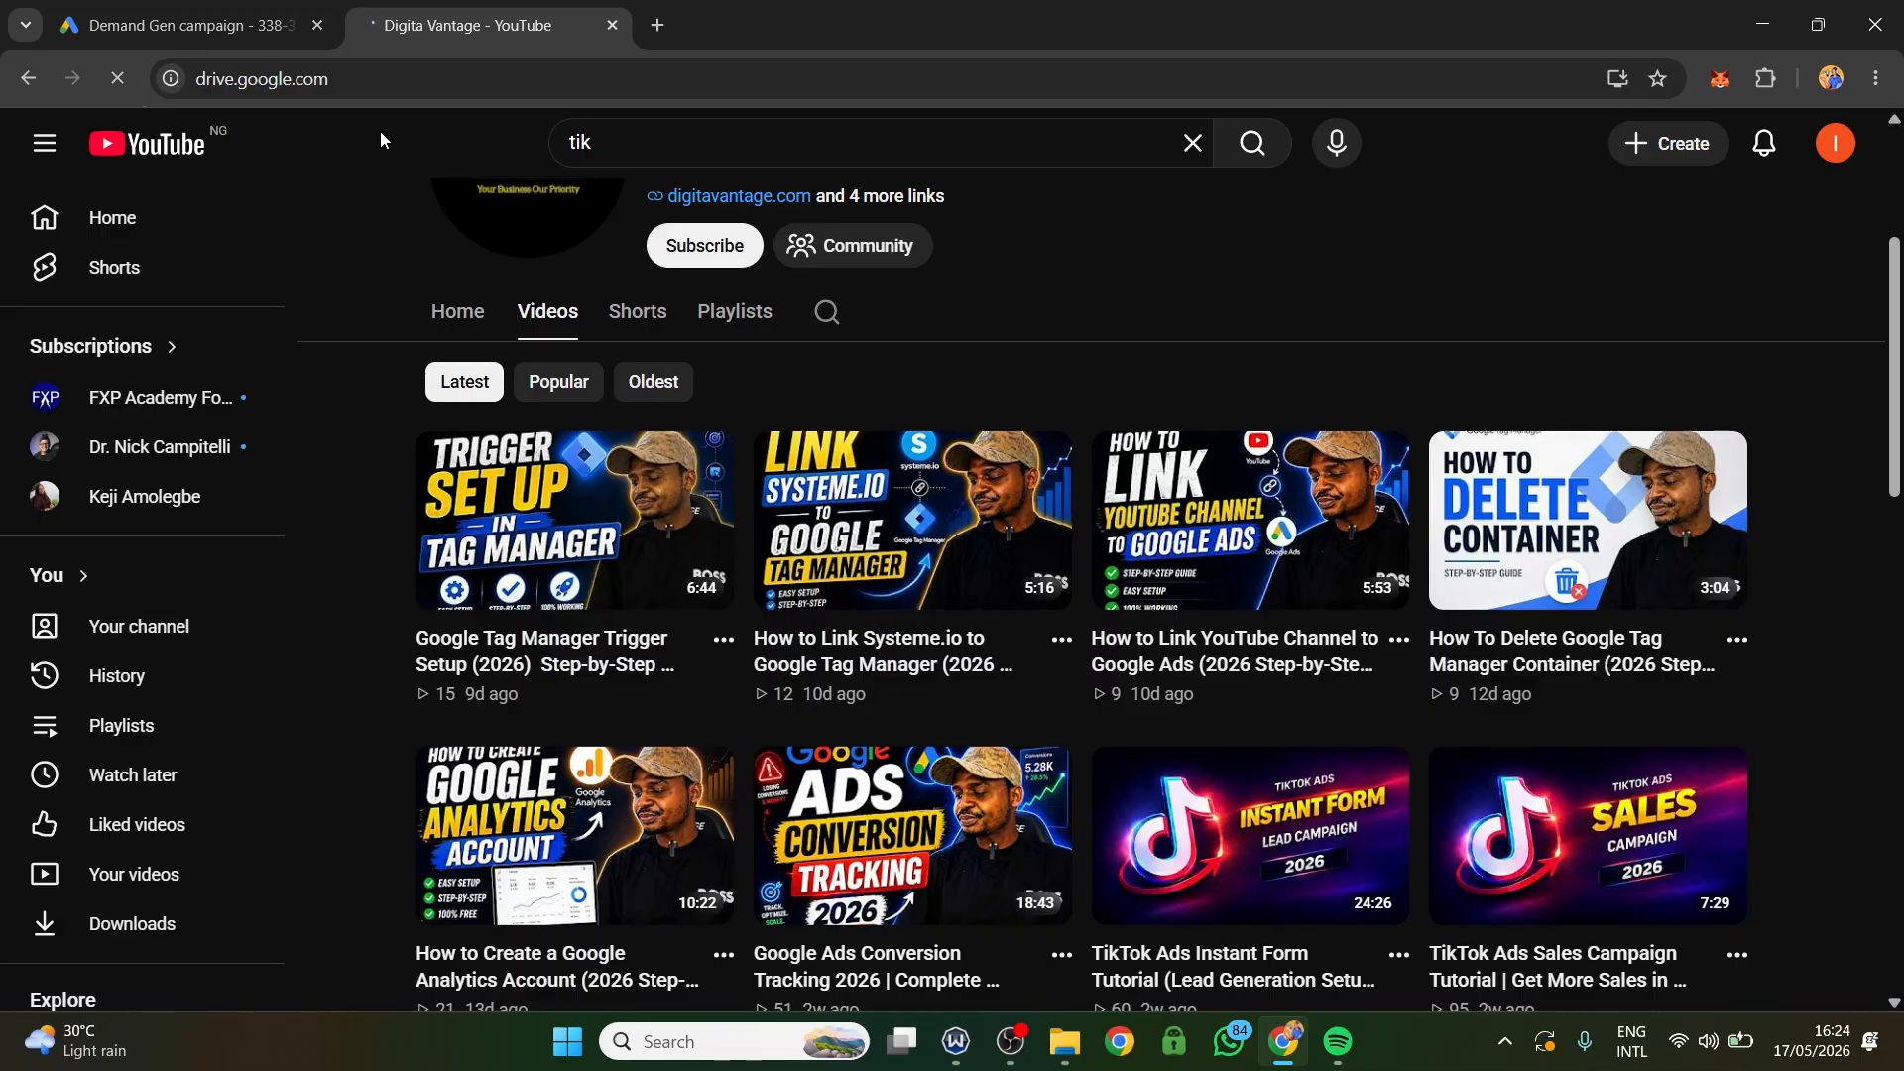
pyautogui.click(189, 25)
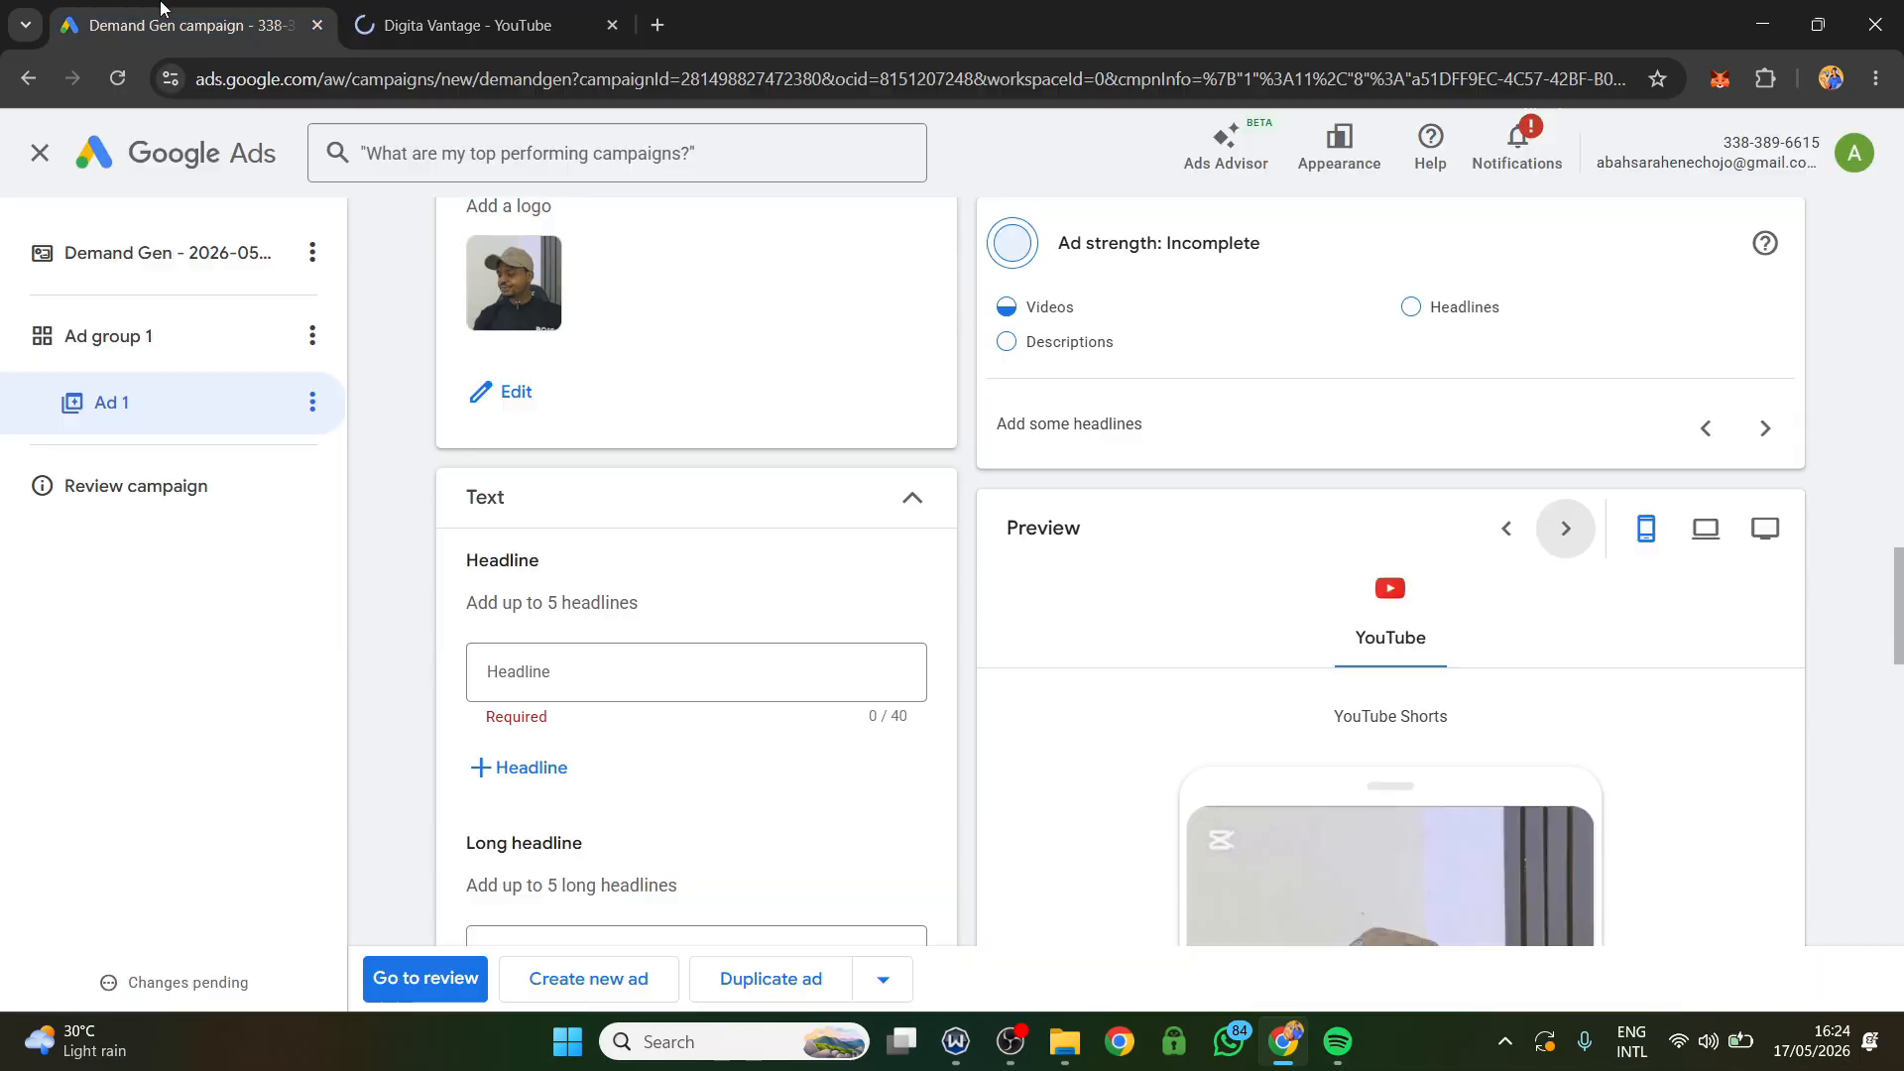
pyautogui.scroll(-1, 615, 576)
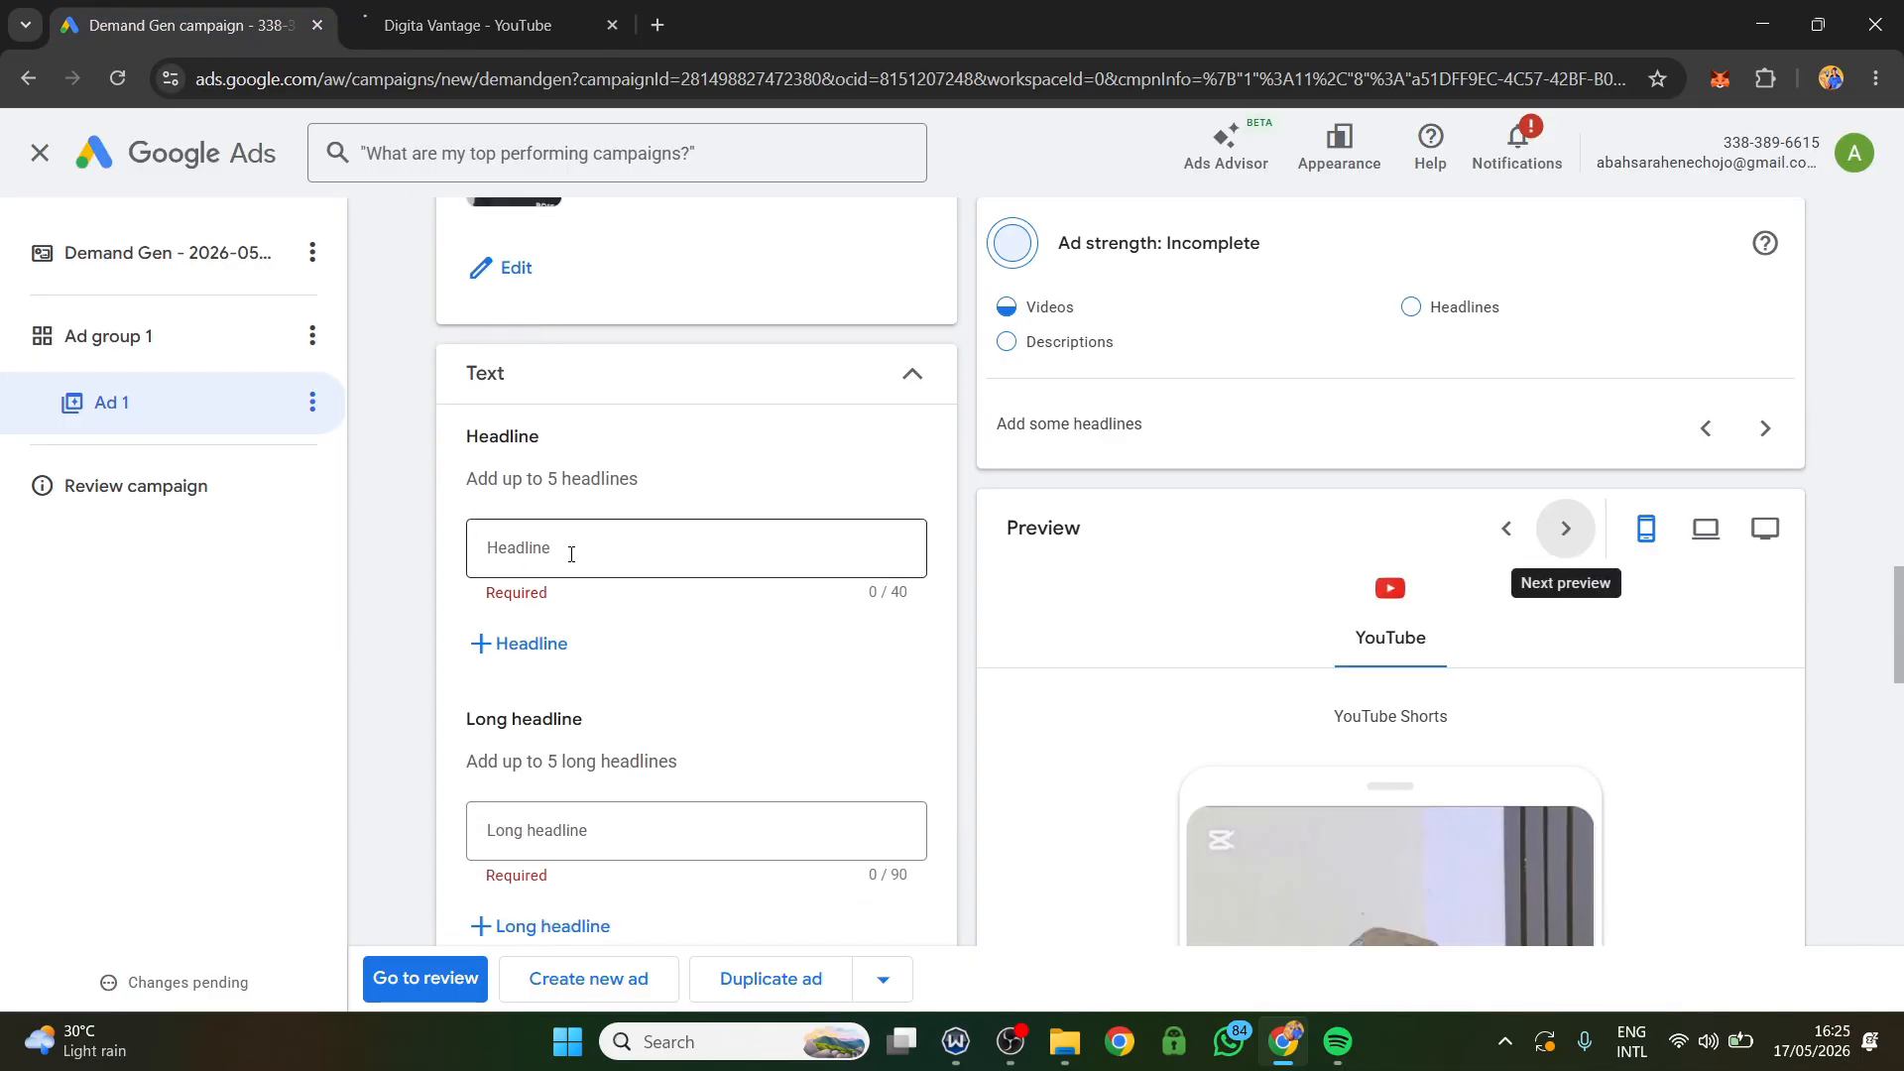
pyautogui.scroll(-1, 576, 804)
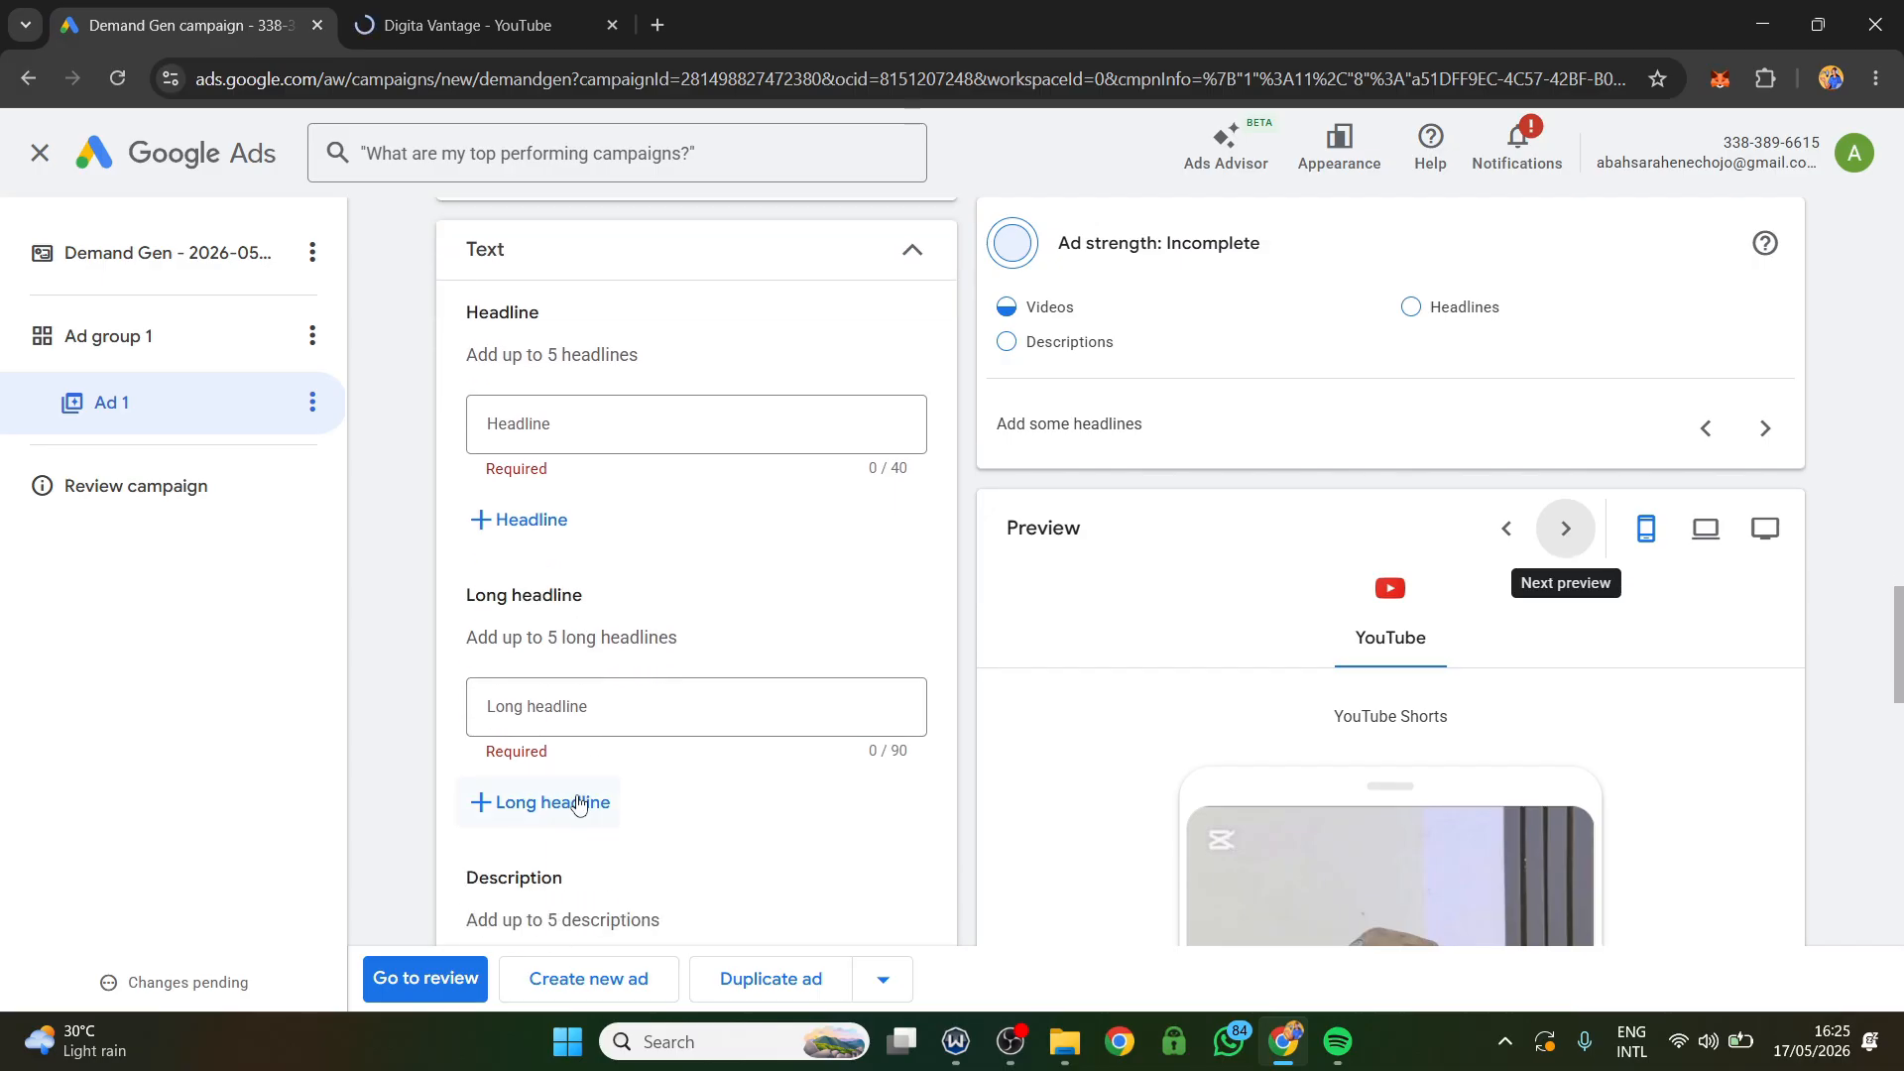
pyautogui.scroll(-2, 571, 644)
pyautogui.click(490, 31)
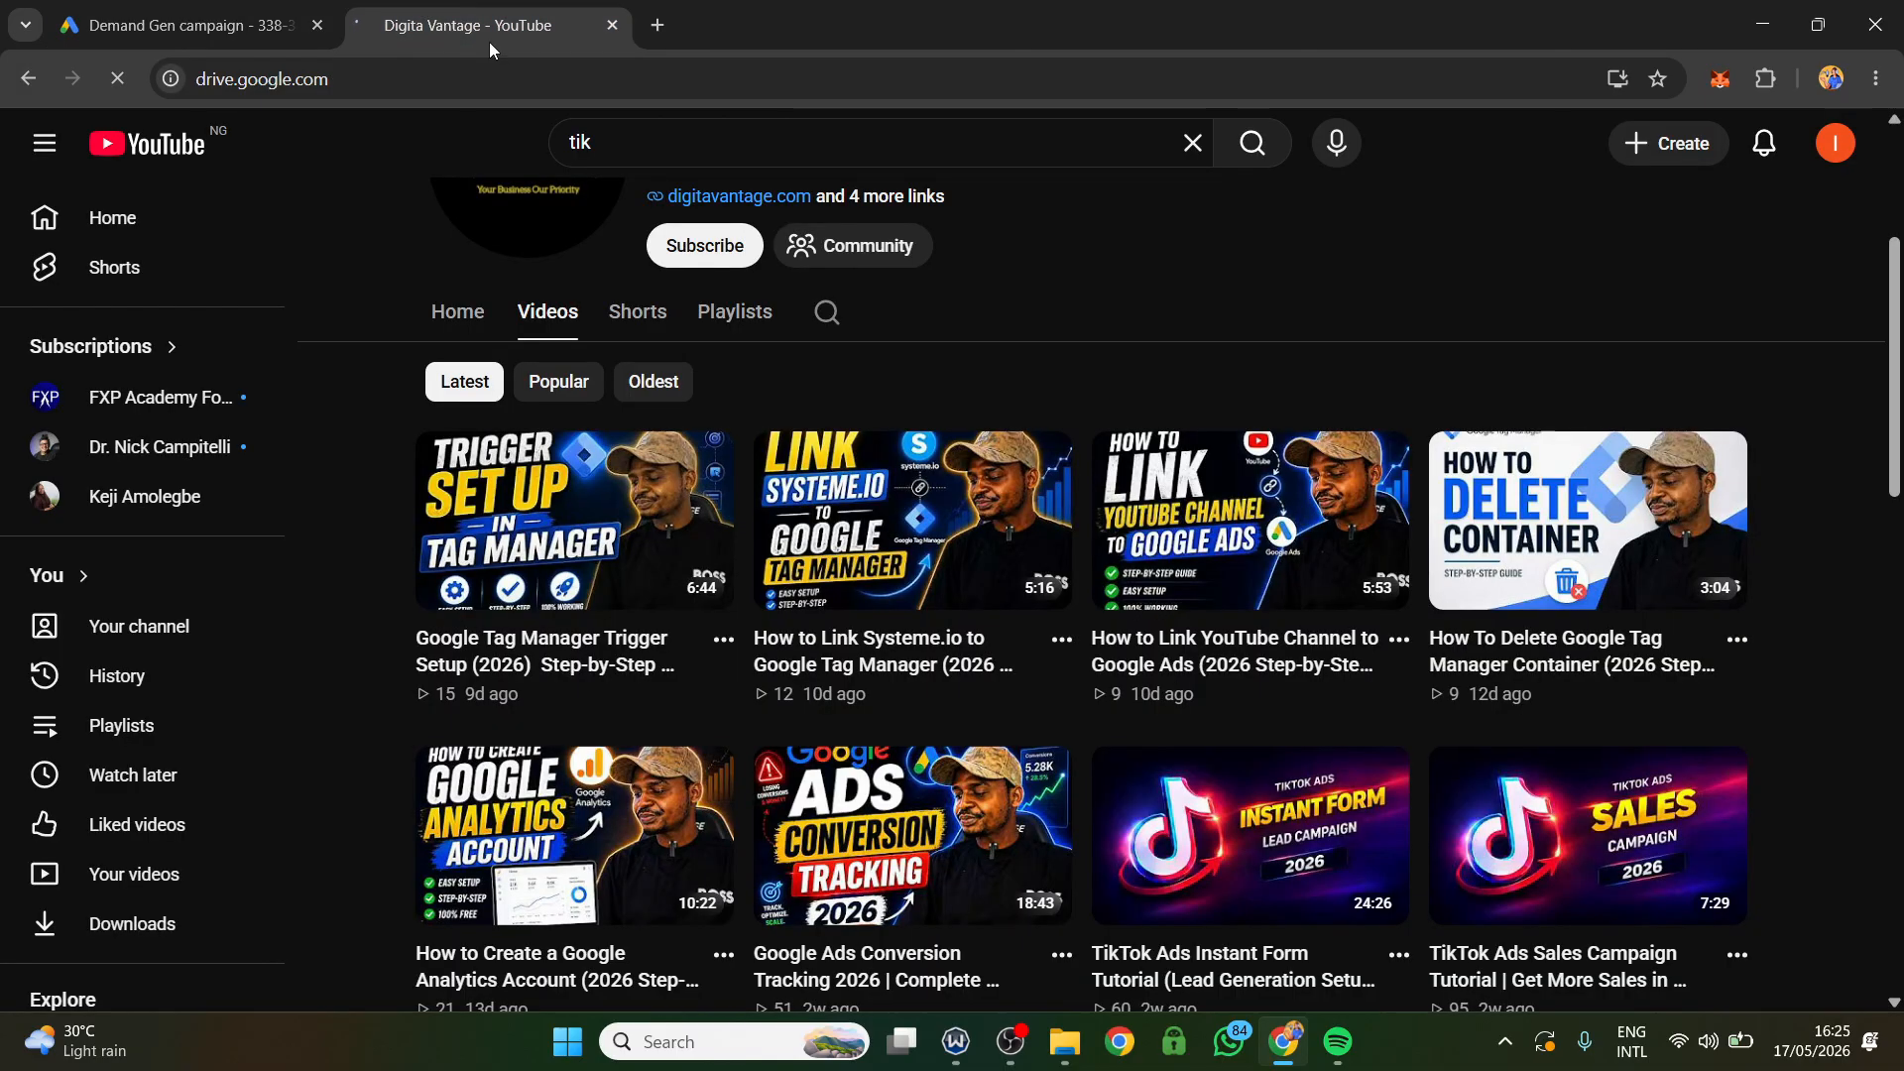
pyautogui.click(180, 10)
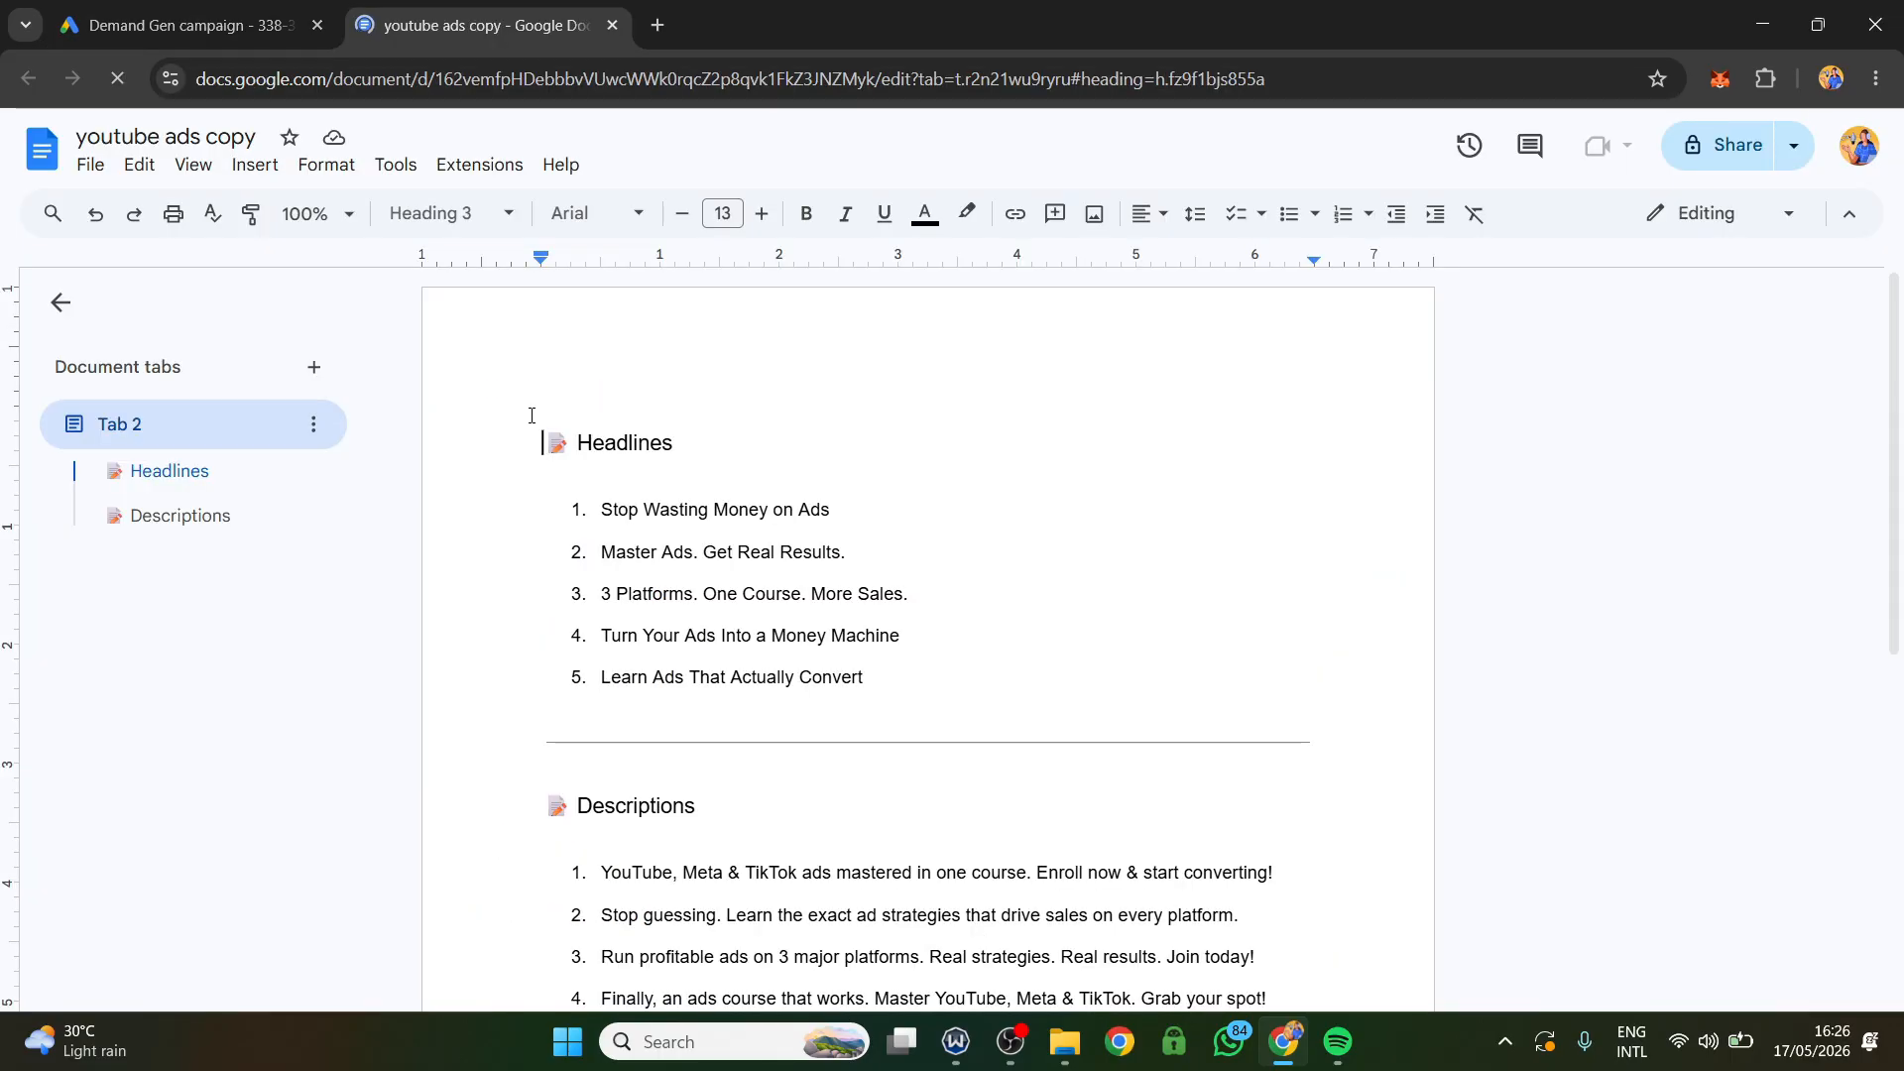
# Copy "Stop Wasting Money on Ads" from the copy document and paste it as the ad's first headline in Google Ads.
pyautogui.scroll(-3, 651, 491)
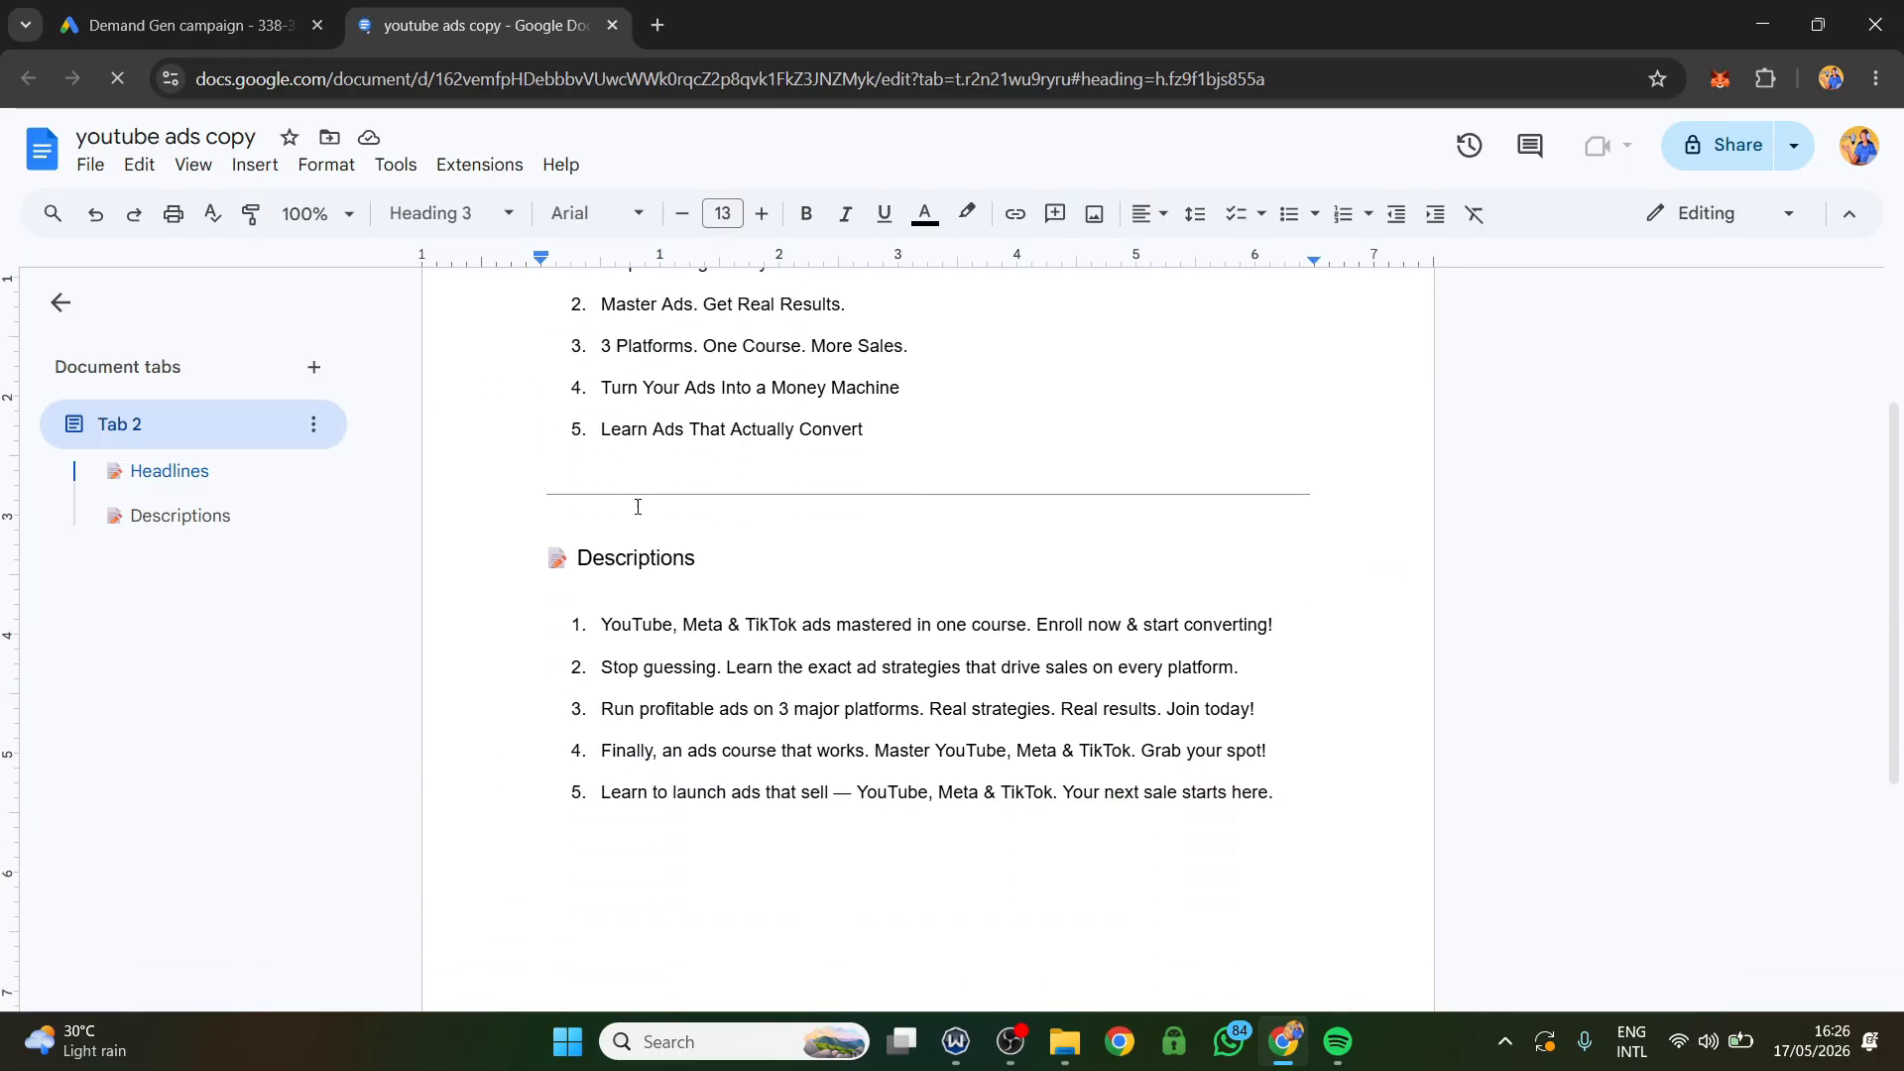
pyautogui.scroll(3, 788, 555)
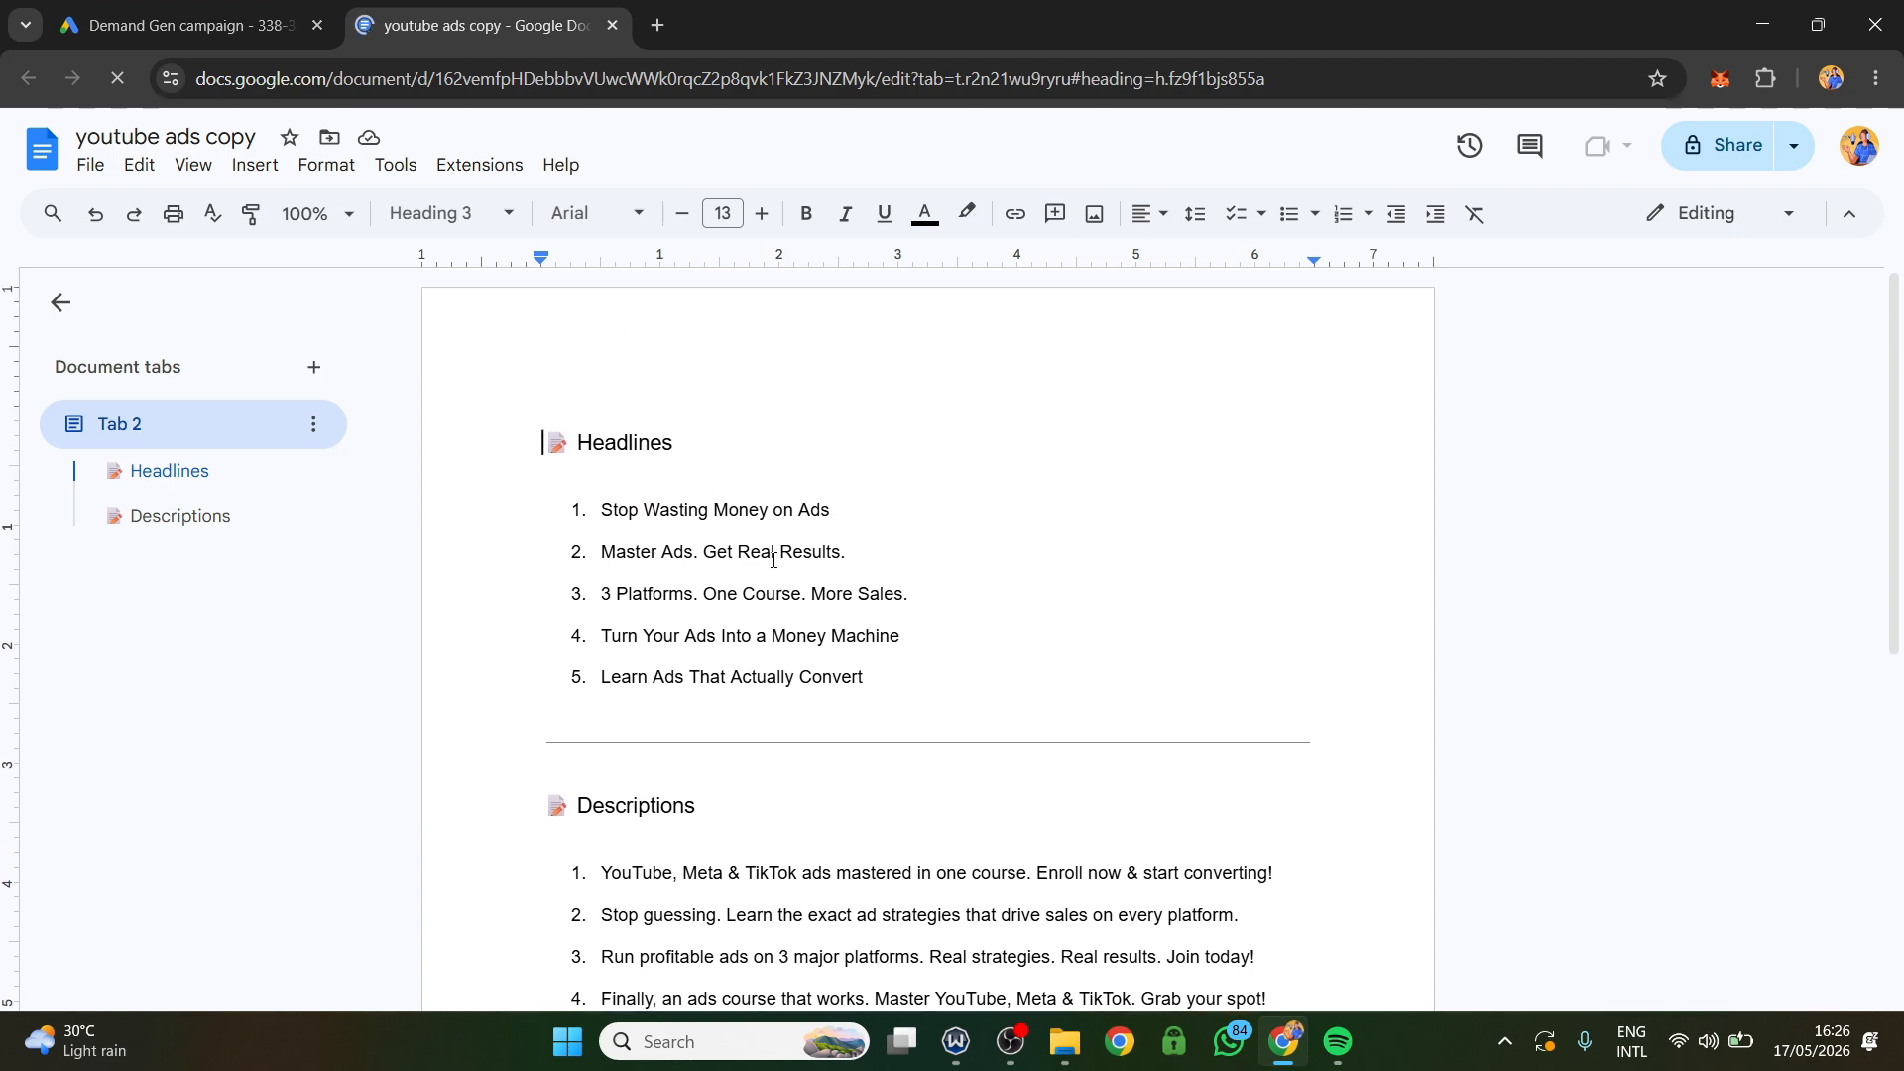
pyautogui.moveTo(852, 521); pyautogui.dragTo(601, 520)
pyautogui.rightClick(638, 518)
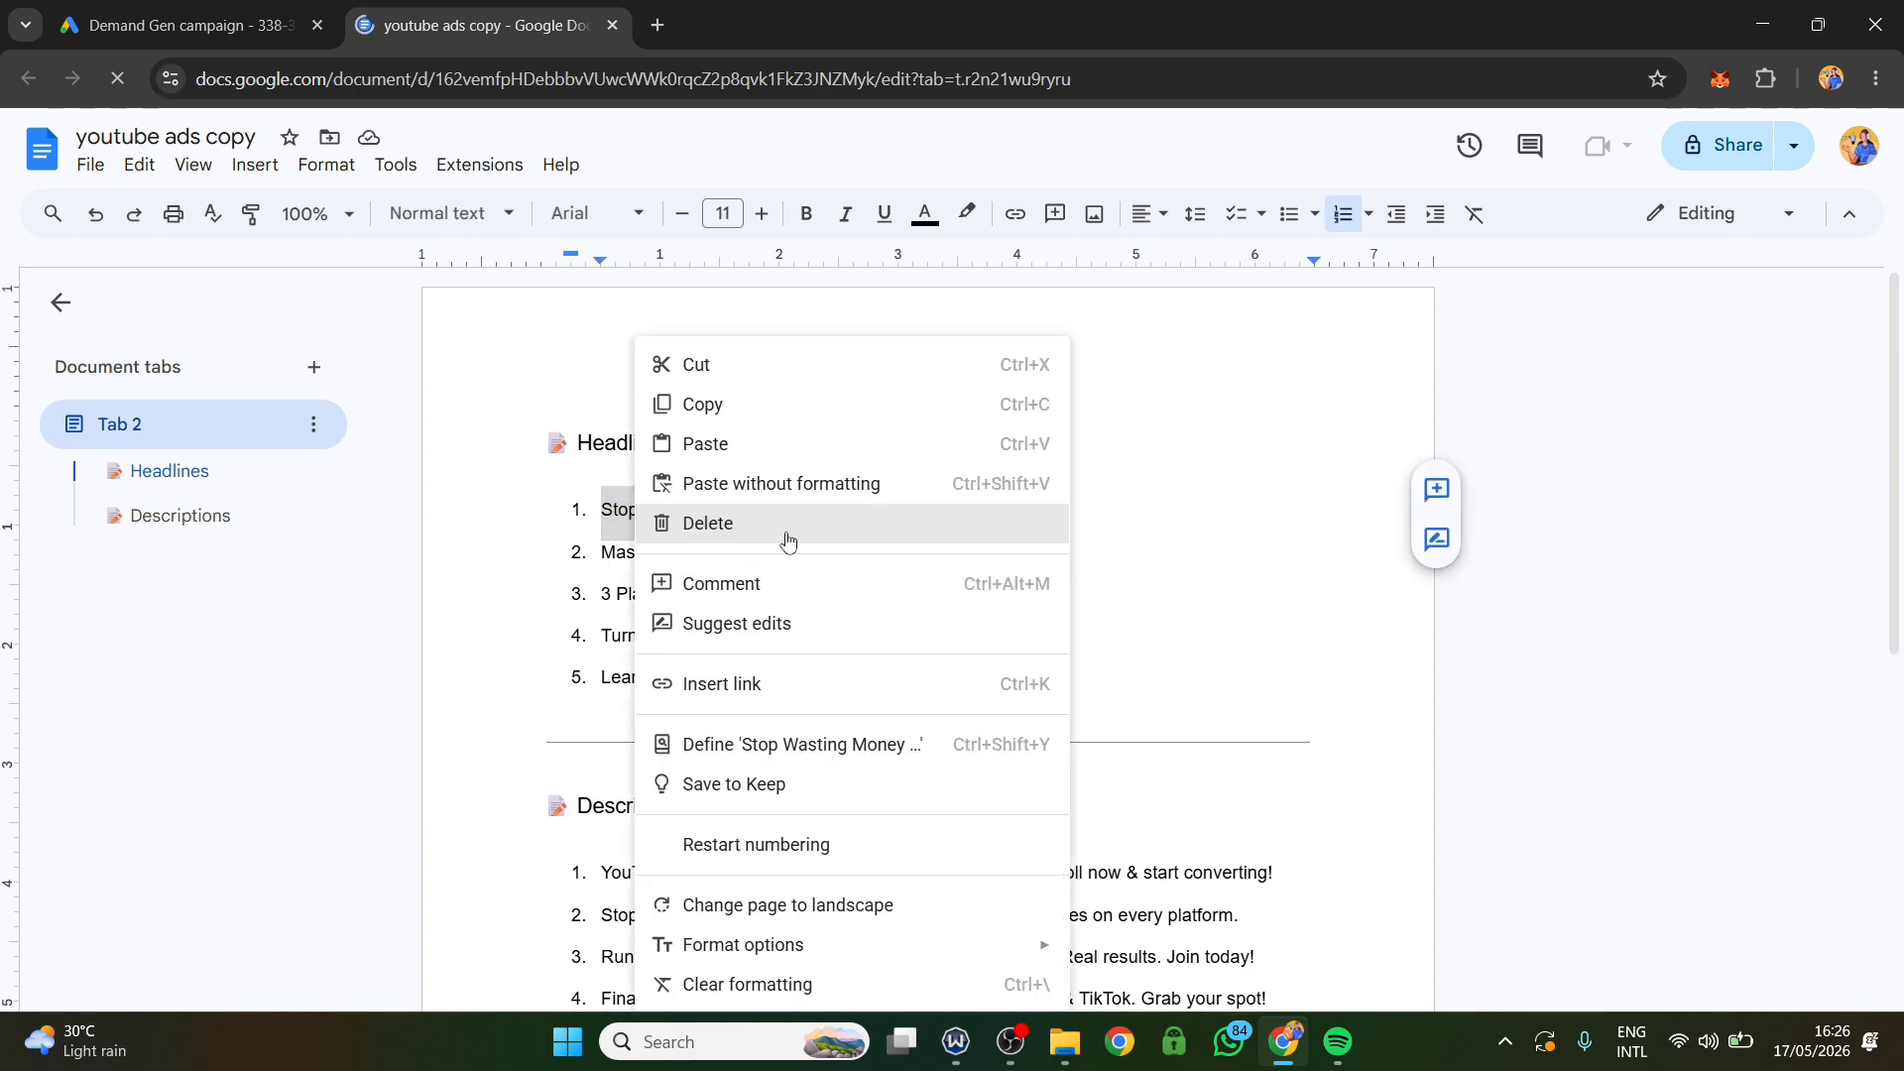
pyautogui.click(722, 408)
pyautogui.click(222, 8)
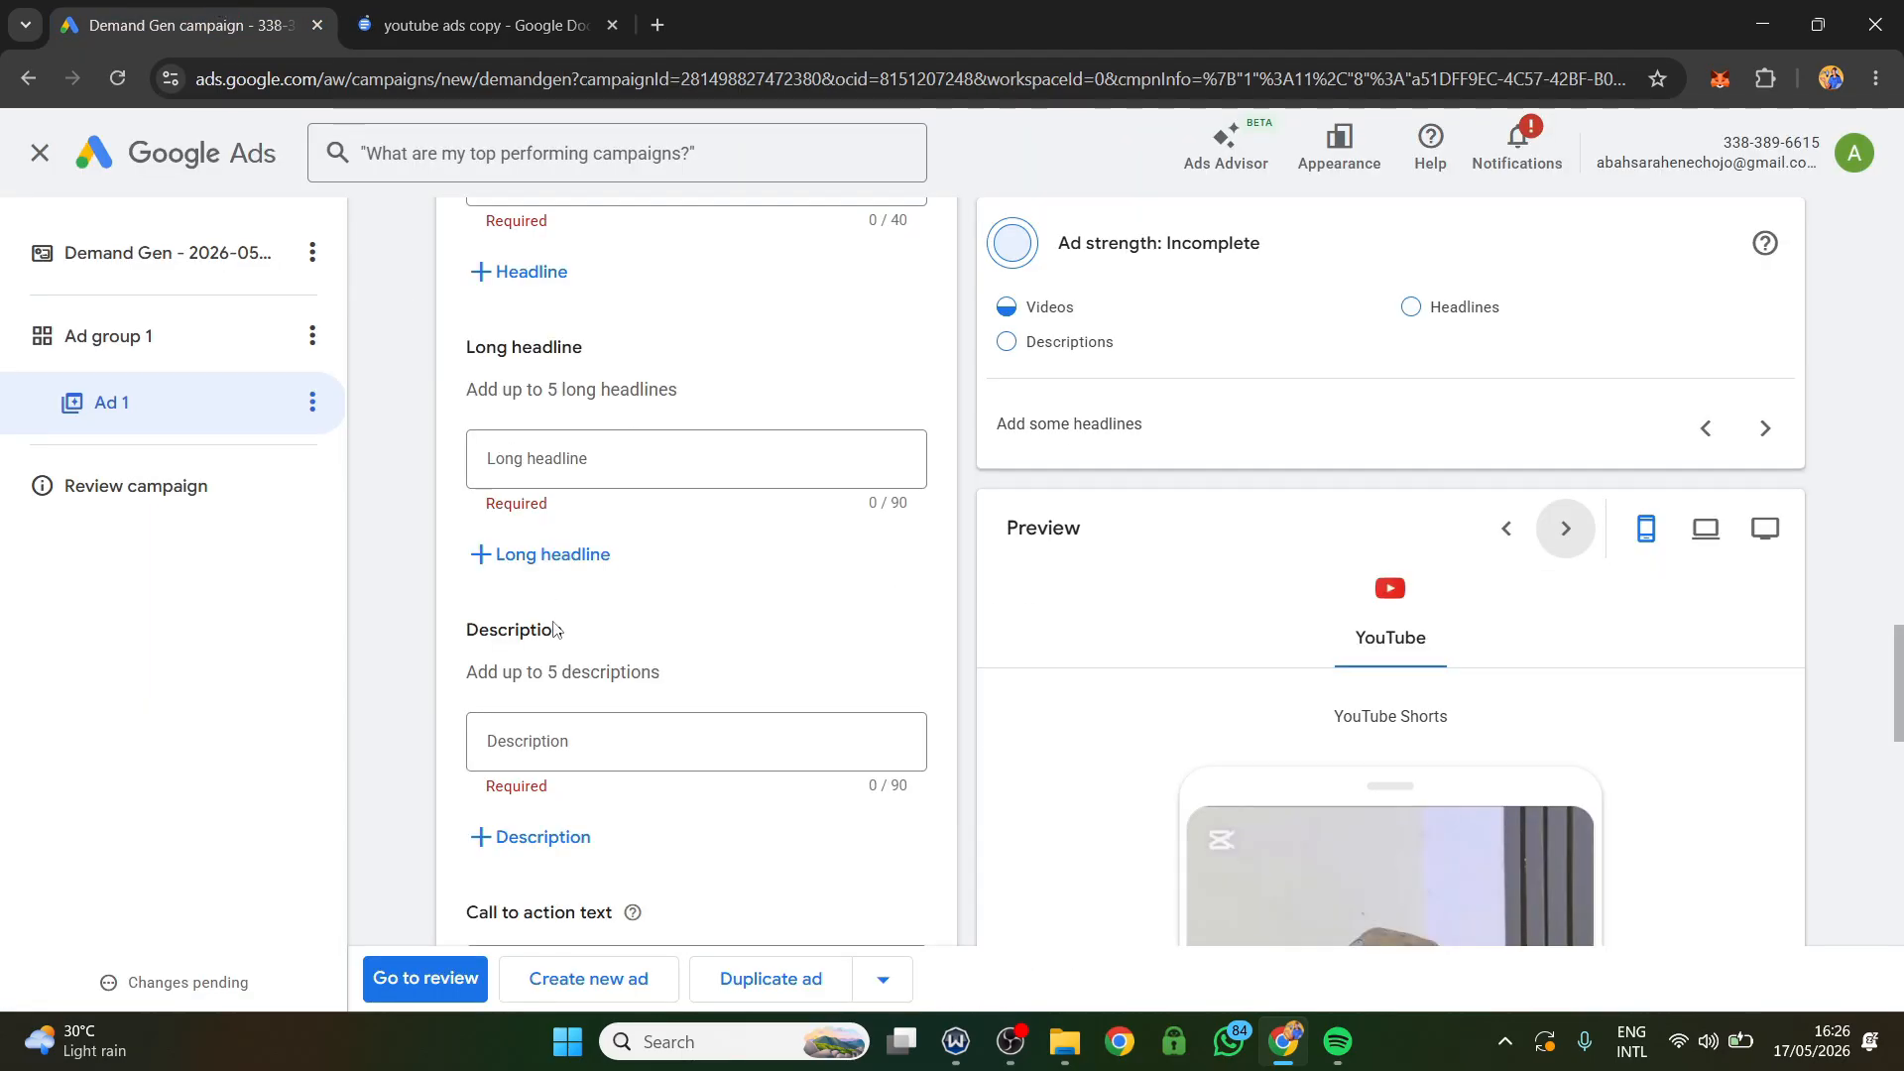
pyautogui.scroll(8, 555, 555)
pyautogui.scroll(-4, 578, 596)
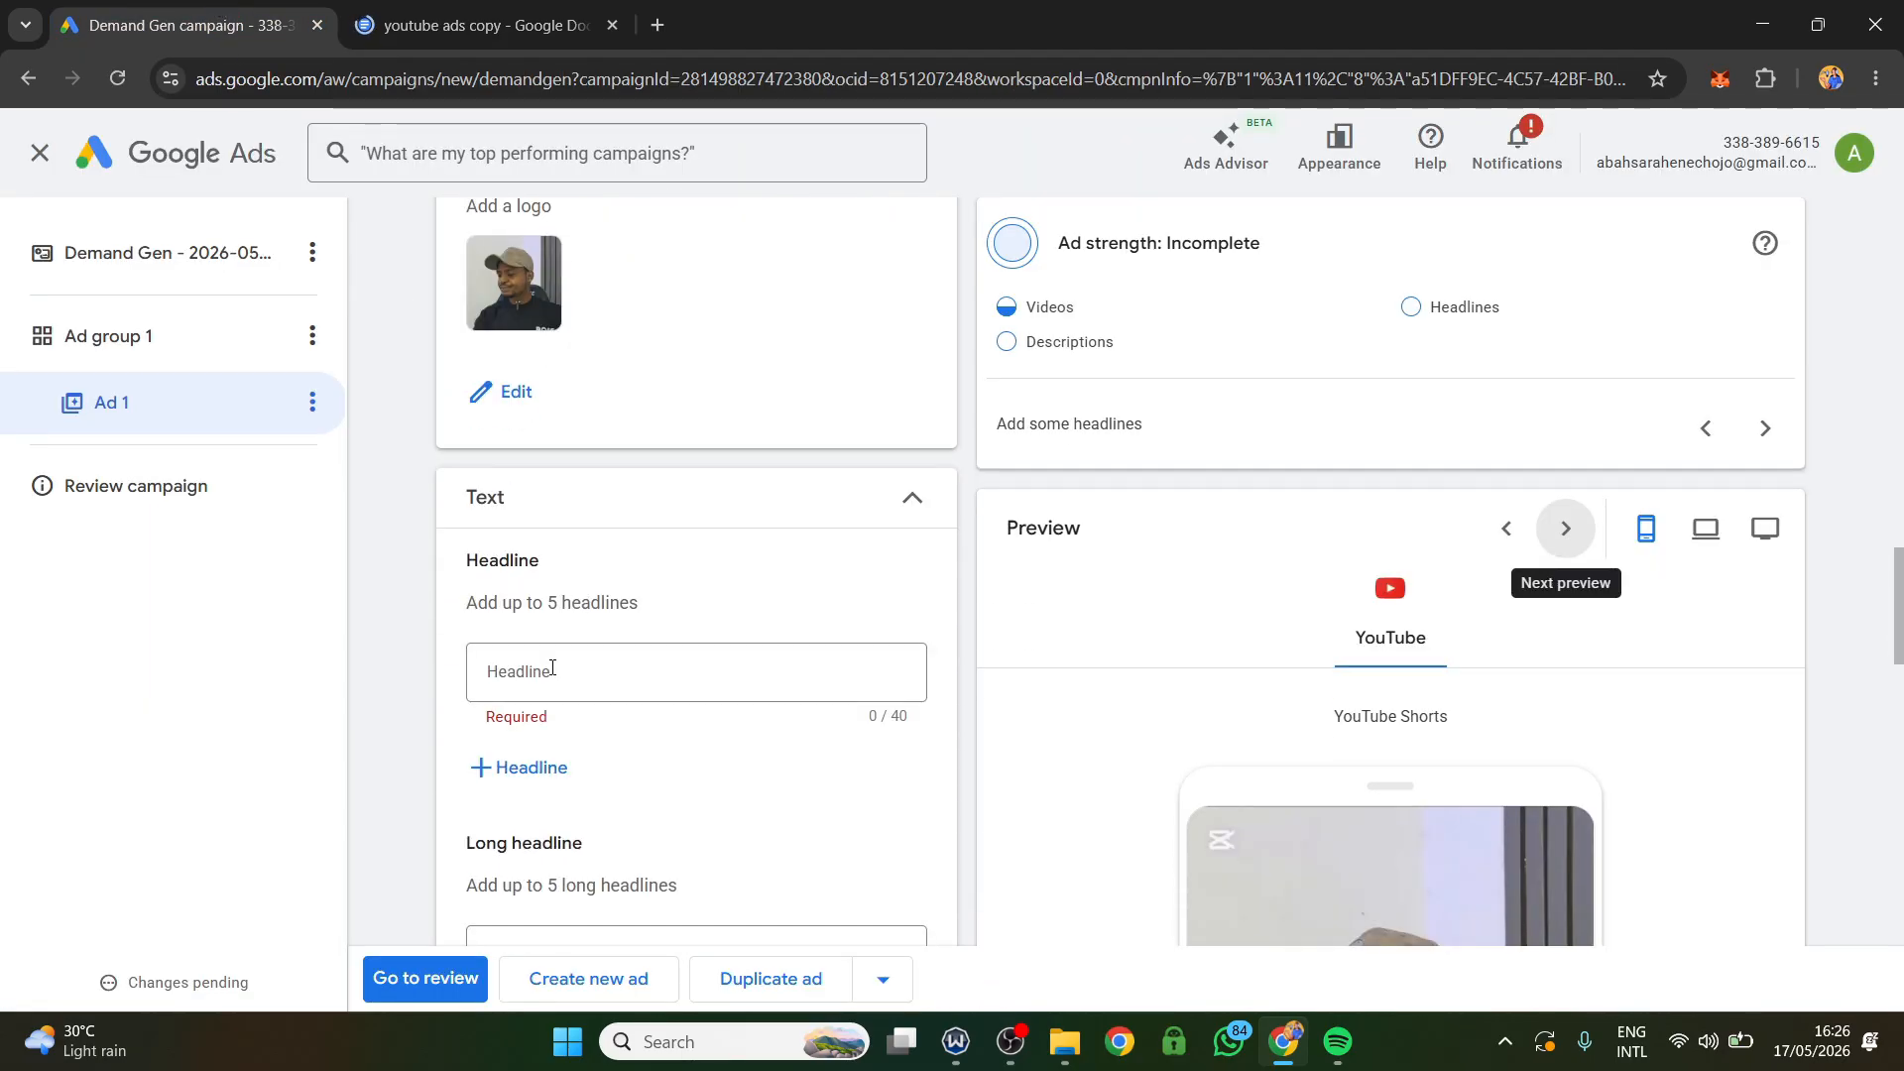
pyautogui.click(553, 670)
pyautogui.rightClick(536, 671)
pyautogui.click(595, 337)
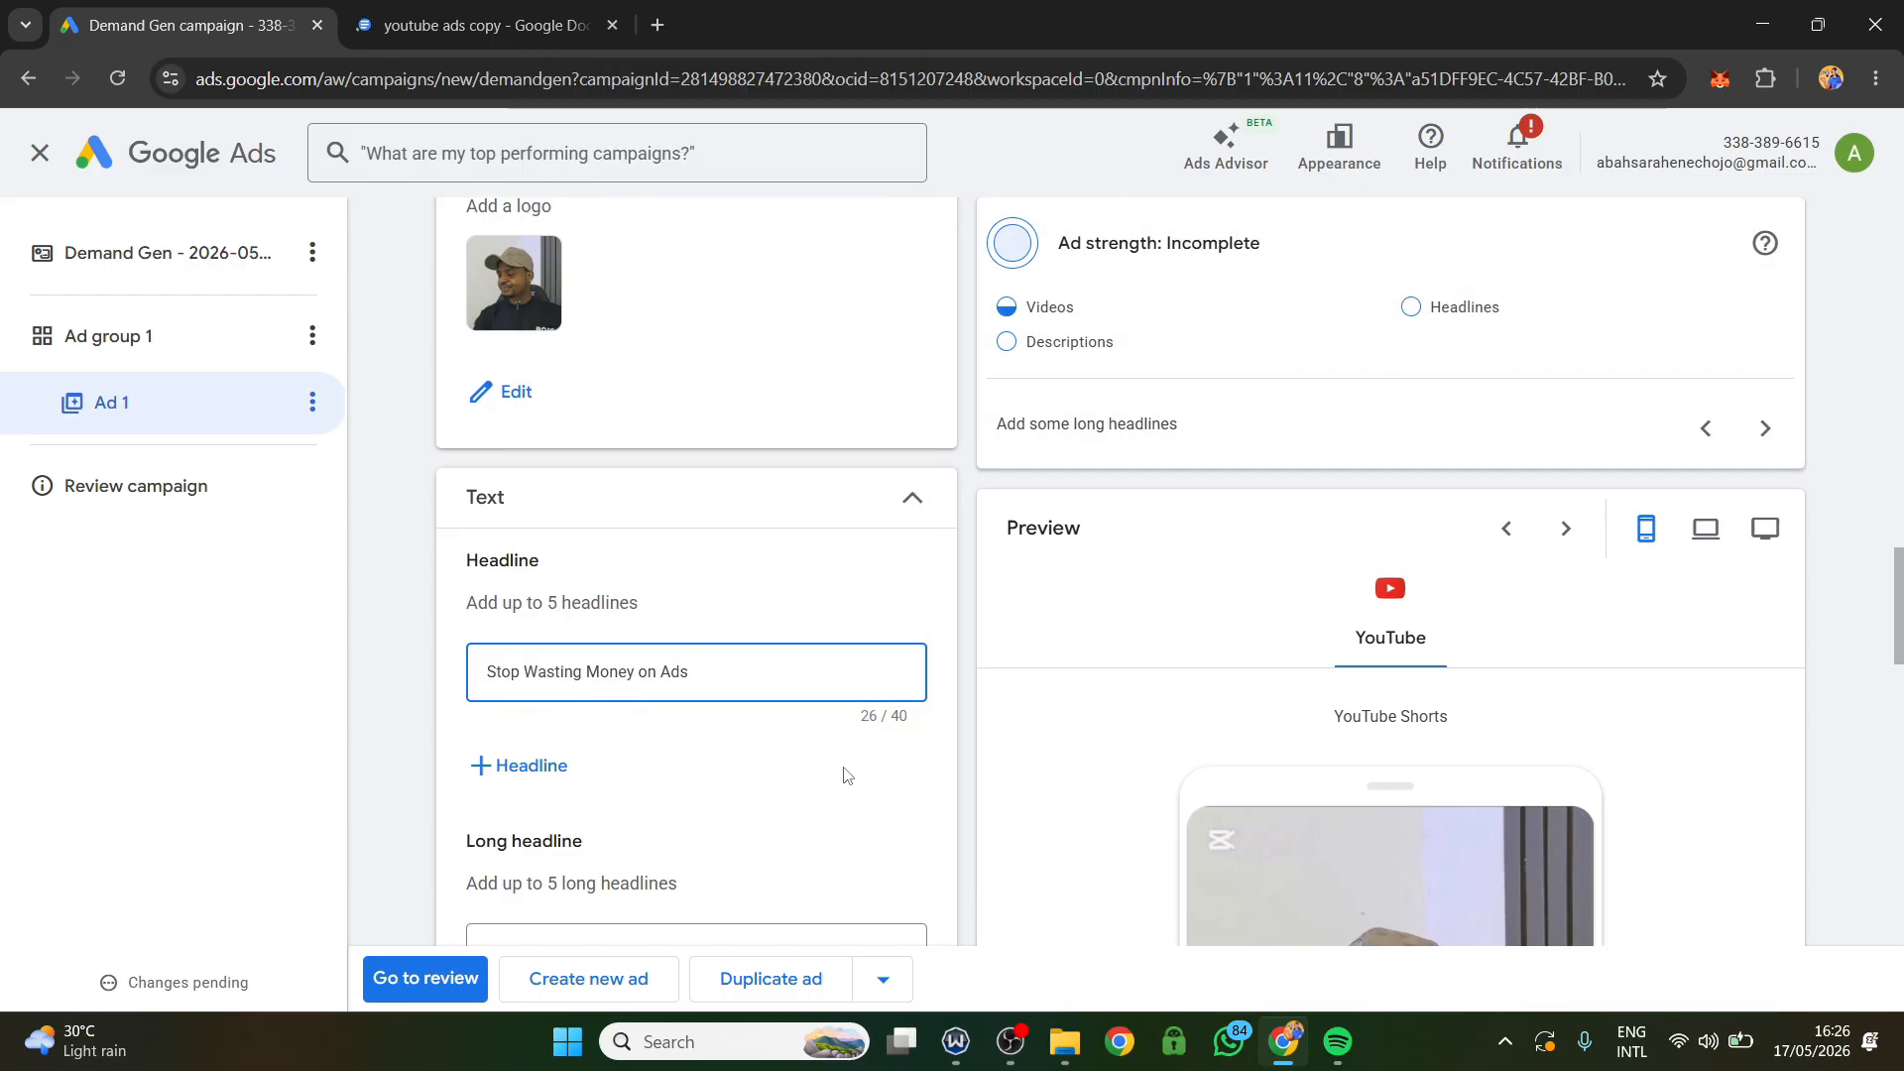
# Copy "Master Ads. Get Real Results." from the document and paste it into a newly added second headline of the ad.
pyautogui.scroll(-2, 660, 714)
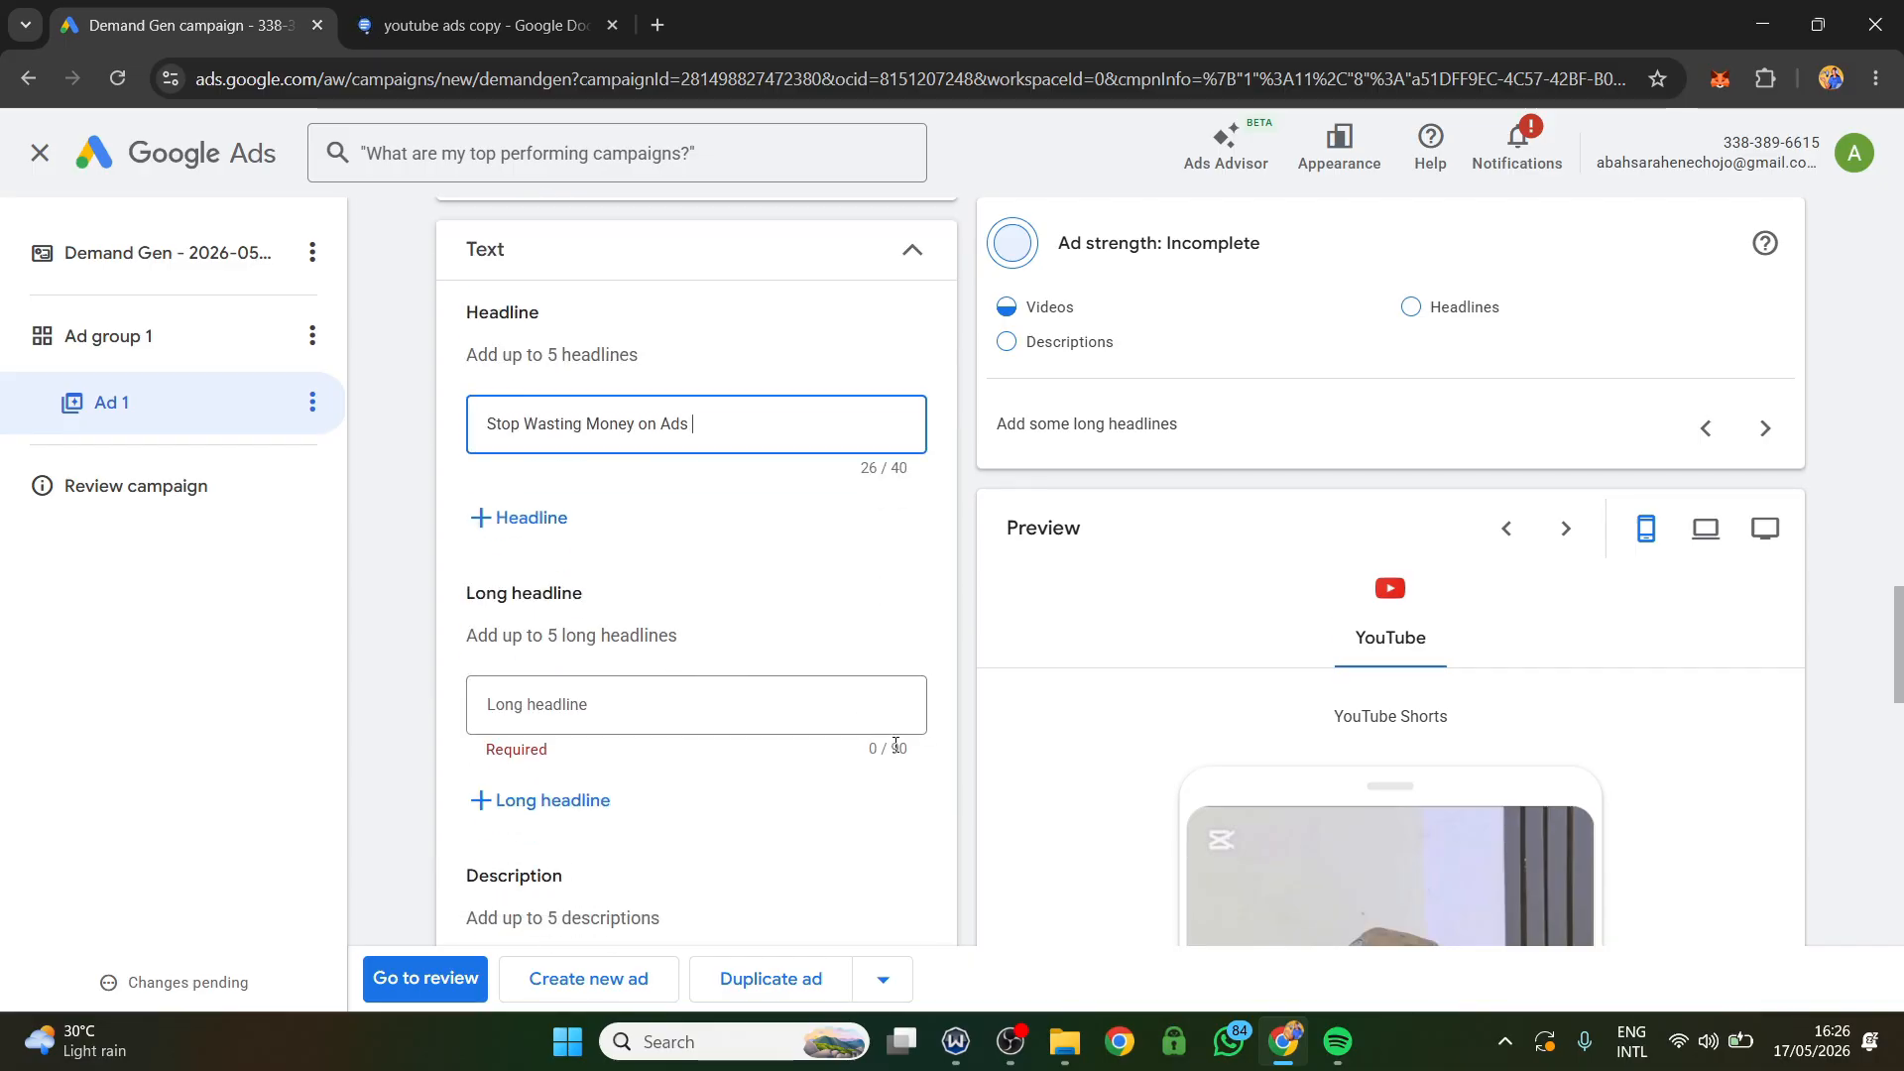
pyautogui.click(448, 39)
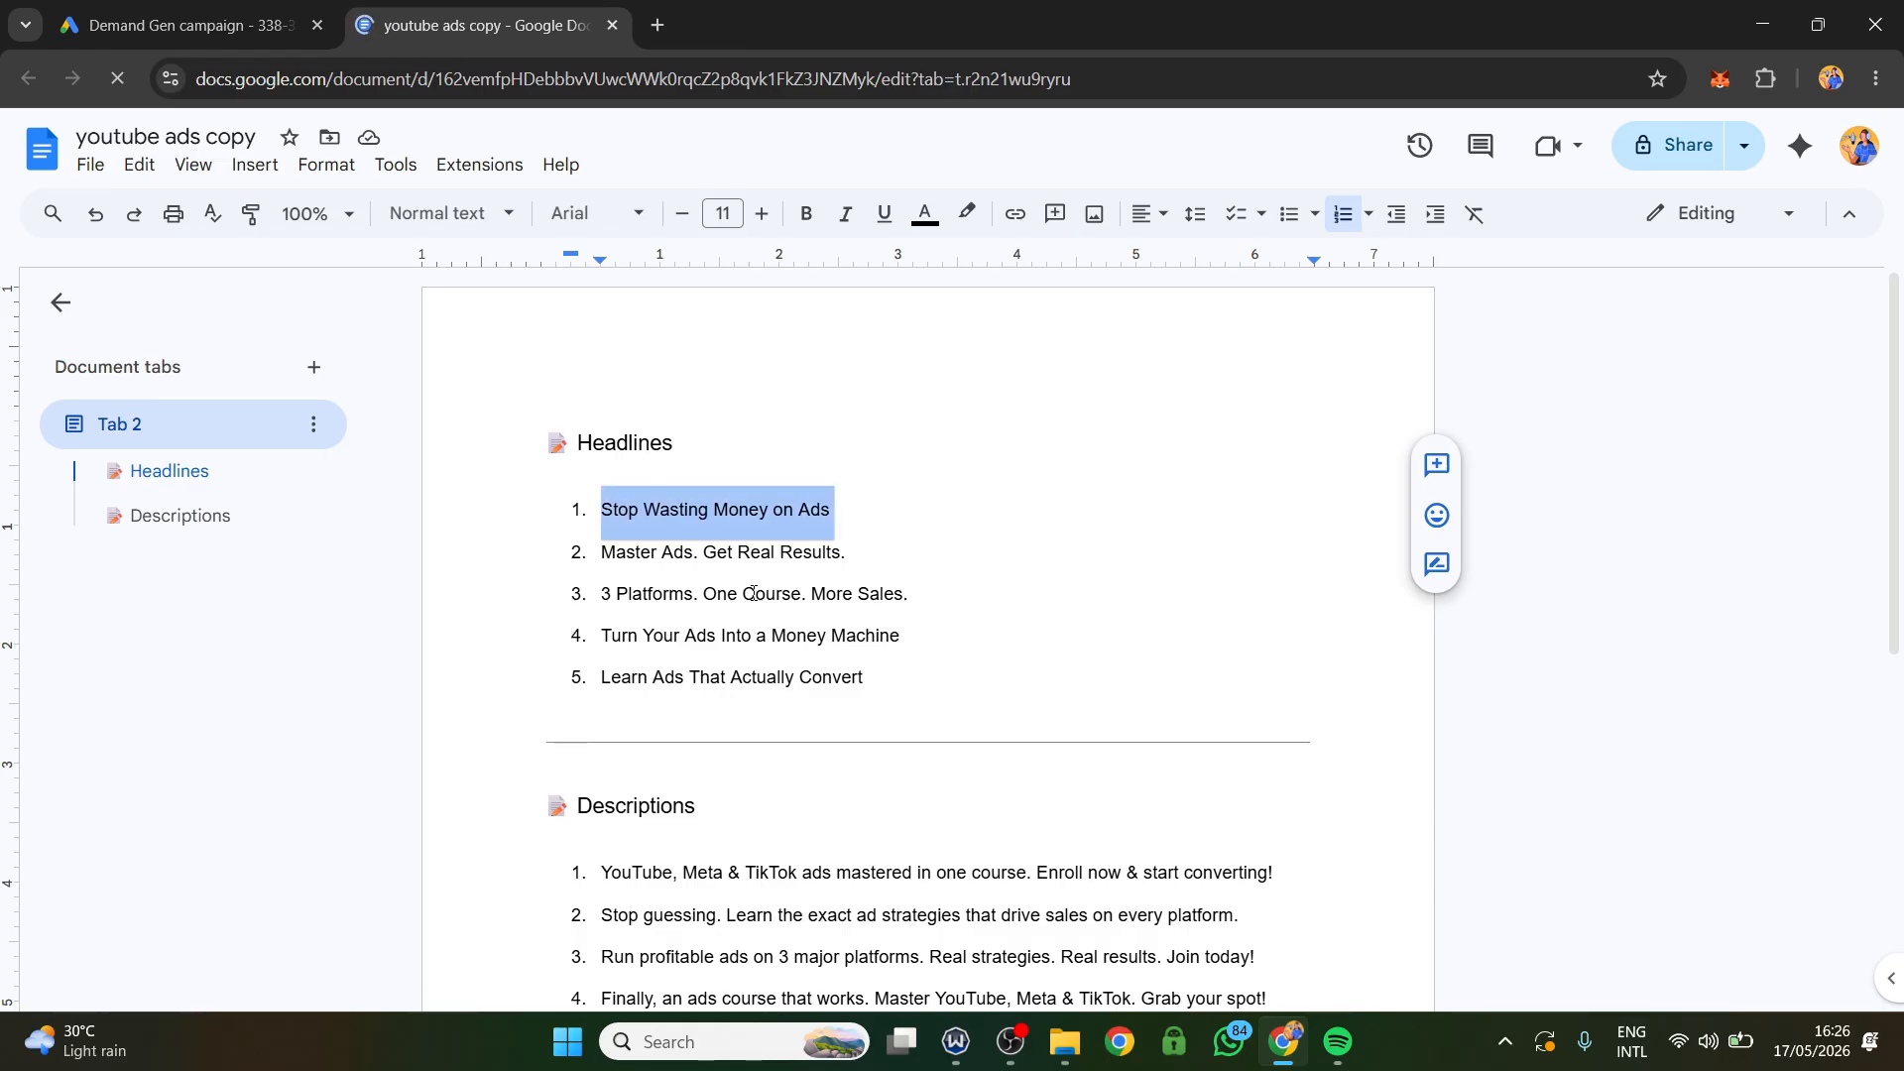
pyautogui.moveTo(866, 562); pyautogui.dragTo(599, 555)
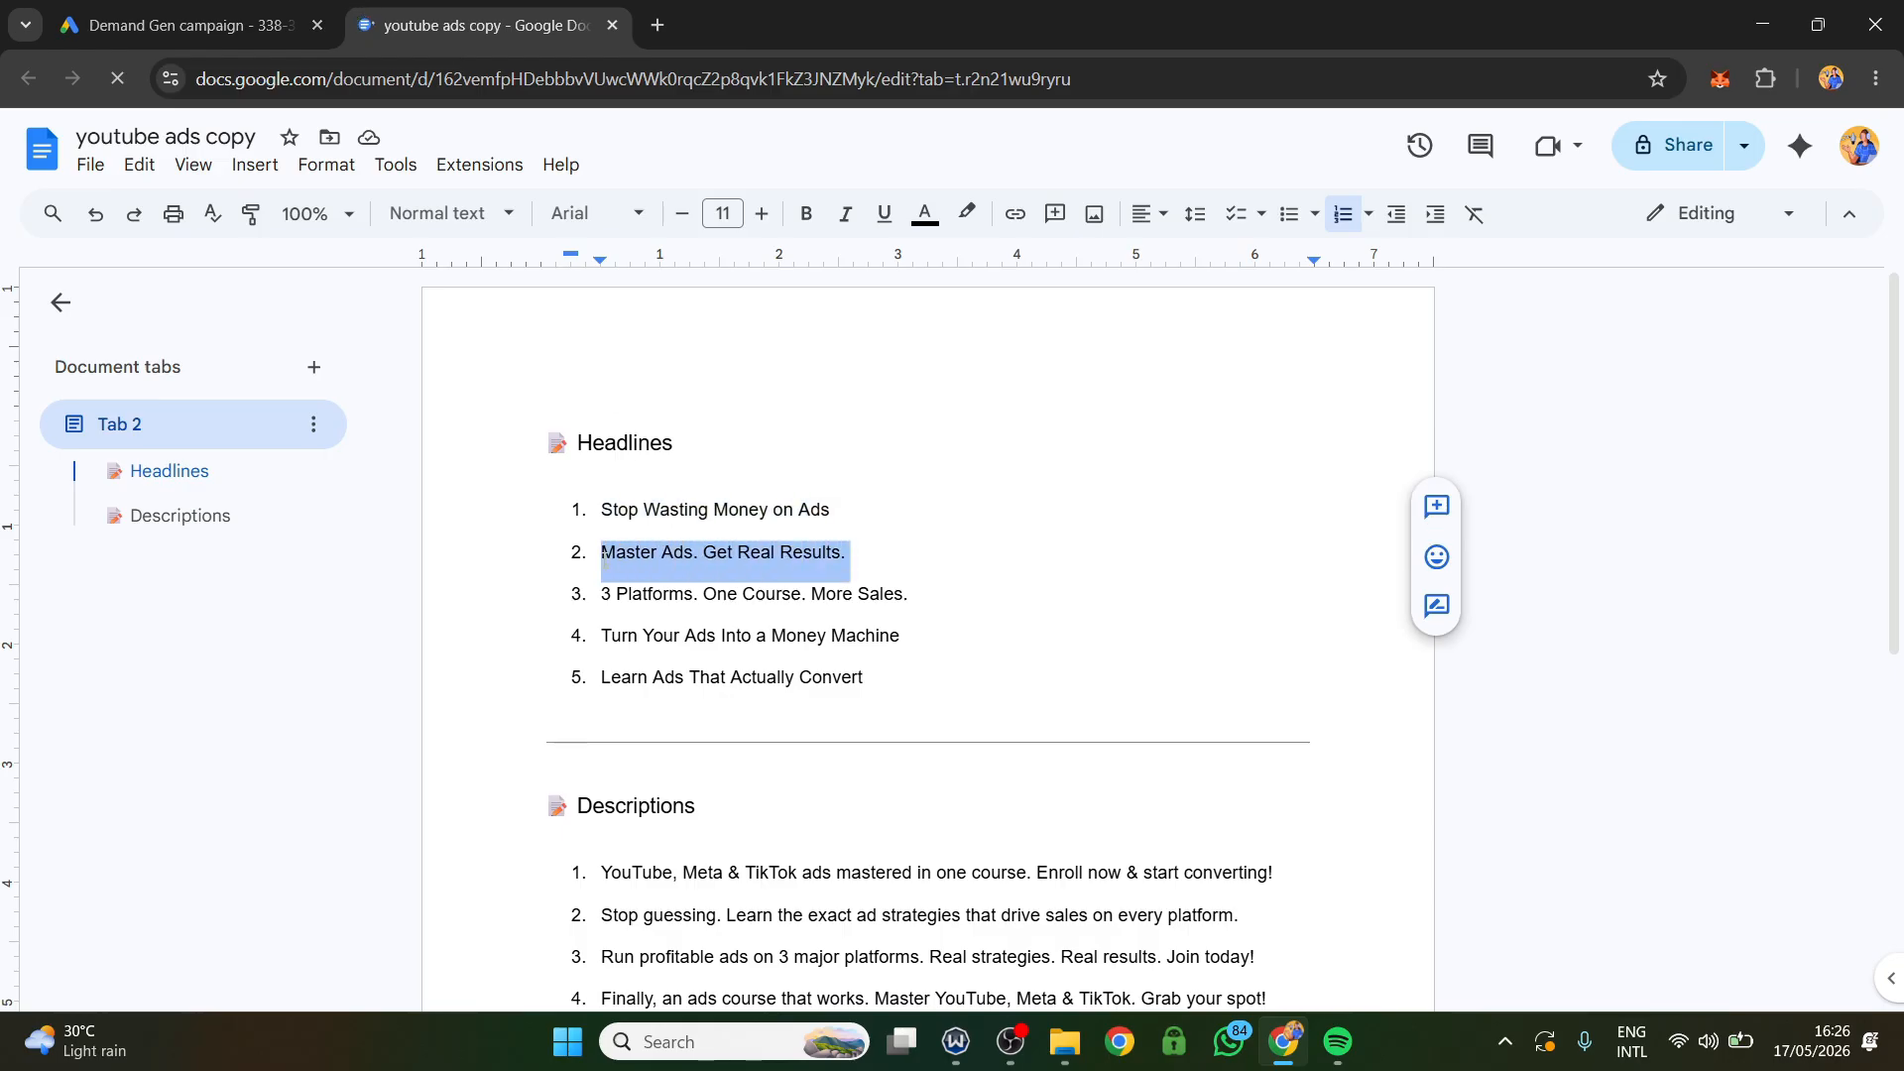
pyautogui.rightClick(629, 559)
pyautogui.click(746, 365)
pyautogui.click(178, 25)
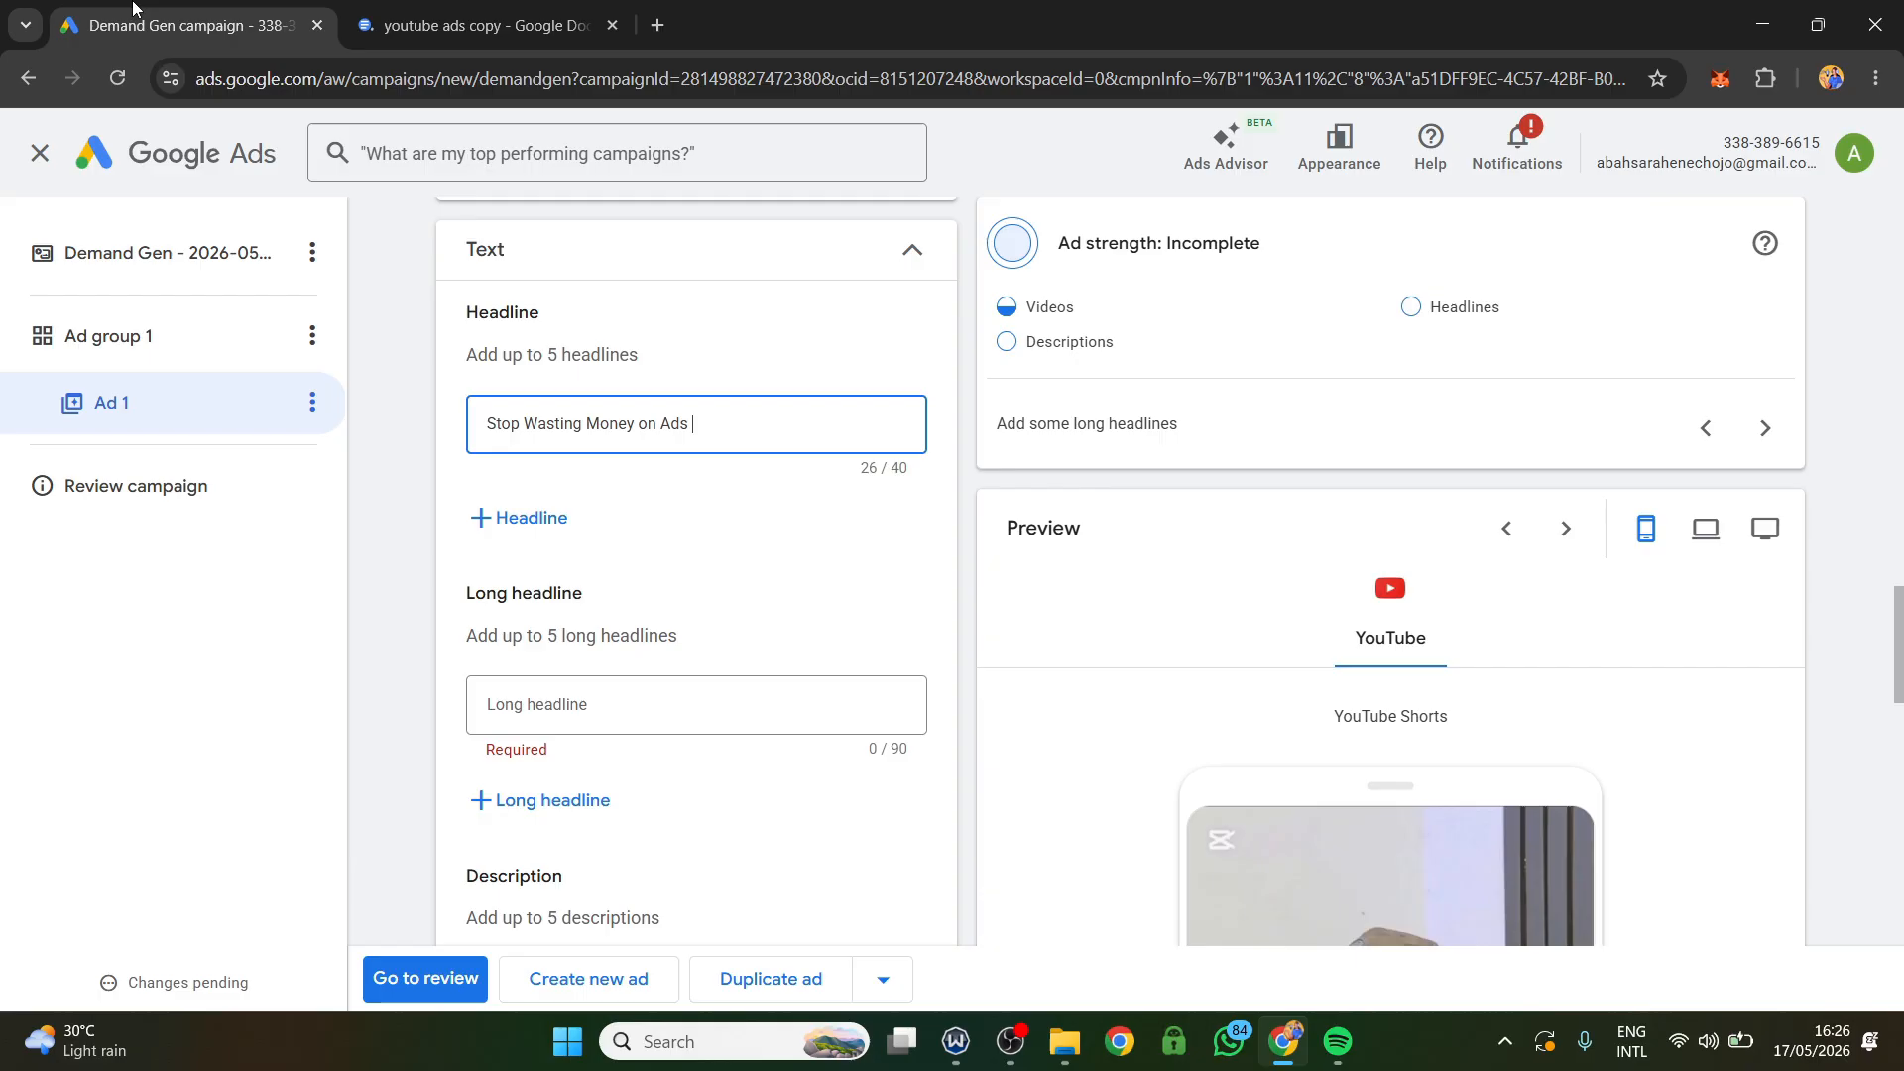
pyautogui.click(509, 516)
pyautogui.rightClick(556, 528)
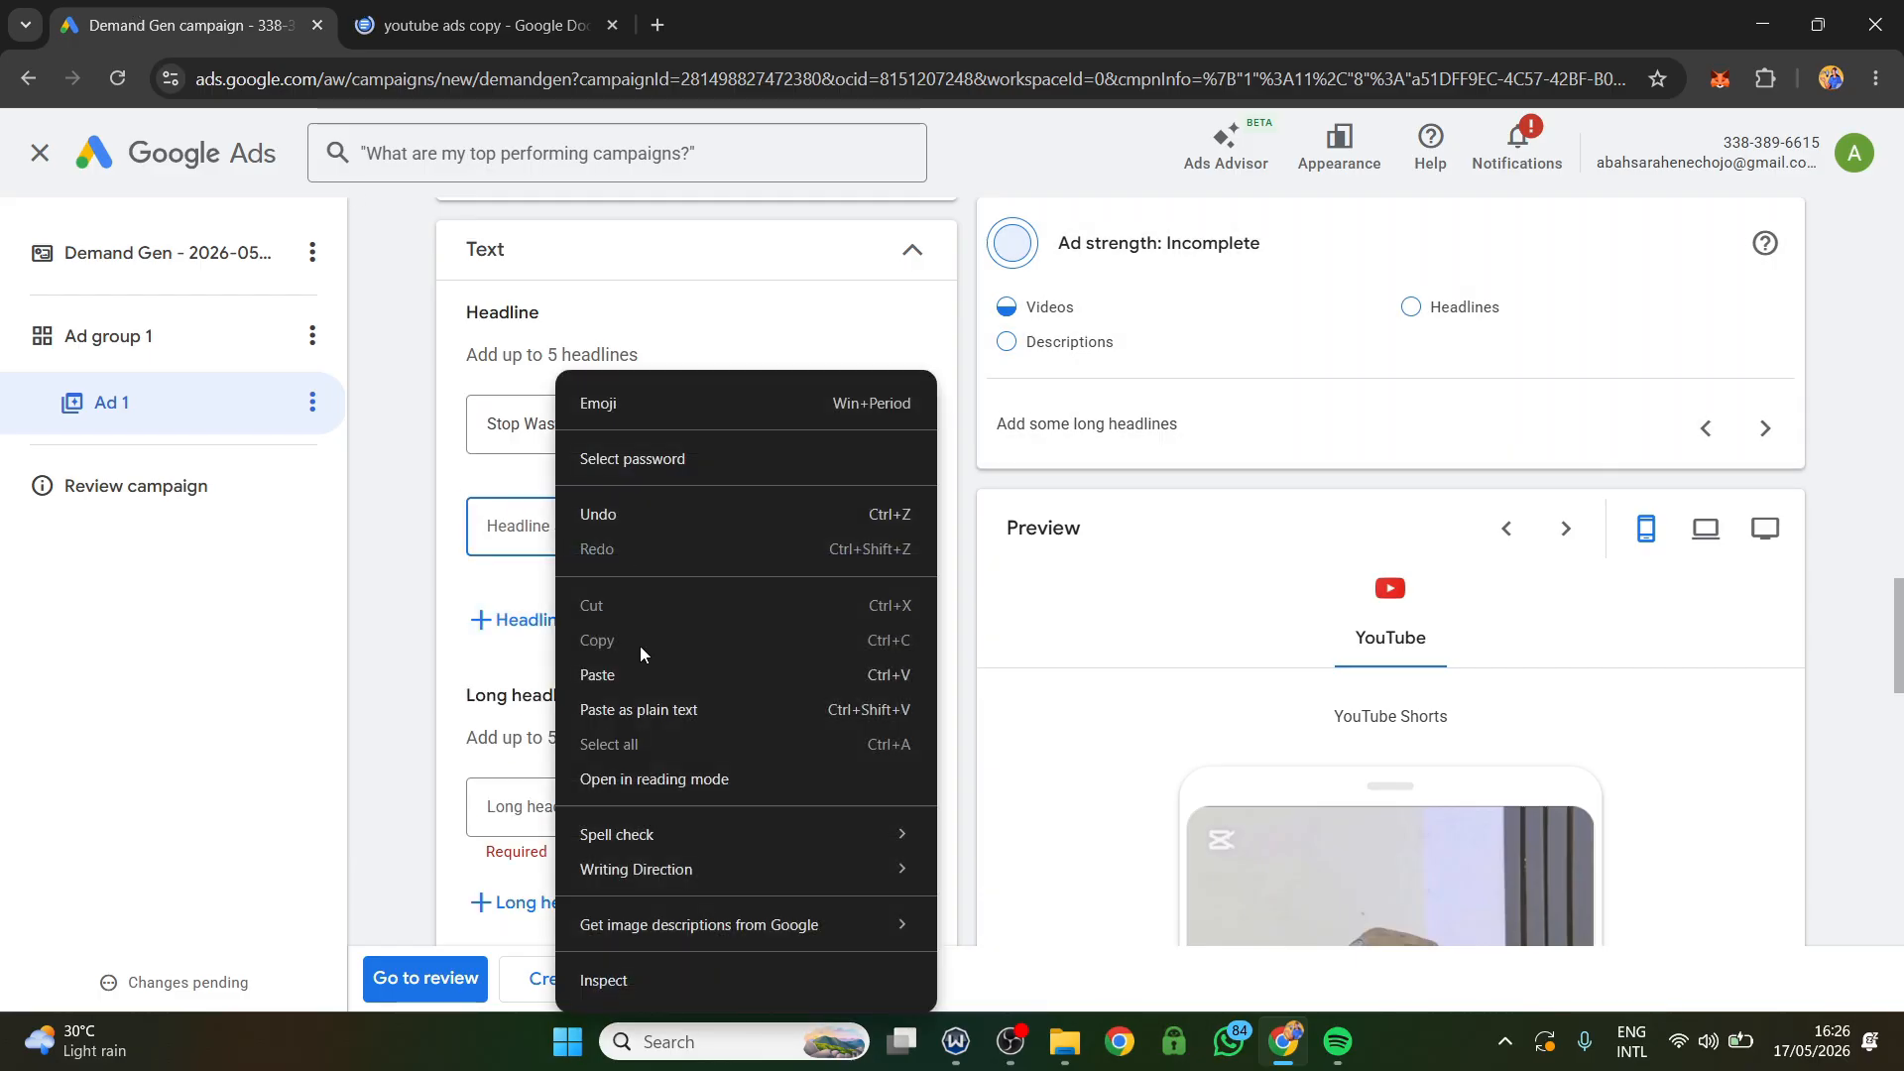
pyautogui.click(635, 675)
# Copy "YouTube, Meta & TikTok ads mastered in one course" from the document's first description and paste it as the ad's long headline.
pyautogui.click(445, 10)
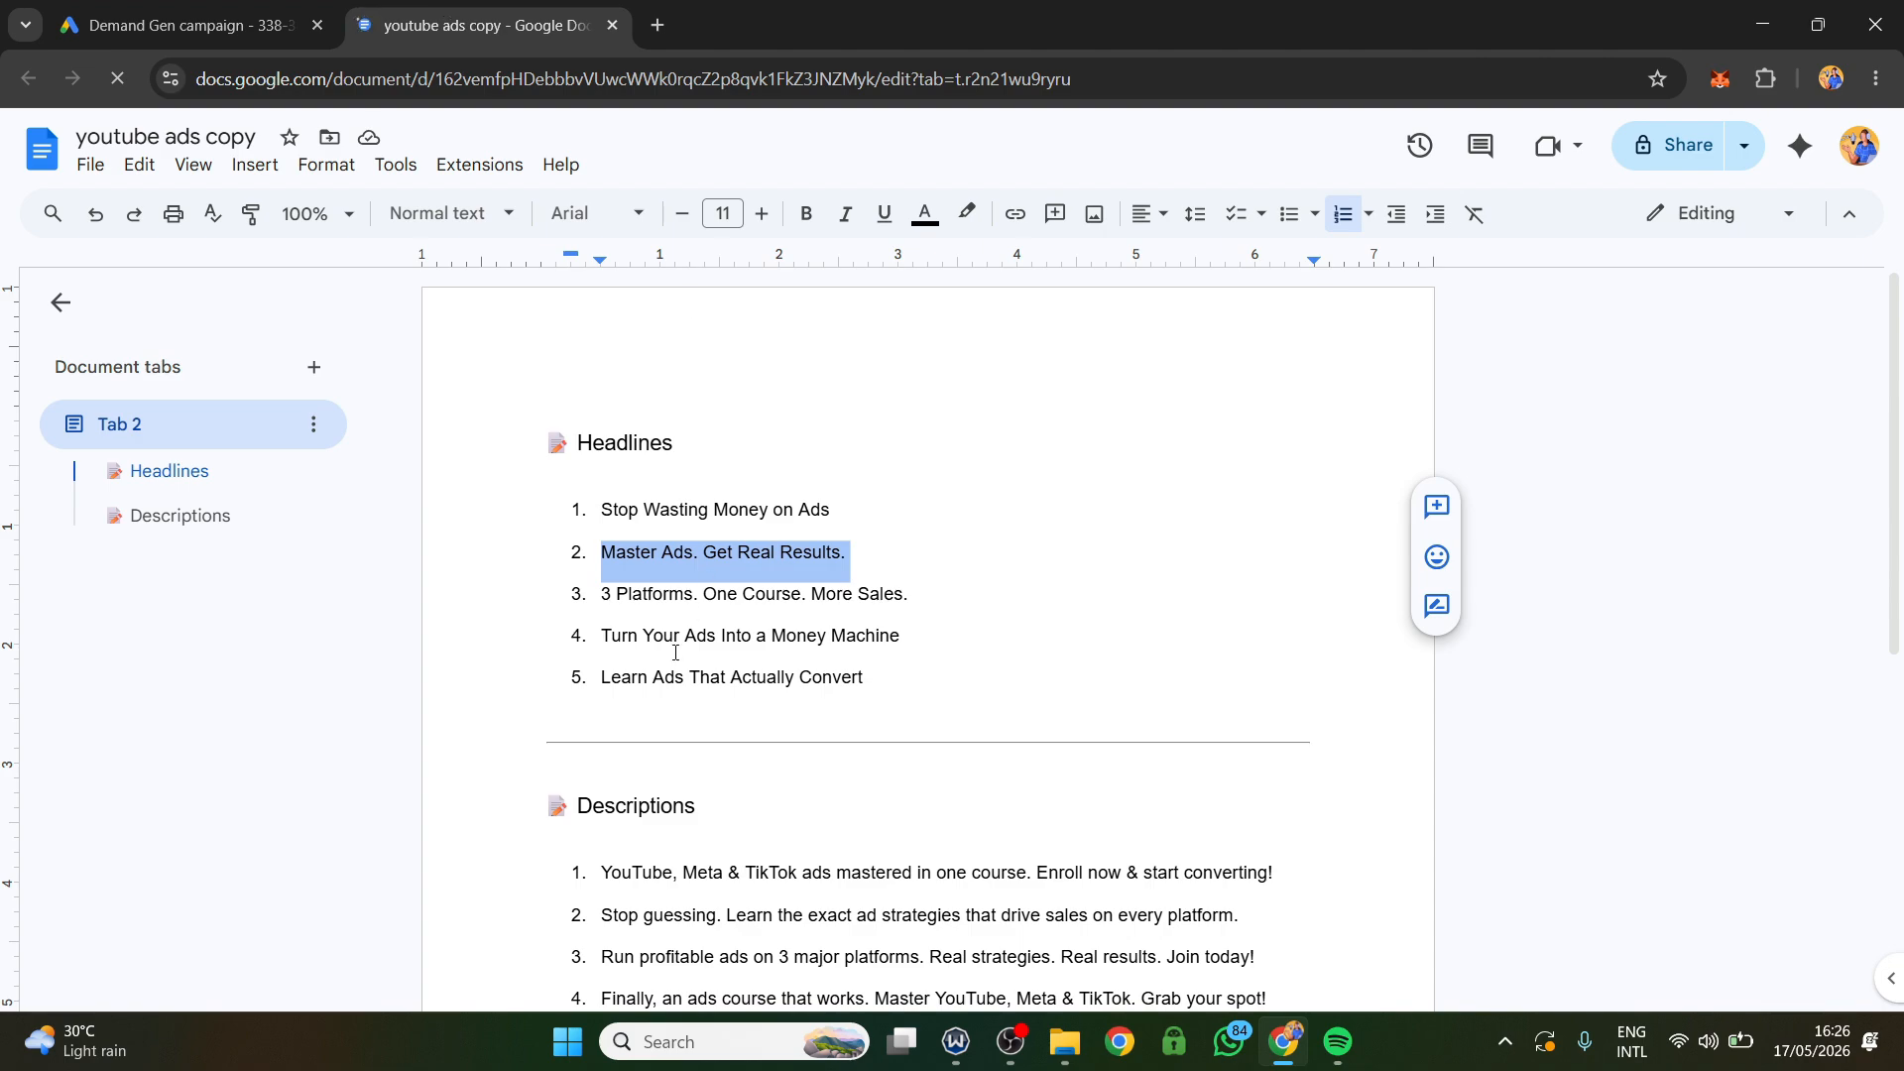
pyautogui.scroll(-4, 676, 652)
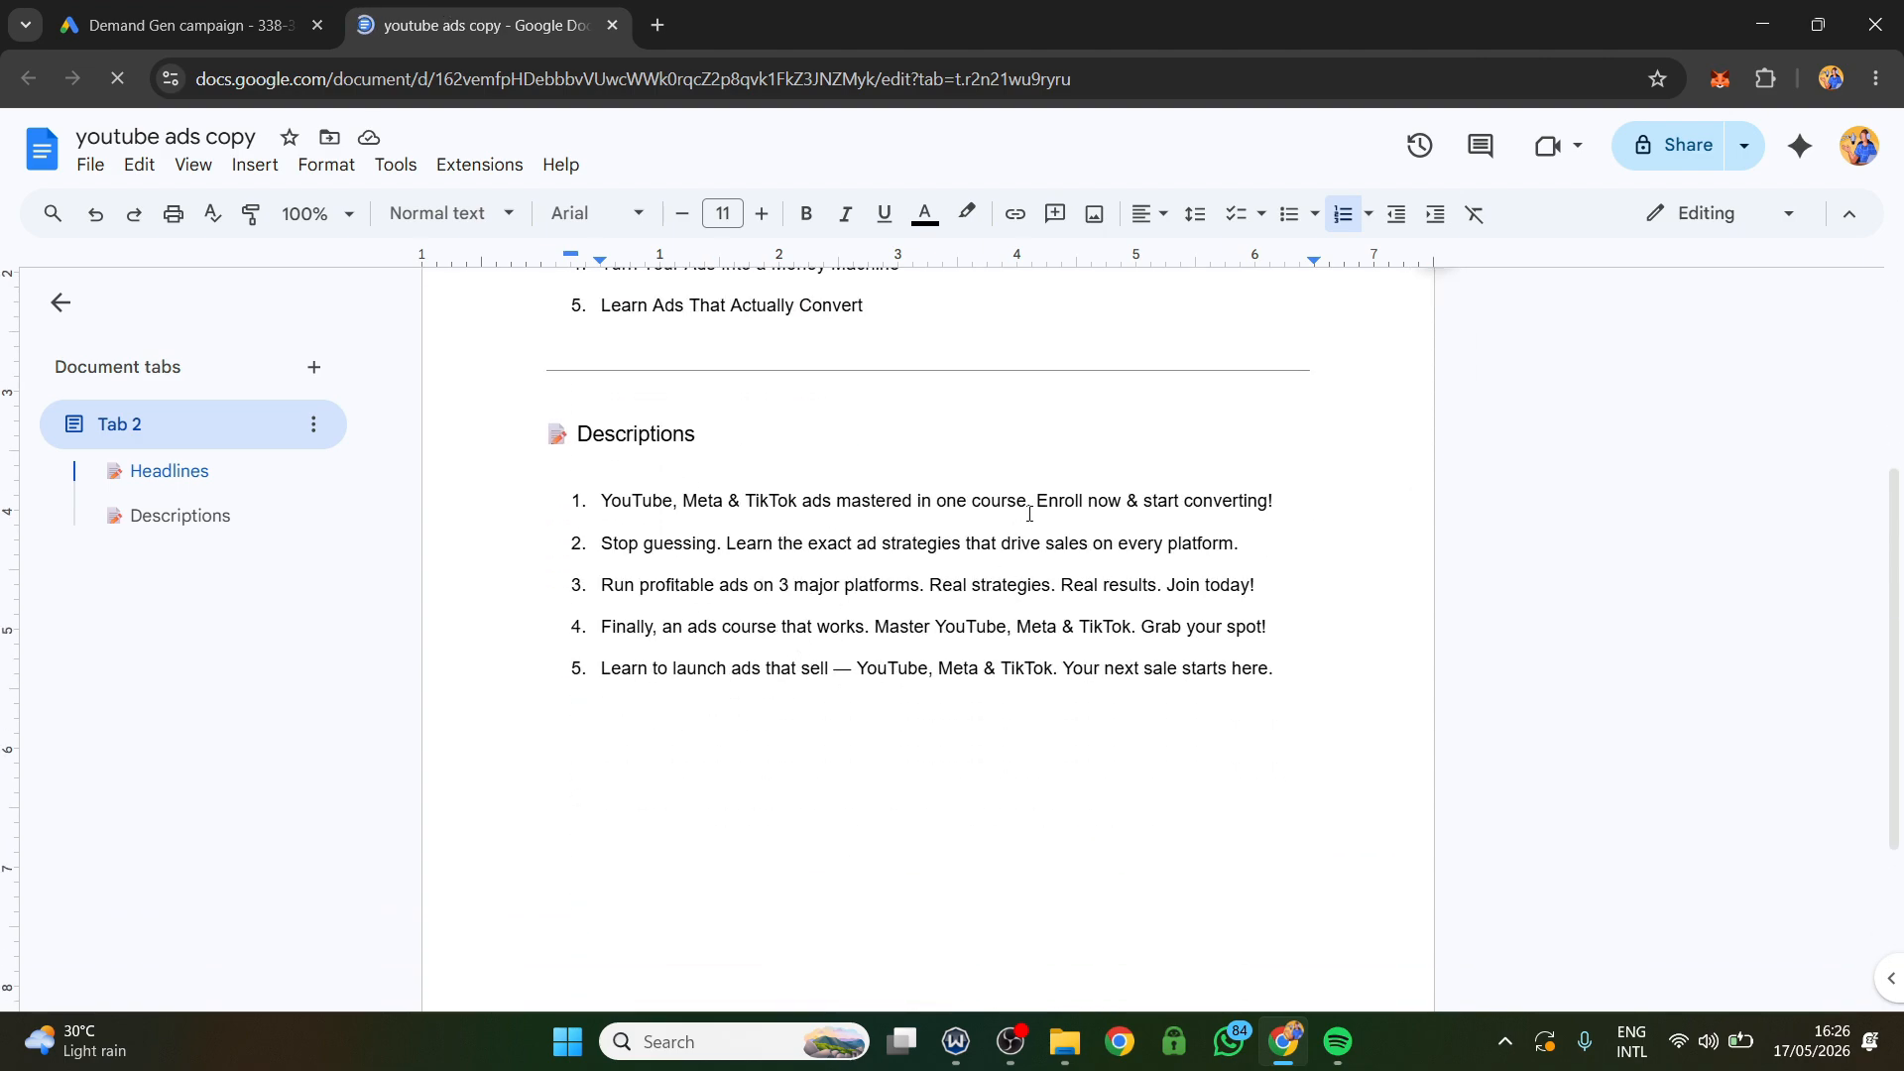
pyautogui.moveTo(1029, 514); pyautogui.dragTo(595, 509)
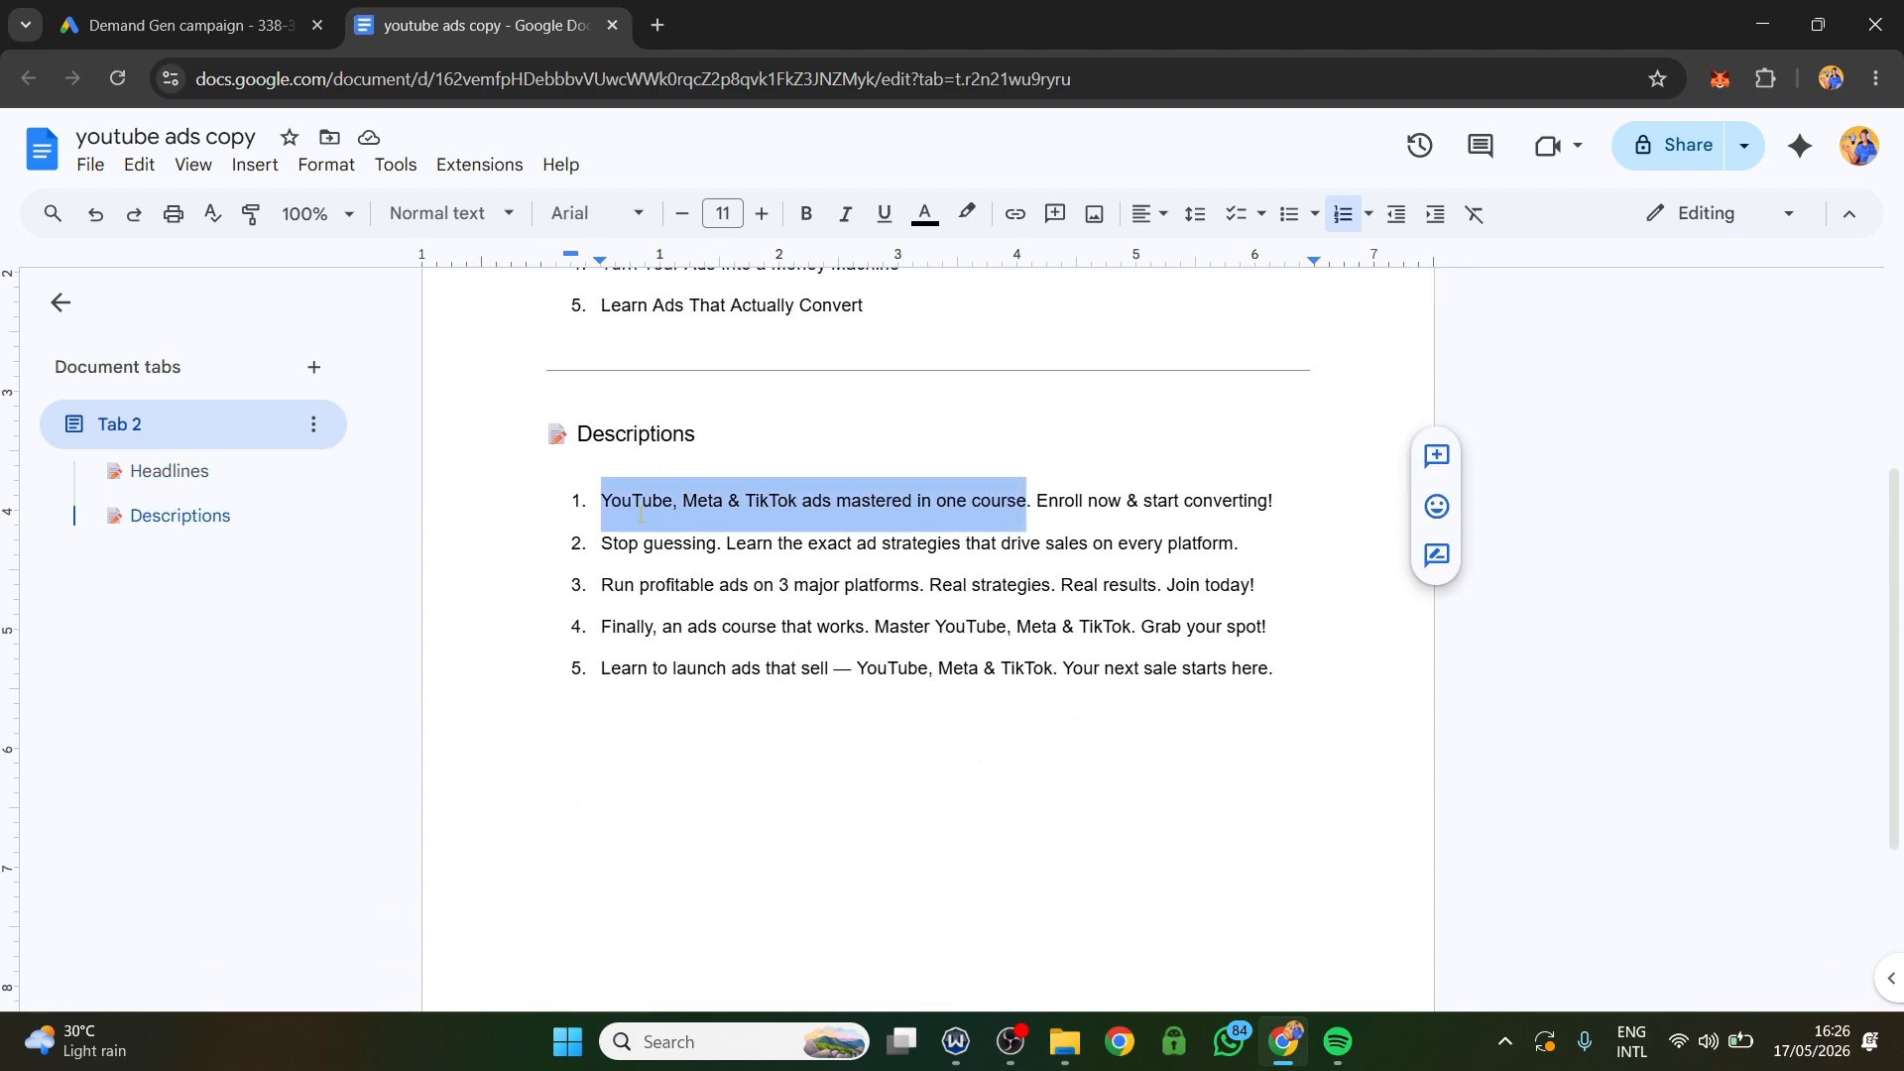
pyautogui.rightClick(641, 514)
pyautogui.click(733, 326)
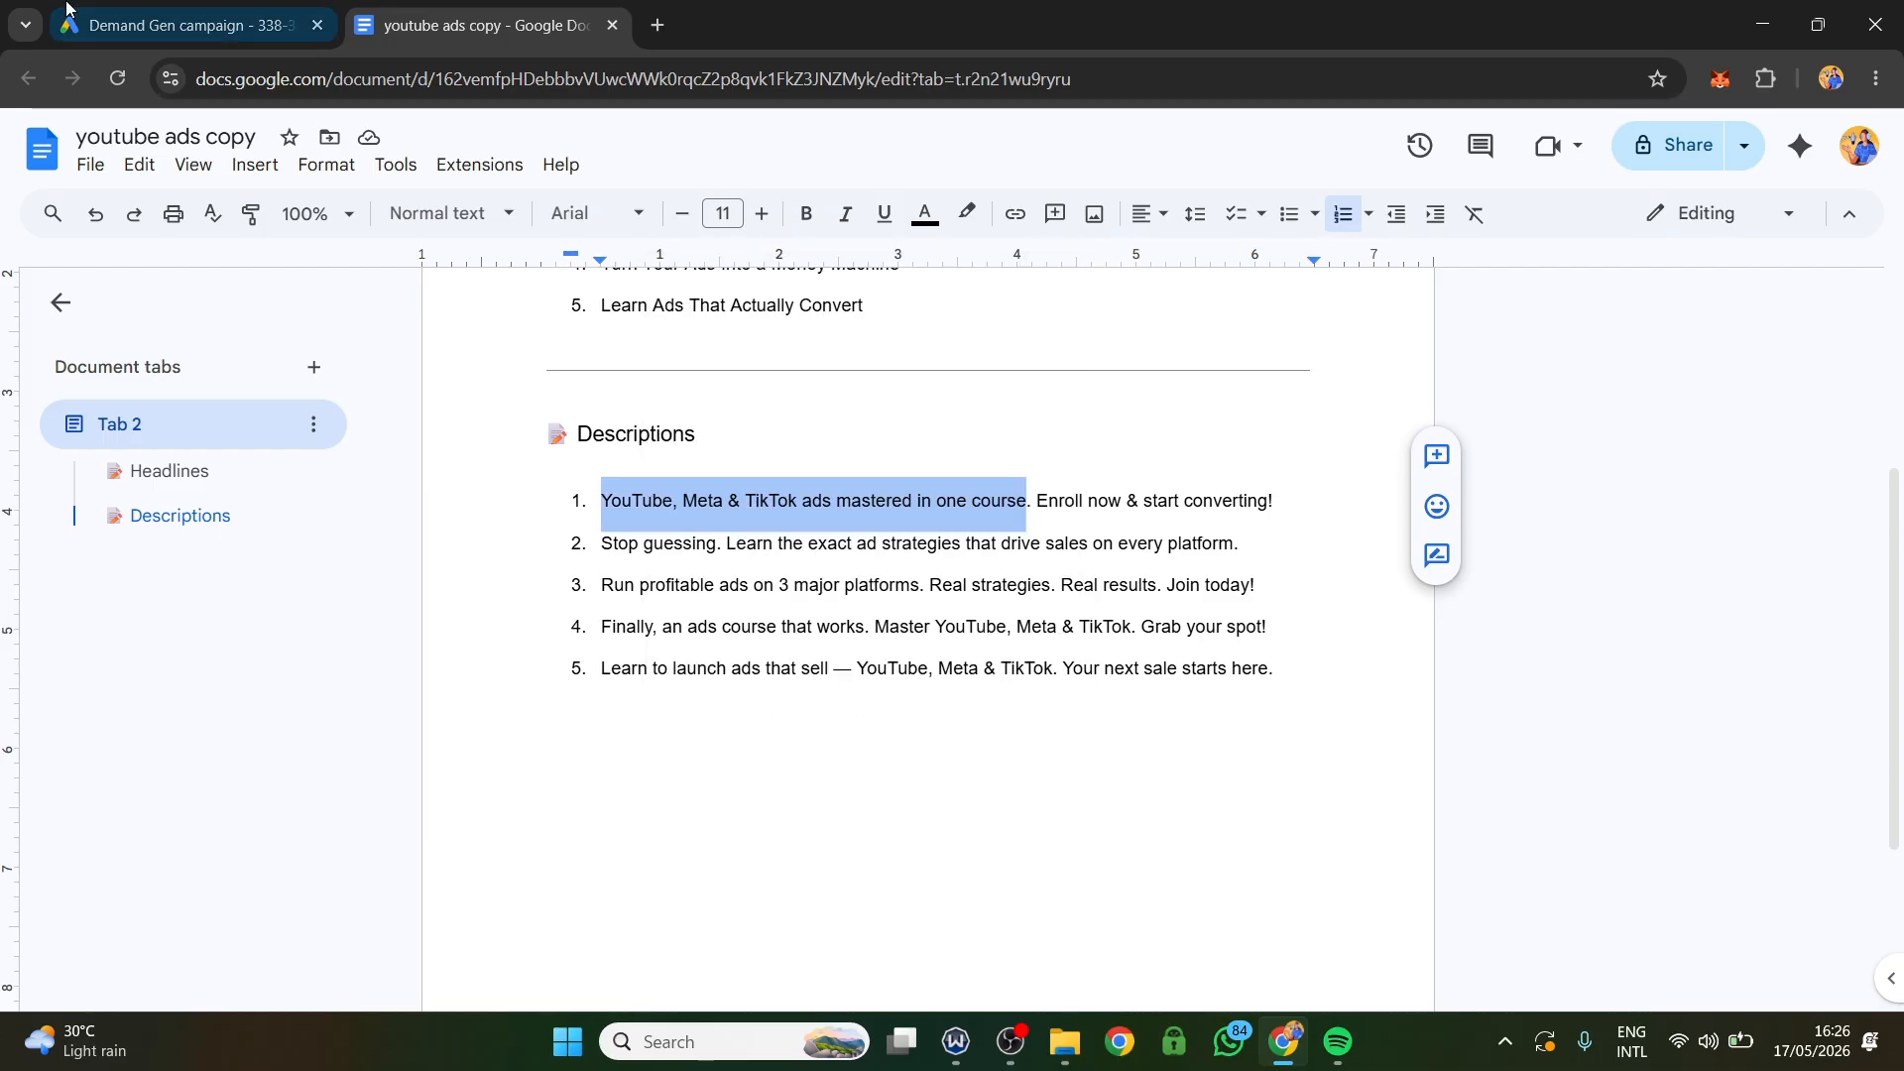
pyautogui.click(66, 8)
pyautogui.click(549, 809)
pyautogui.rightClick(548, 814)
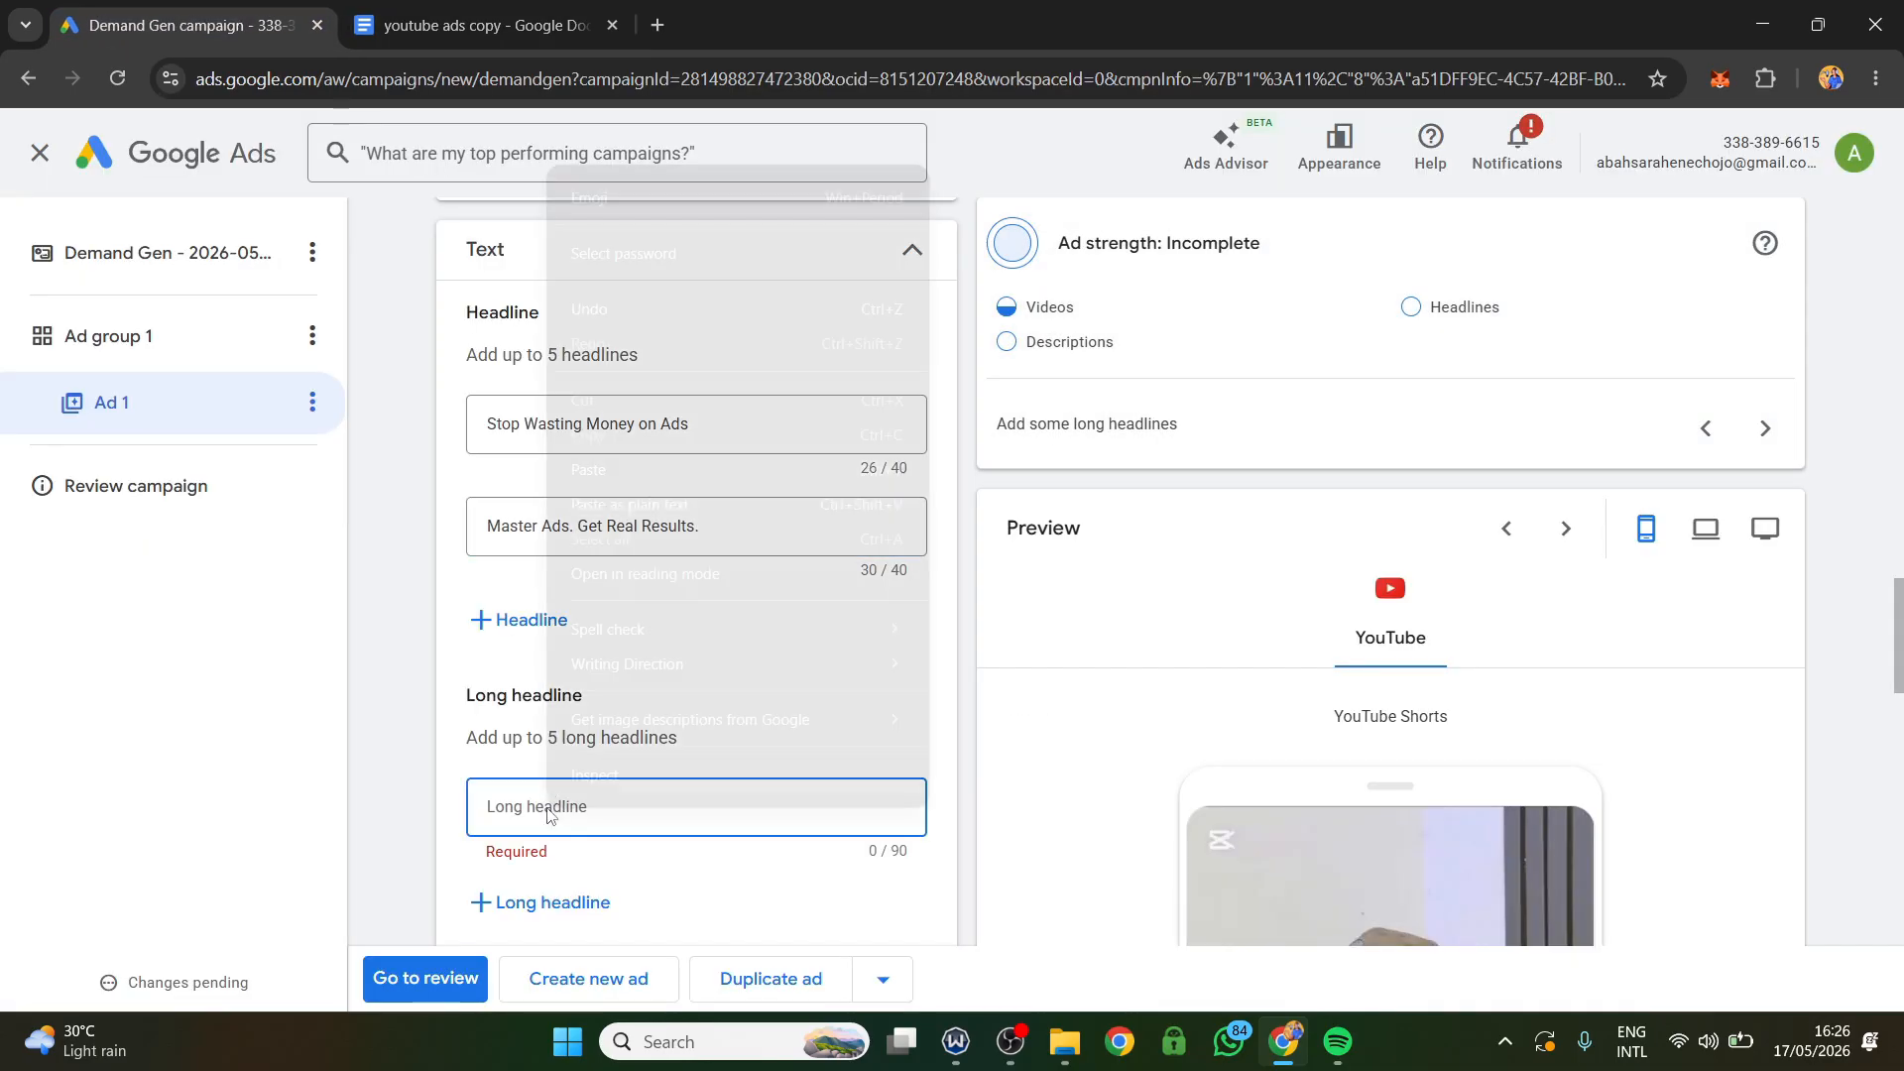
pyautogui.click(616, 457)
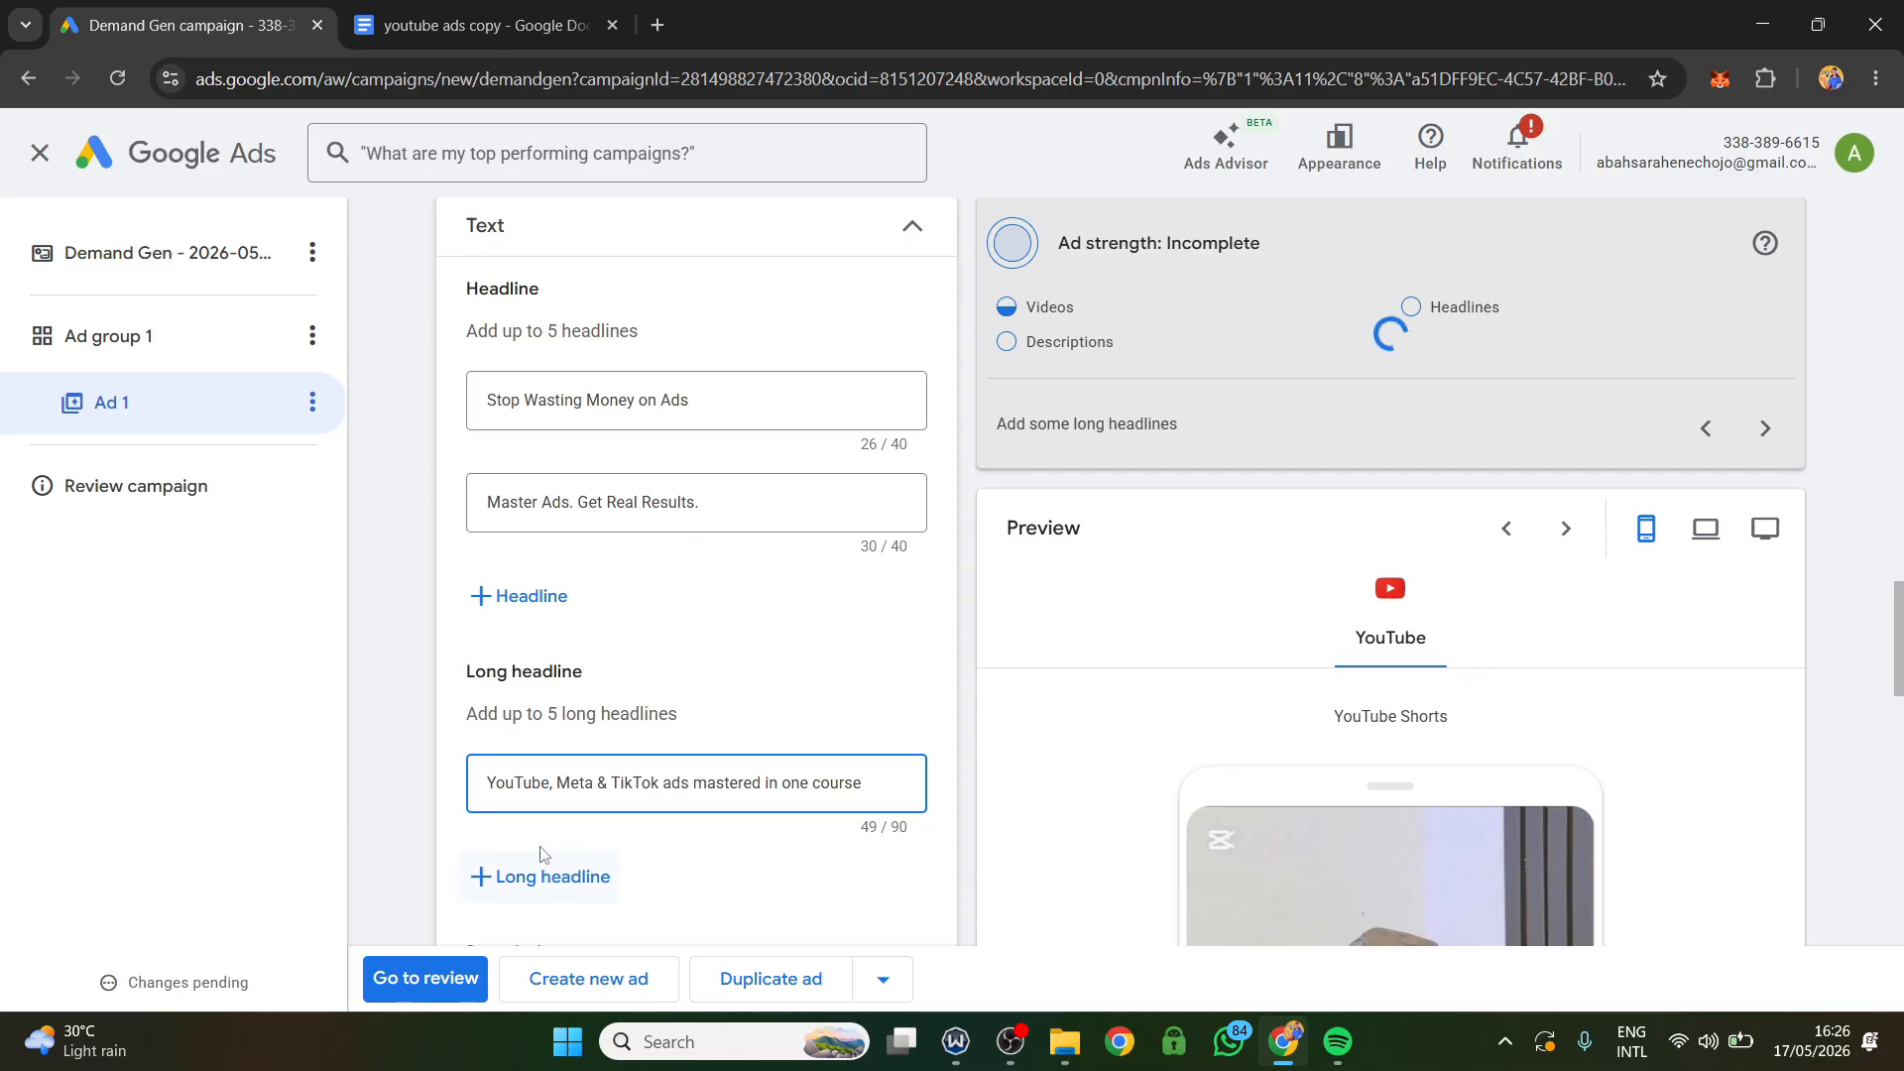
# Add a second long headline with the document's text "Stop guessing. Learn the exact ad strategies that drive sales on every platform.".
pyautogui.scroll(-3, 544, 855)
pyautogui.click(543, 527)
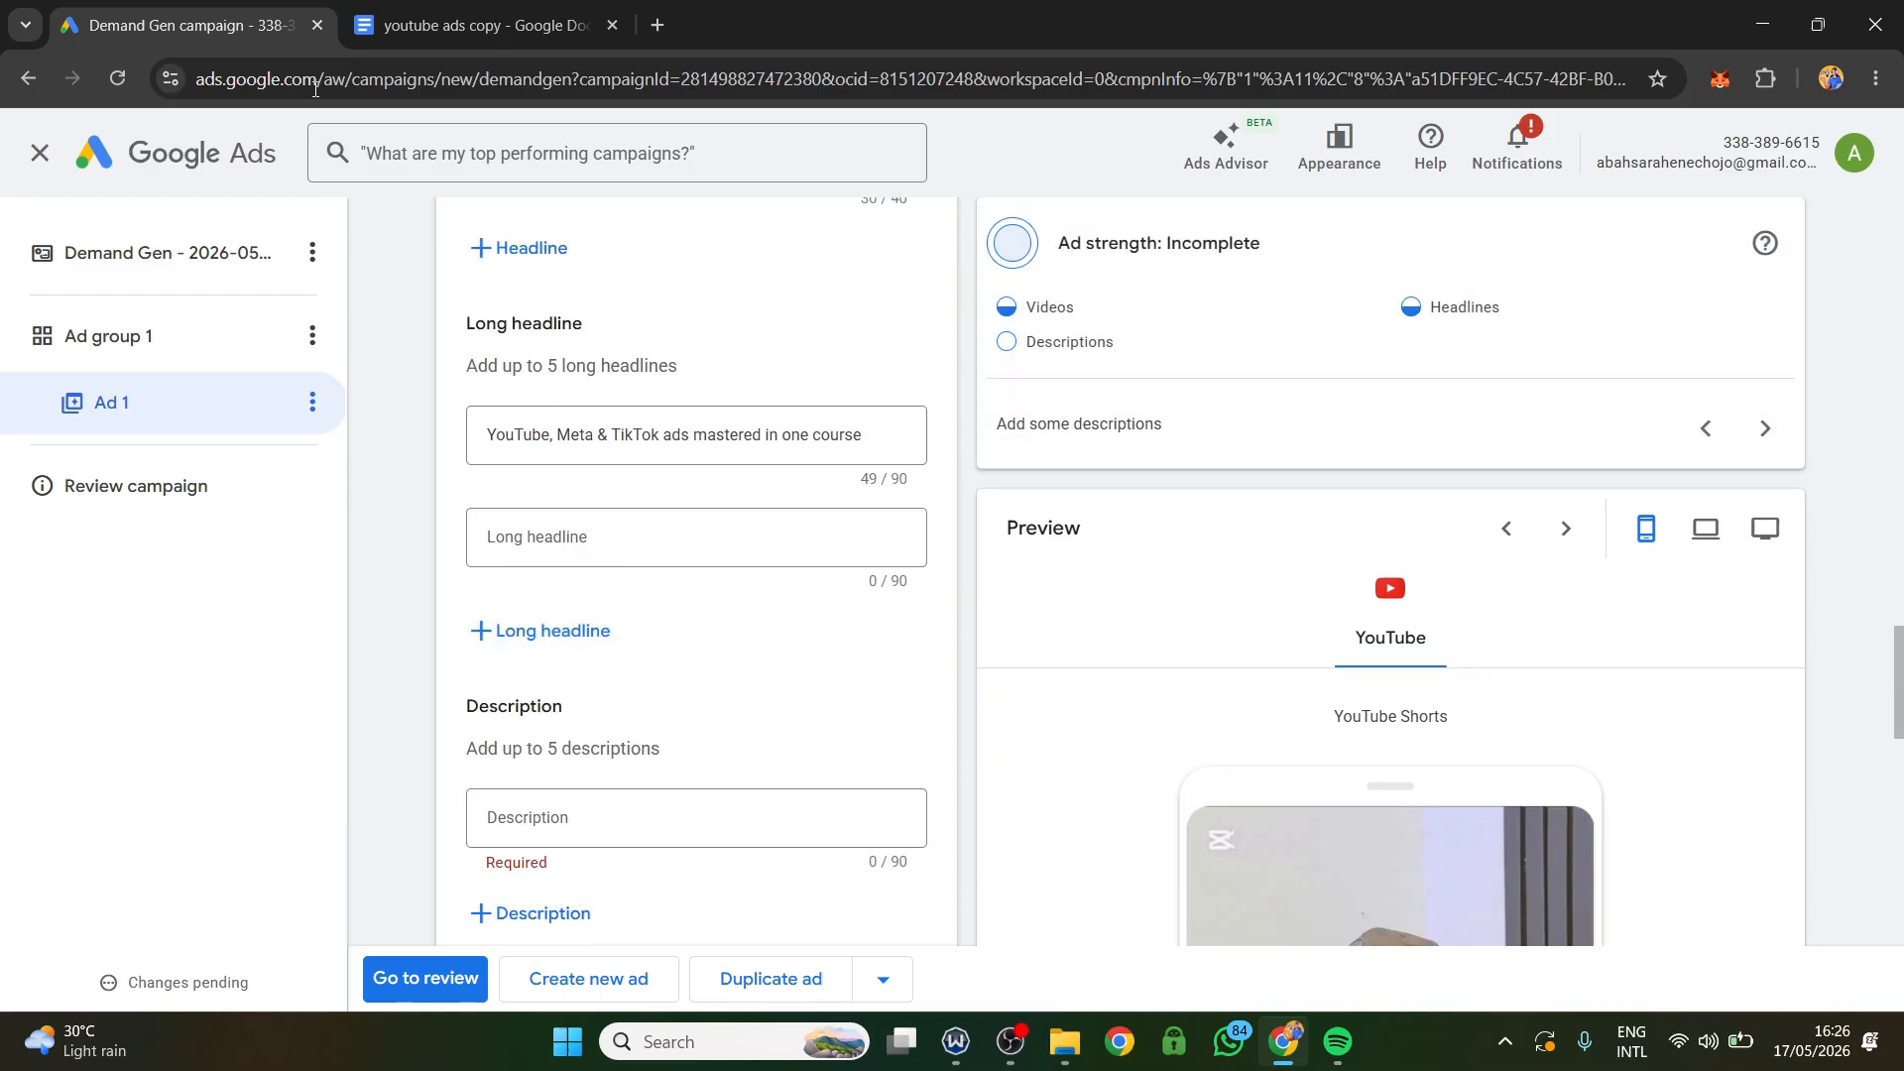
pyautogui.click(476, 25)
pyautogui.moveTo(1240, 544); pyautogui.dragTo(602, 558)
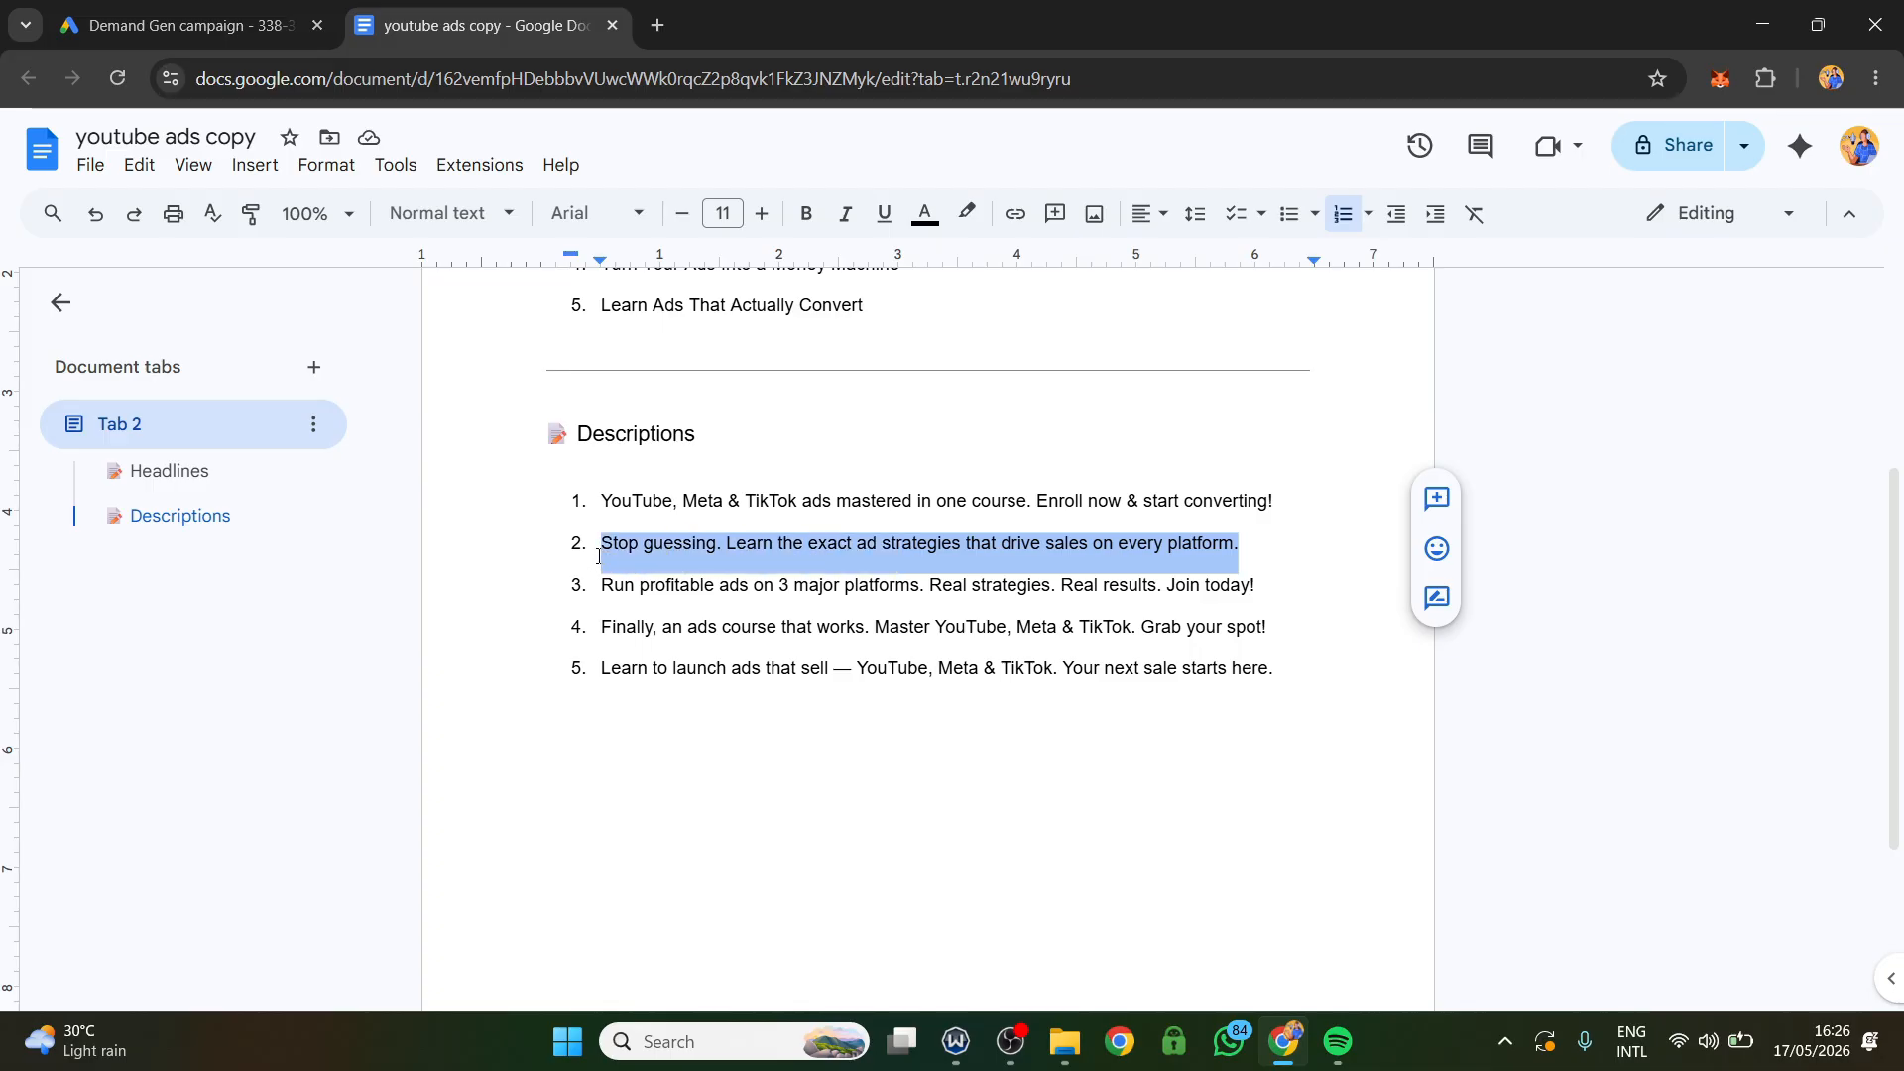
pyautogui.rightClick(605, 555)
pyautogui.click(718, 386)
pyautogui.click(188, 25)
pyautogui.click(515, 543)
pyautogui.rightClick(516, 543)
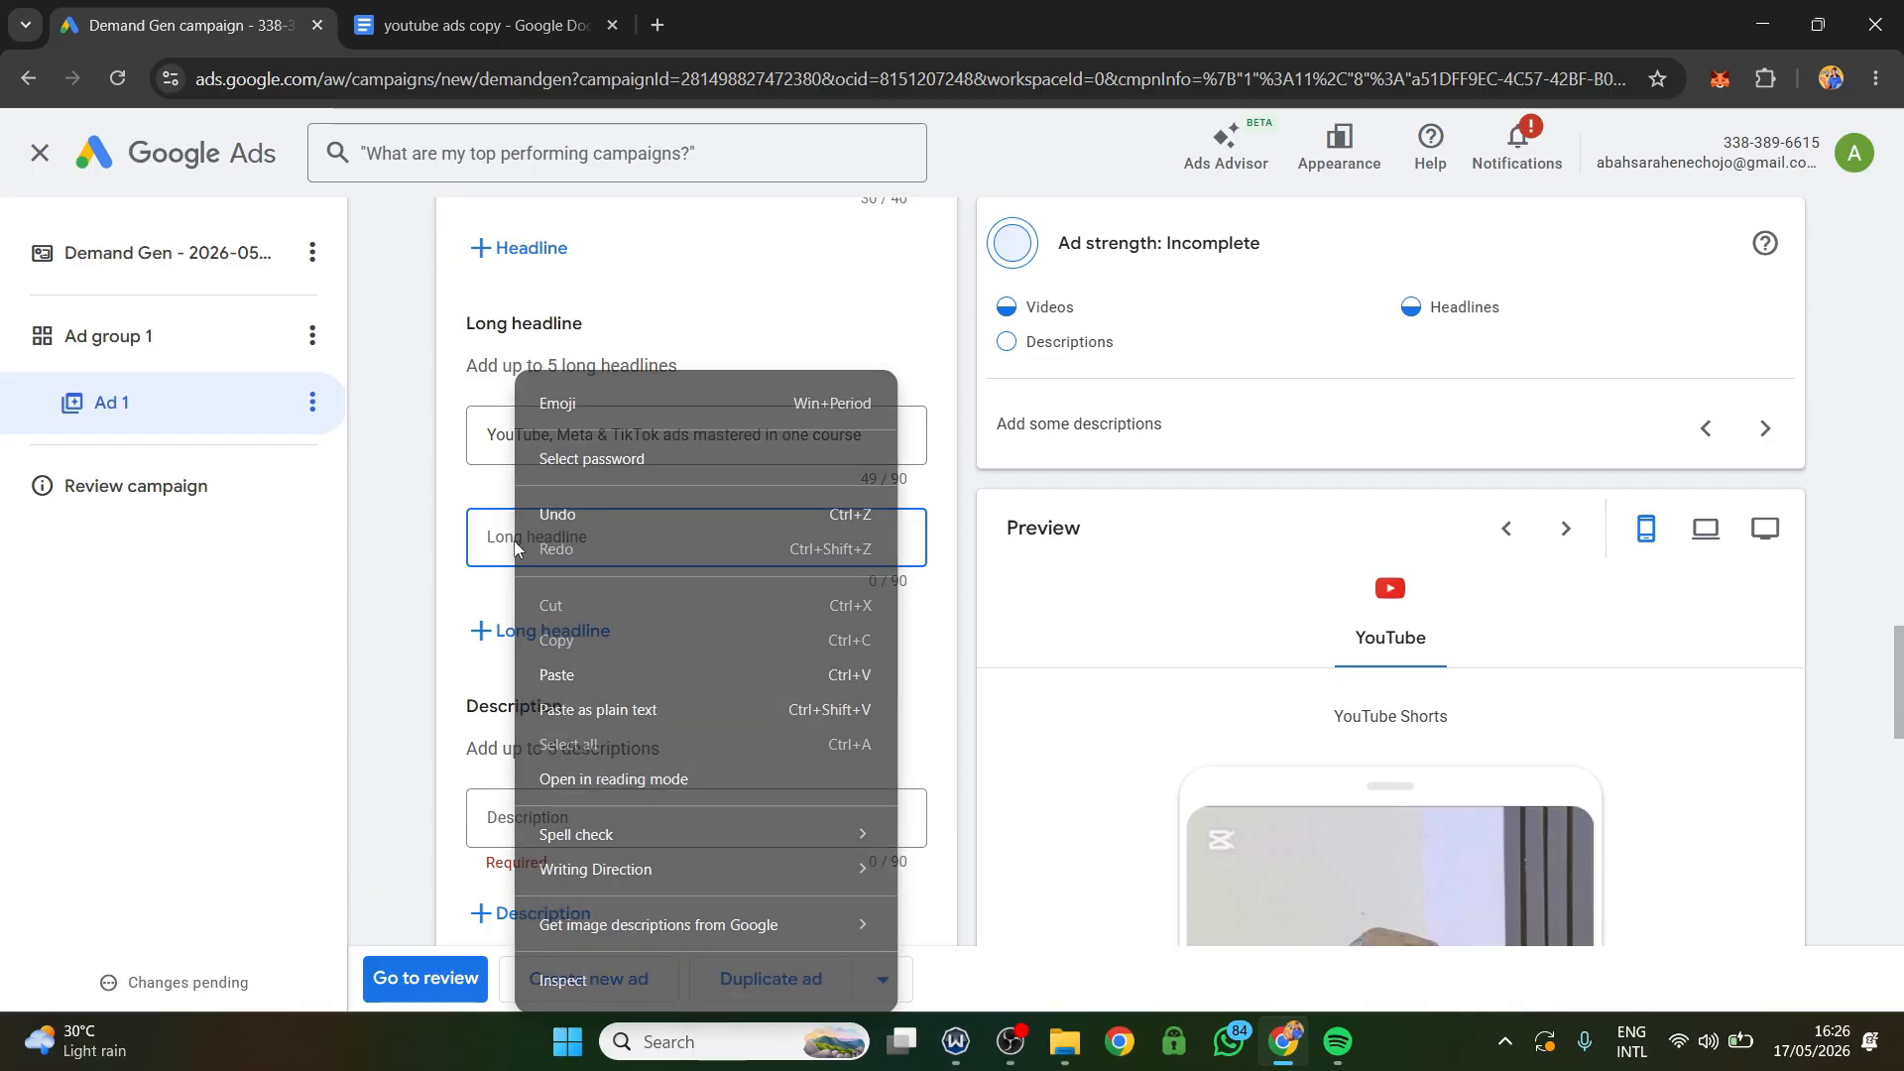
pyautogui.click(629, 665)
# Fill the ad's first description with the document's "Learn to launch ads that sell — YouTube, Meta & TikTok. Your next sale starts here.".
pyautogui.scroll(-1, 629, 734)
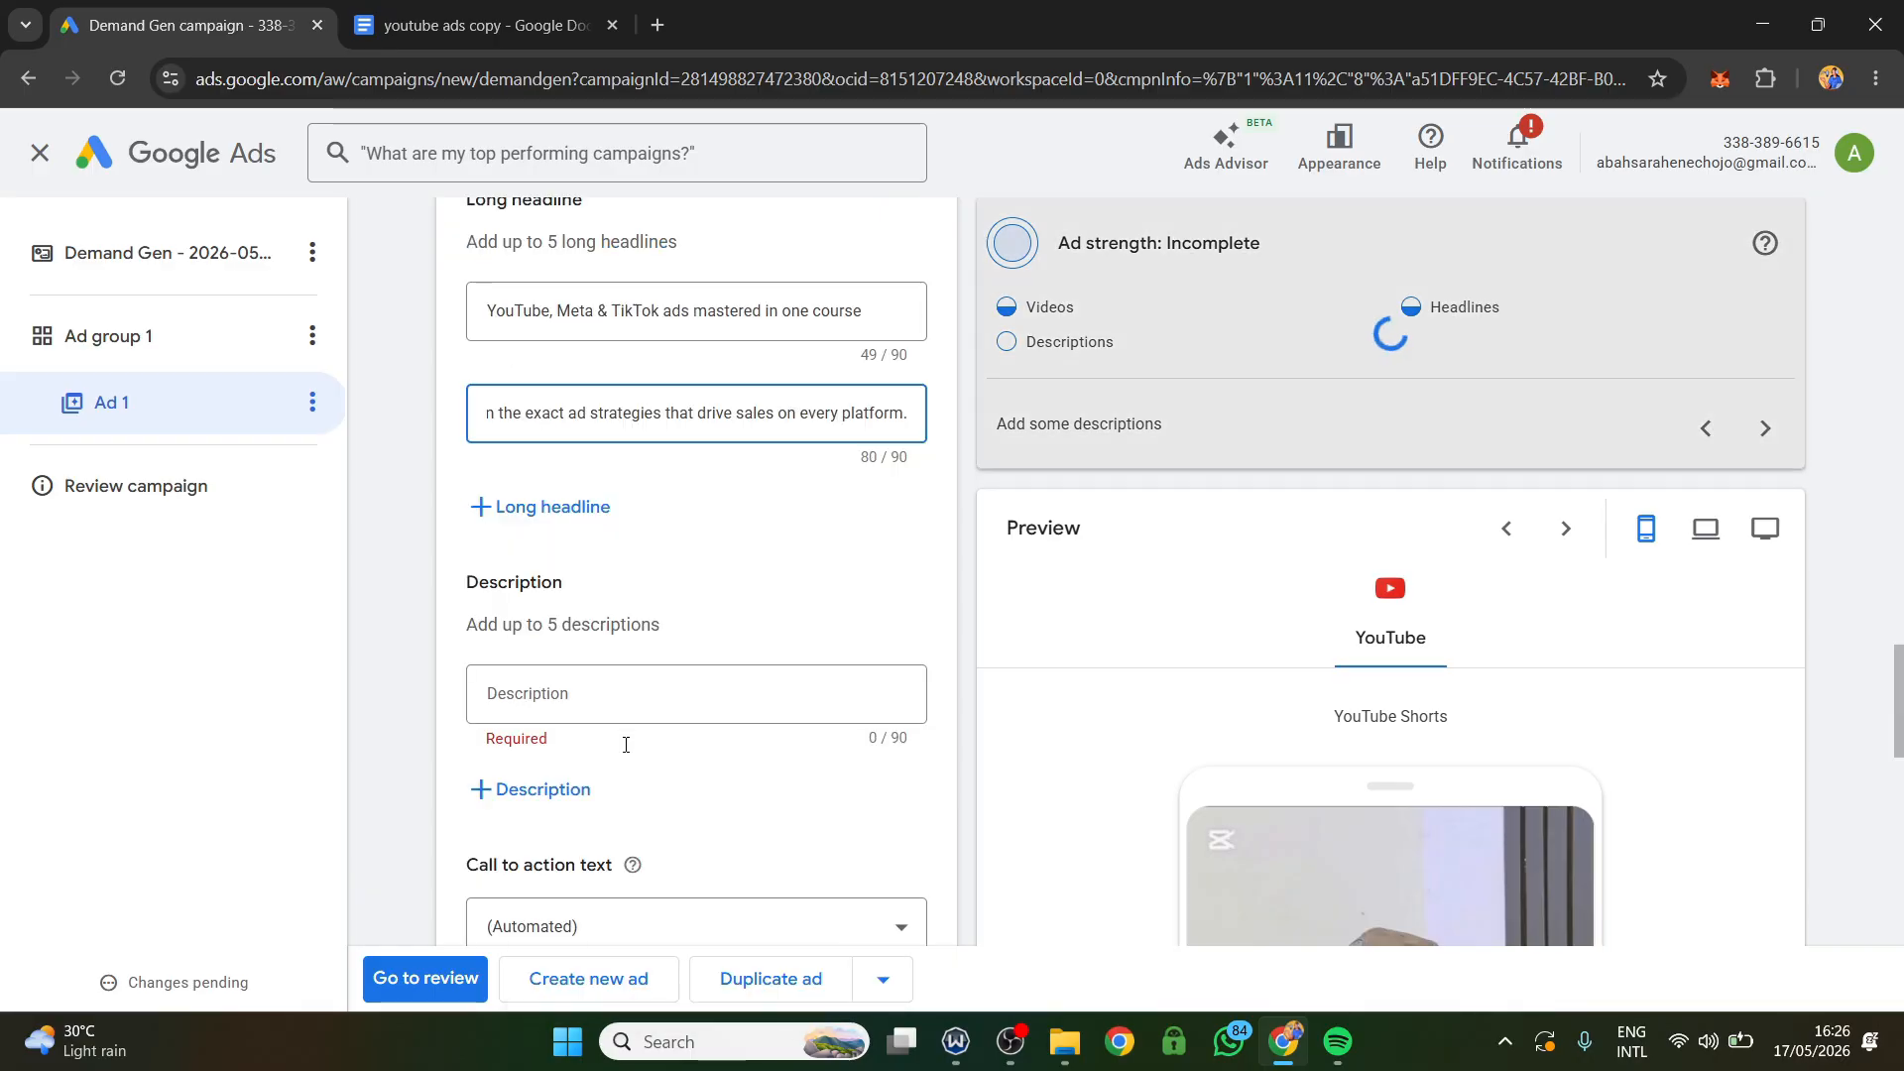
pyautogui.click(486, 25)
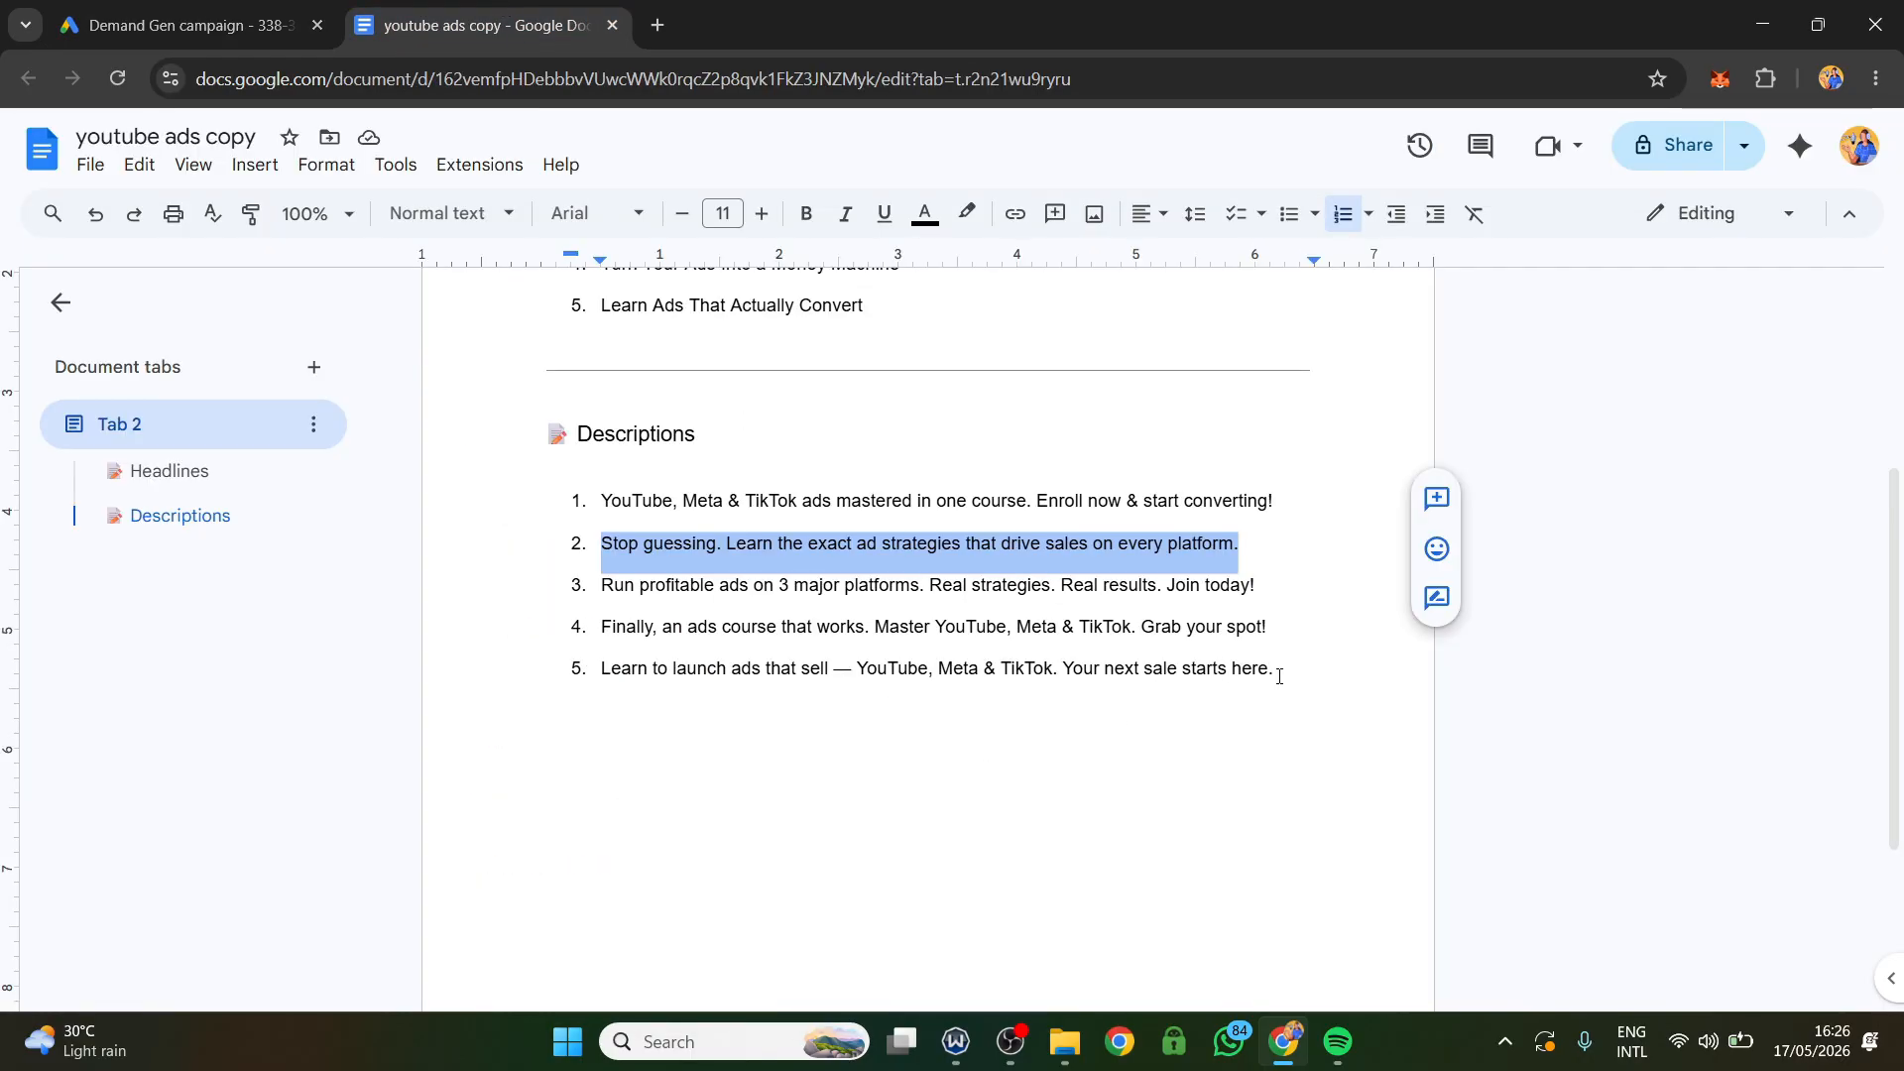
pyautogui.moveTo(1278, 676); pyautogui.dragTo(607, 700)
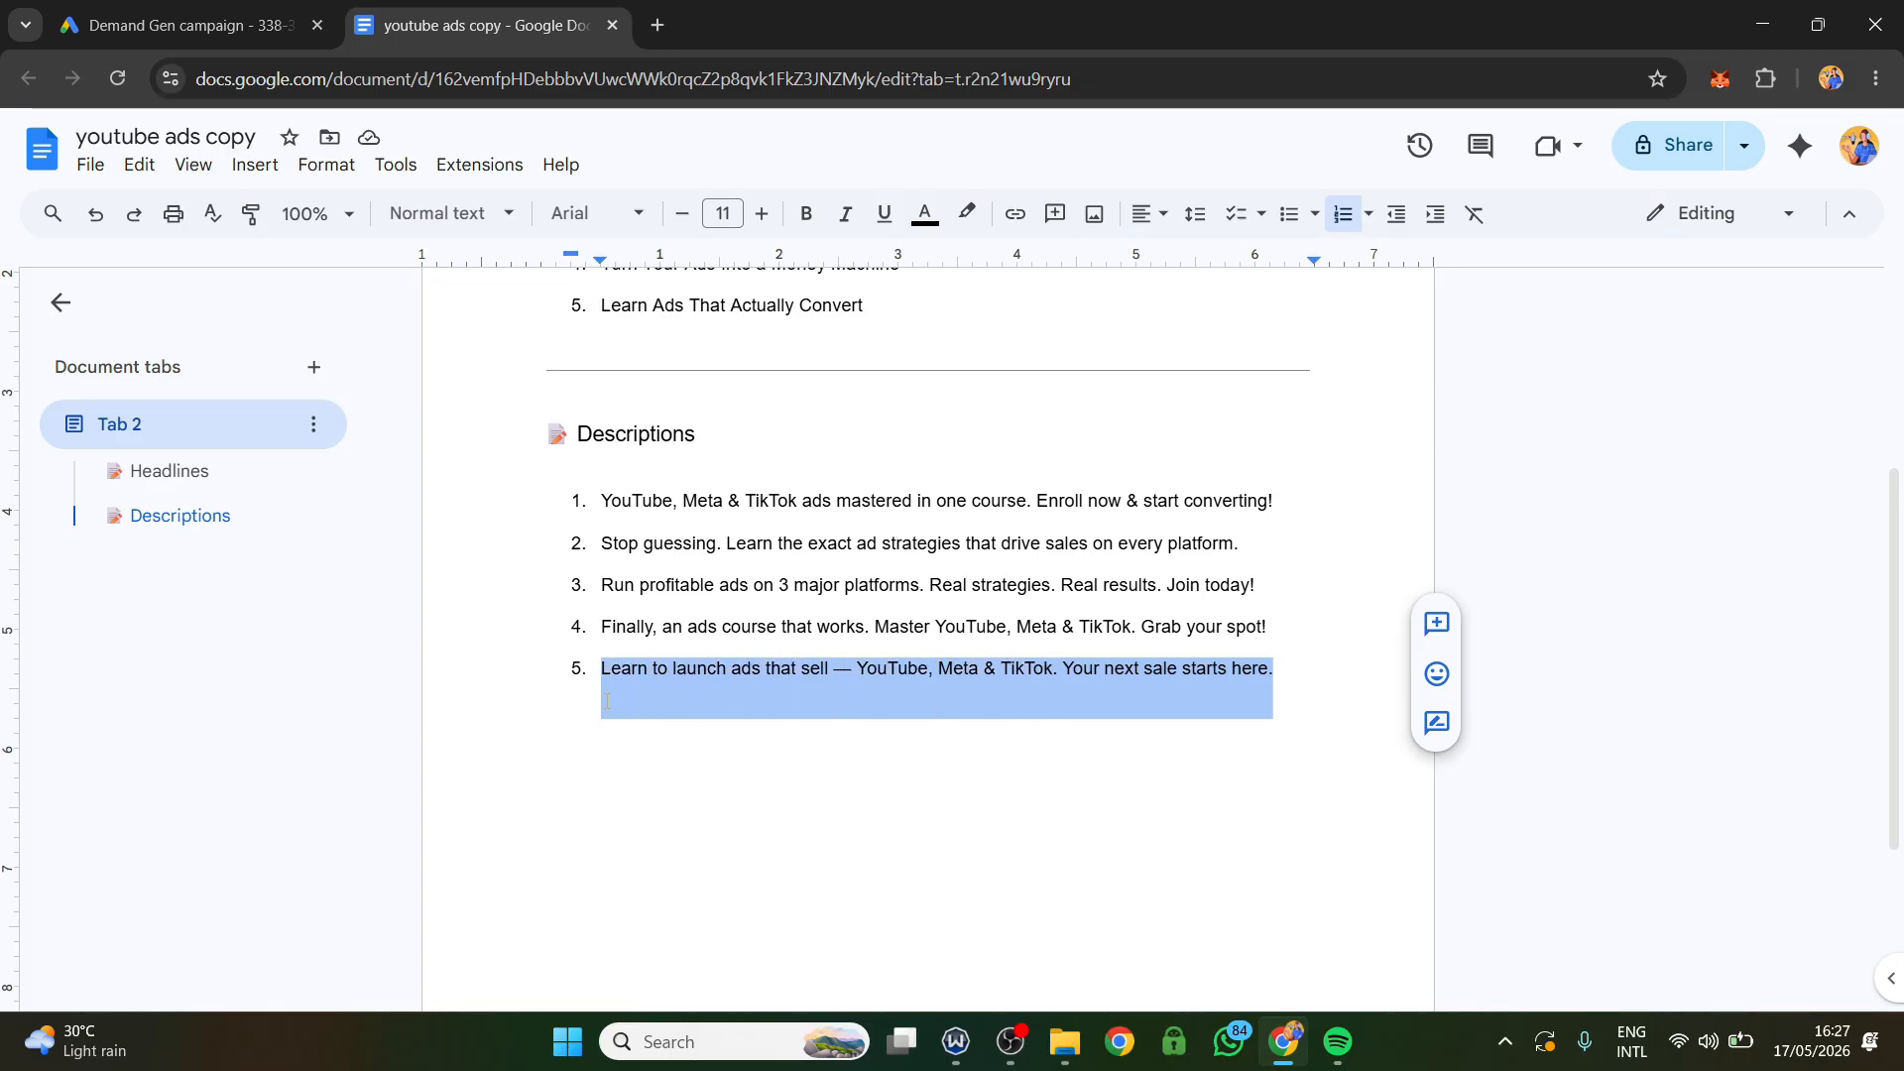
pyautogui.rightClick(625, 694)
pyautogui.click(740, 365)
pyautogui.click(268, 25)
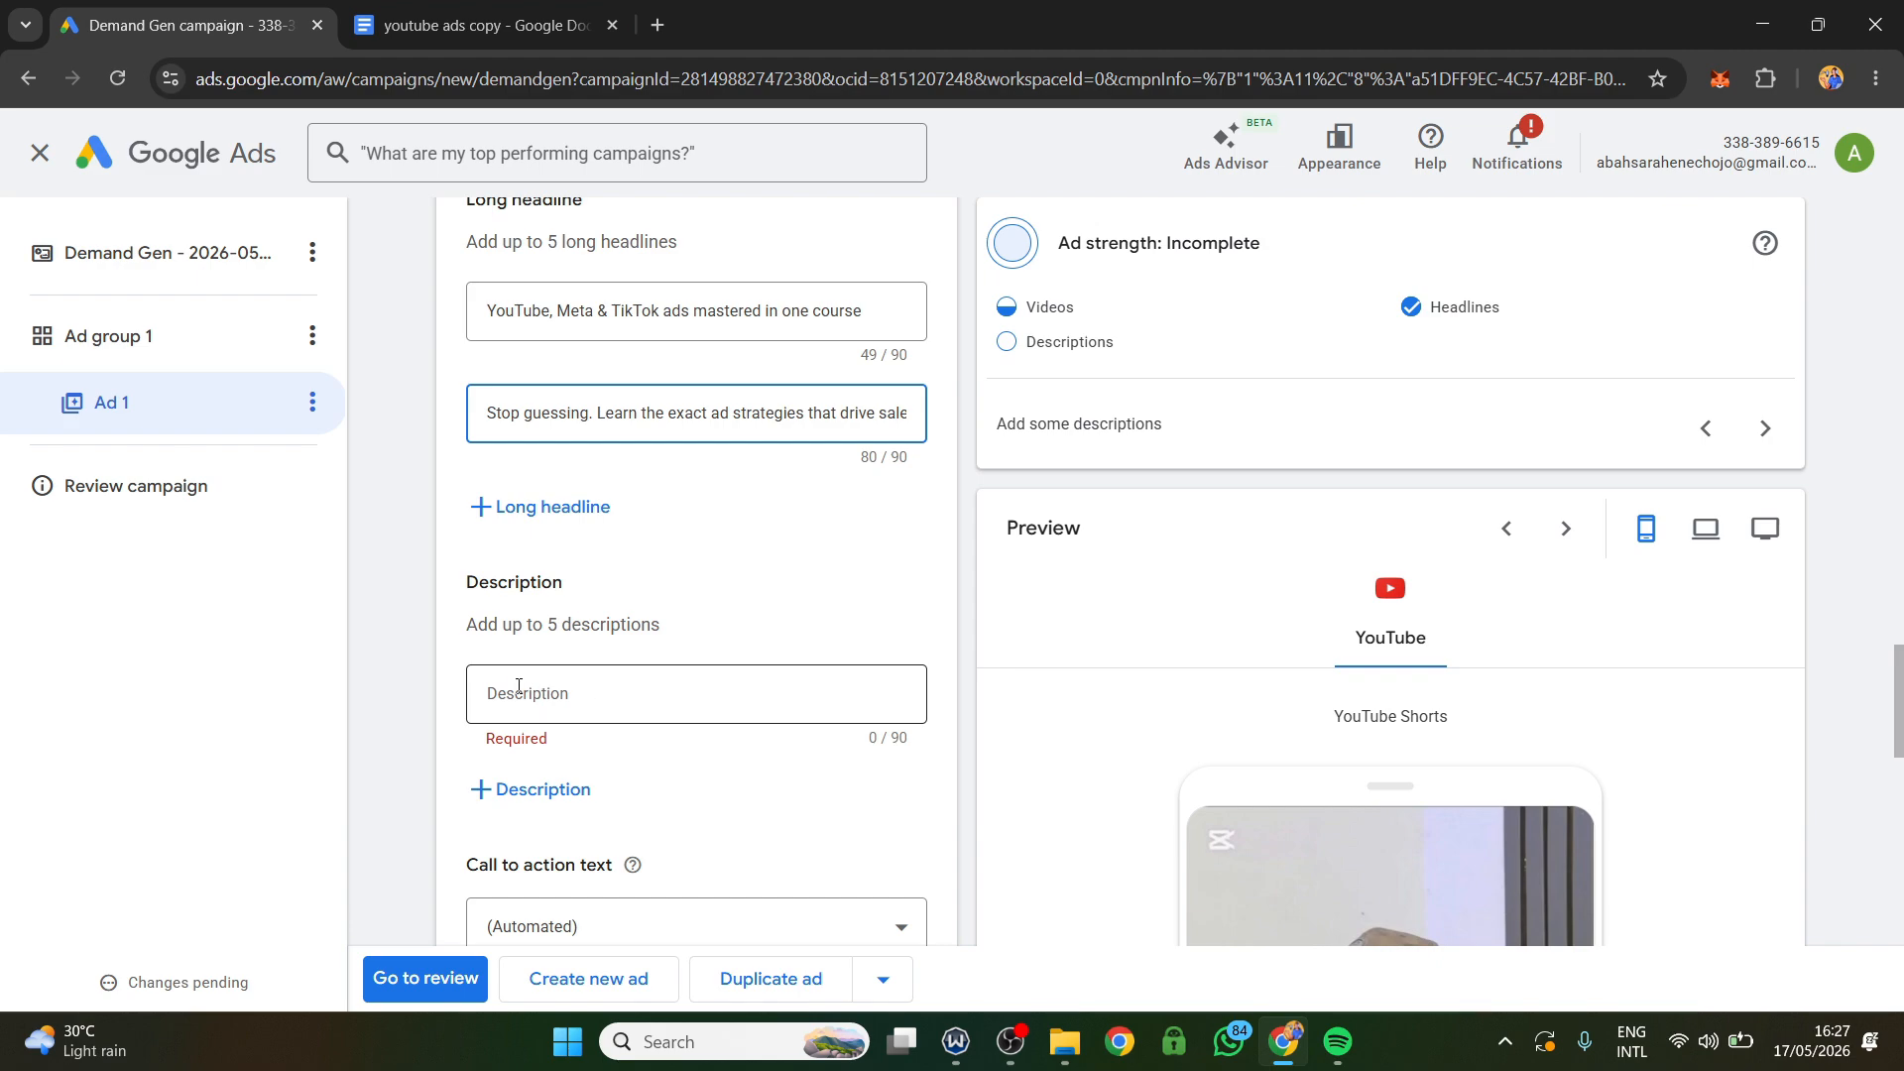
pyautogui.click(516, 689)
pyautogui.rightClick(517, 688)
pyautogui.click(611, 337)
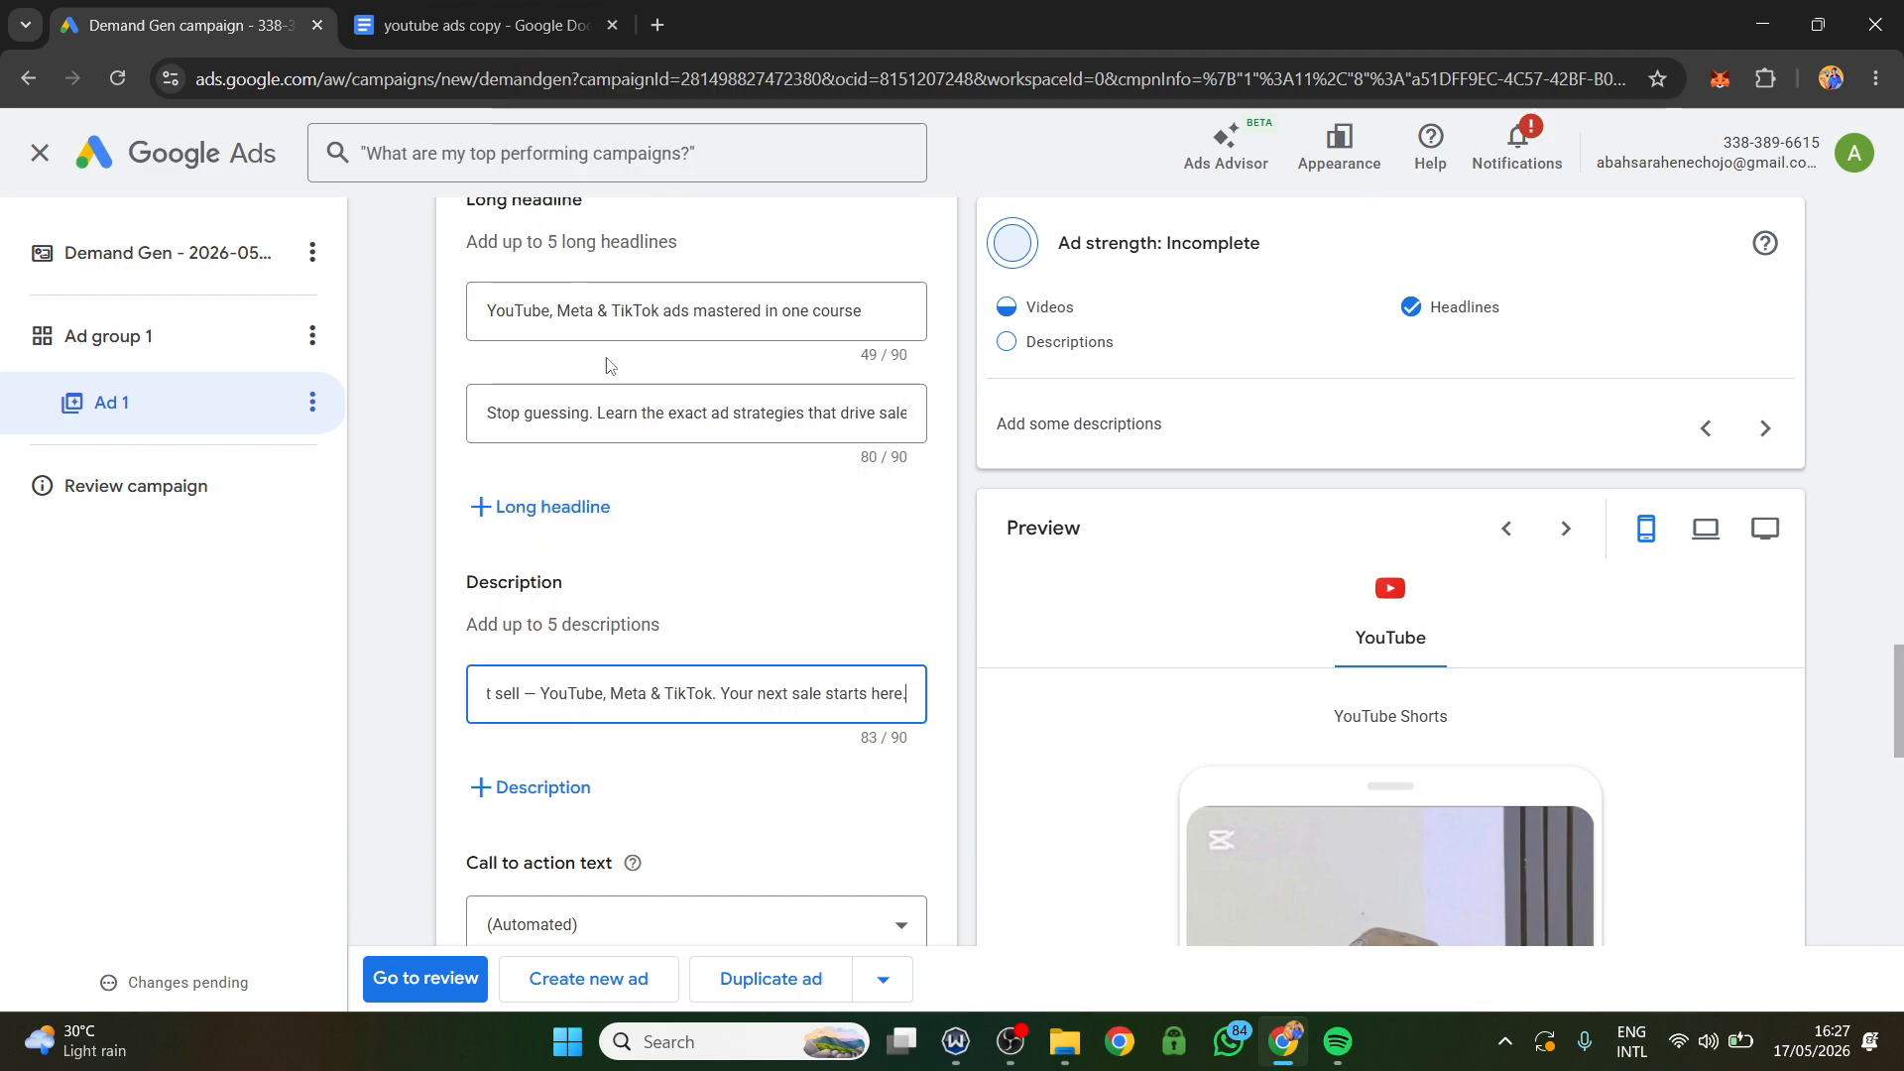
# Add a second description with the document's "Finally, an ads course that works. Master YouTube, Meta & TikTok. Grab your spot!".
pyautogui.scroll(-1, 714, 839)
pyautogui.click(566, 794)
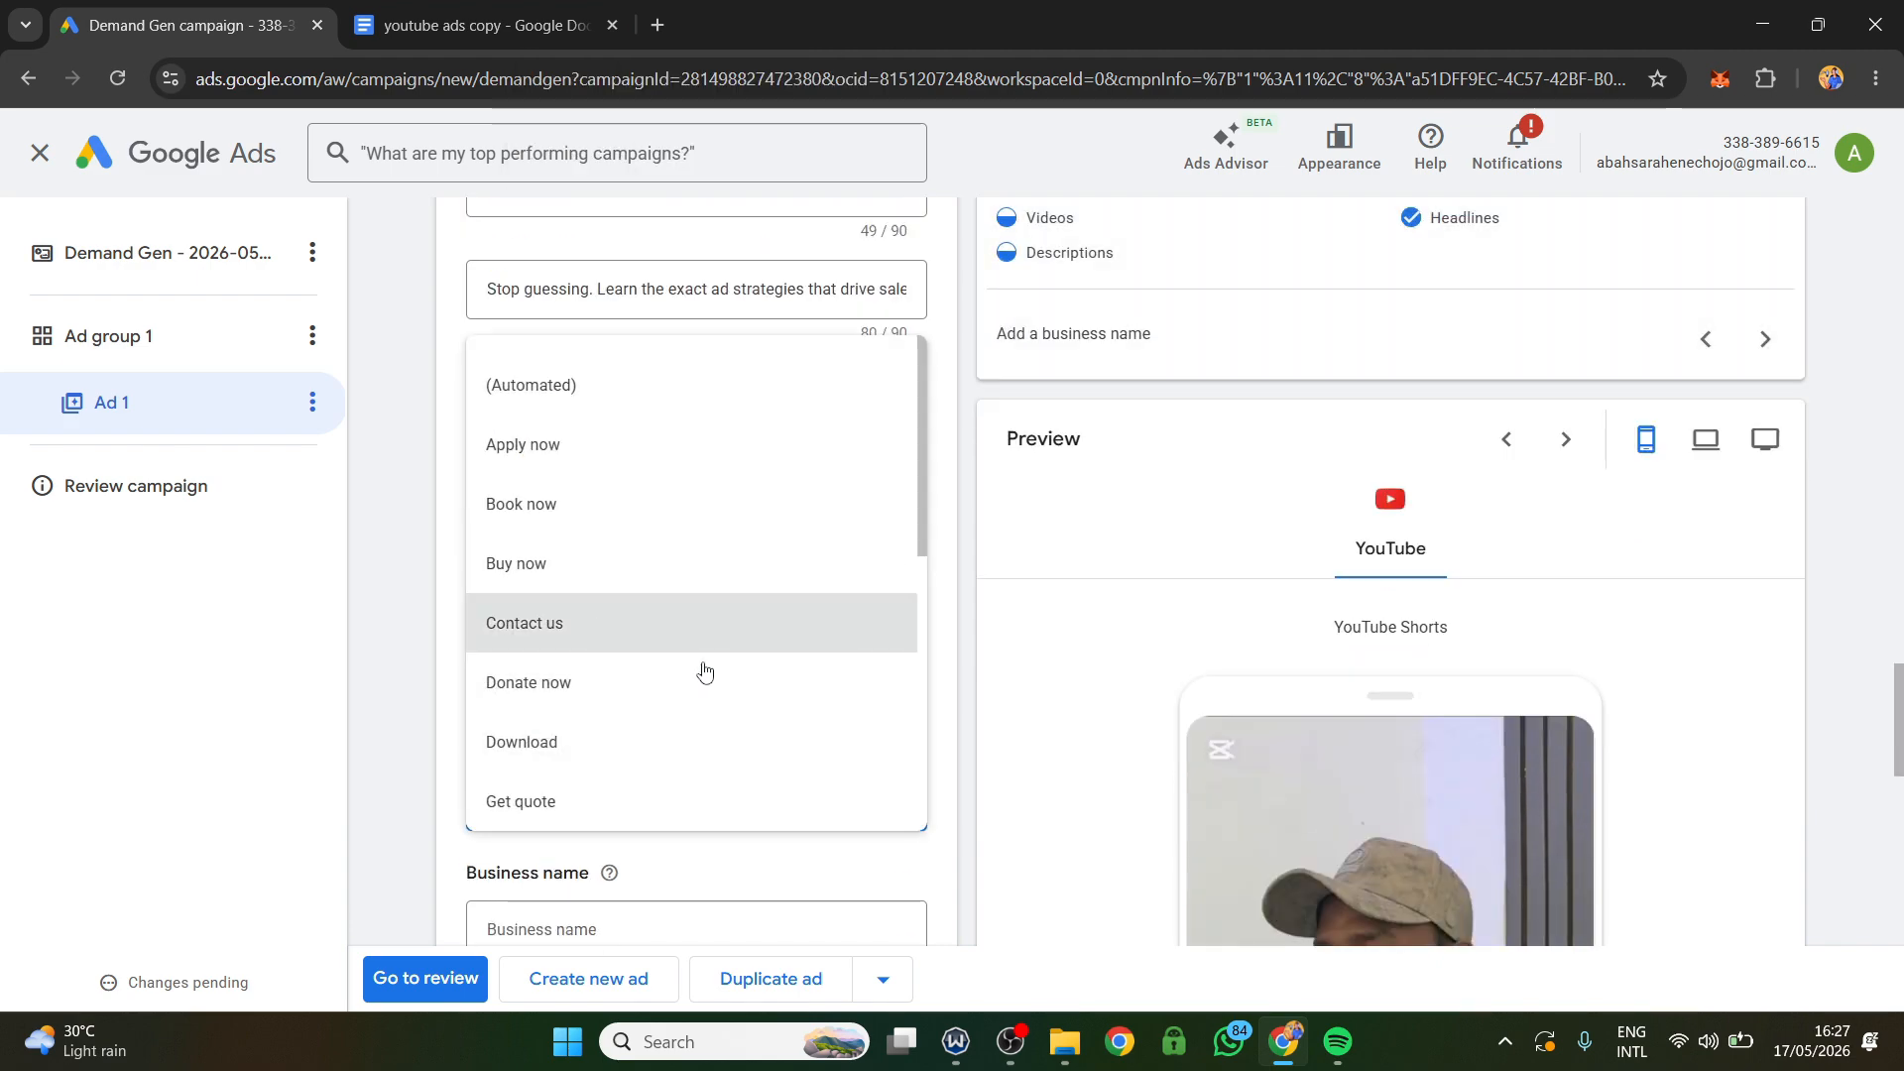
pyautogui.click(402, 711)
pyautogui.click(532, 659)
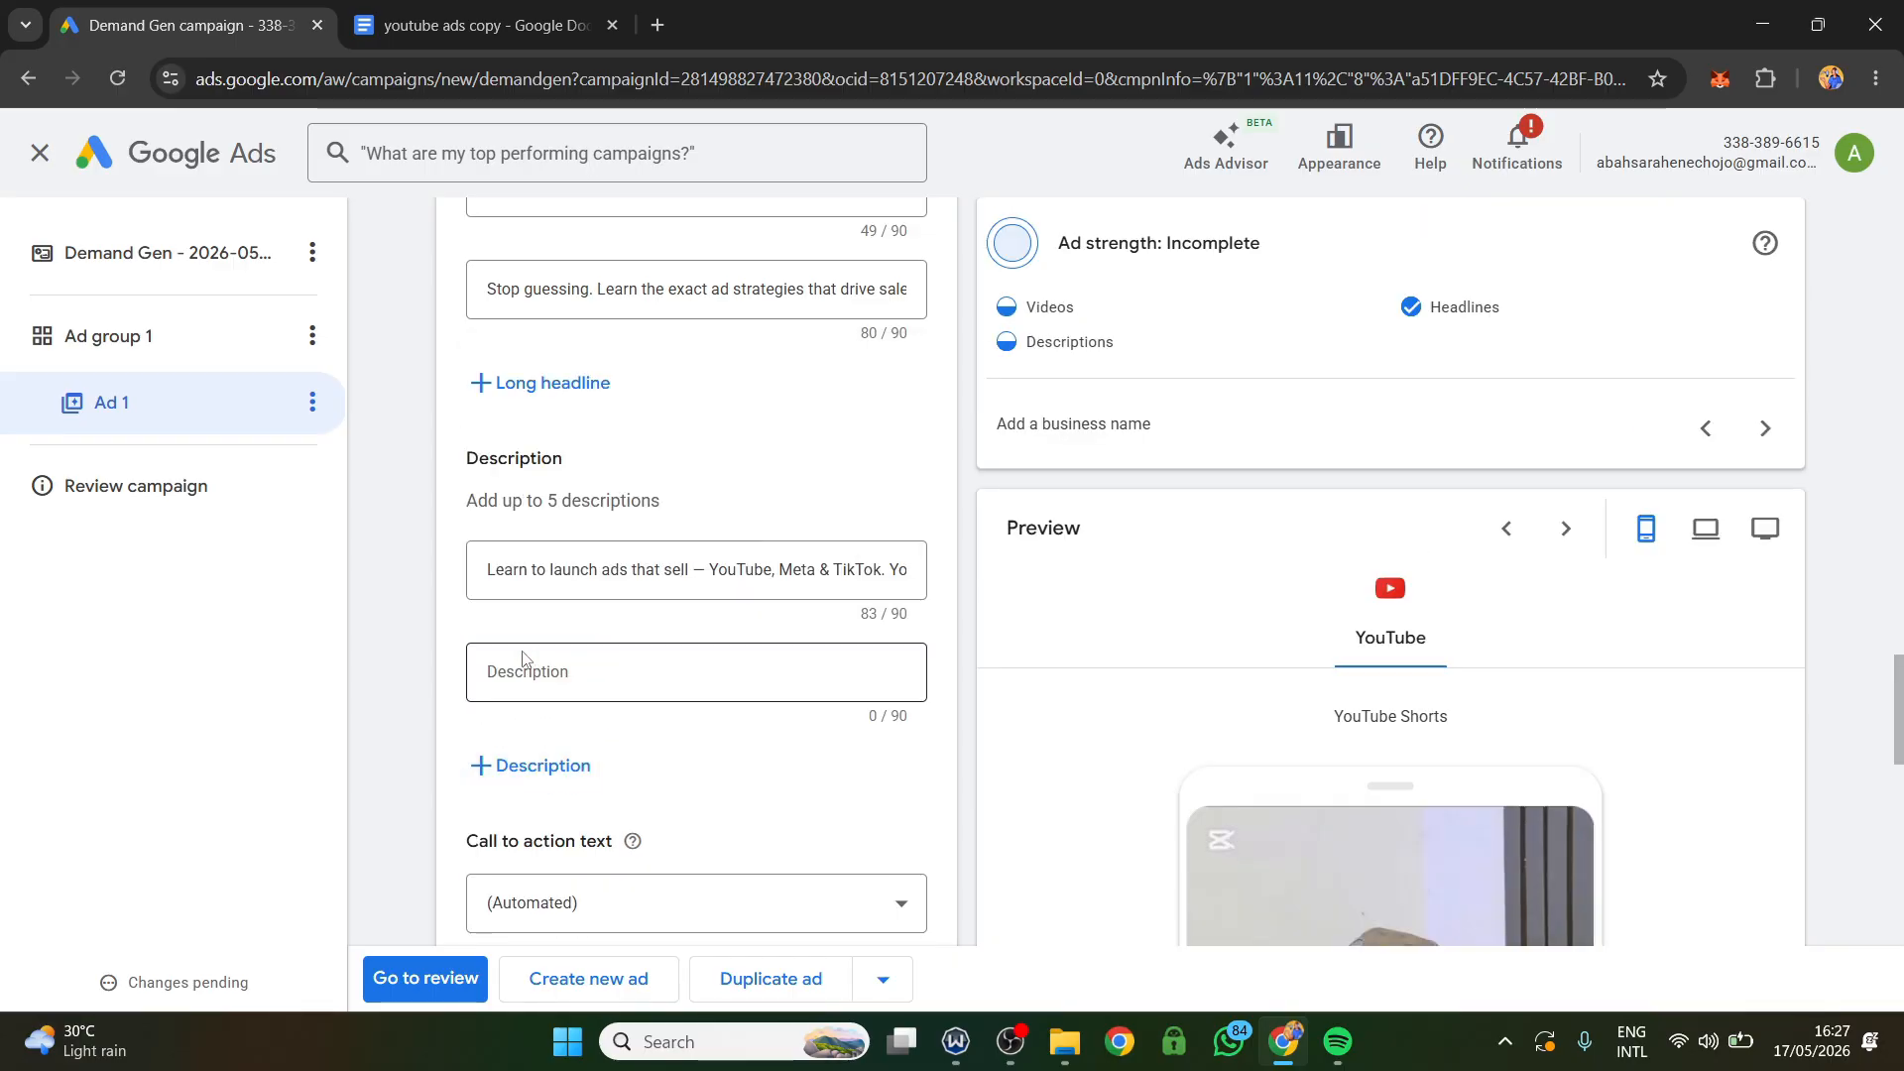
pyautogui.click(481, 25)
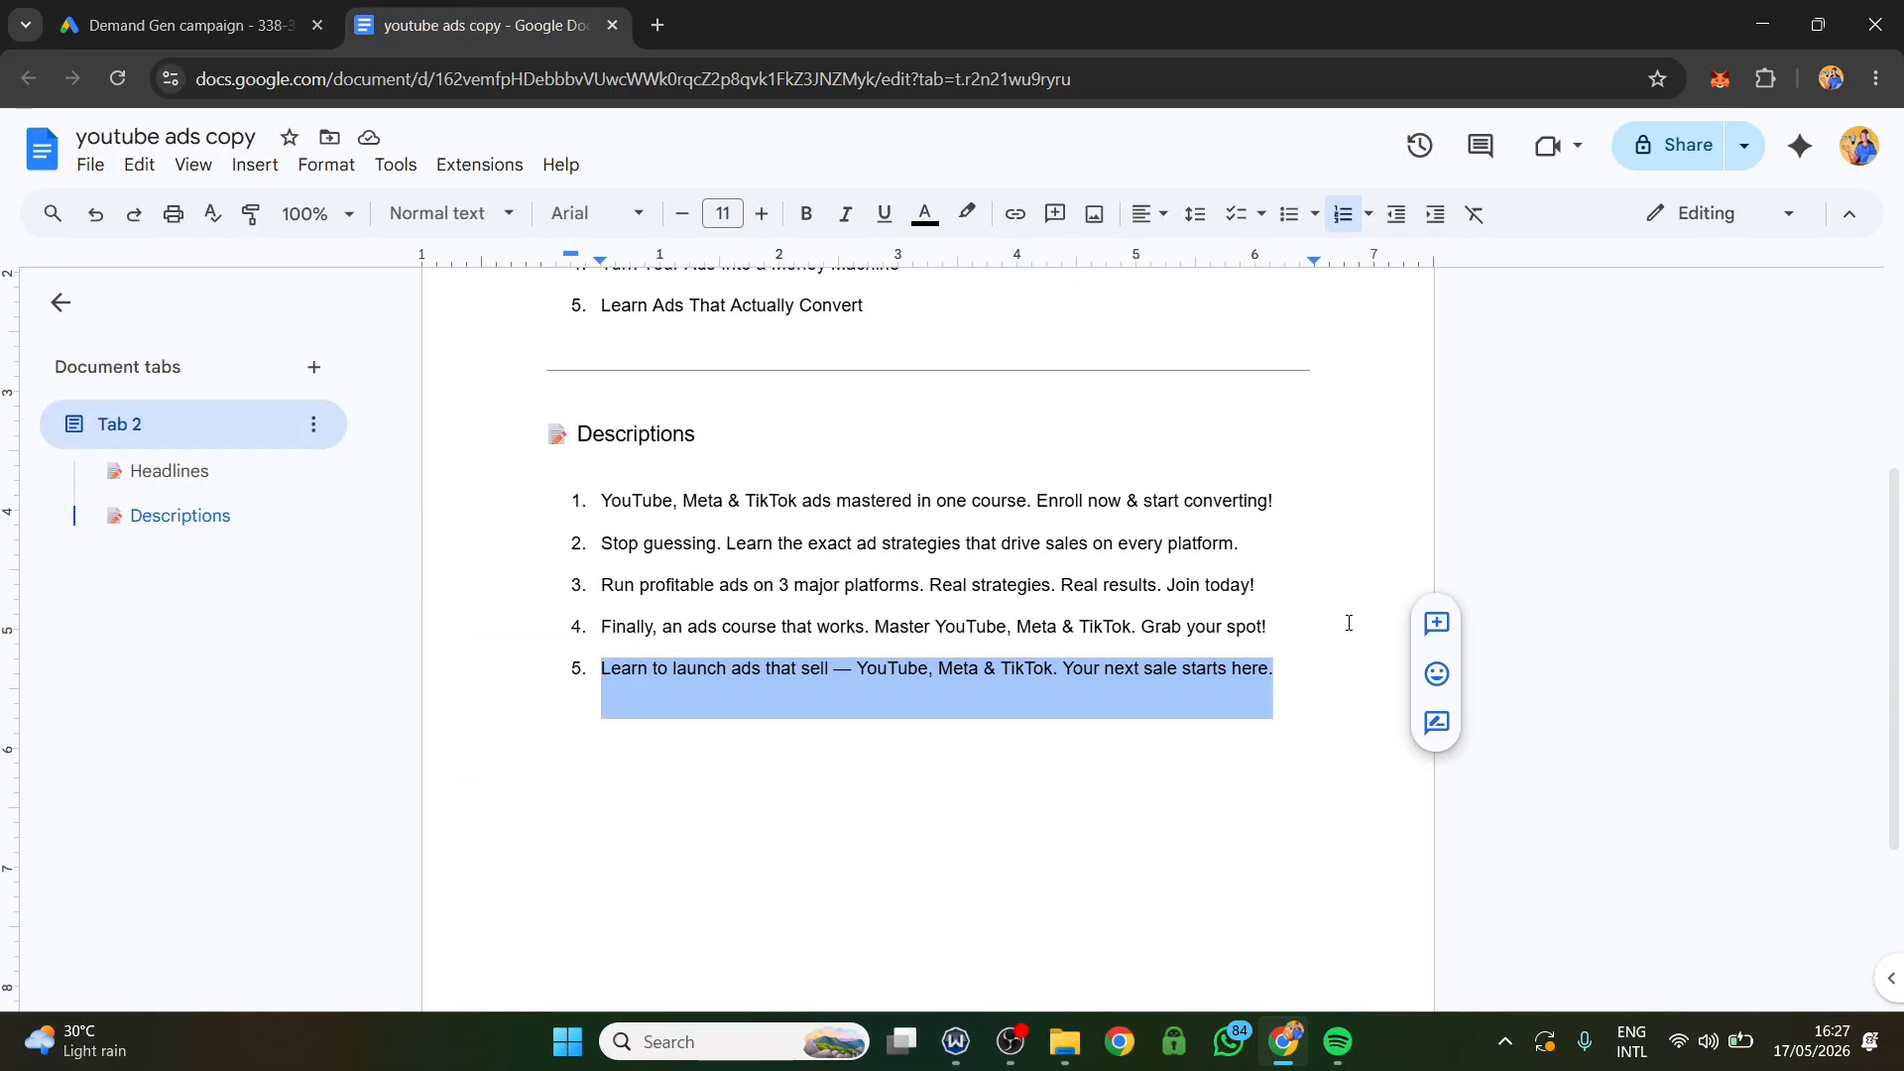
pyautogui.moveTo(1349, 622); pyautogui.dragTo(602, 625)
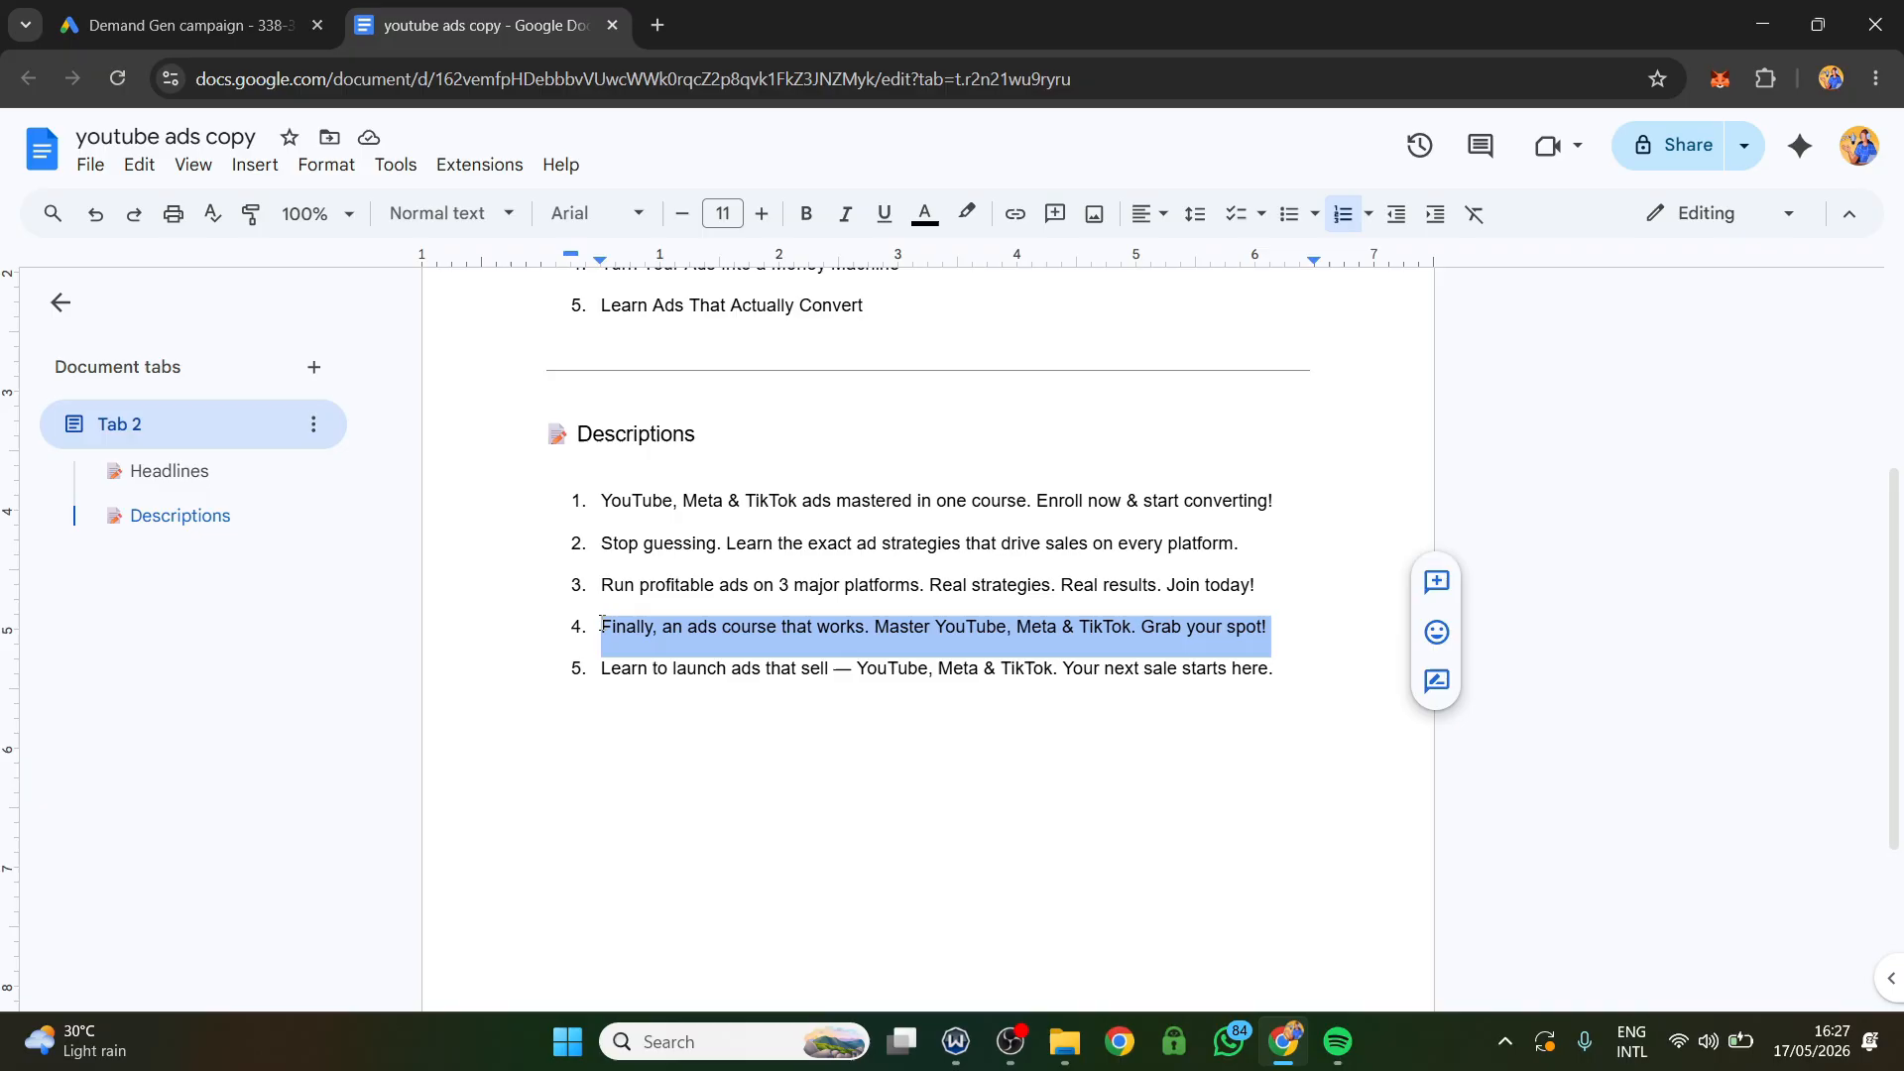
pyautogui.rightClick(663, 628)
pyautogui.click(753, 369)
pyautogui.click(107, 10)
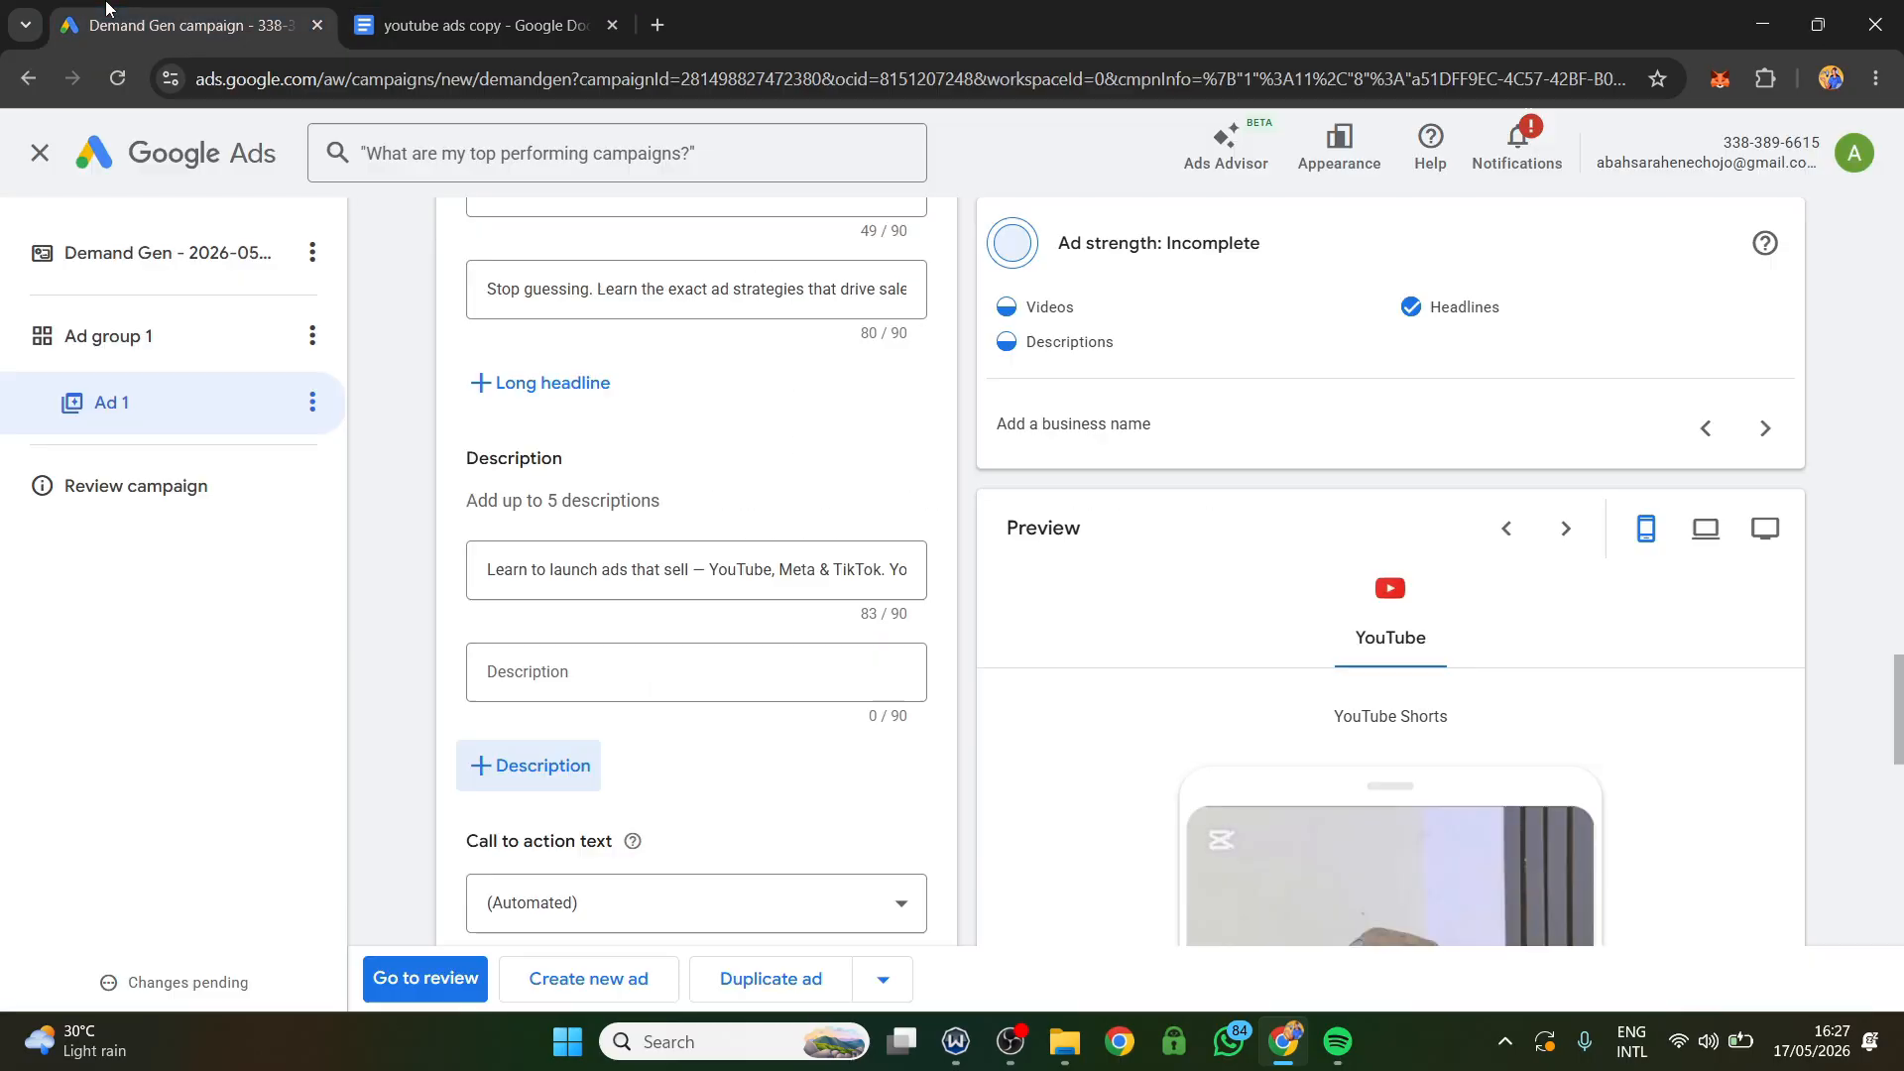
pyautogui.click(542, 674)
pyautogui.rightClick(540, 678)
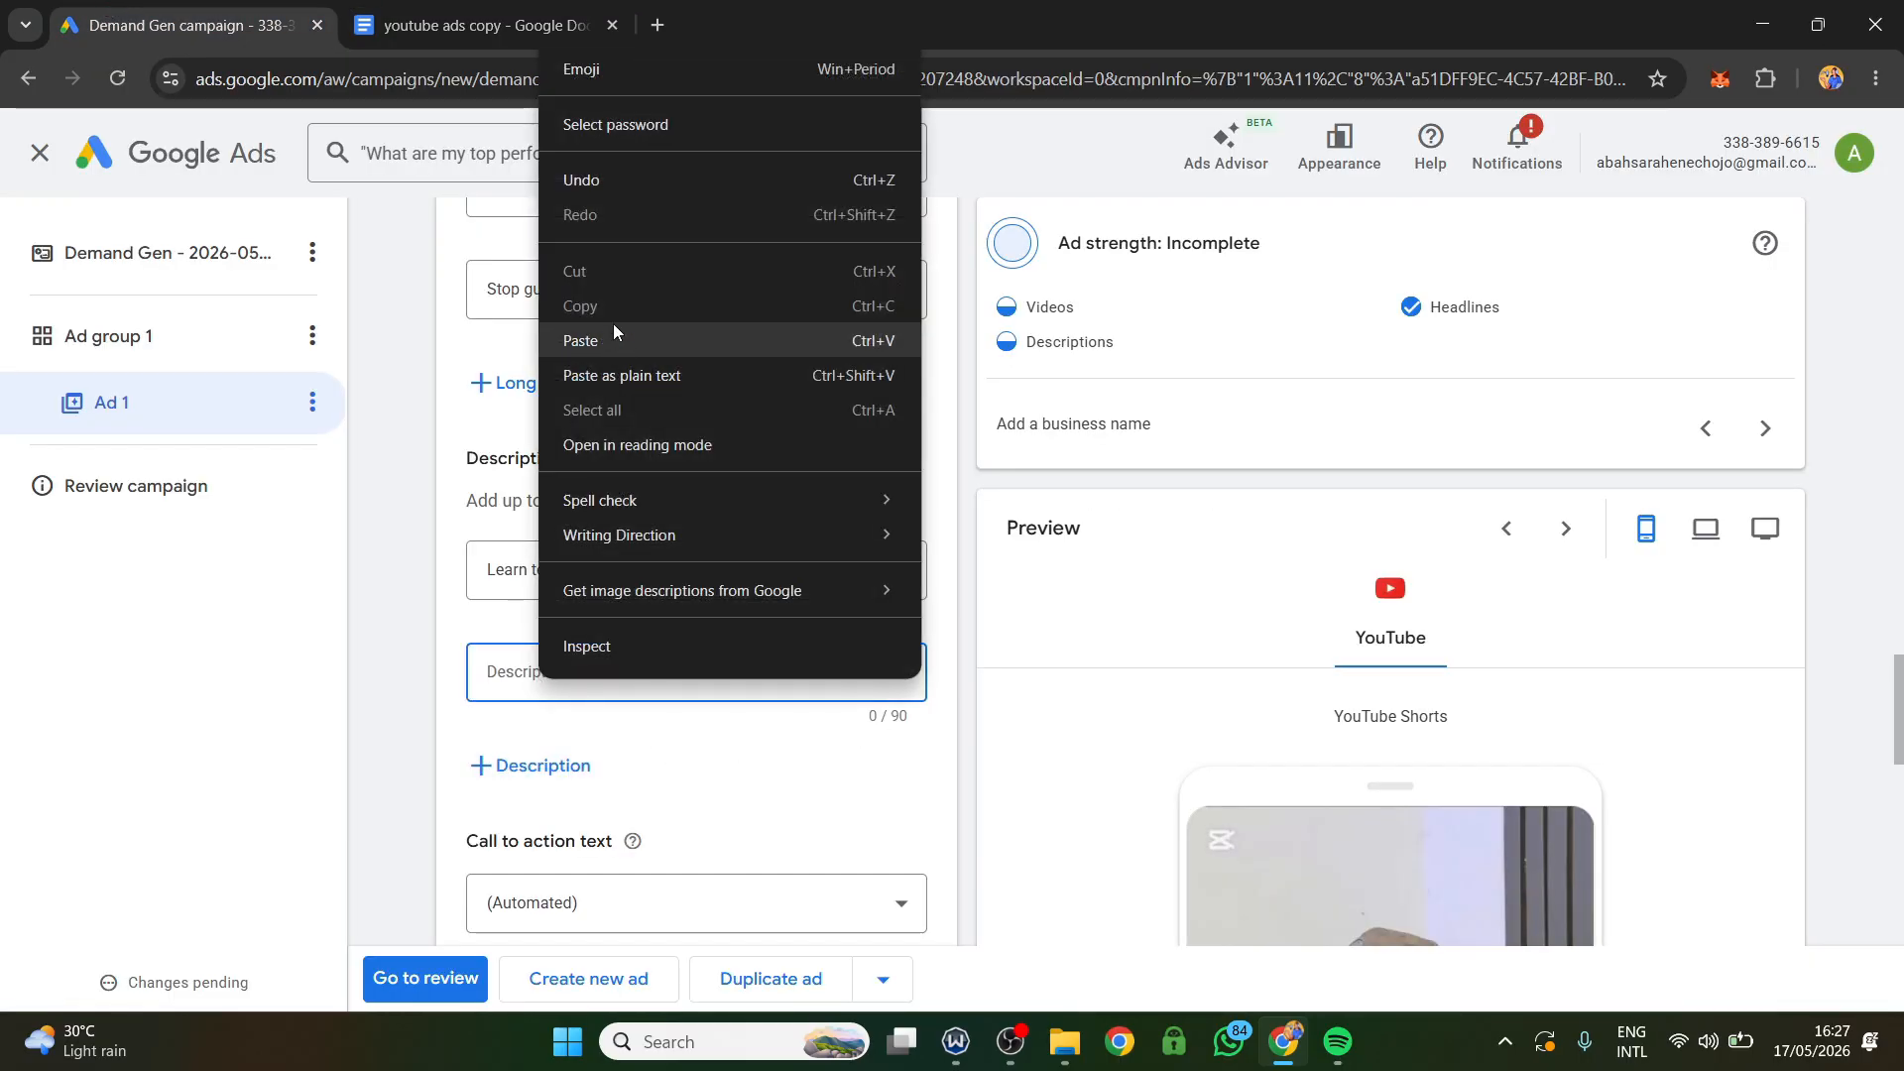
pyautogui.click(605, 342)
# Examine how the description and call to action appear in the YouTube Shorts preview, and review the call to action, business name and sitelinks settings.
pyautogui.scroll(-2, 1299, 753)
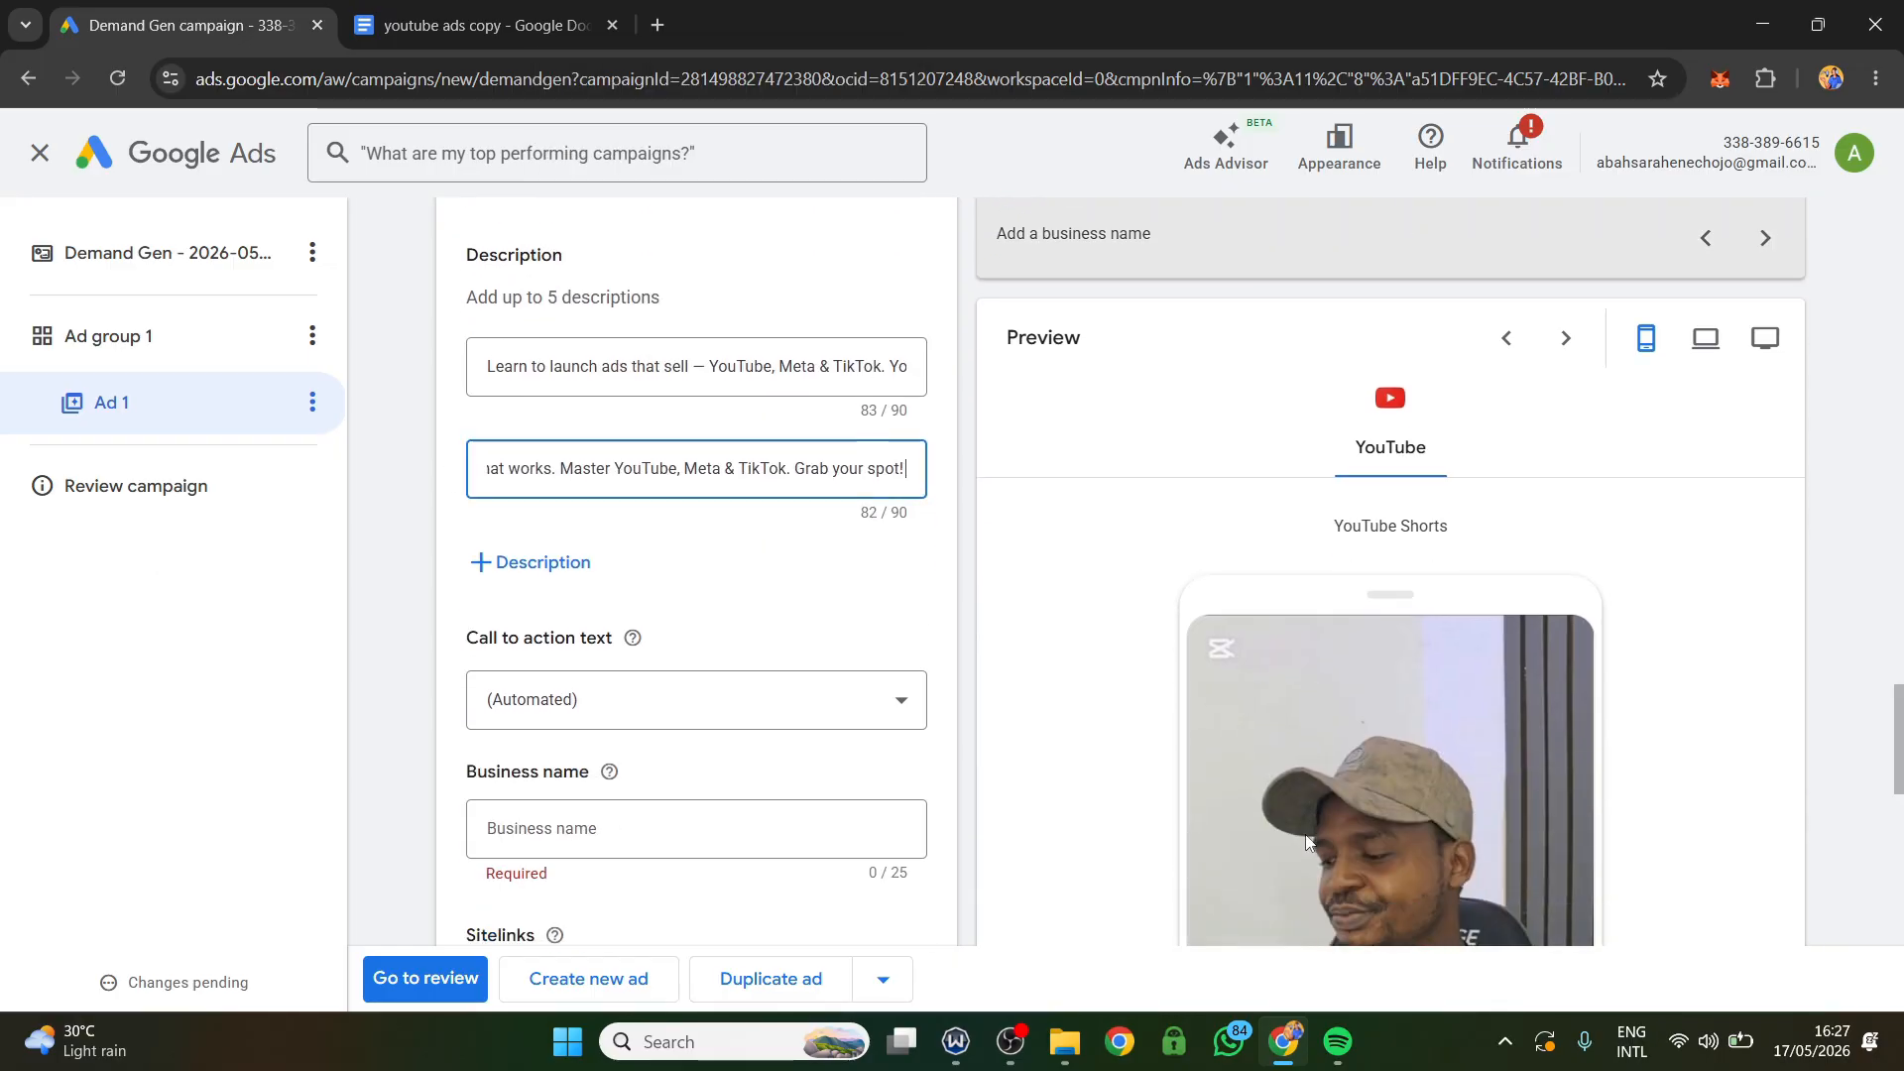
pyautogui.scroll(-5, 1306, 842)
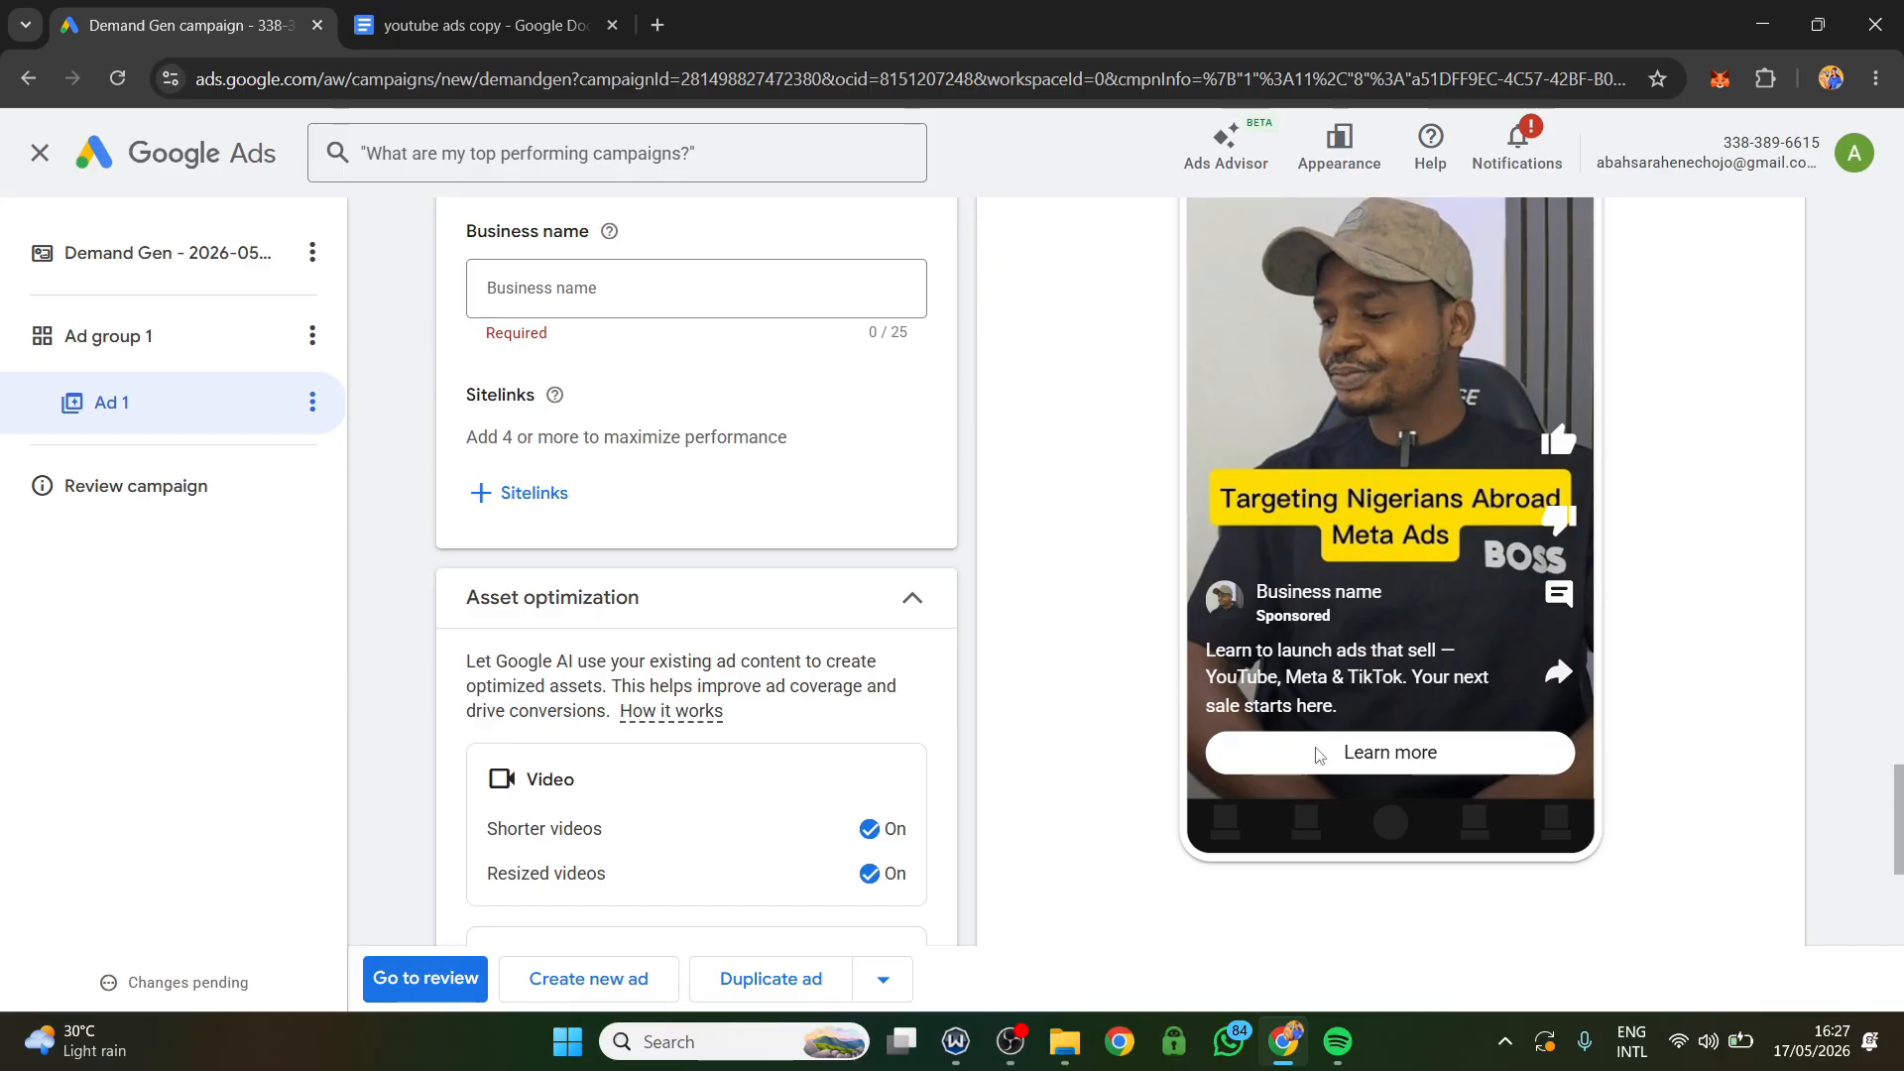
pyautogui.scroll(3, 877, 720)
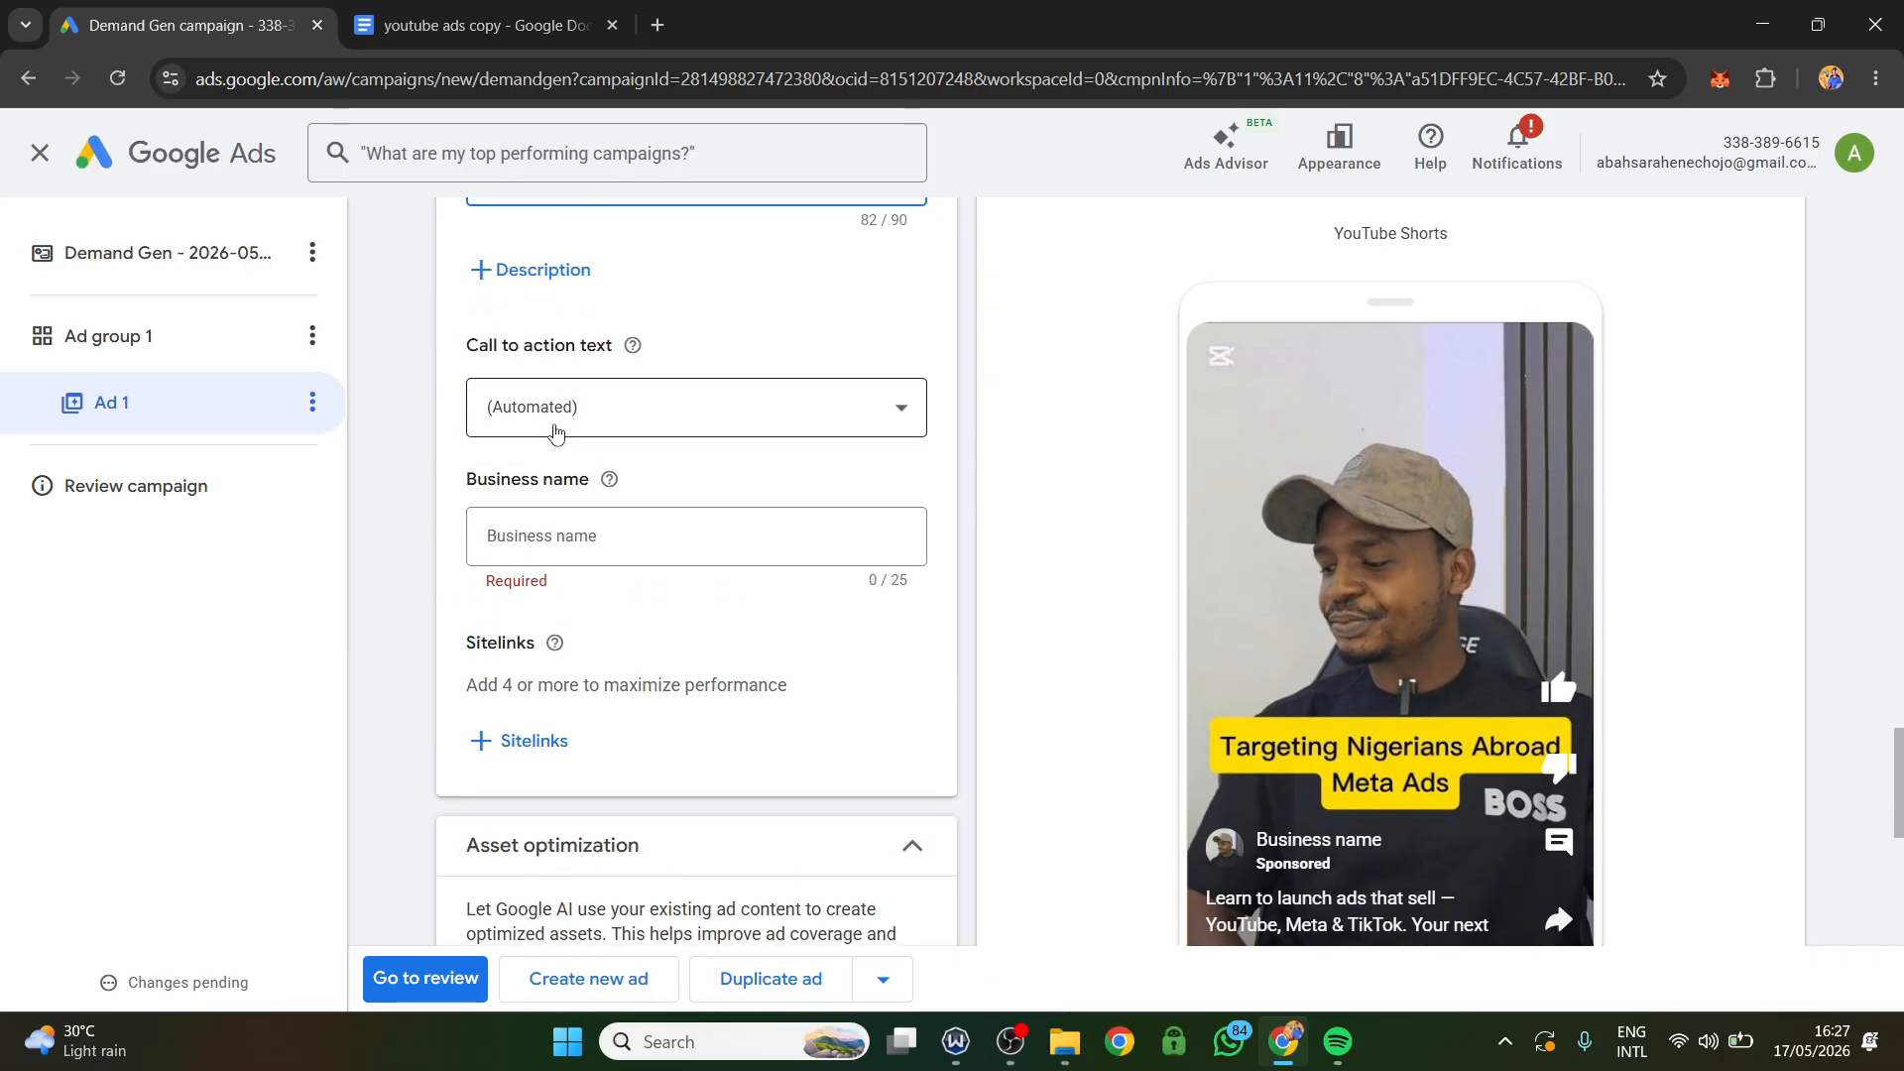
pyautogui.scroll(1, 555, 441)
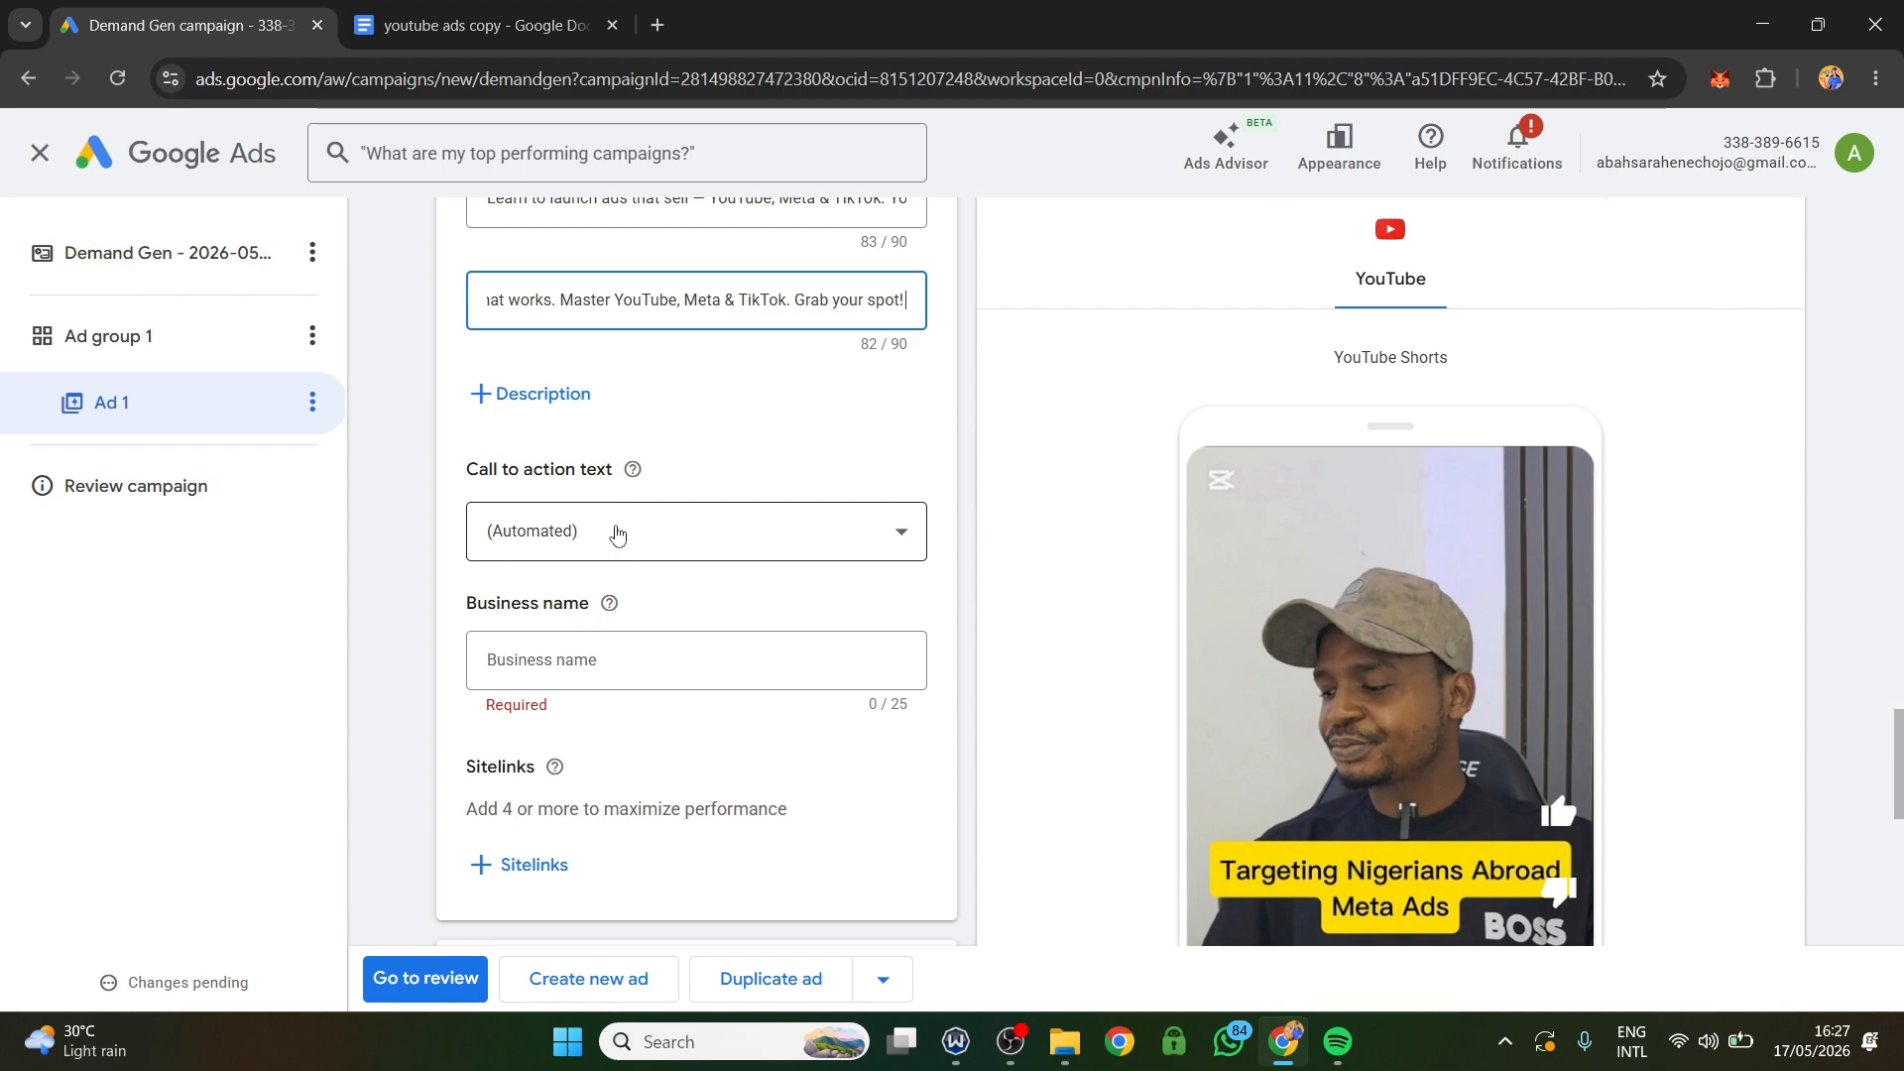
# Set the ad's call to action text to Buy now.
pyautogui.click(616, 533)
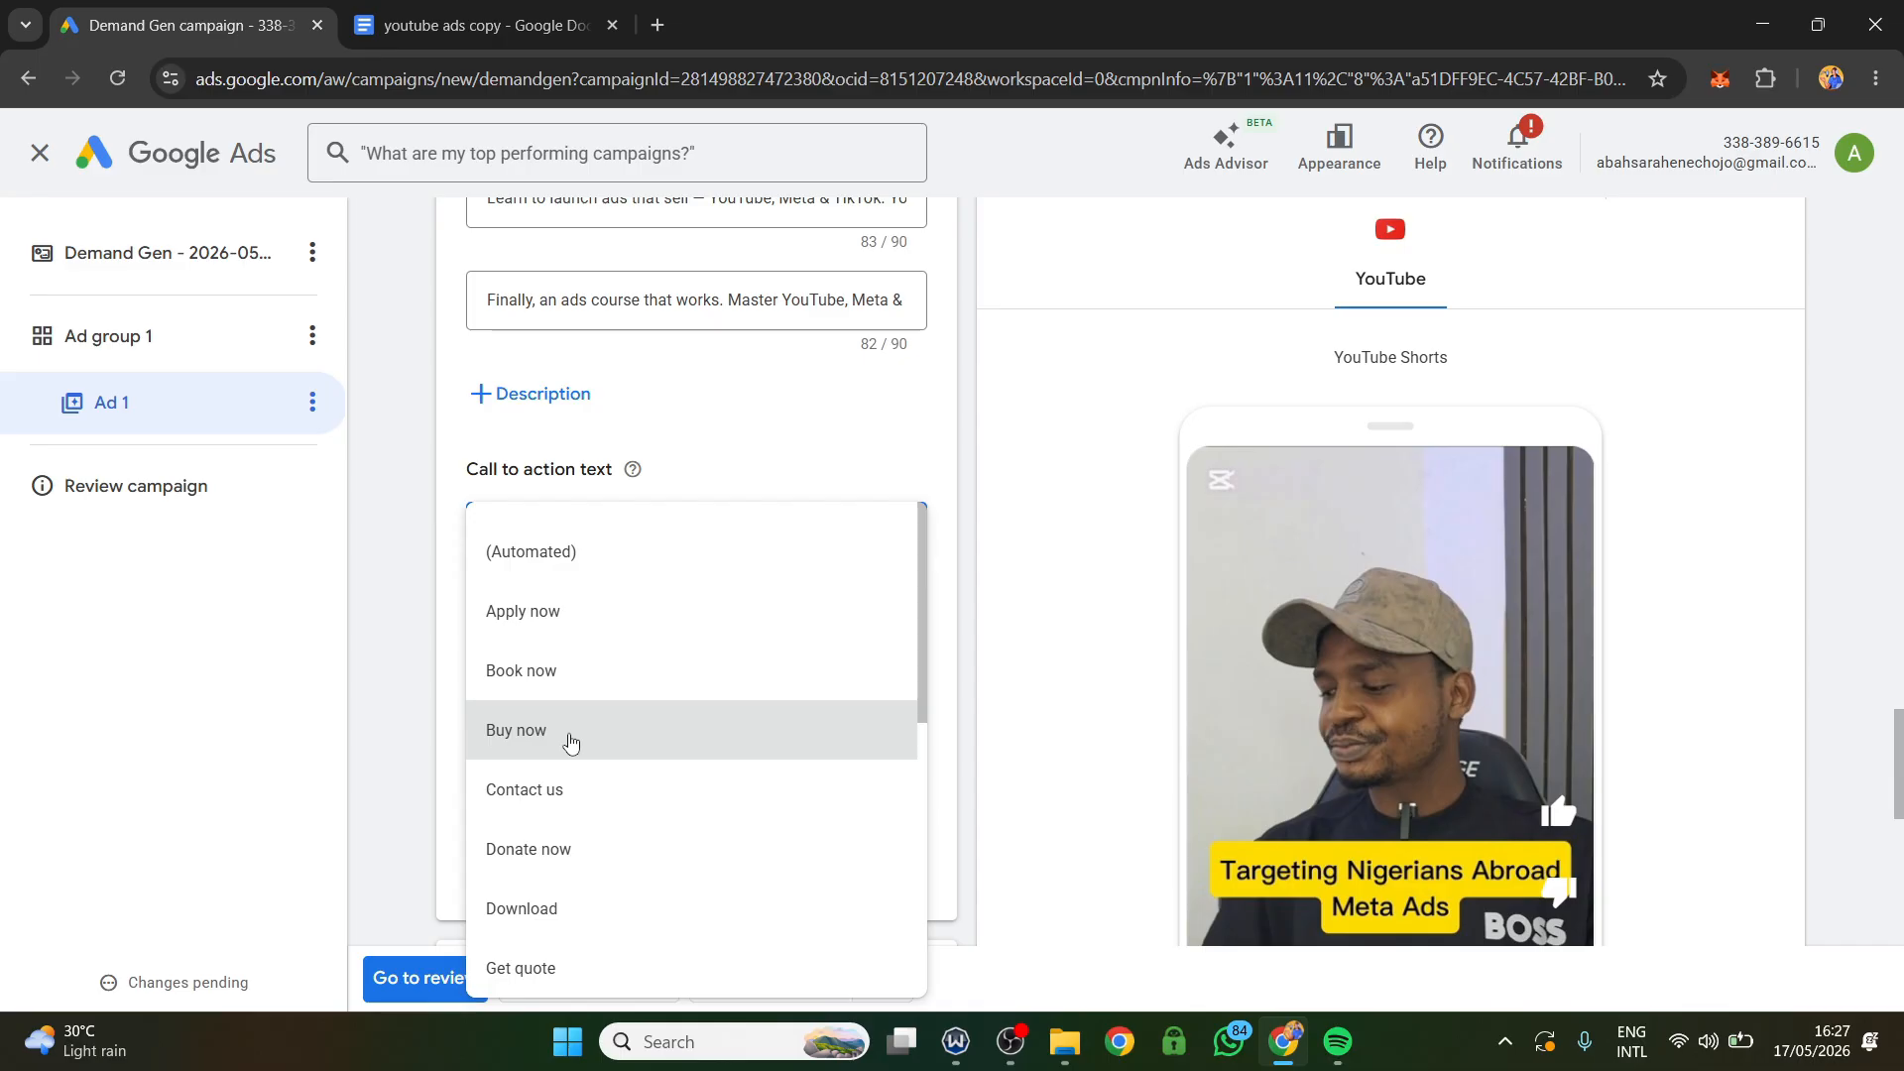
pyautogui.scroll(-2, 570, 742)
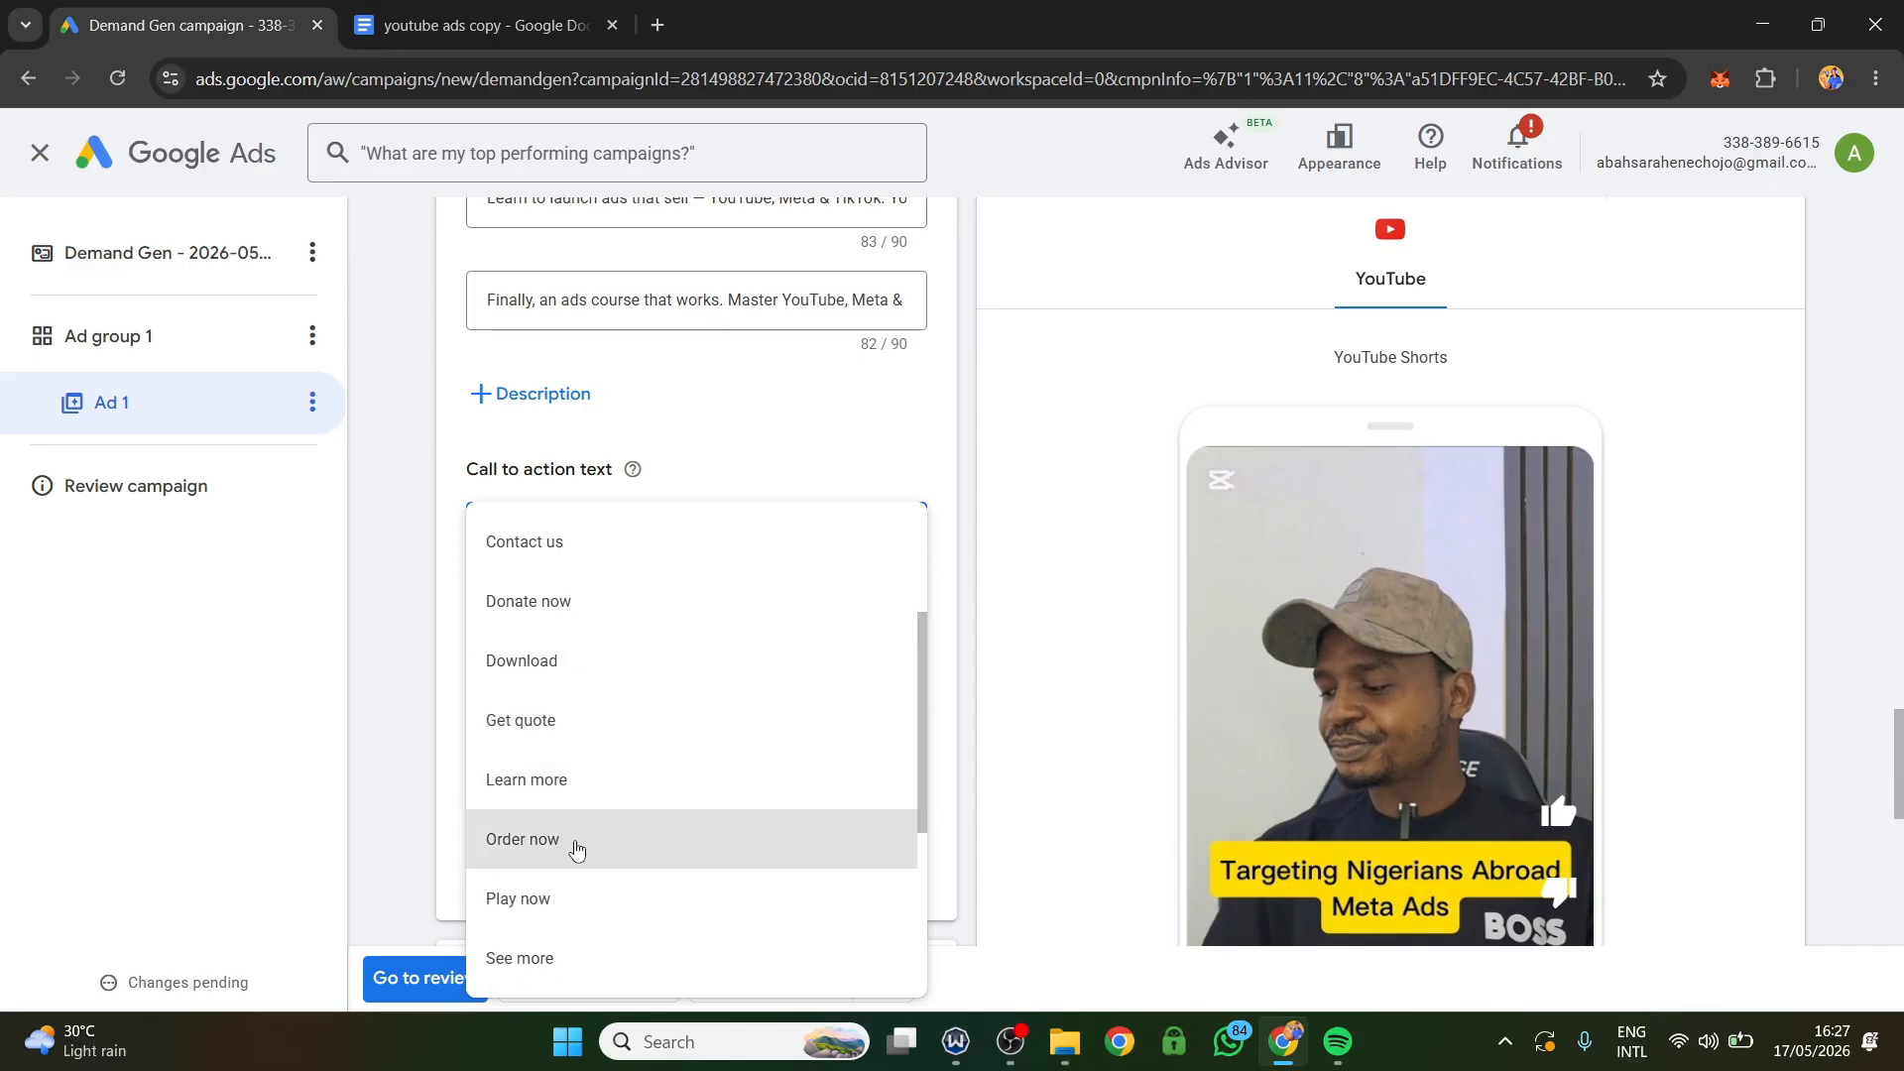
pyautogui.scroll(-2, 557, 784)
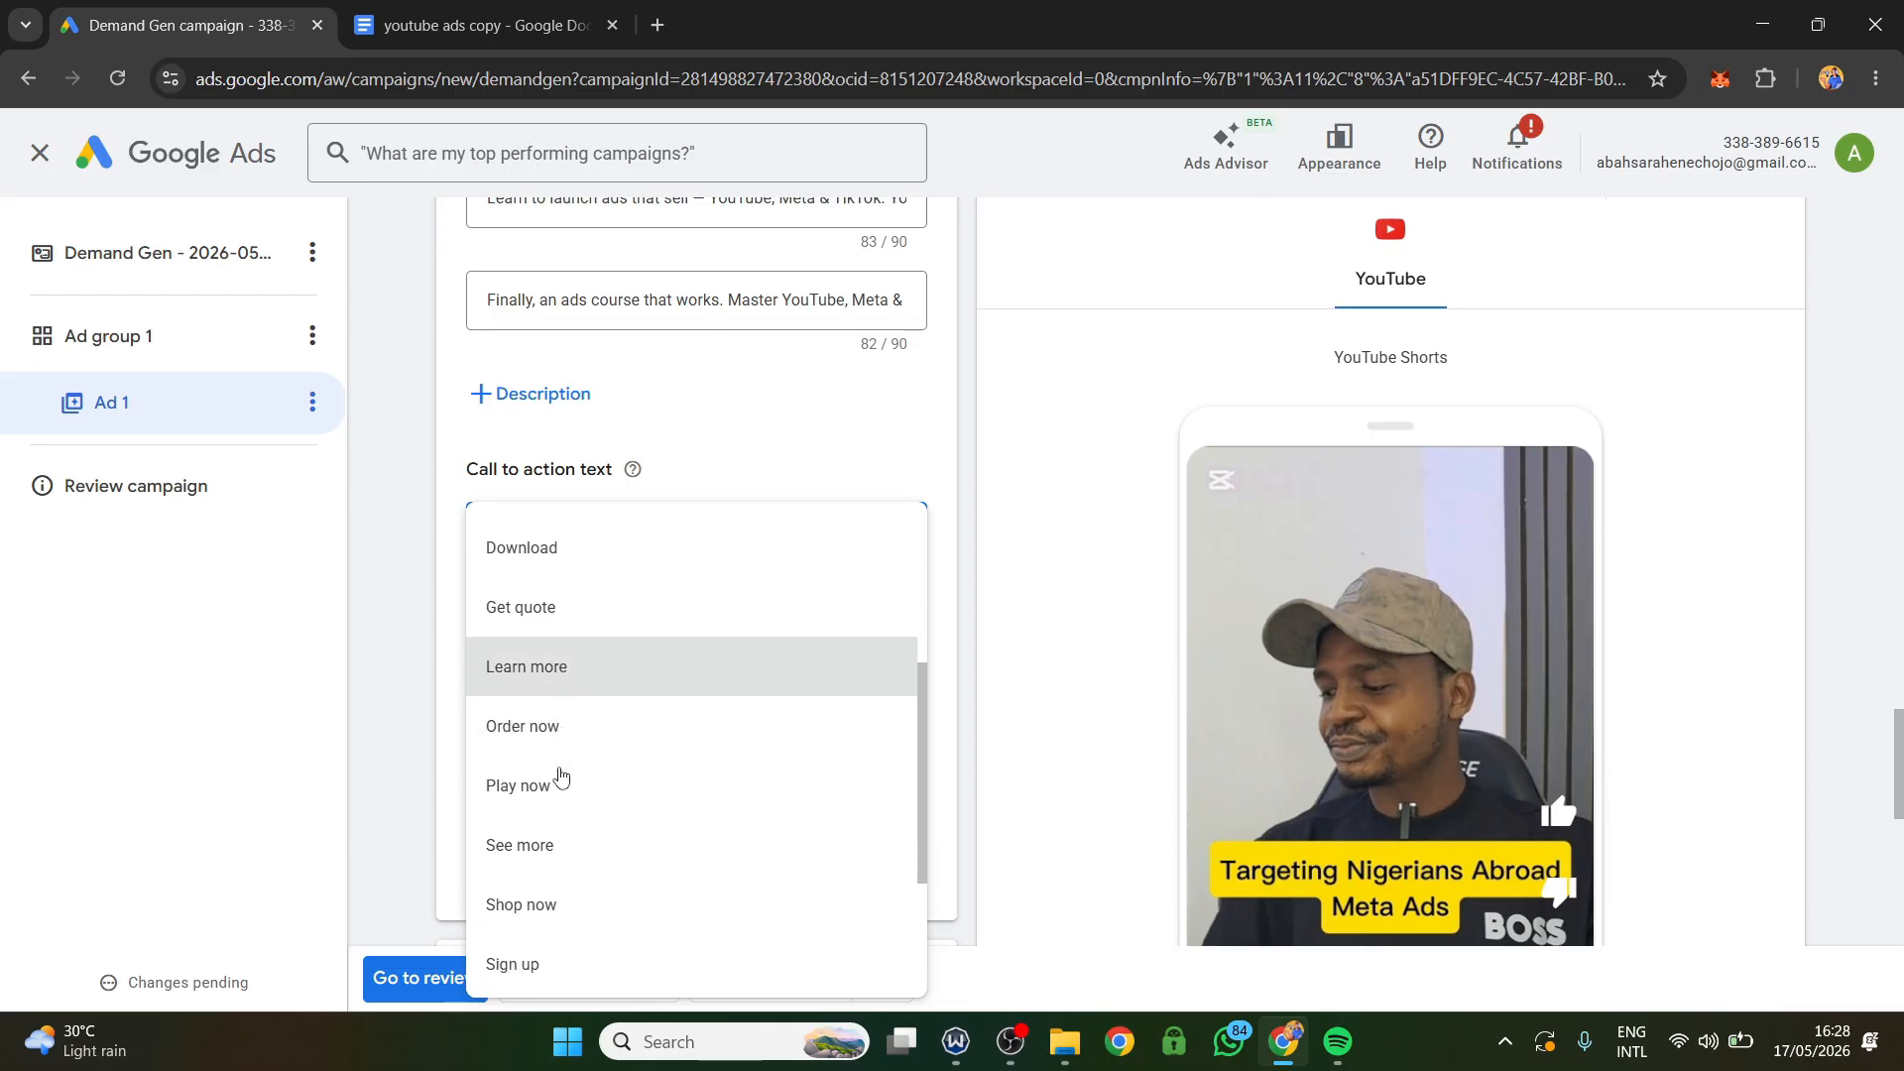
pyautogui.scroll(-2, 555, 799)
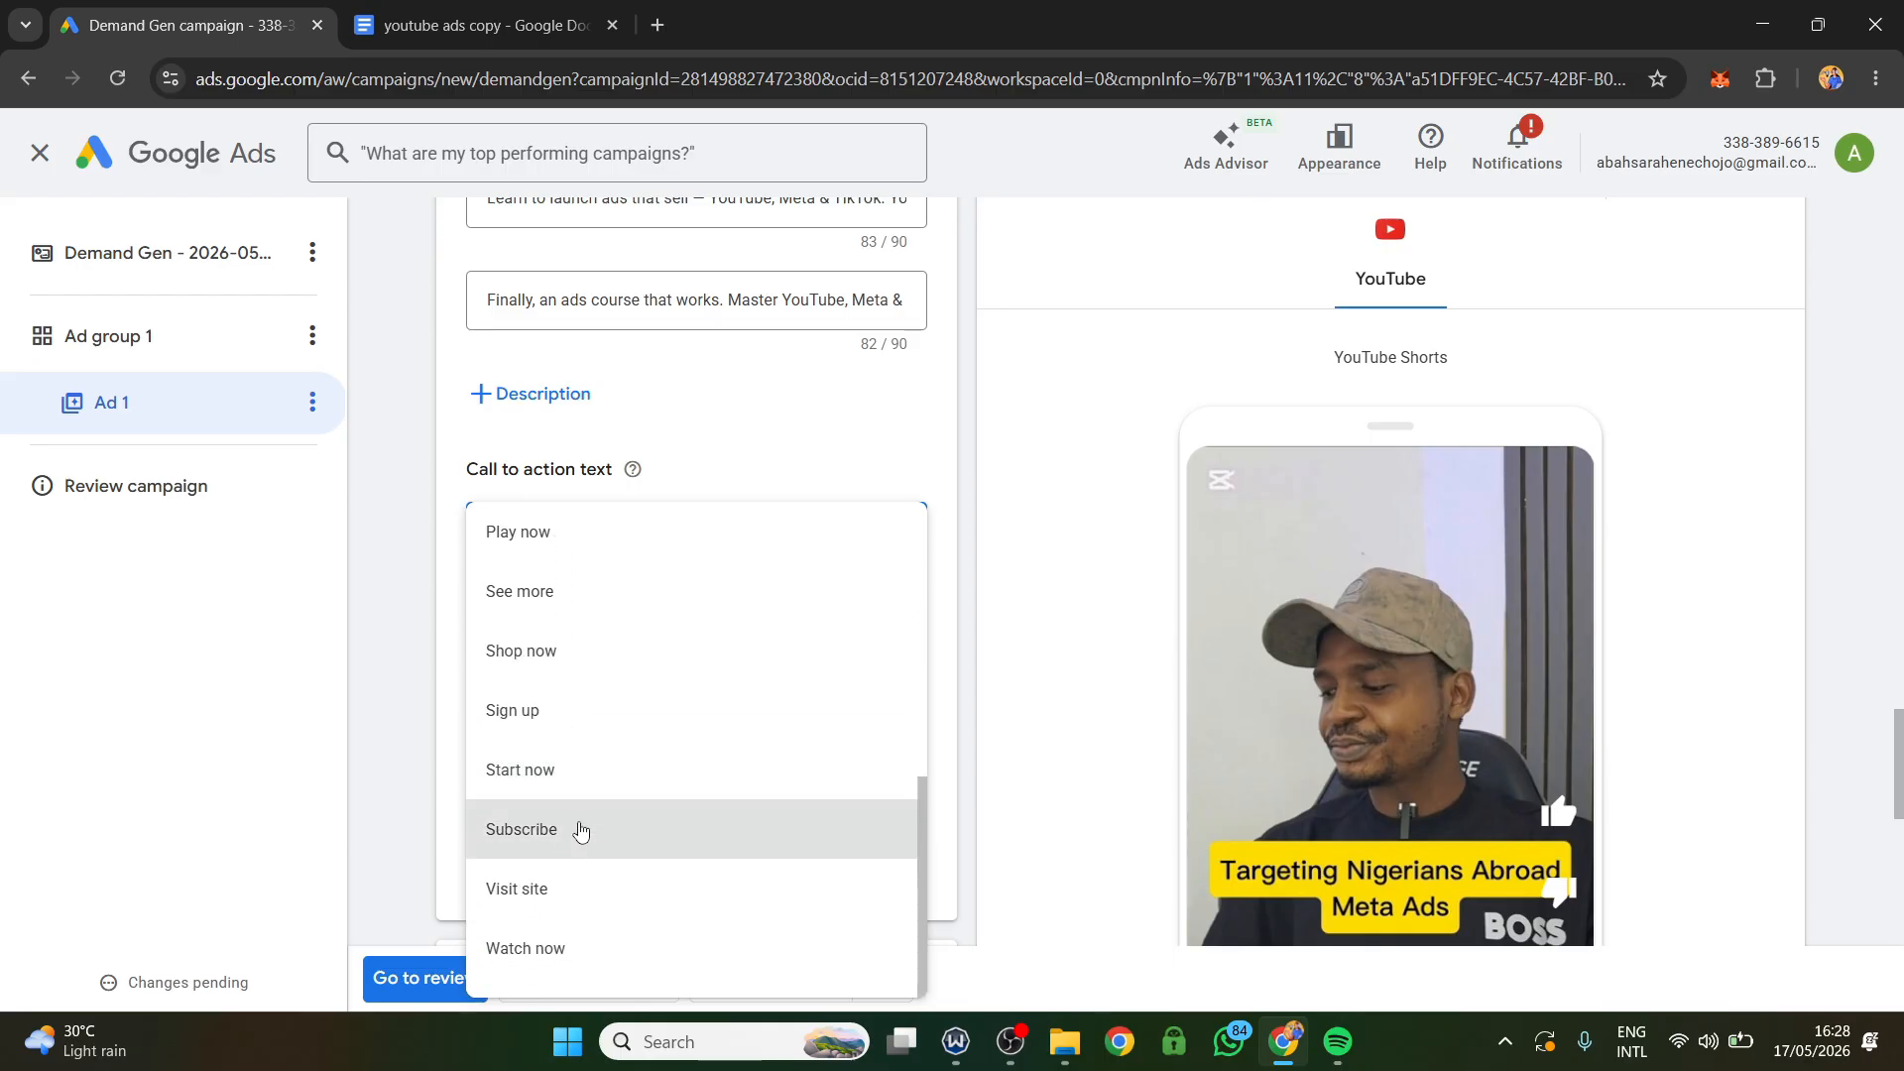
pyautogui.scroll(2, 580, 829)
pyautogui.scroll(5, 580, 799)
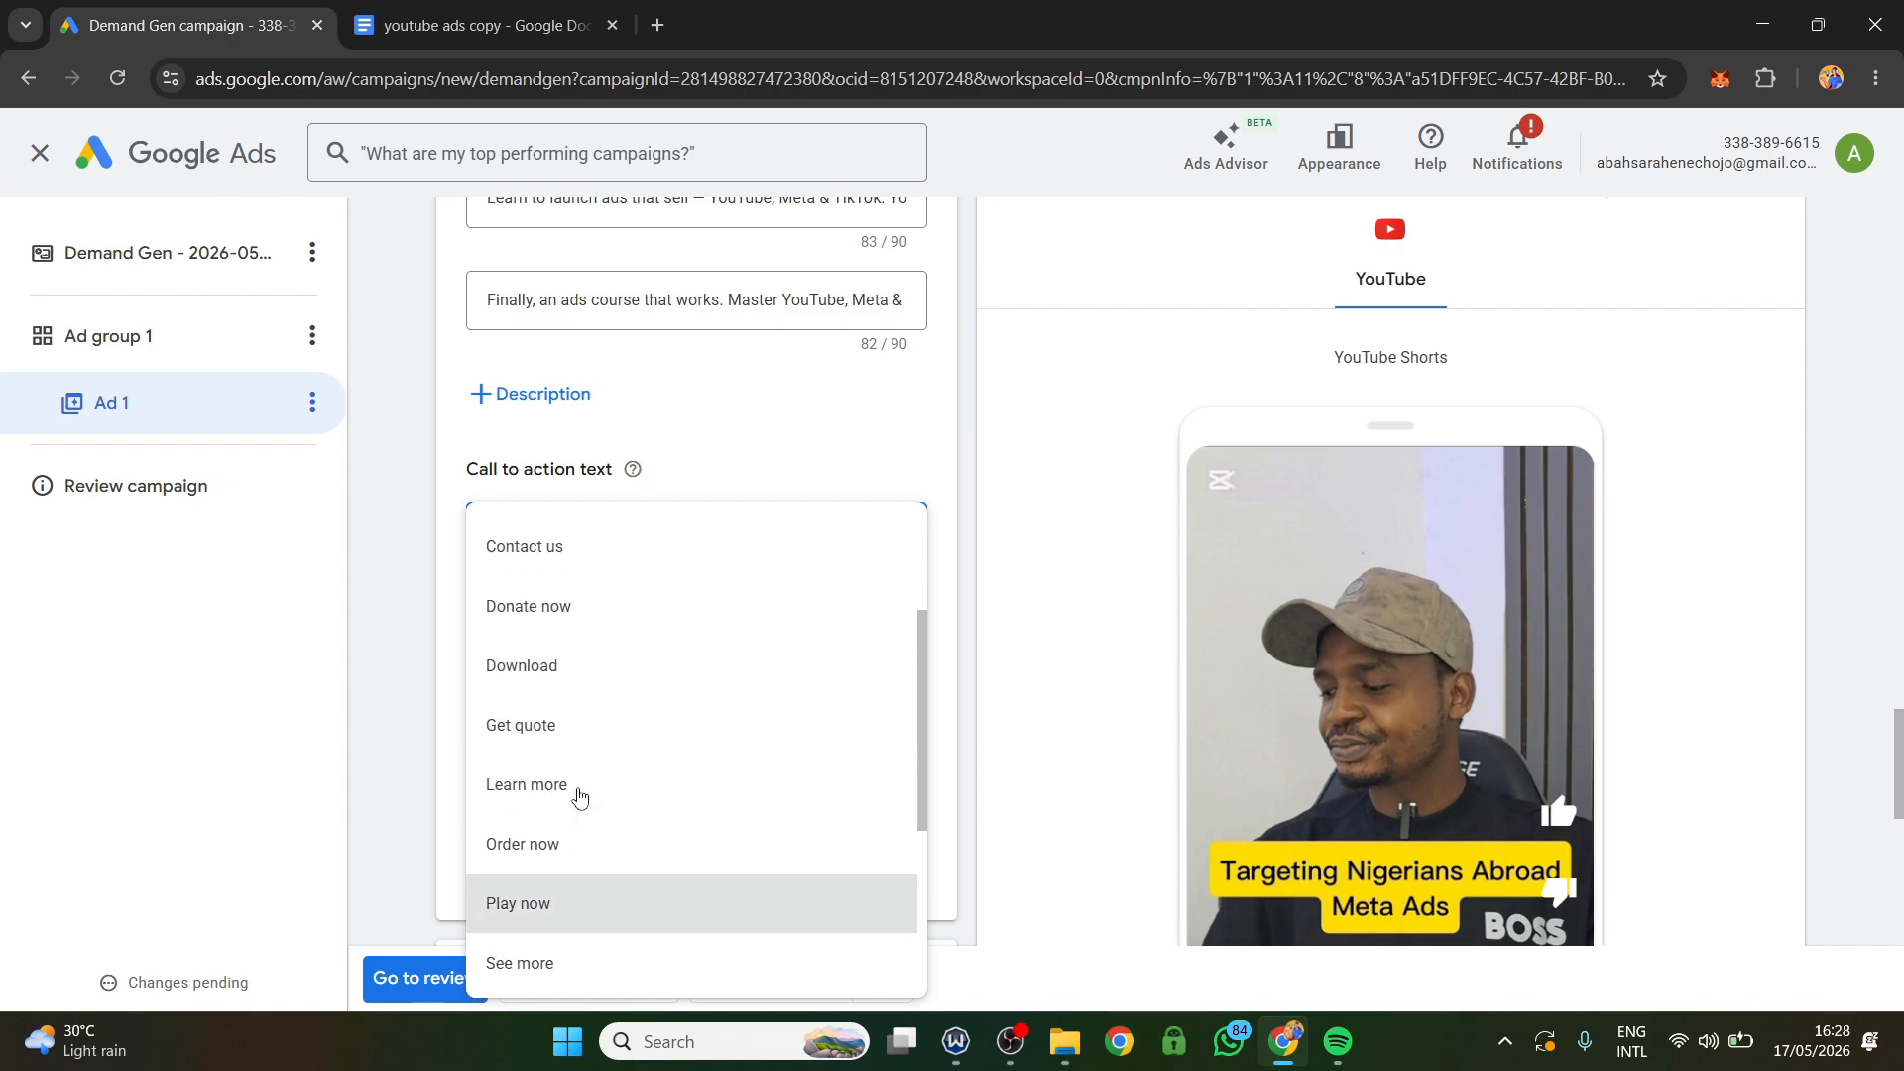
pyautogui.click(516, 613)
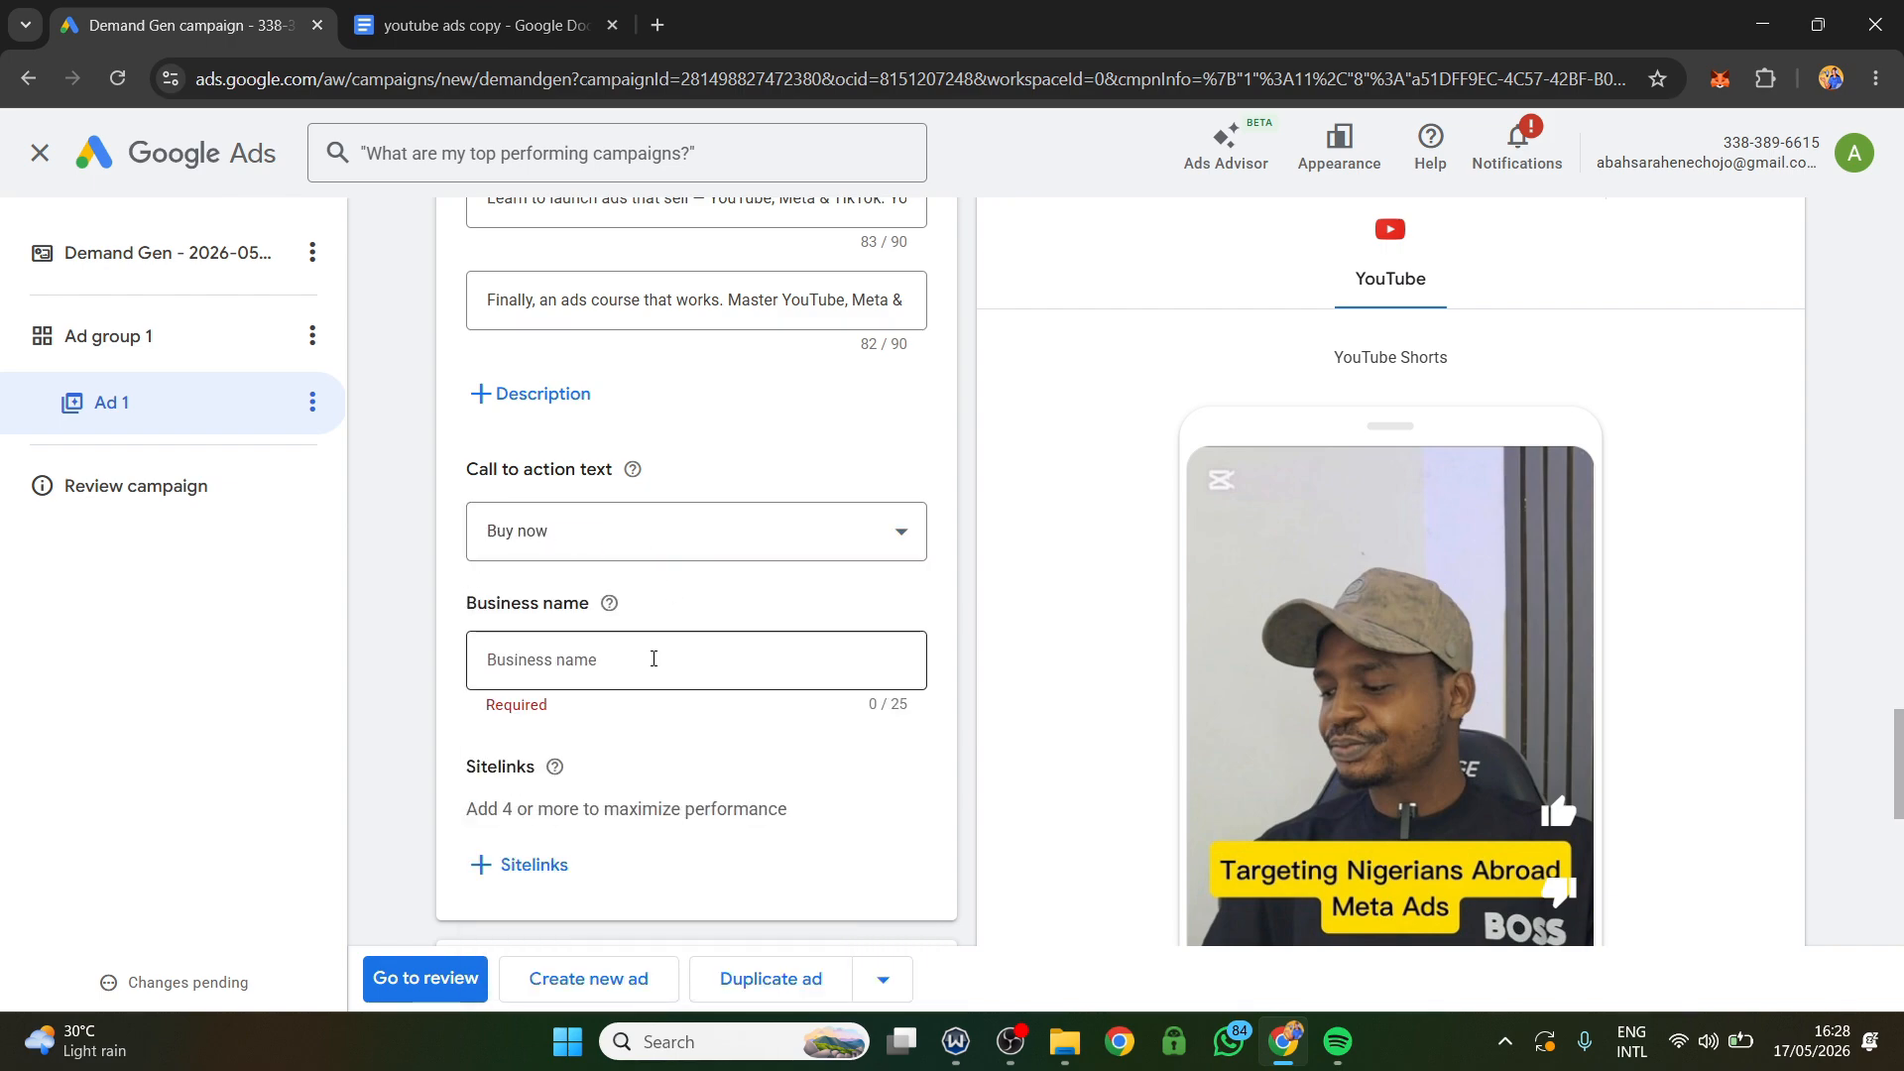
# Enter "Digital Vantage" as the ad's business name.
pyautogui.scroll(-4, 1295, 721)
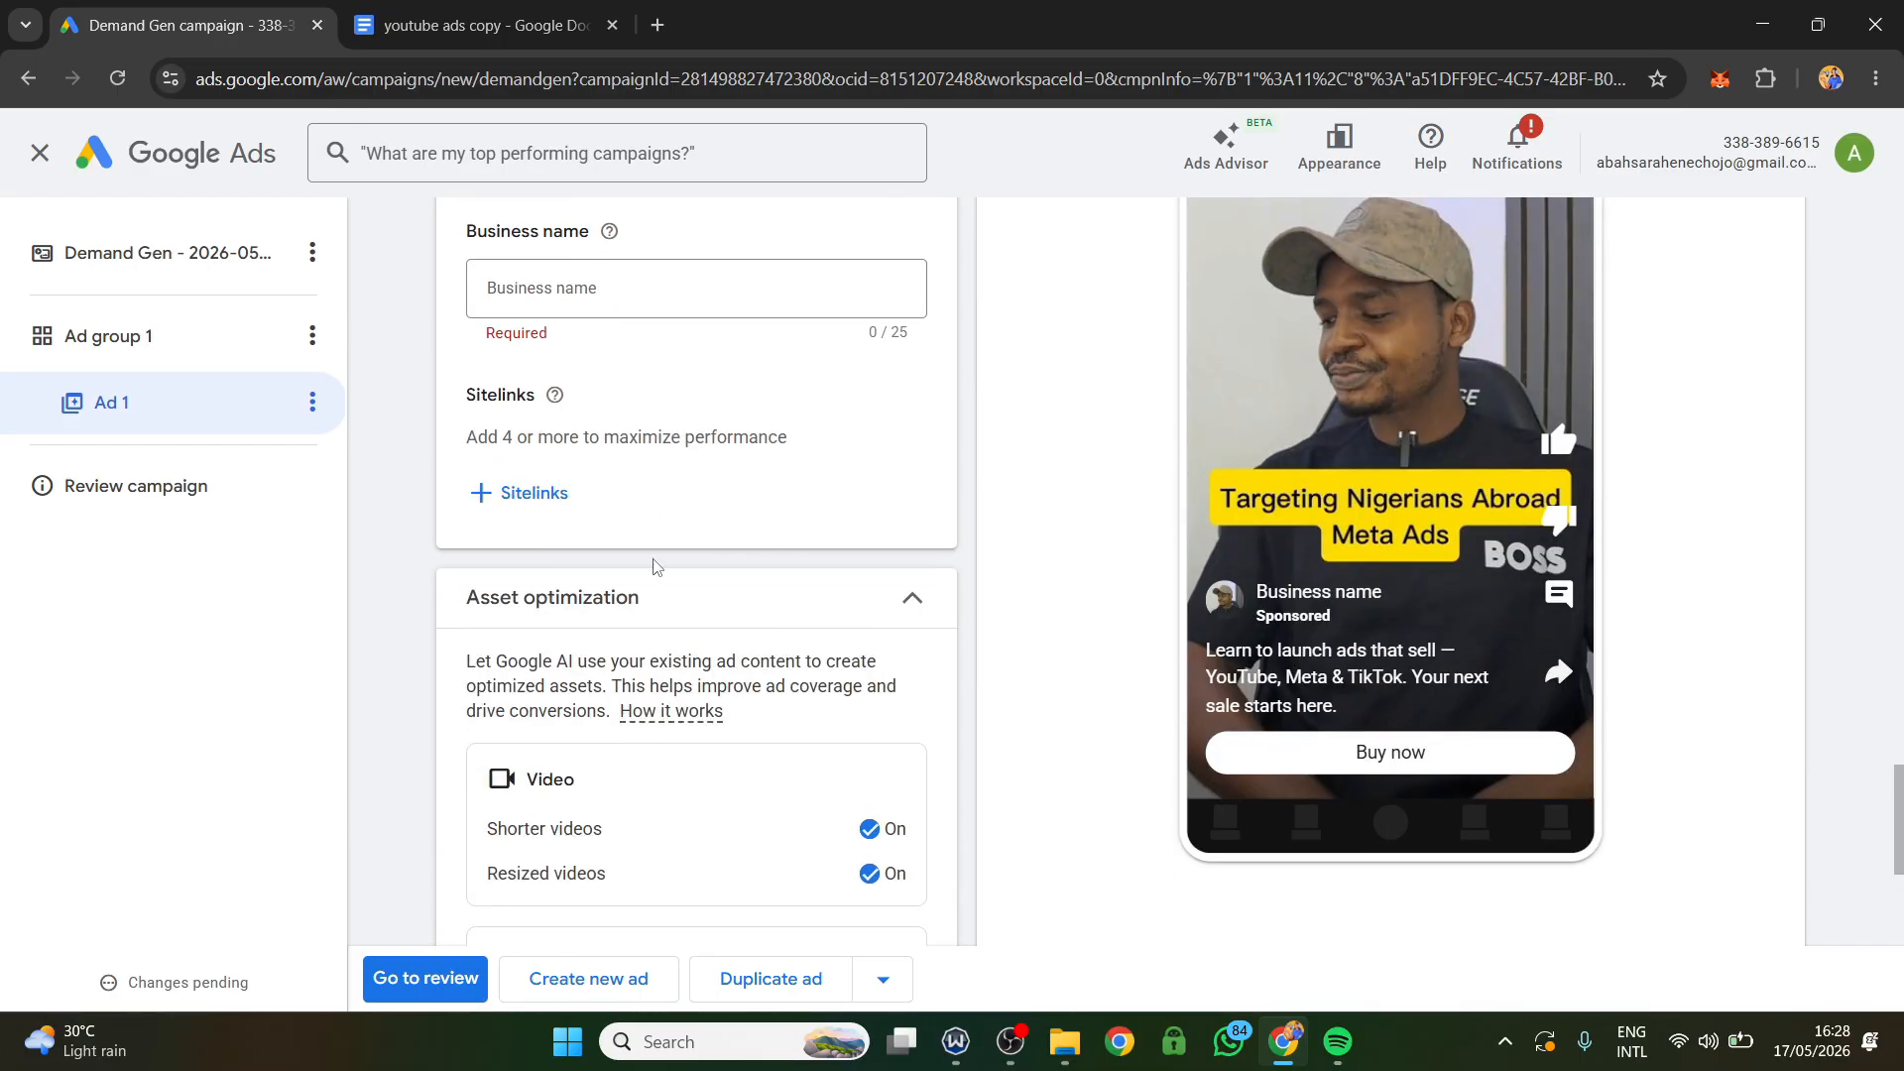
pyautogui.scroll(4, 654, 566)
pyautogui.click(543, 659)
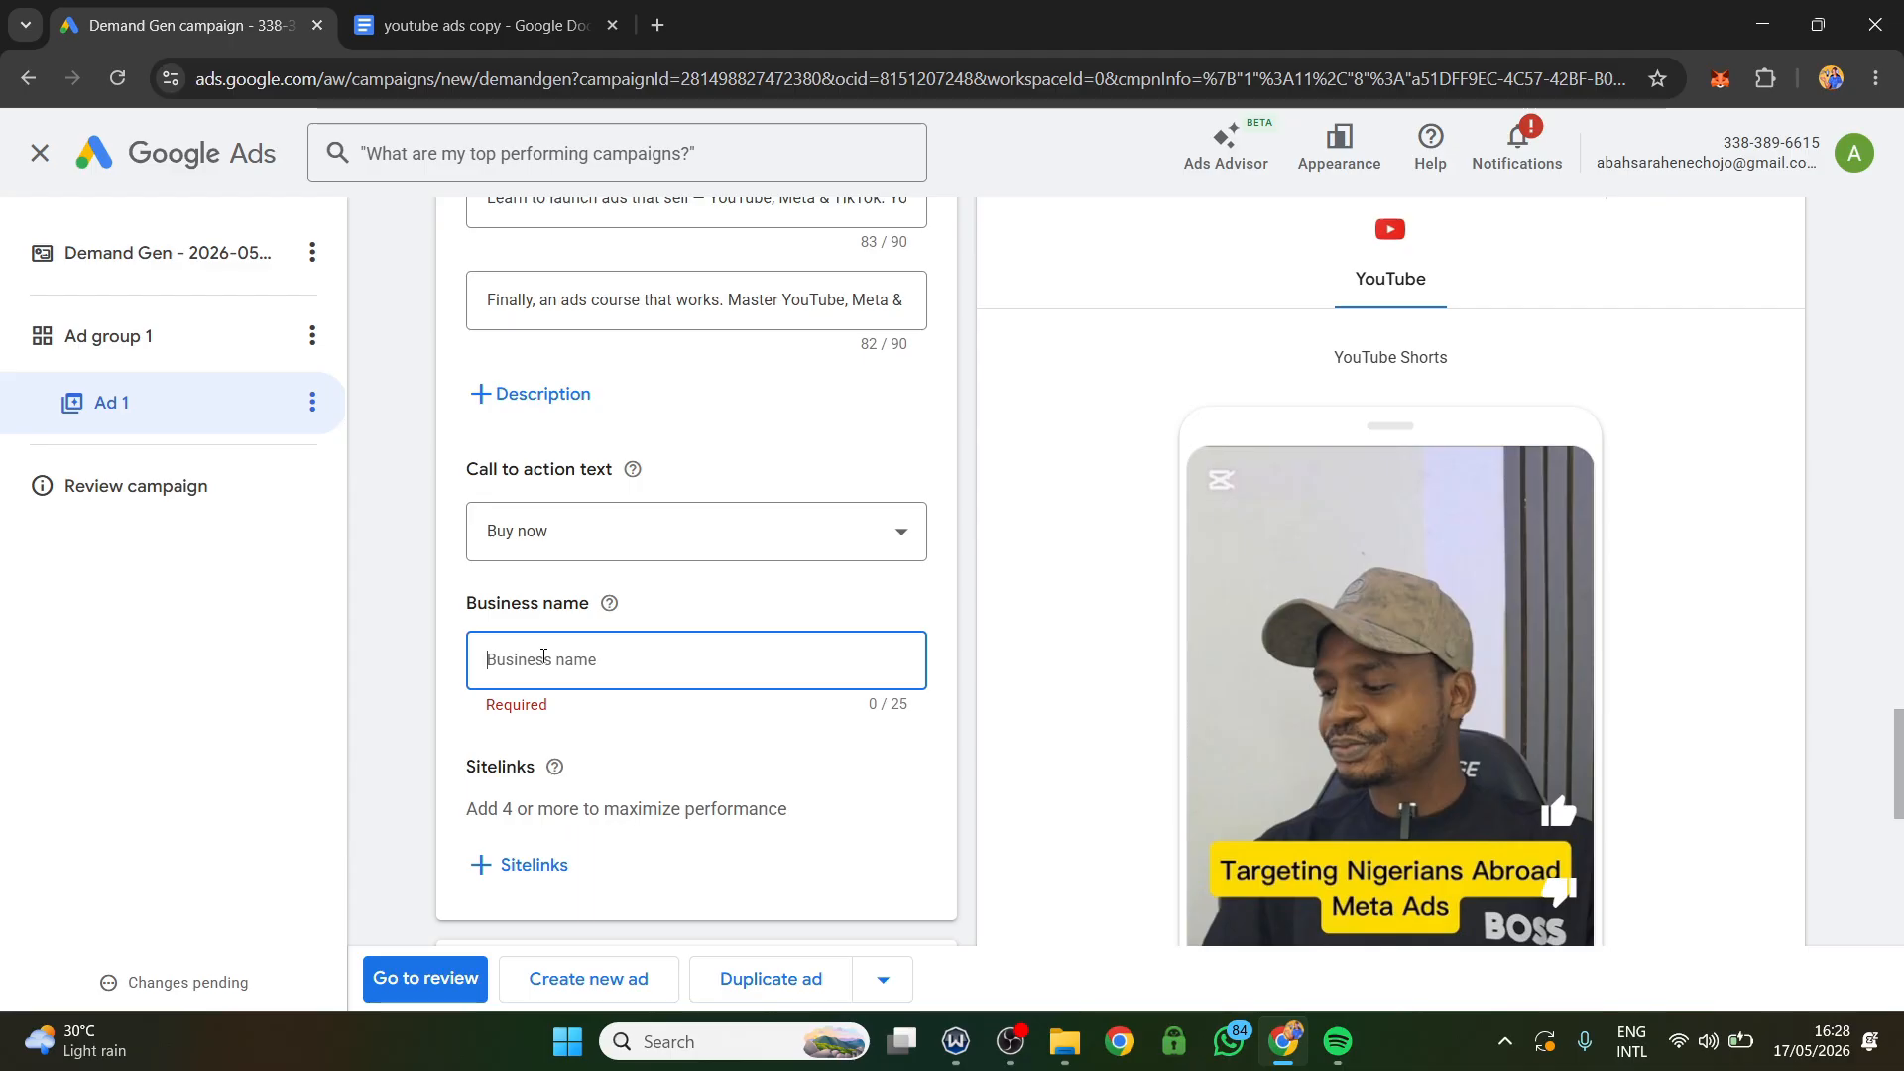
pyautogui.write('1')
pyautogui.press('BackSpace')
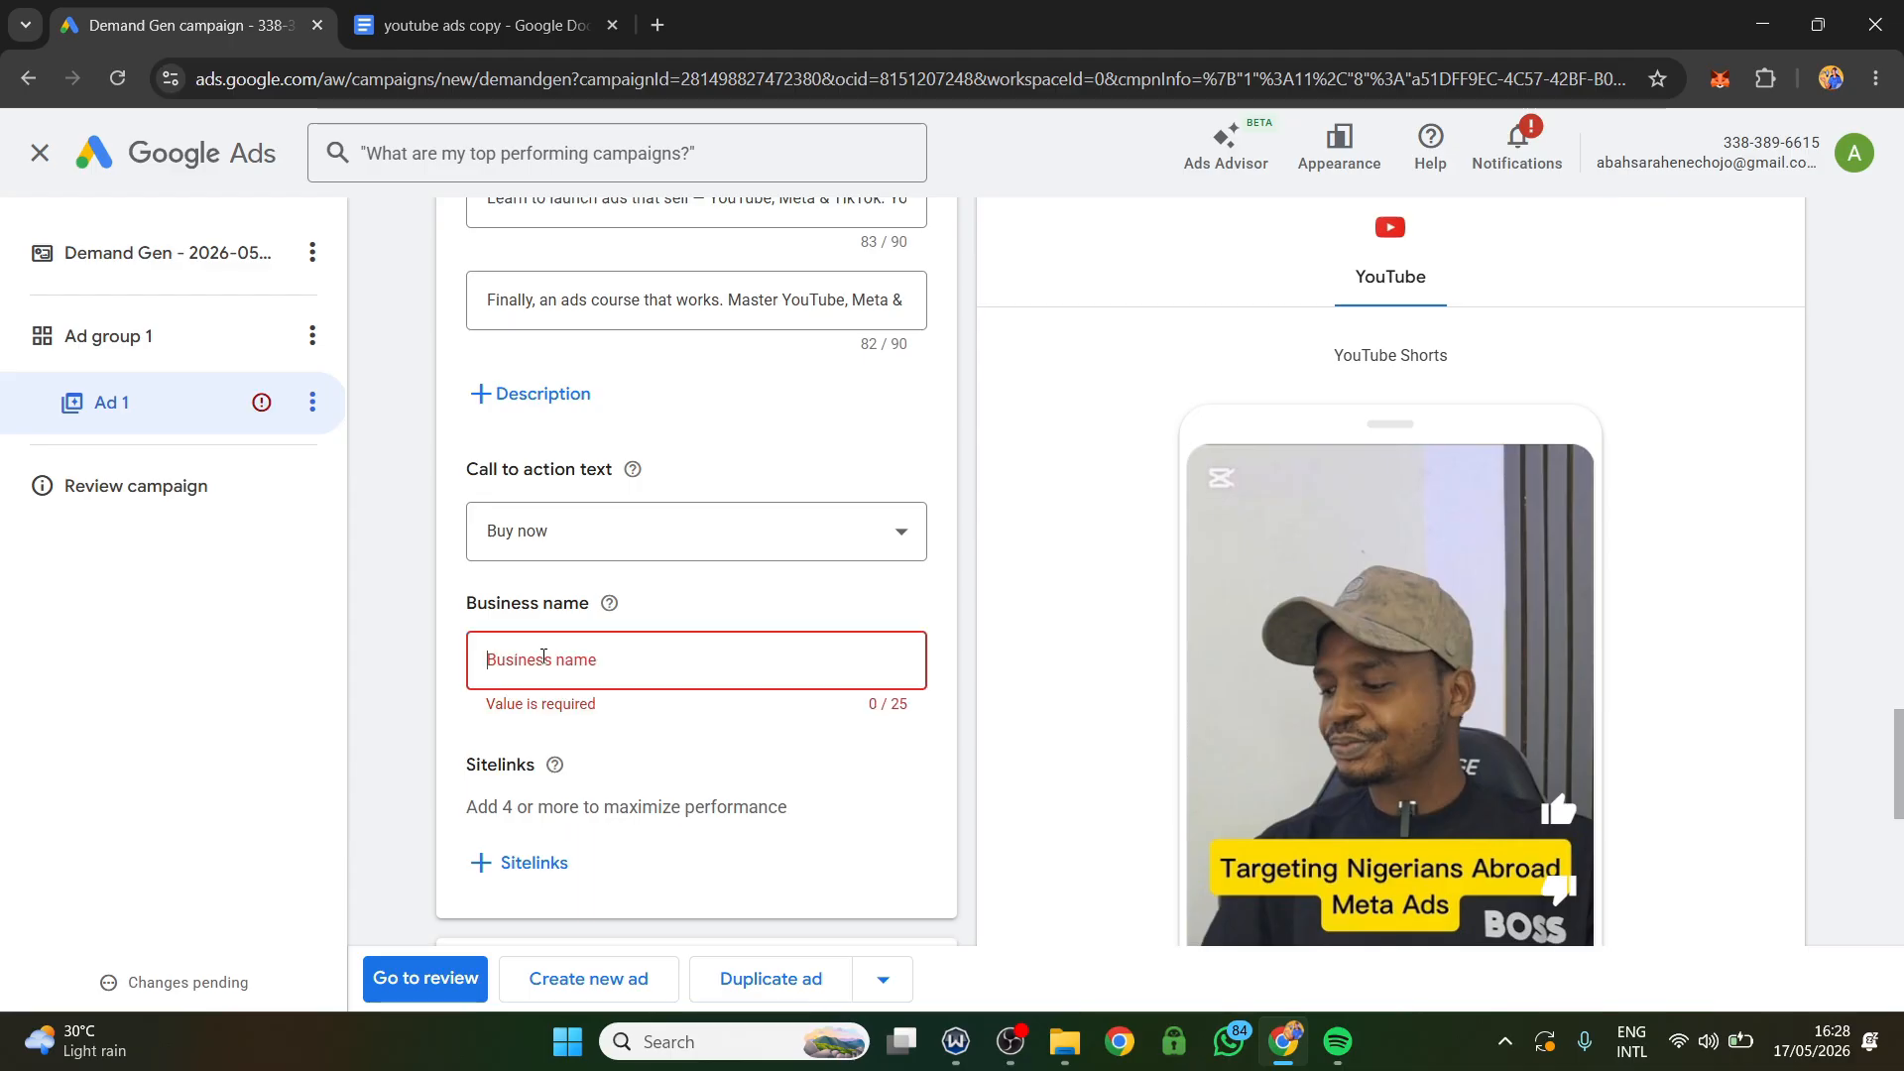
pyautogui.write('Digital V')
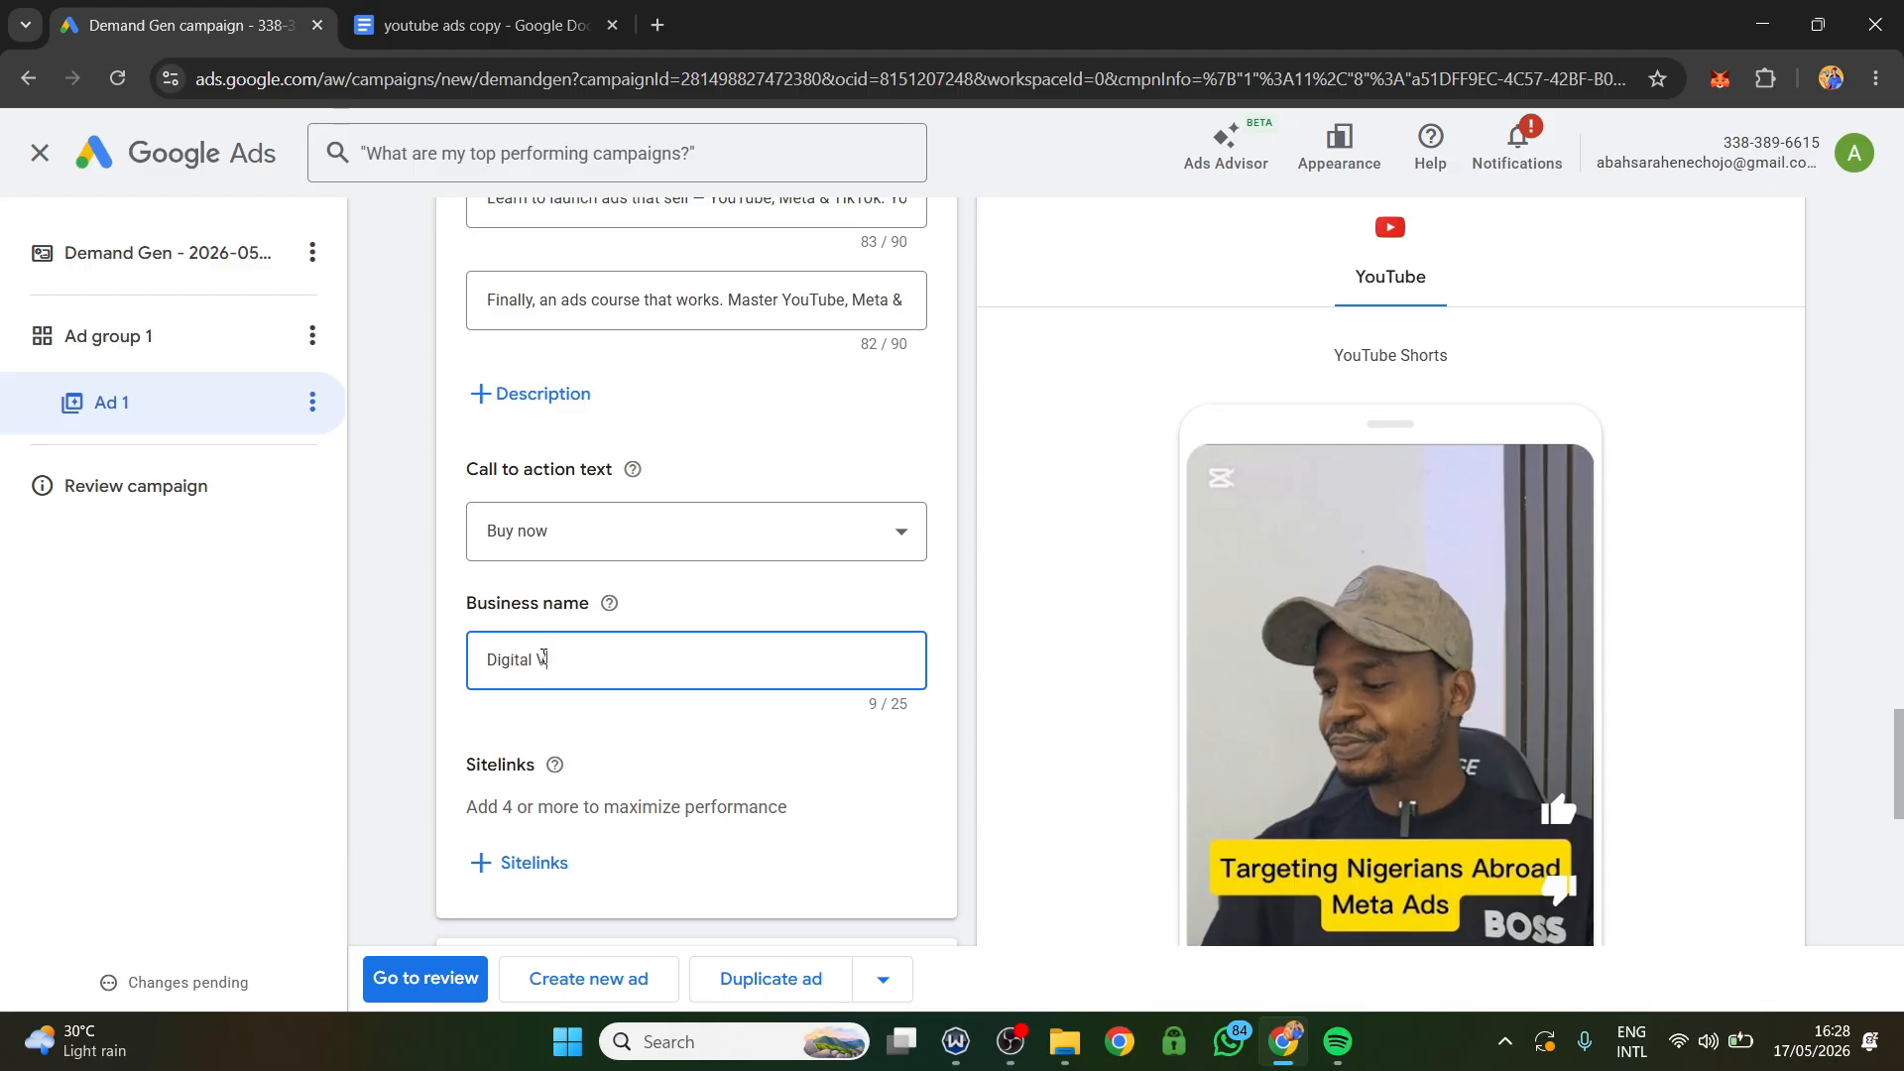
pyautogui.write('antage')
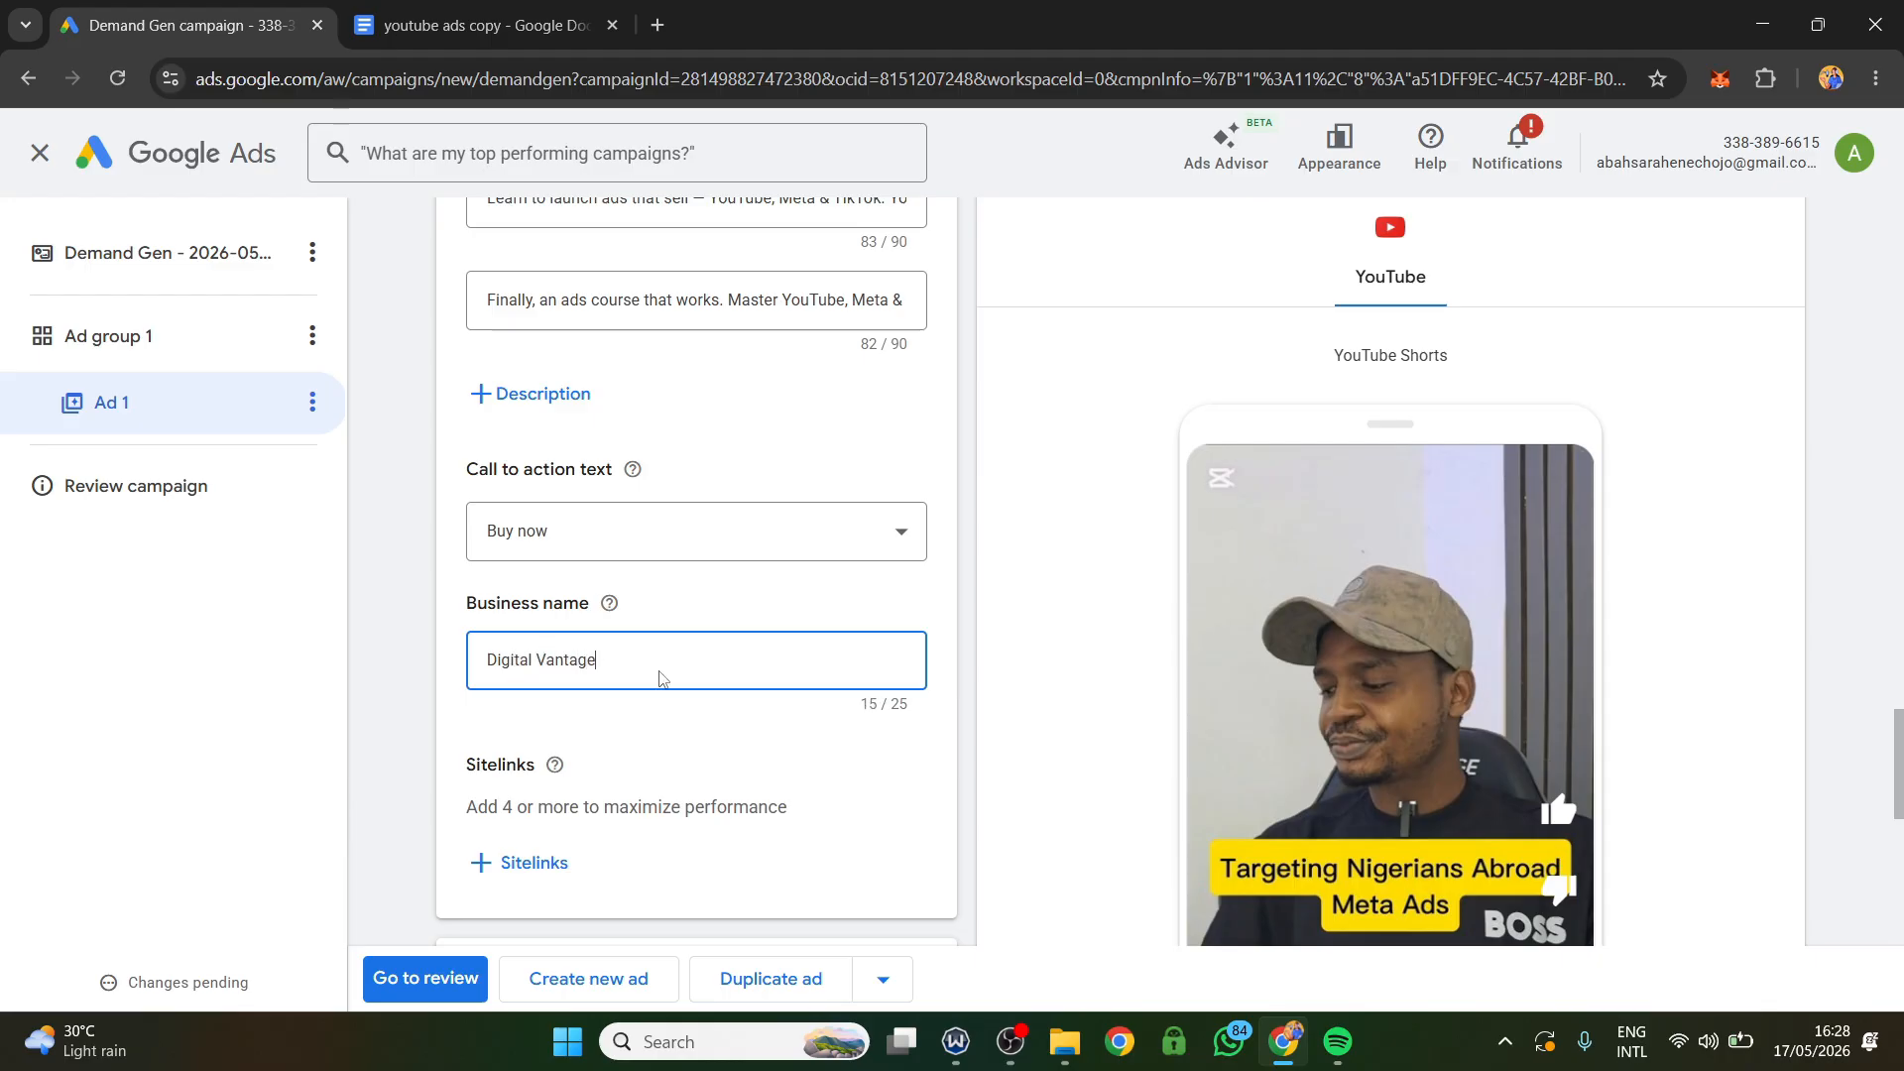
# Examine the campaign-level sitelinks form with its text, description and URL fields, and close it without adding a sitelink.
pyautogui.scroll(-5, 662, 678)
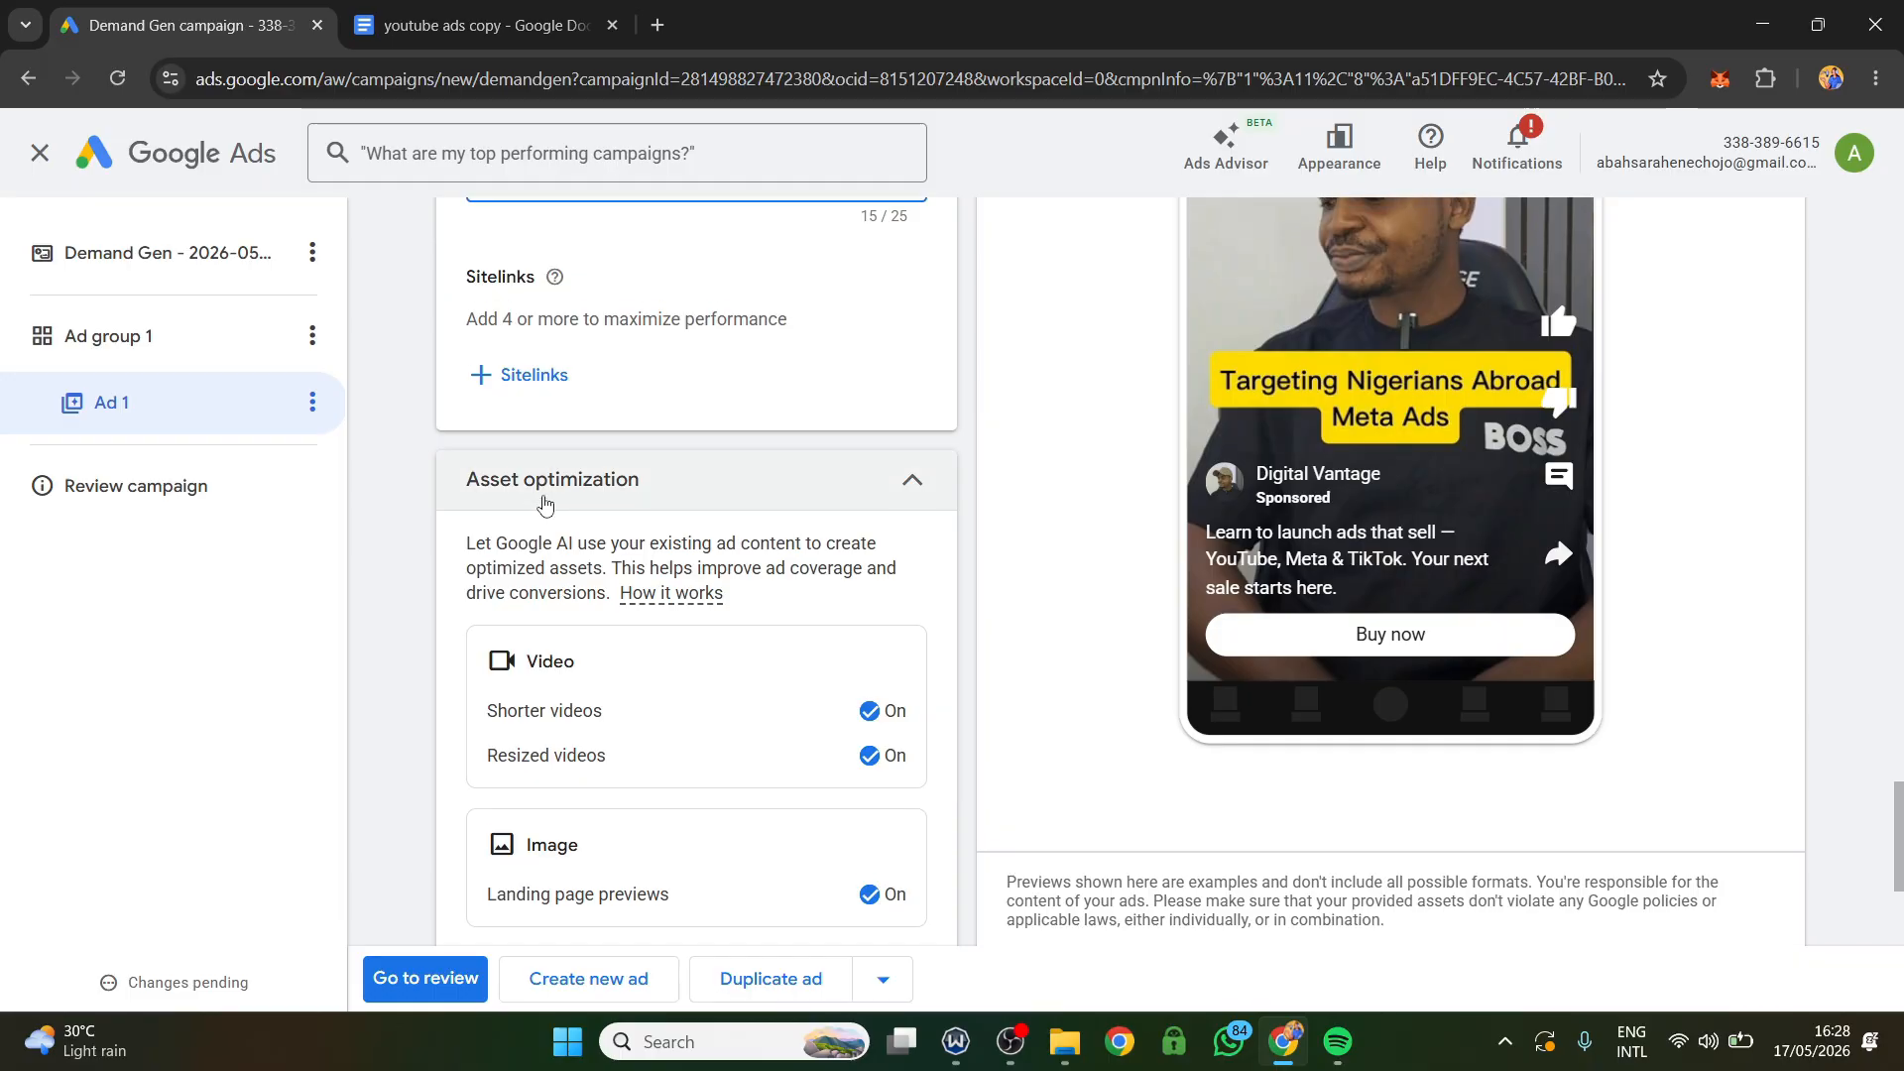
pyautogui.scroll(1, 547, 505)
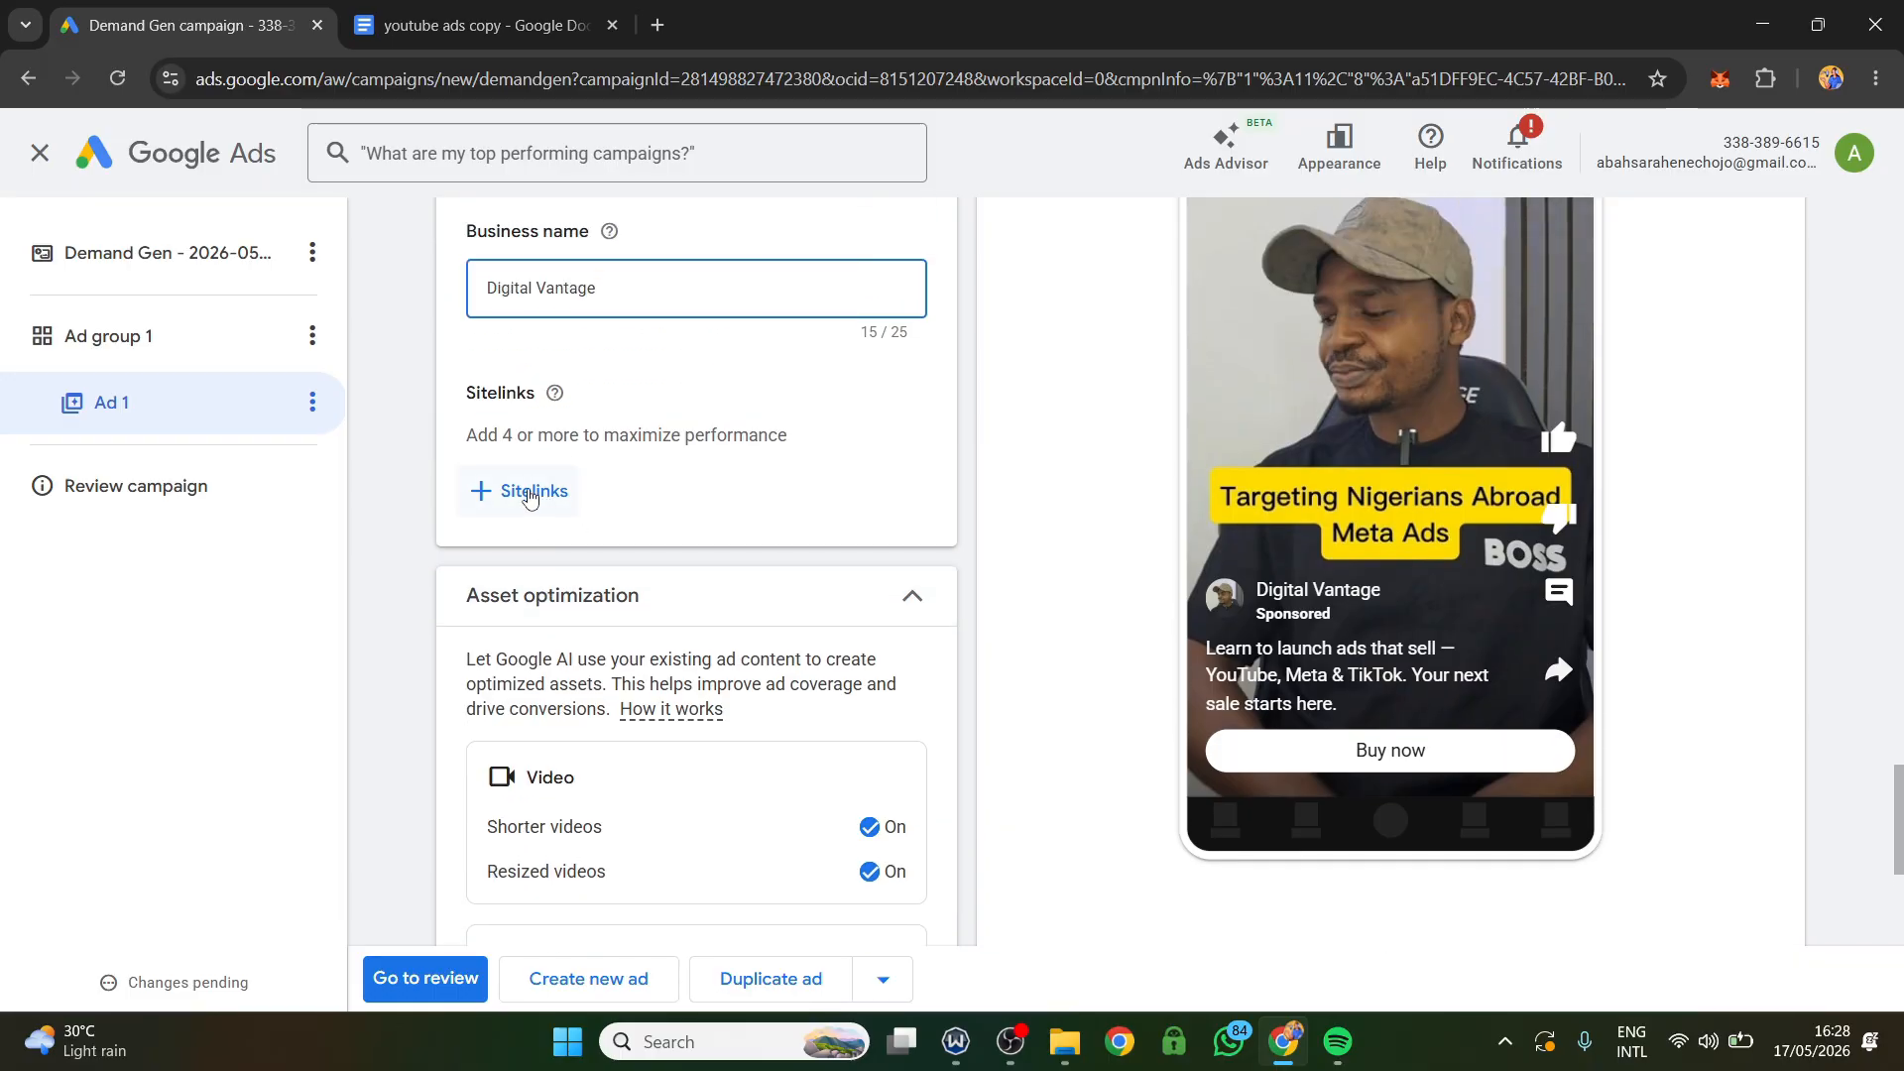
pyautogui.click(529, 493)
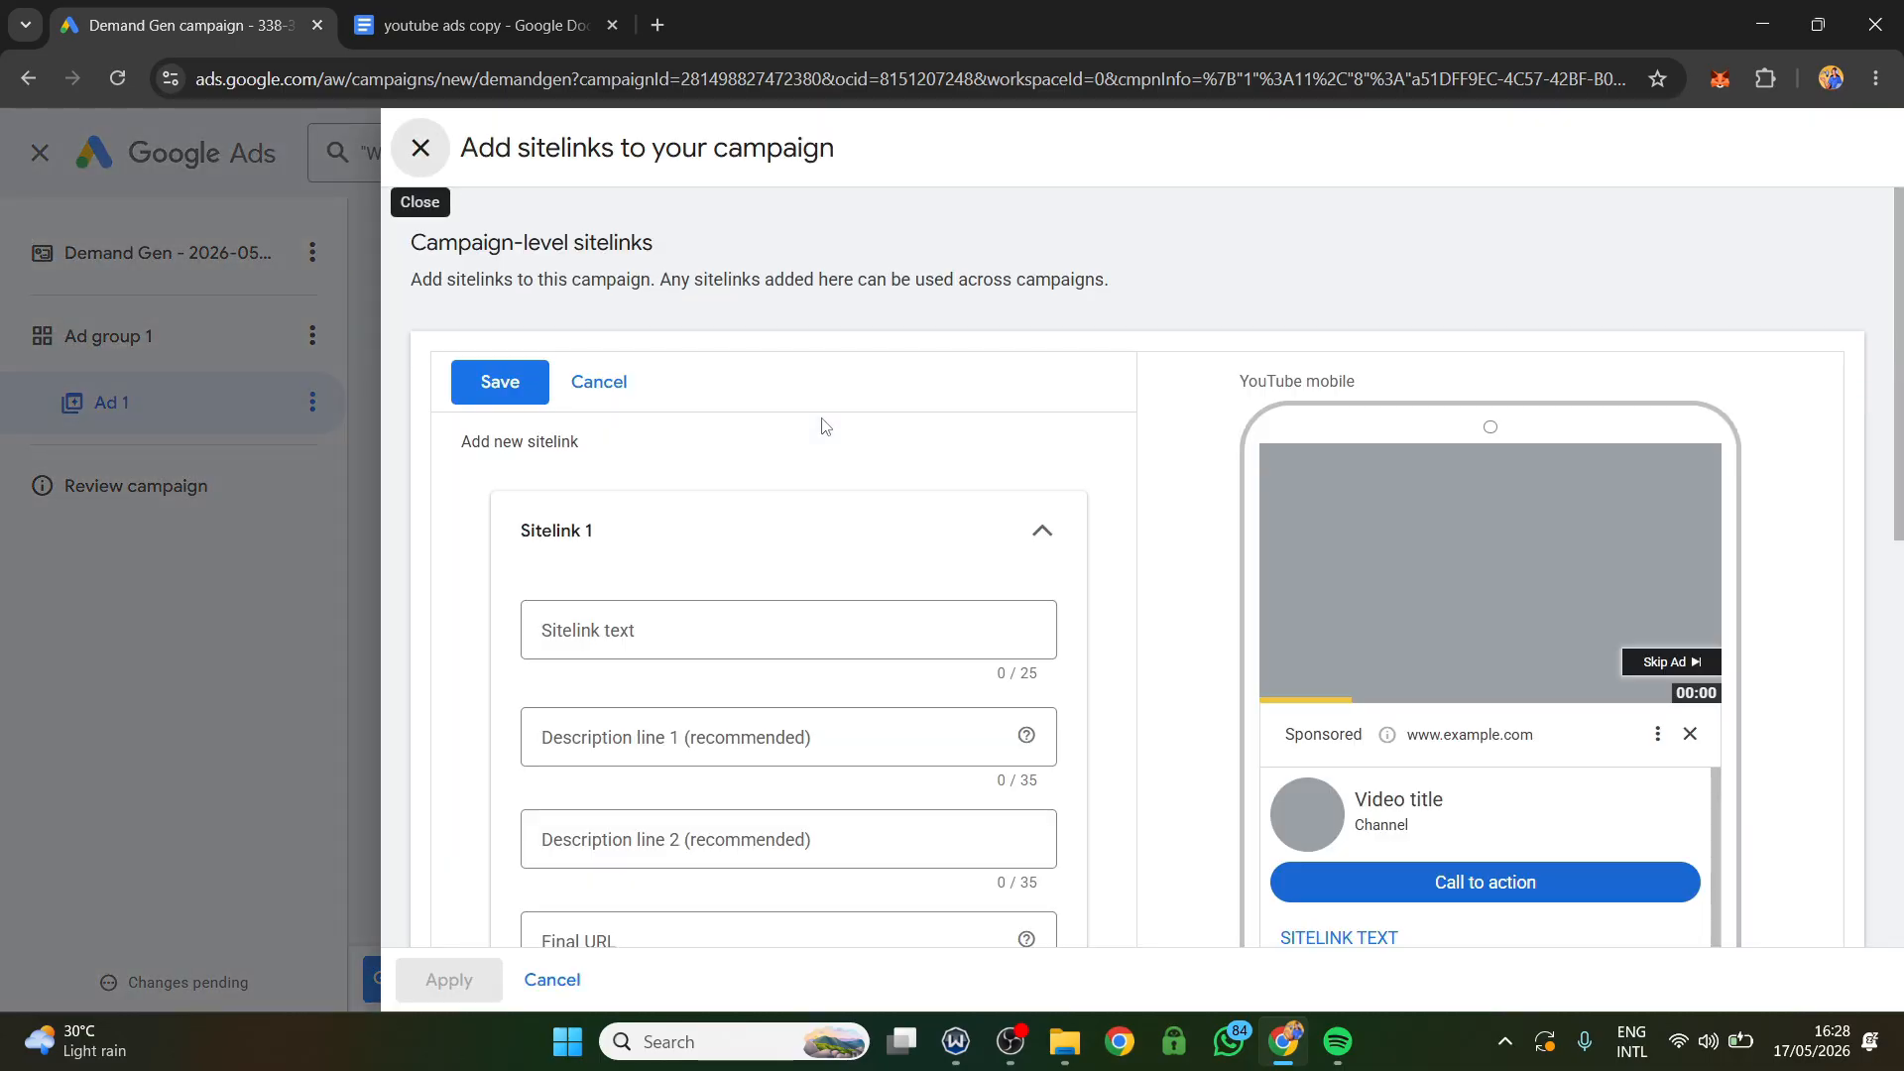
pyautogui.scroll(-1, 841, 601)
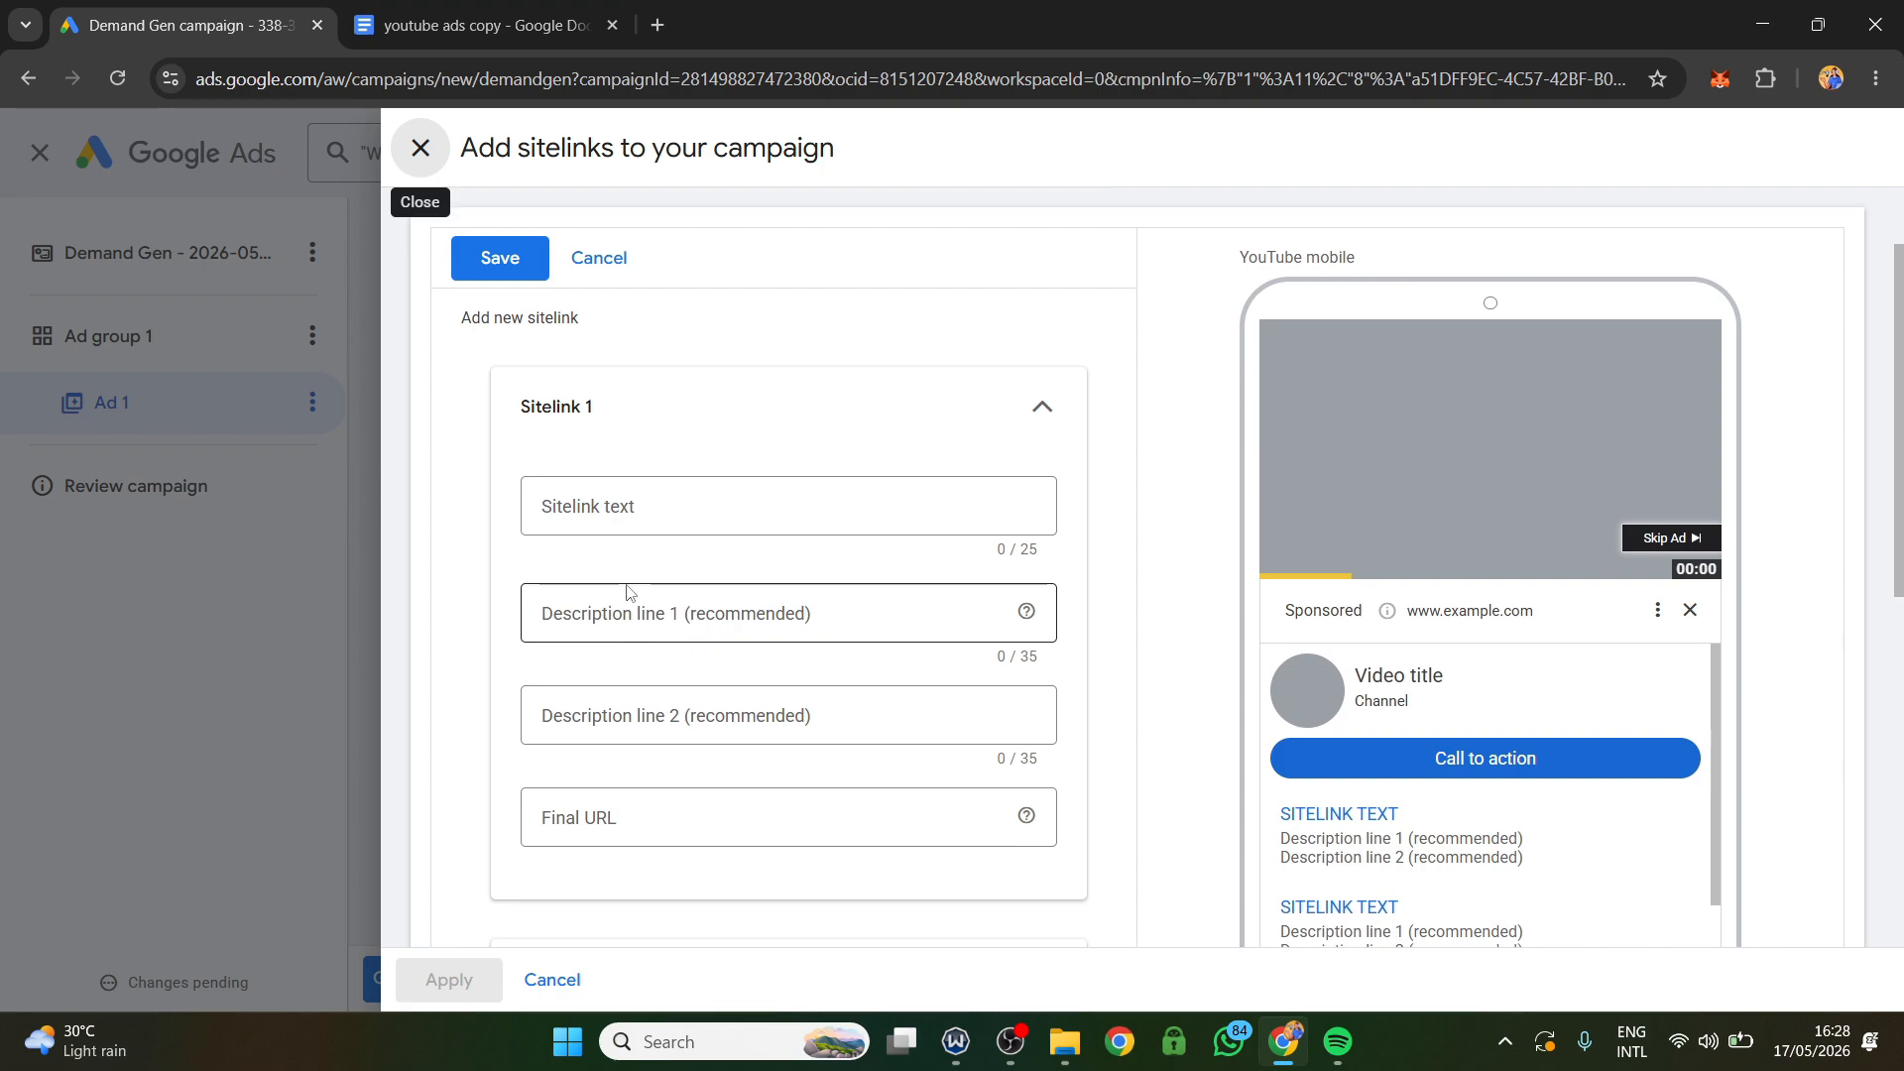
pyautogui.click(622, 509)
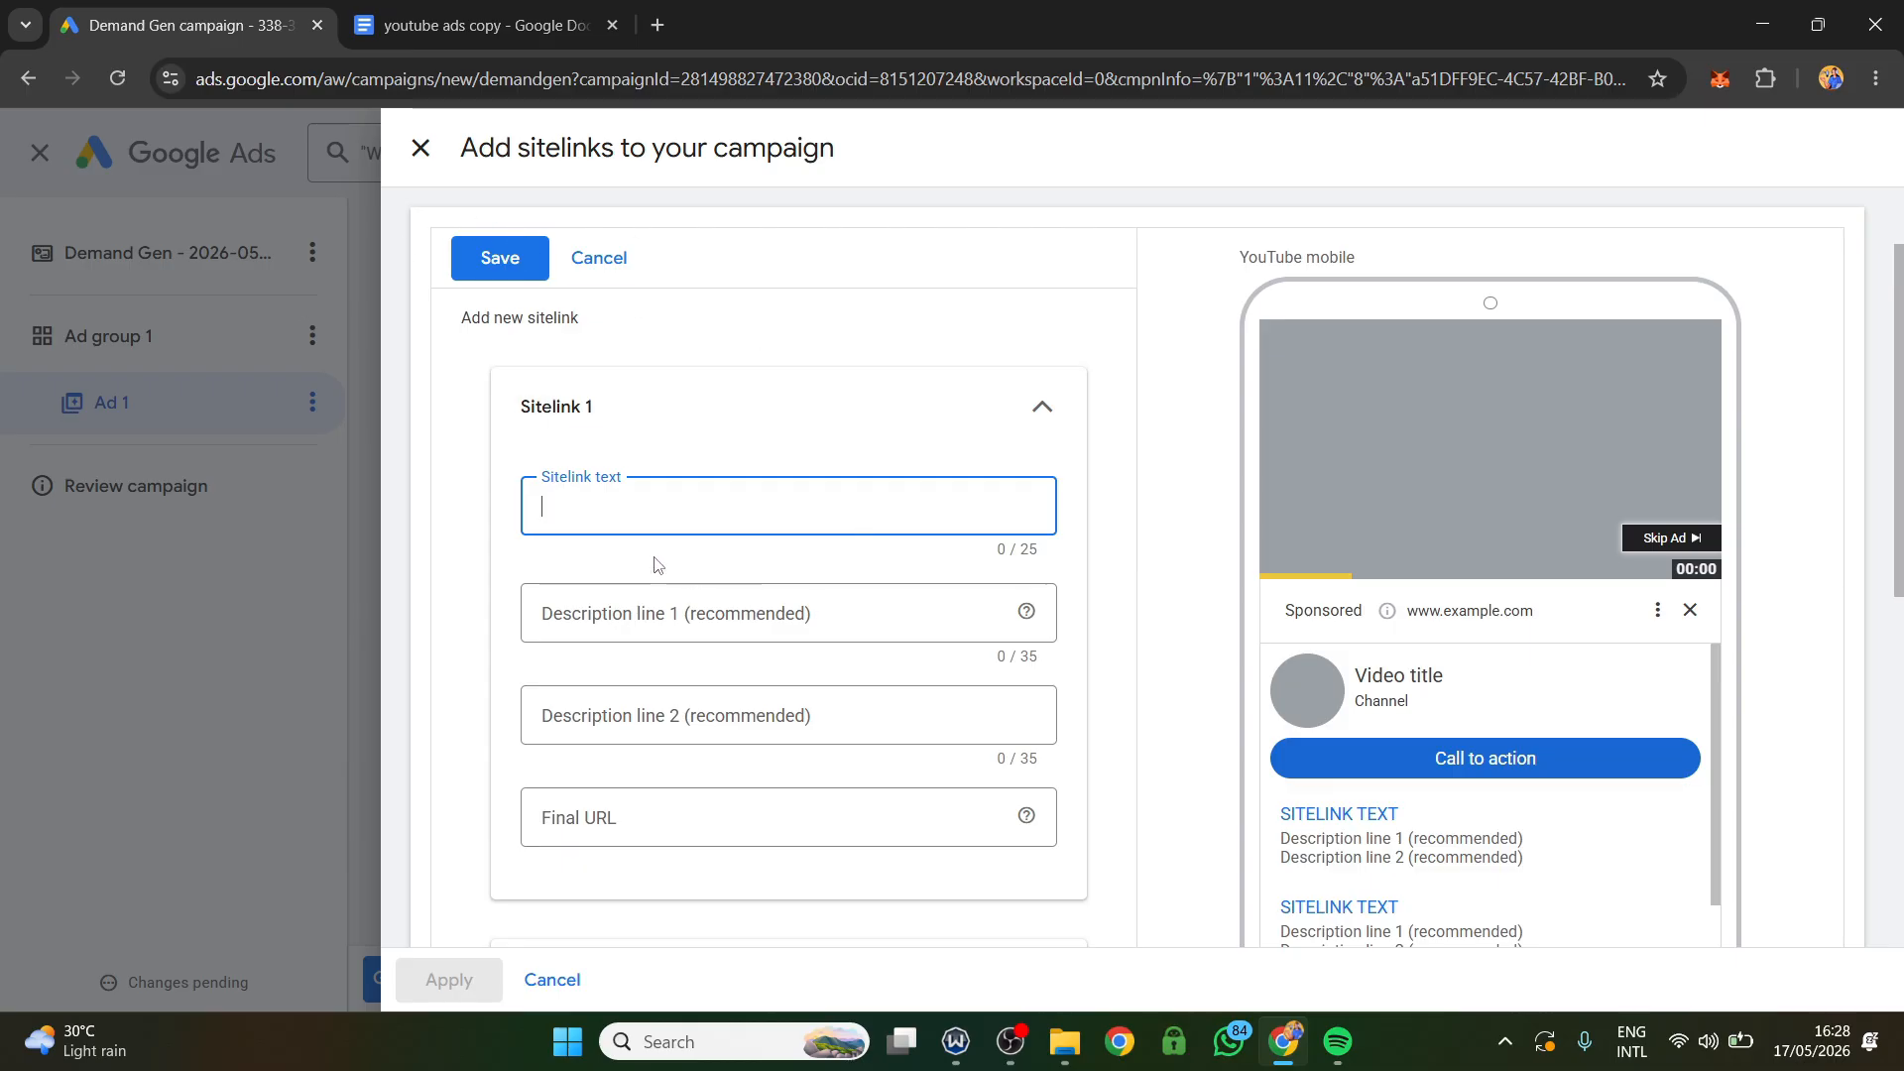
pyautogui.scroll(-1, 959, 777)
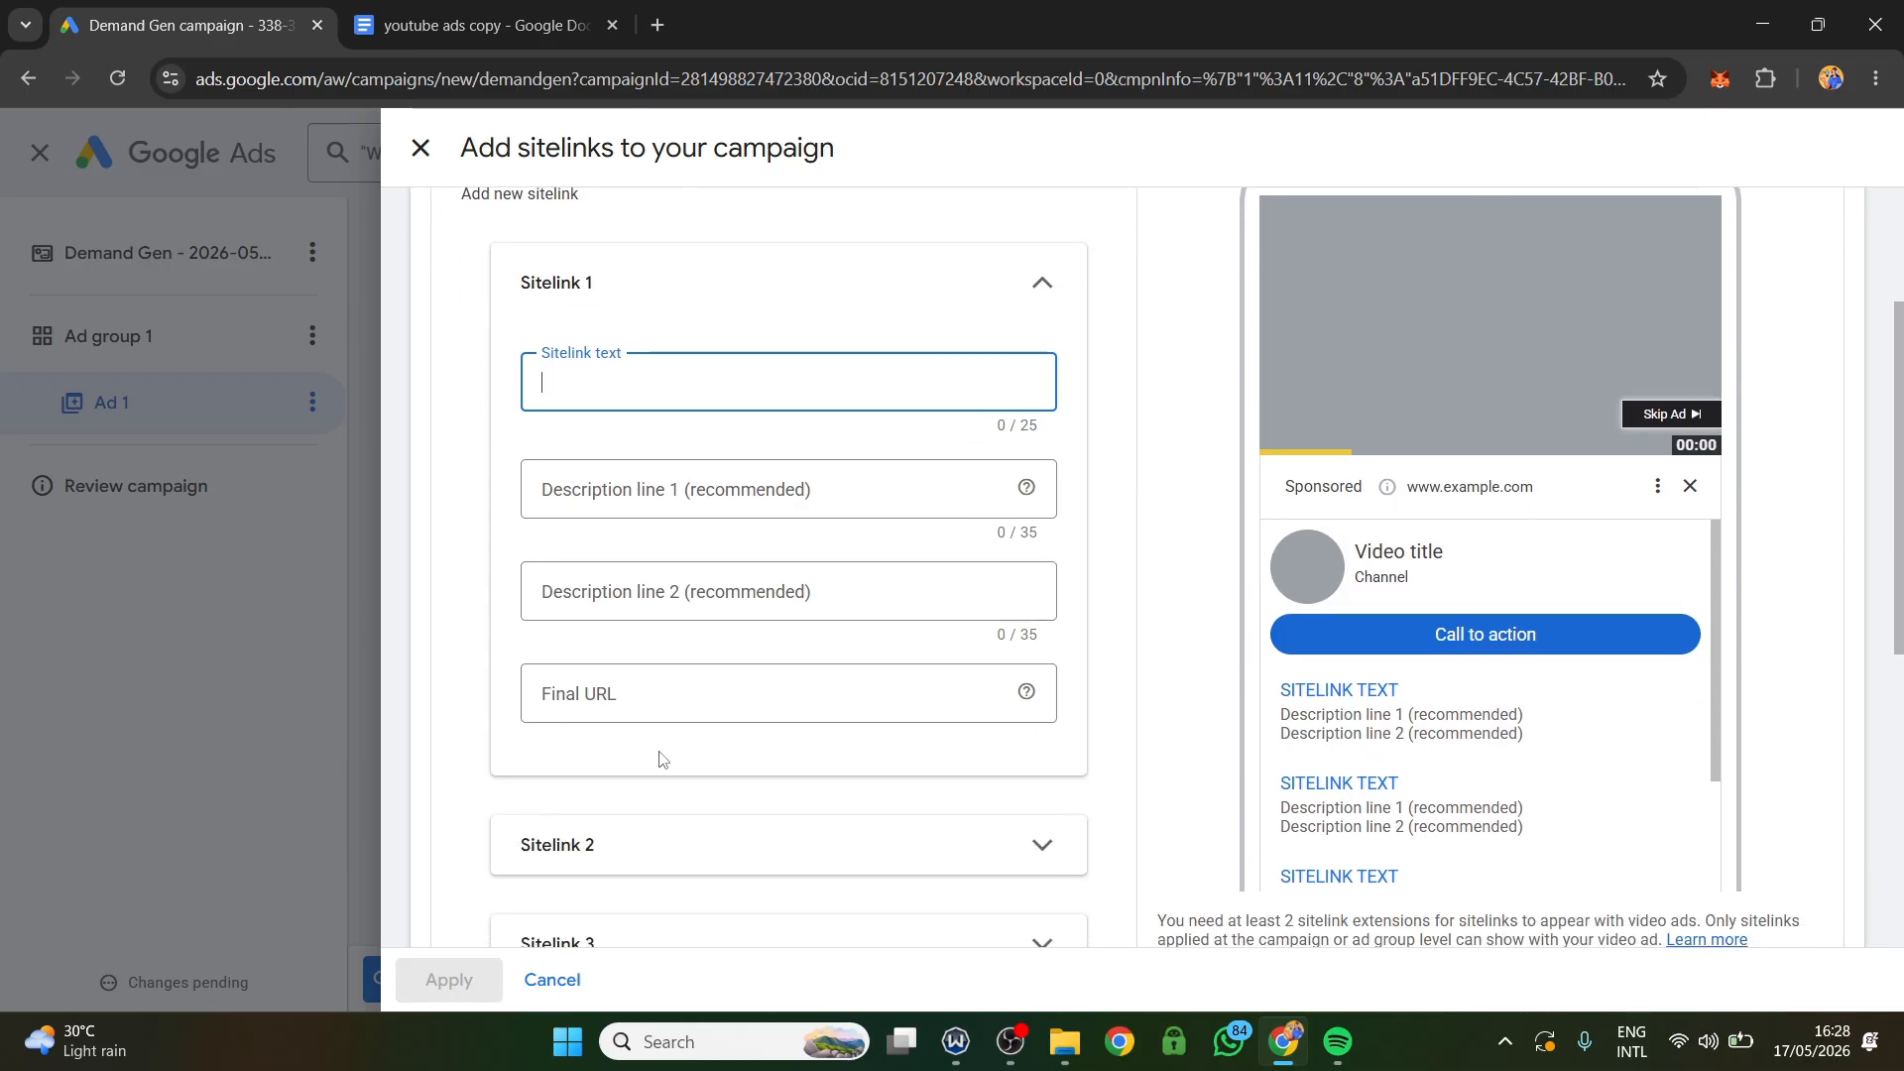
pyautogui.scroll(-4, 561, 551)
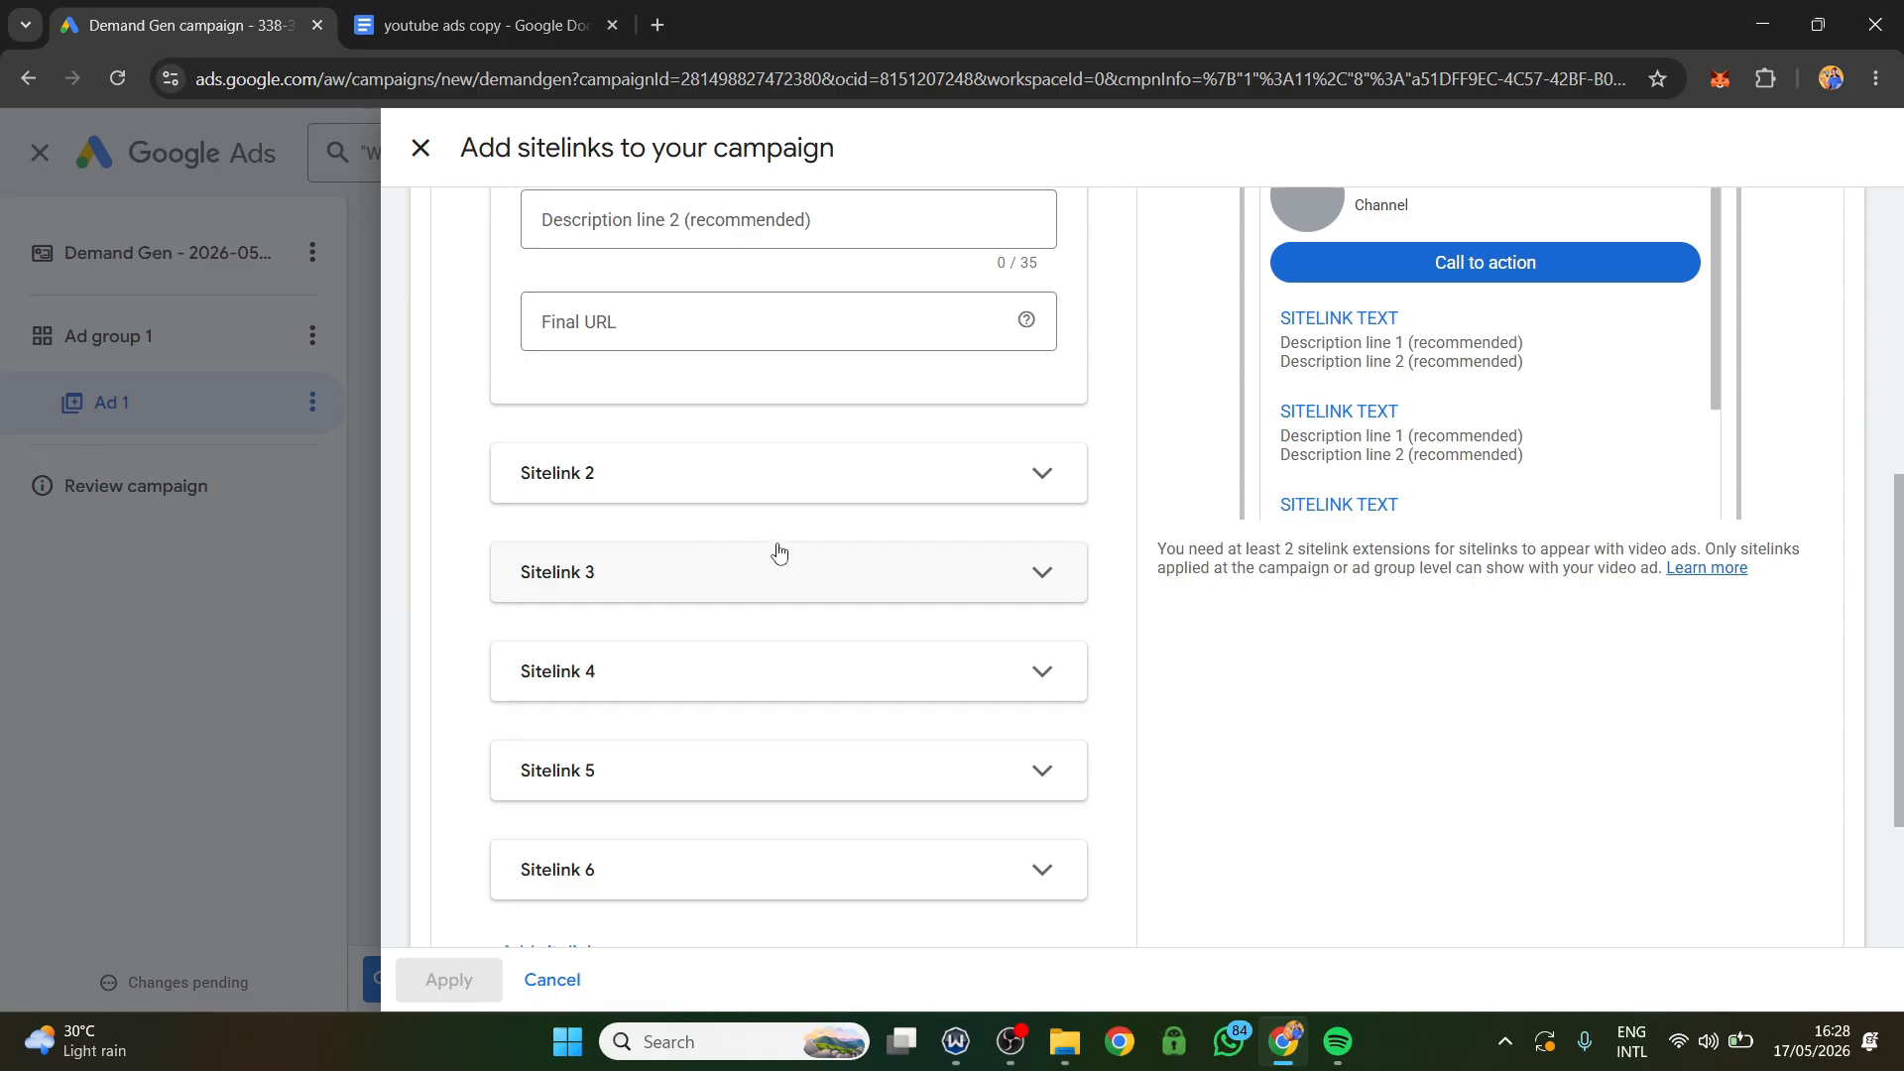
pyautogui.scroll(4, 784, 446)
pyautogui.scroll(-2, 1692, 714)
pyautogui.scroll(-5, 1518, 646)
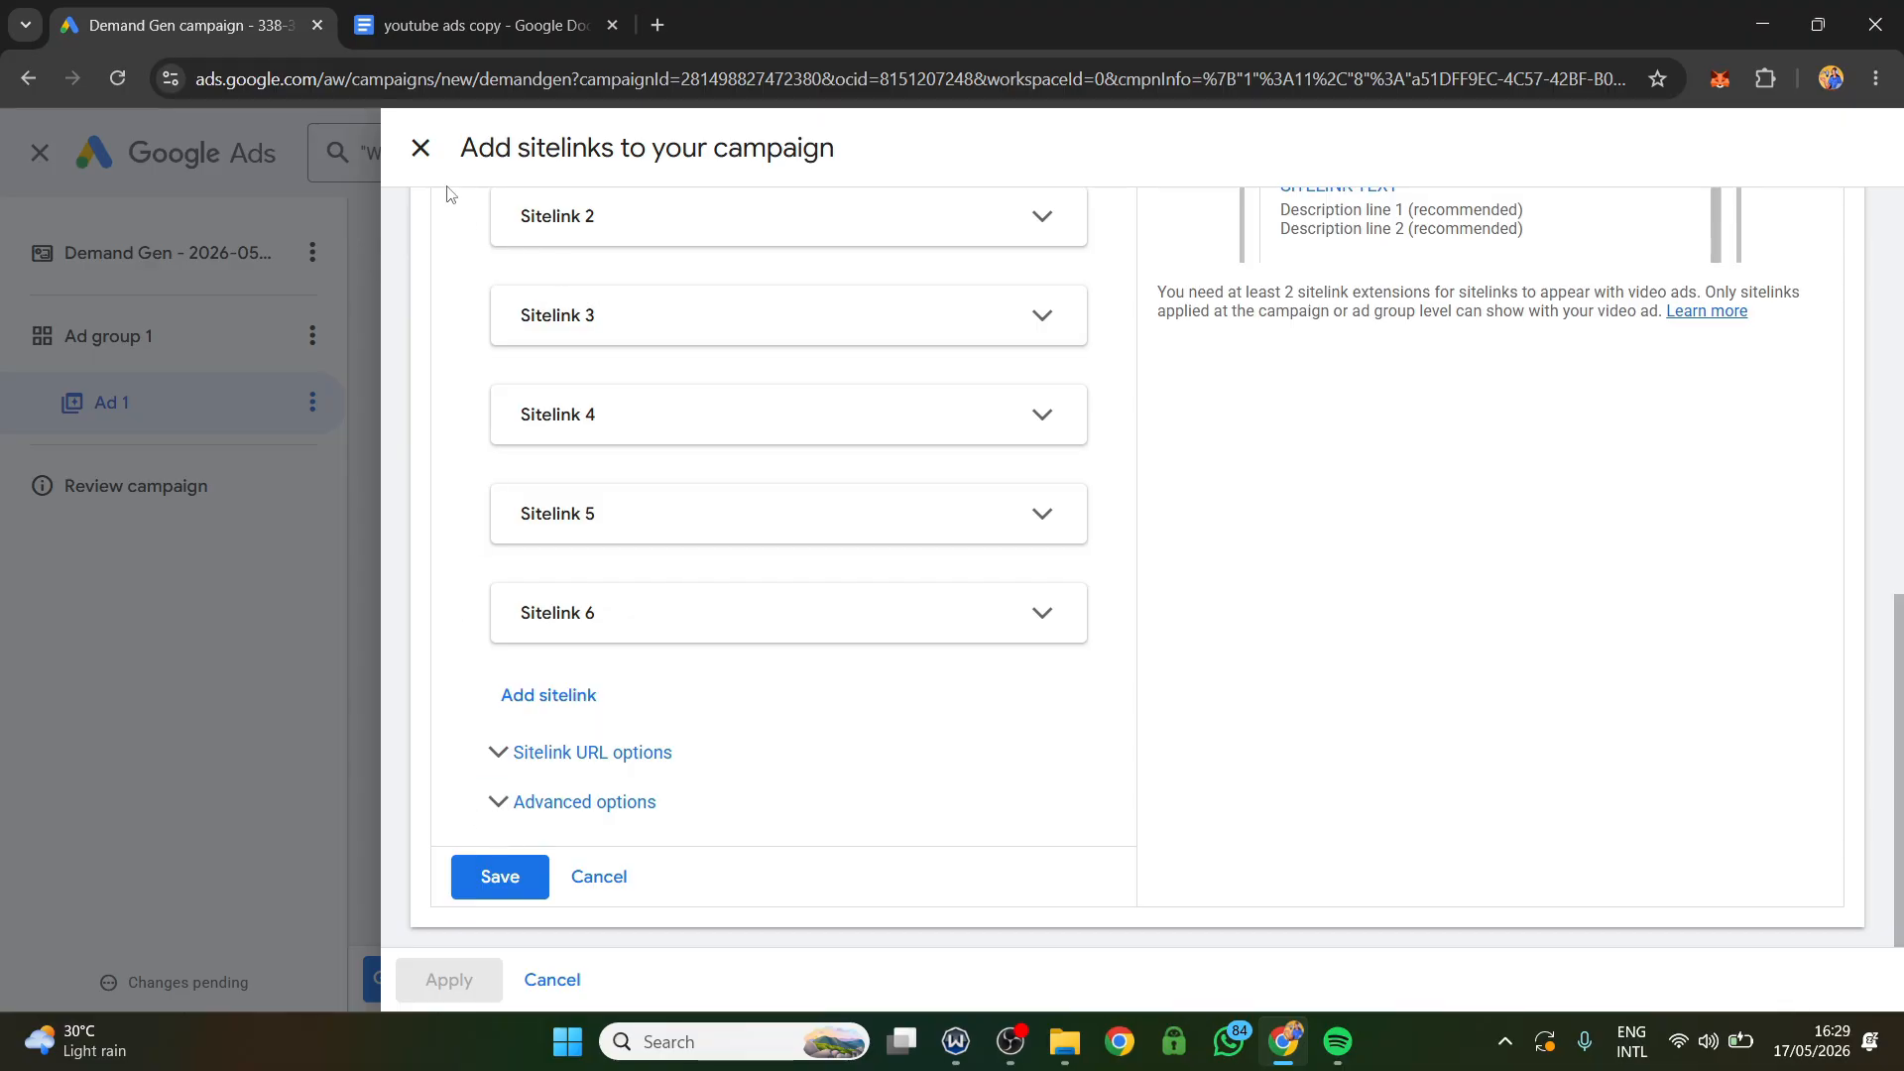
pyautogui.click(421, 150)
# Turn off the Shorter videos and Resized videos enhancements in the ad's asset optimization.
pyautogui.scroll(-4, 802, 476)
pyautogui.moveTo(774, 501)
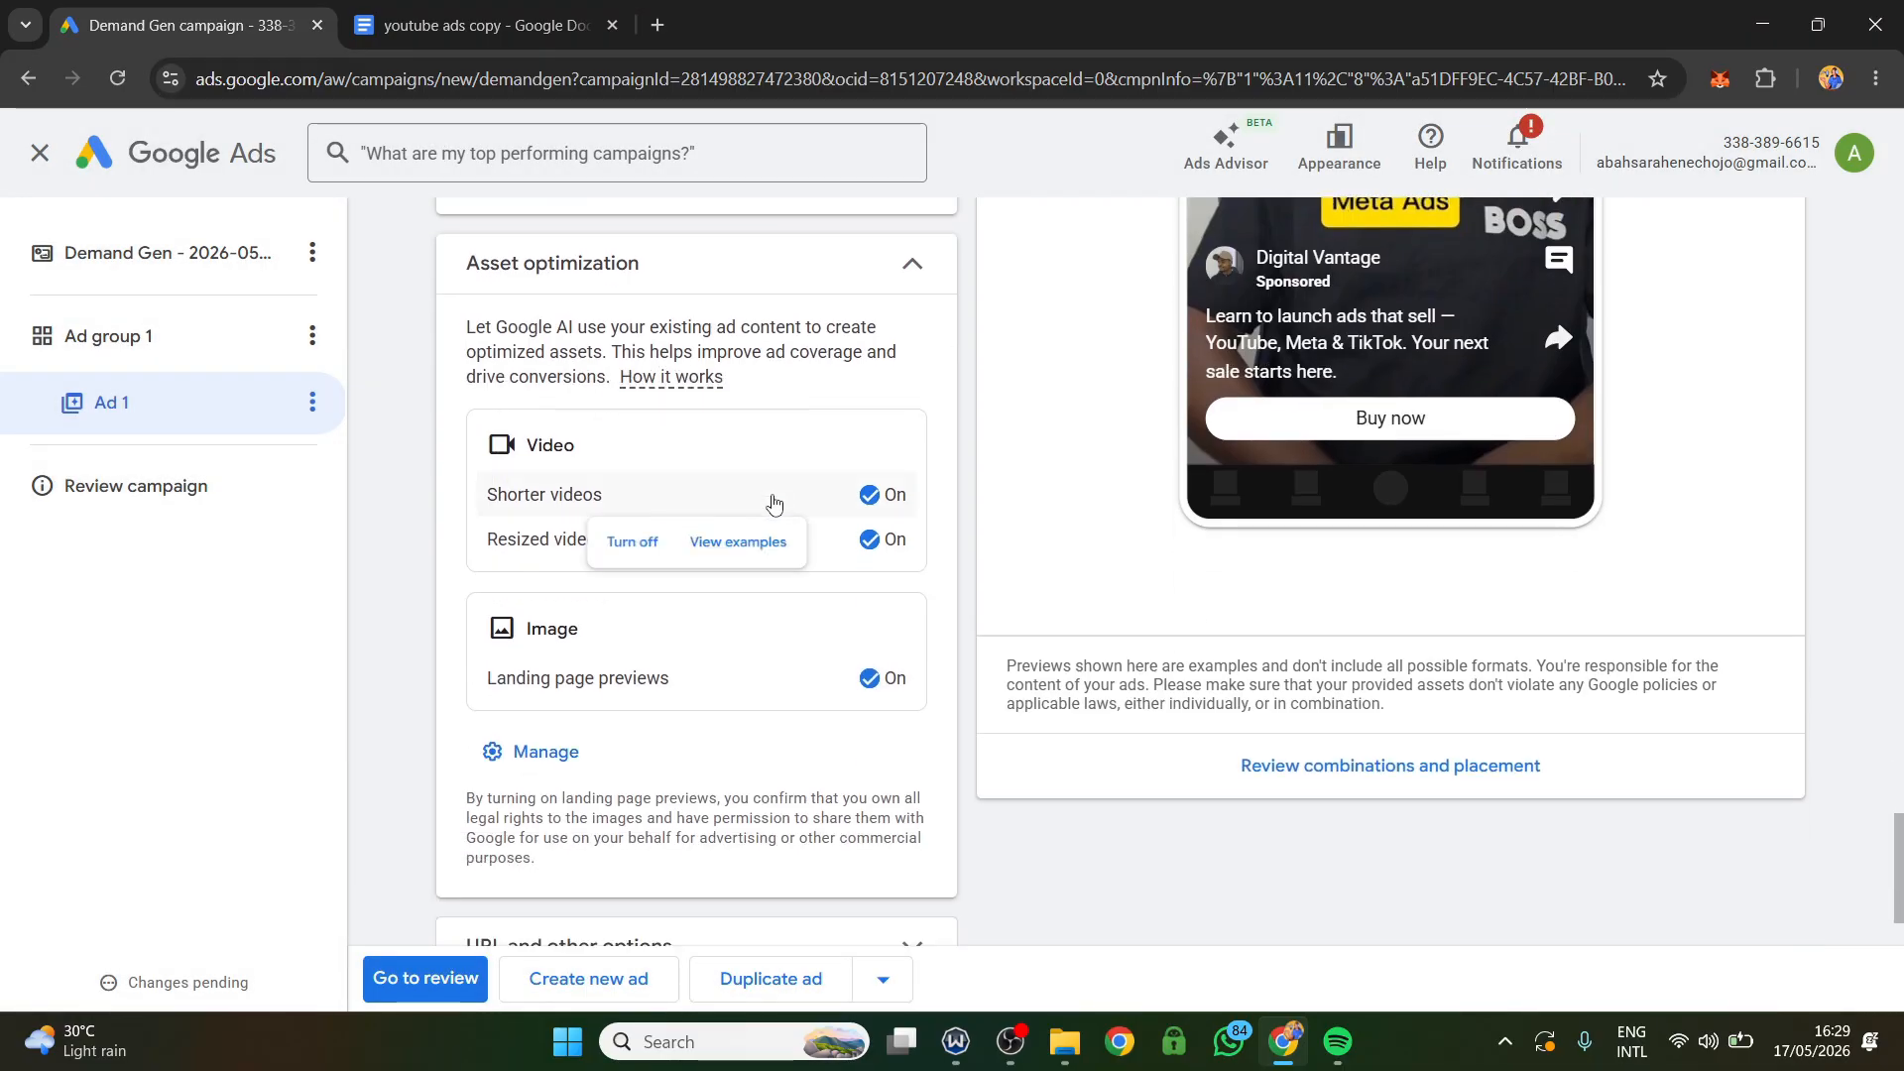
pyautogui.scroll(2, 684, 503)
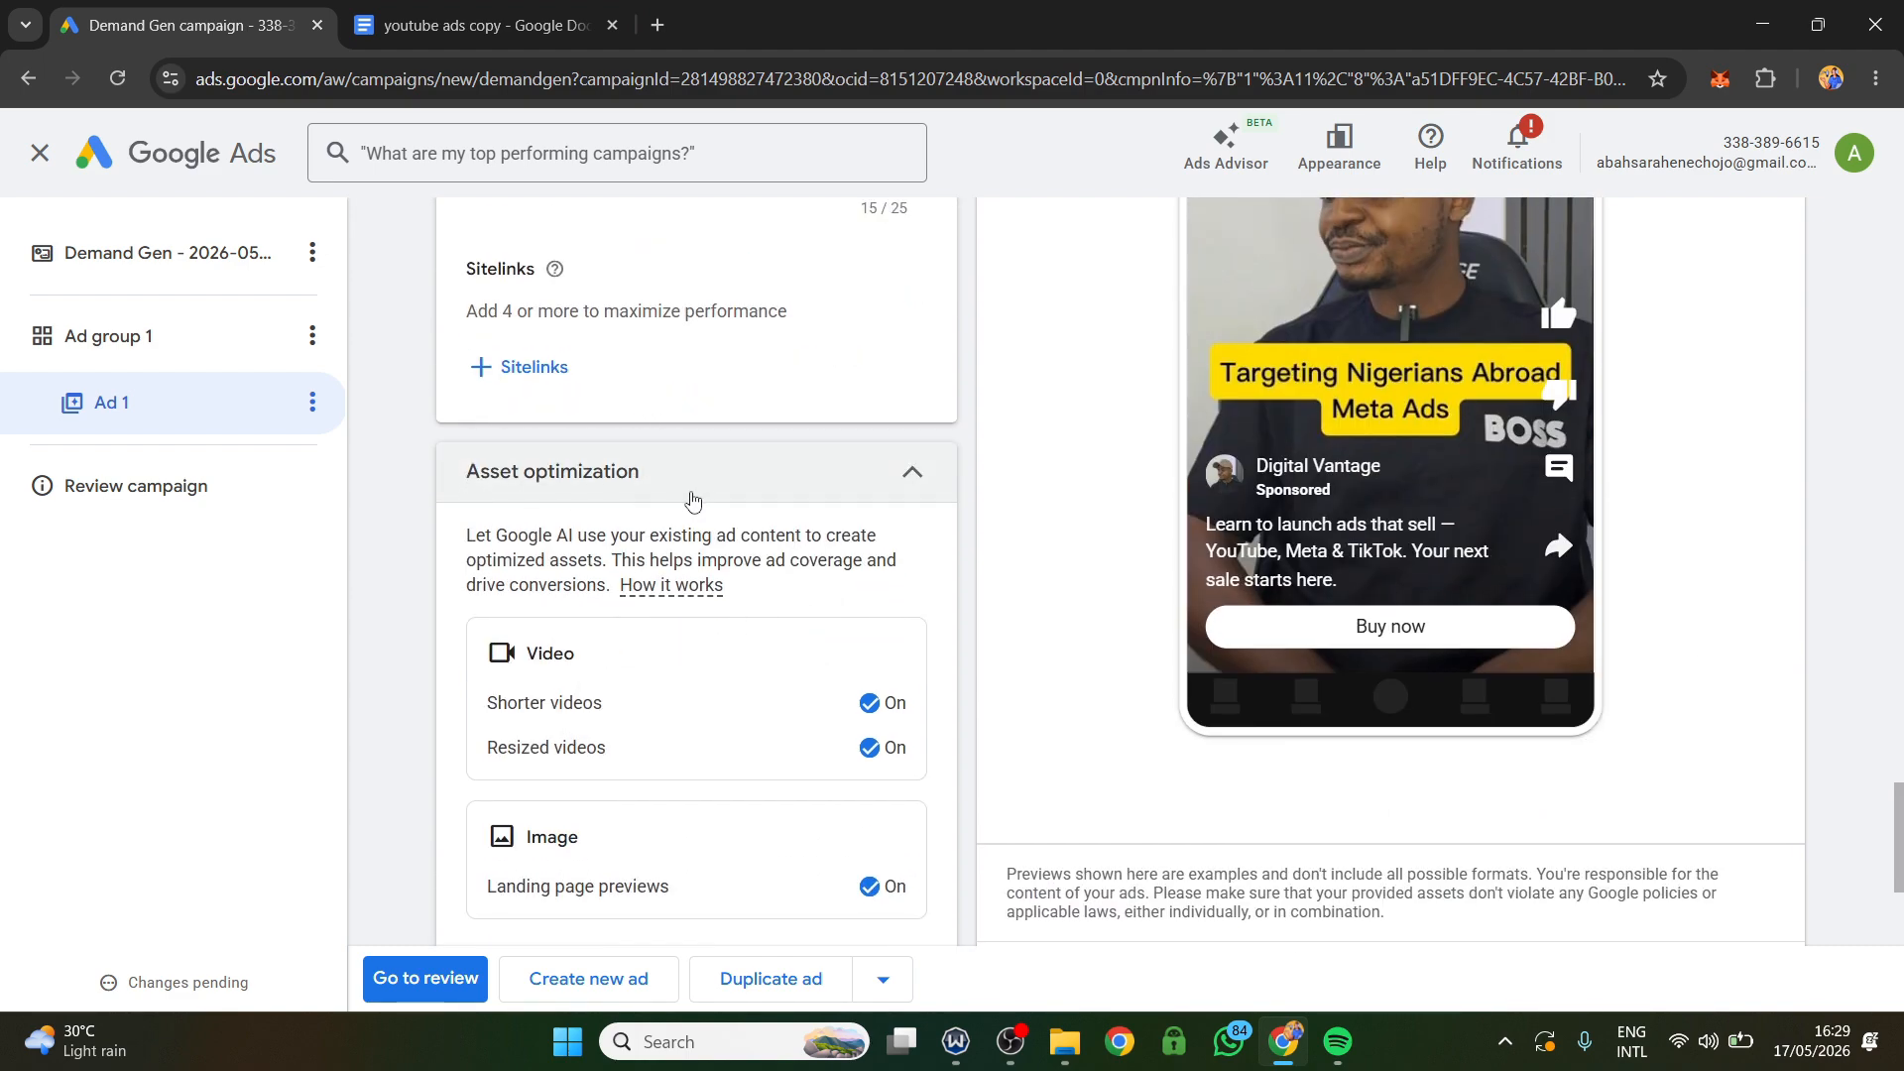
pyautogui.moveTo(808, 706)
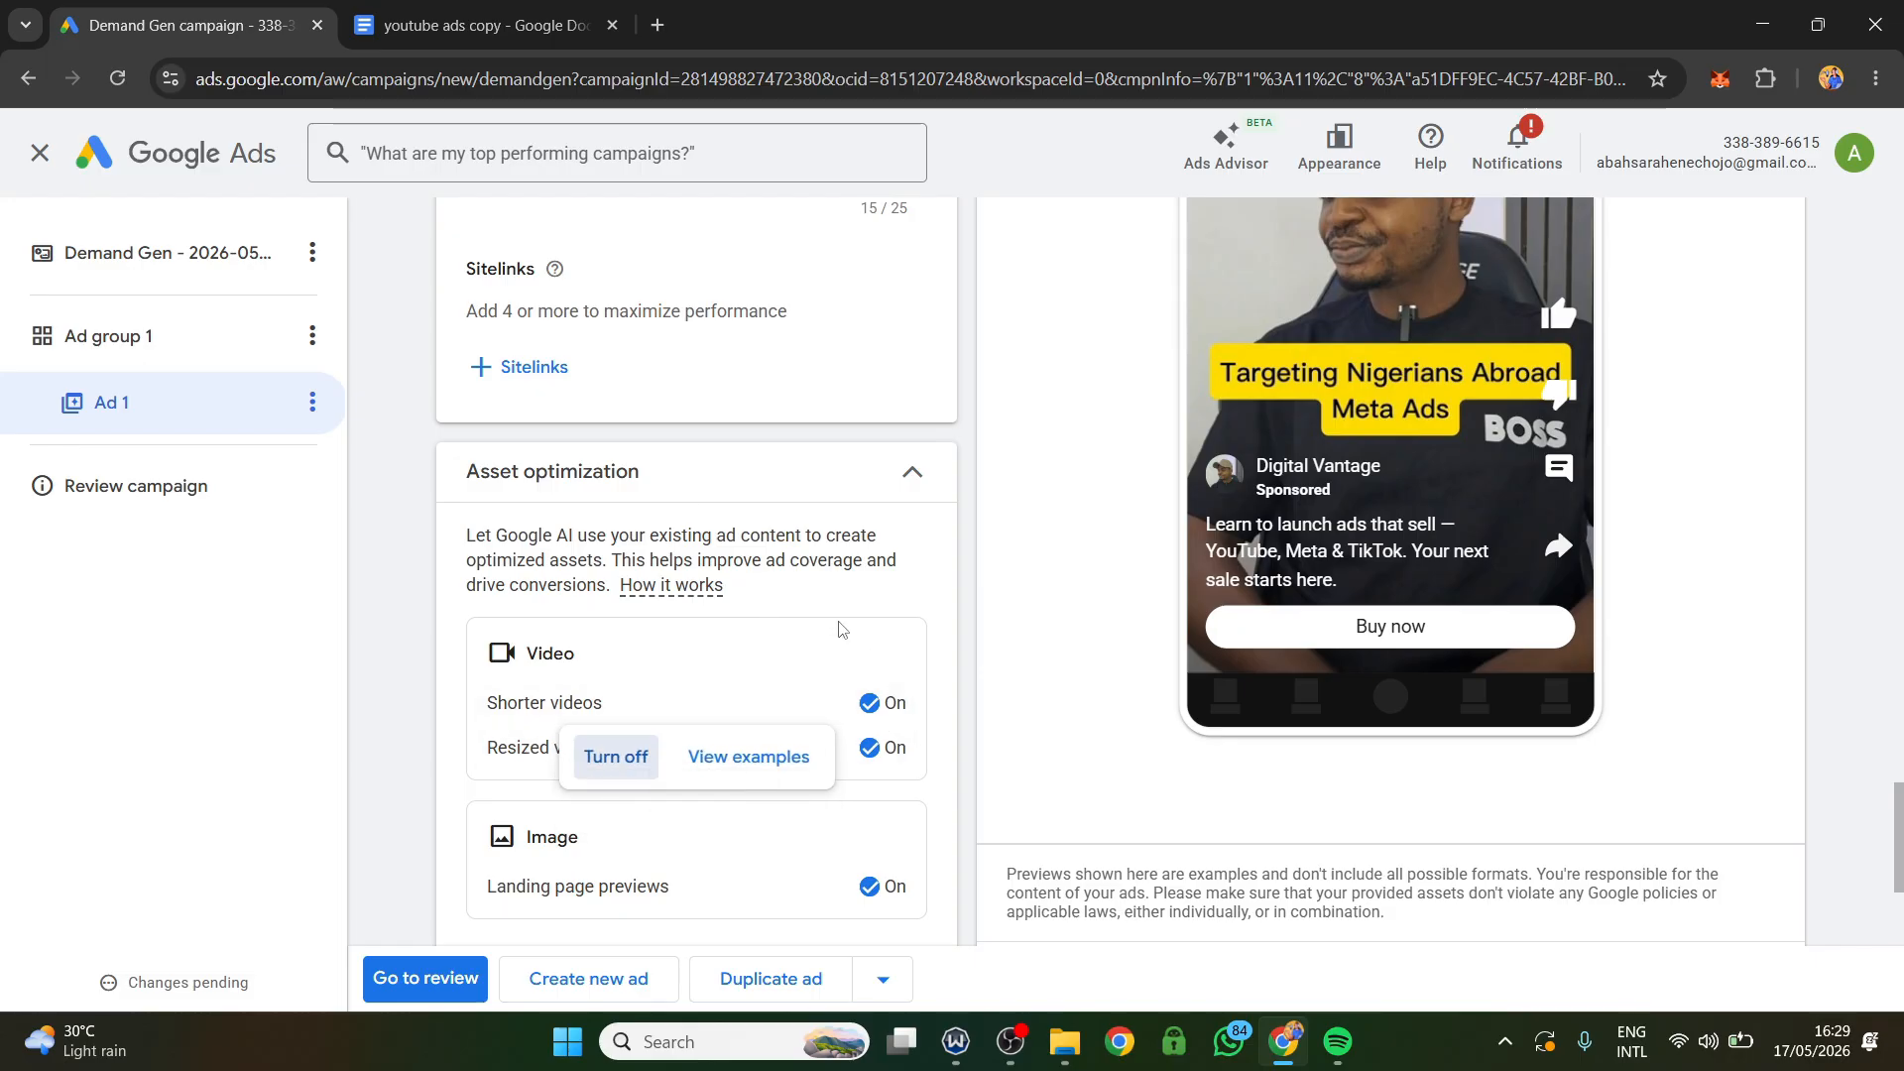
pyautogui.moveTo(710, 712)
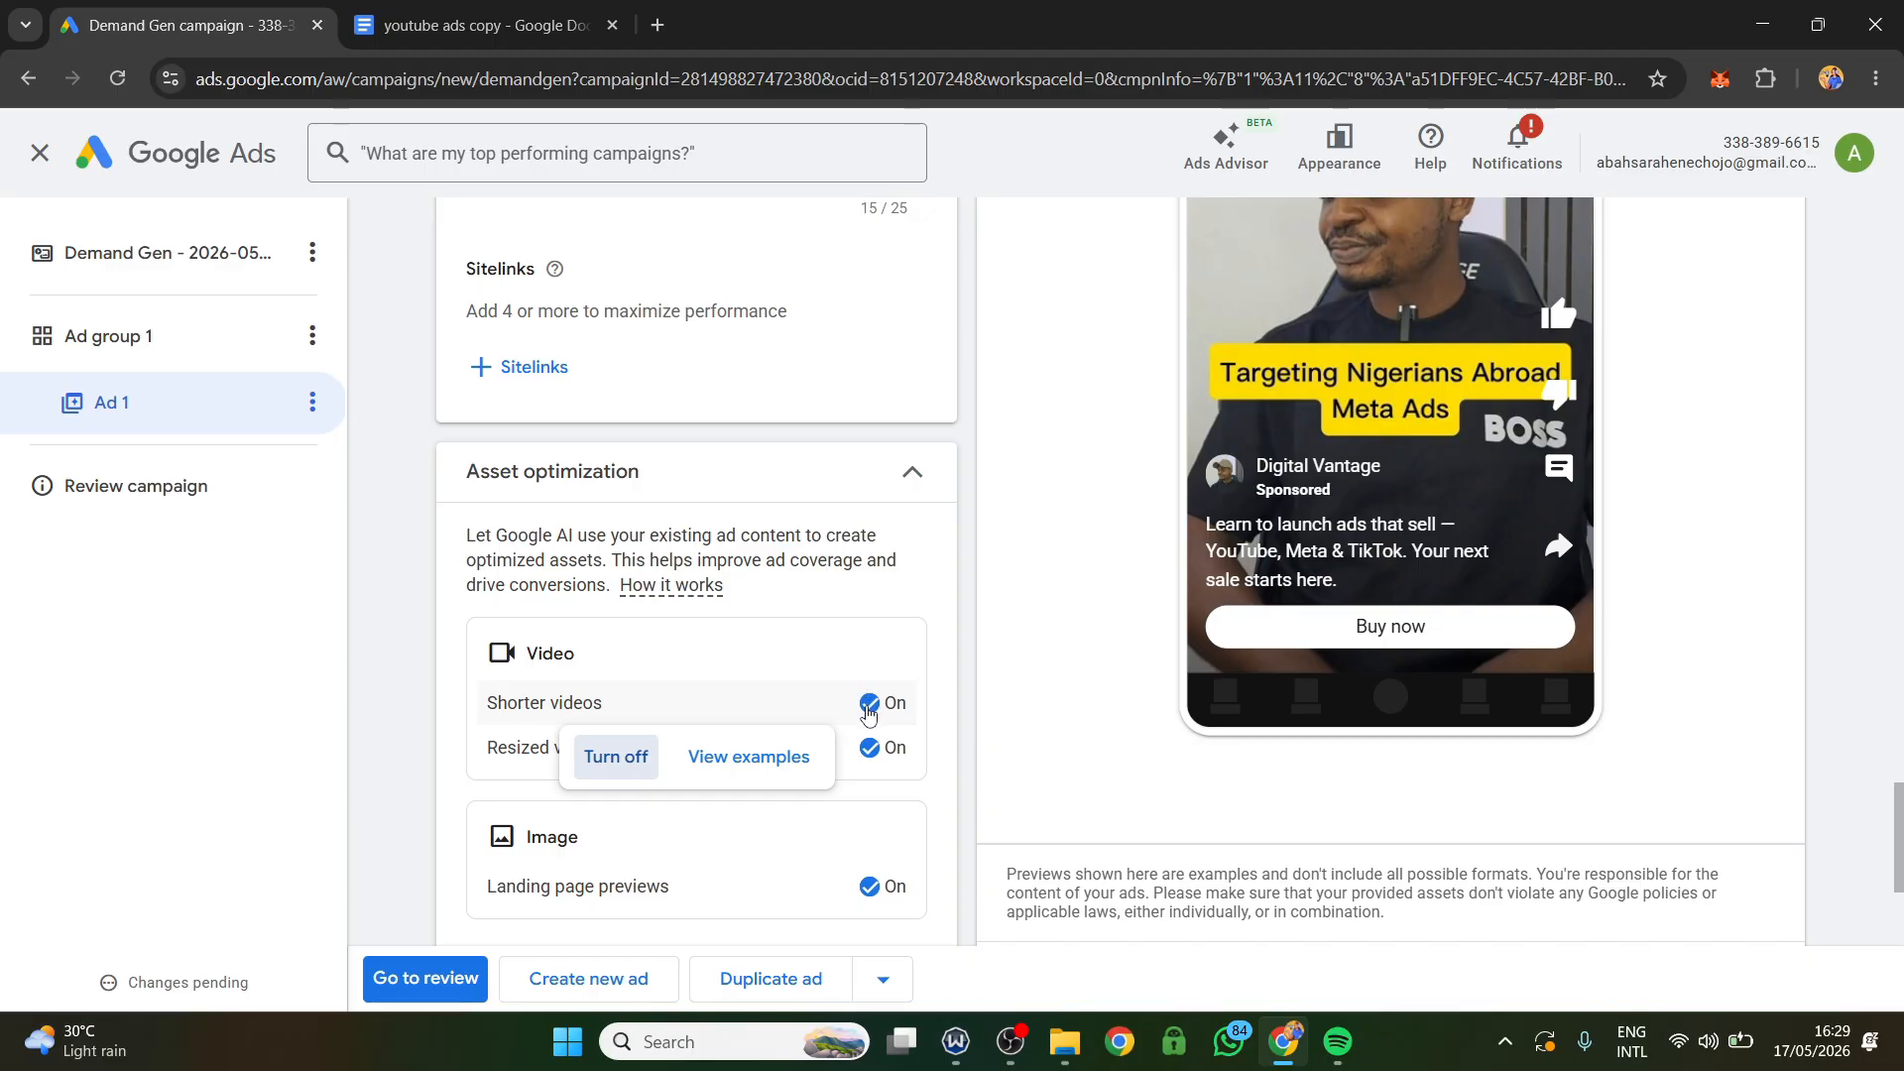
pyautogui.click(877, 712)
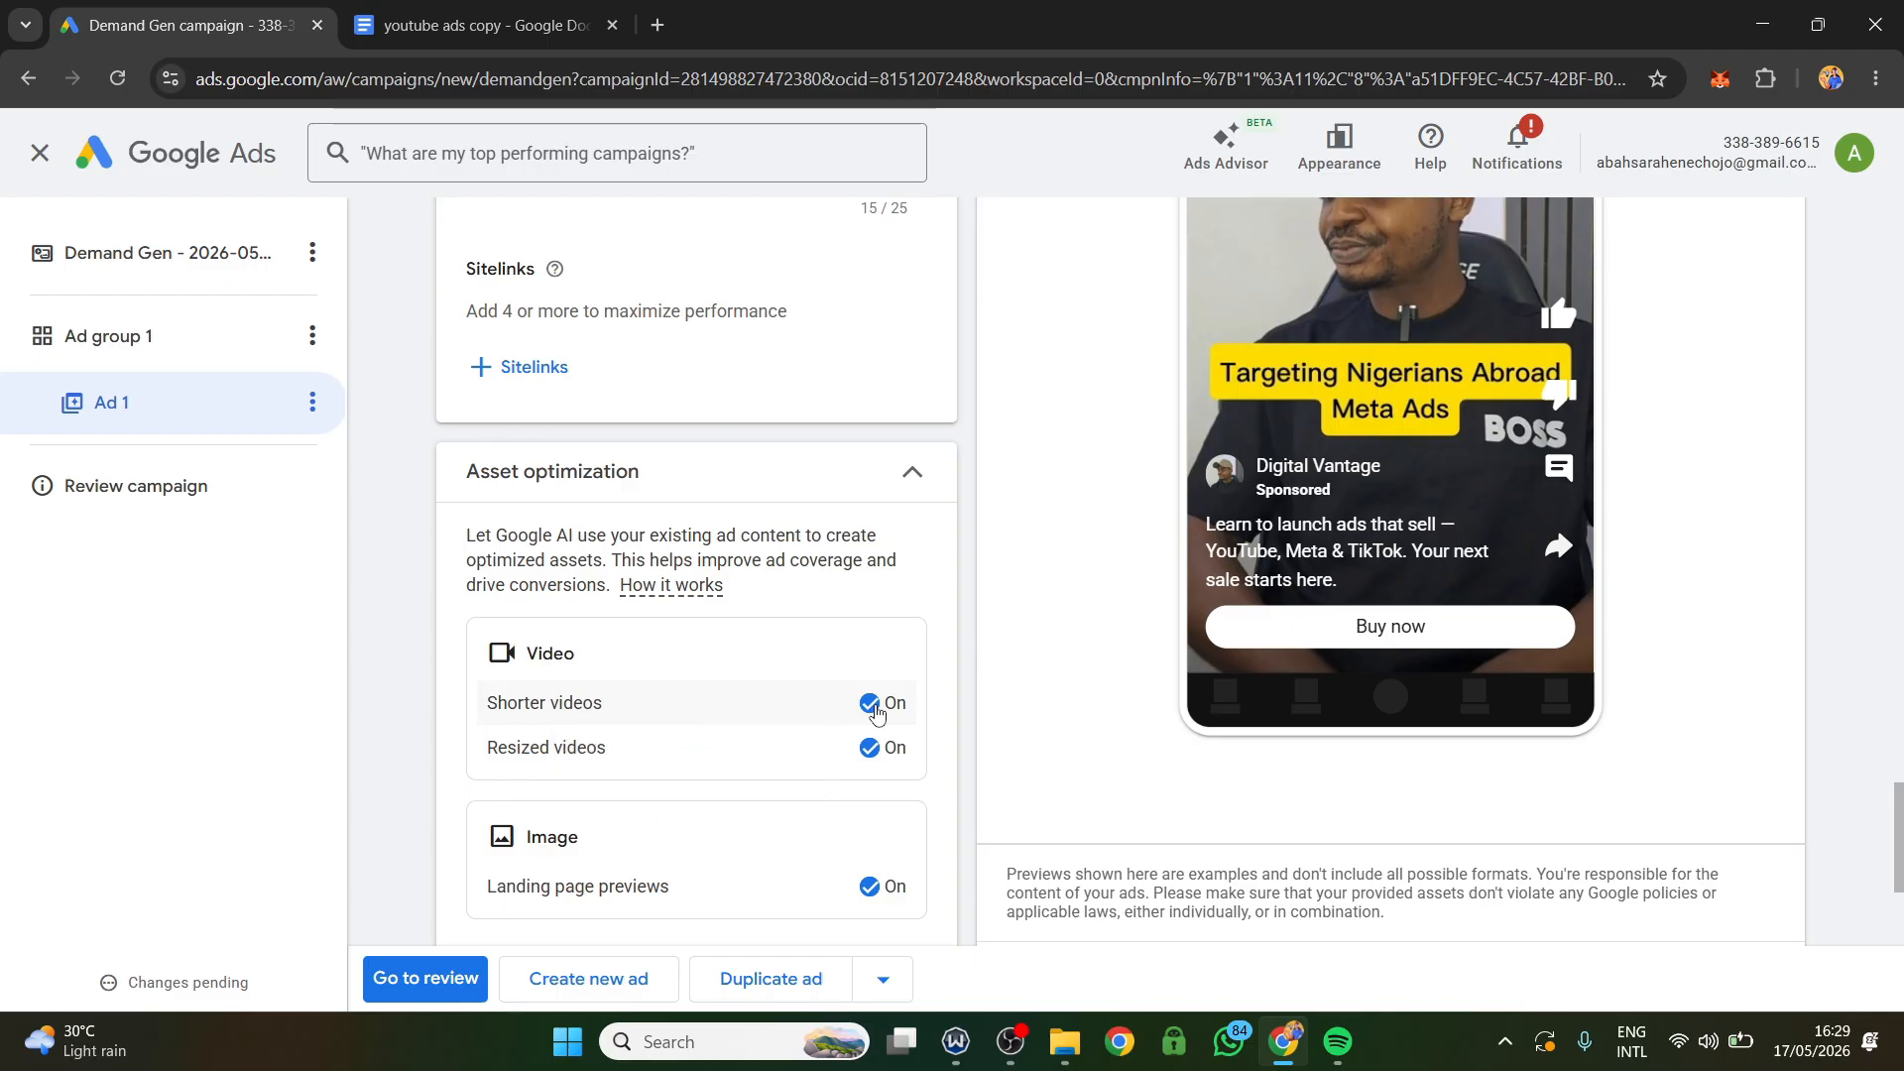
pyautogui.moveTo(871, 706)
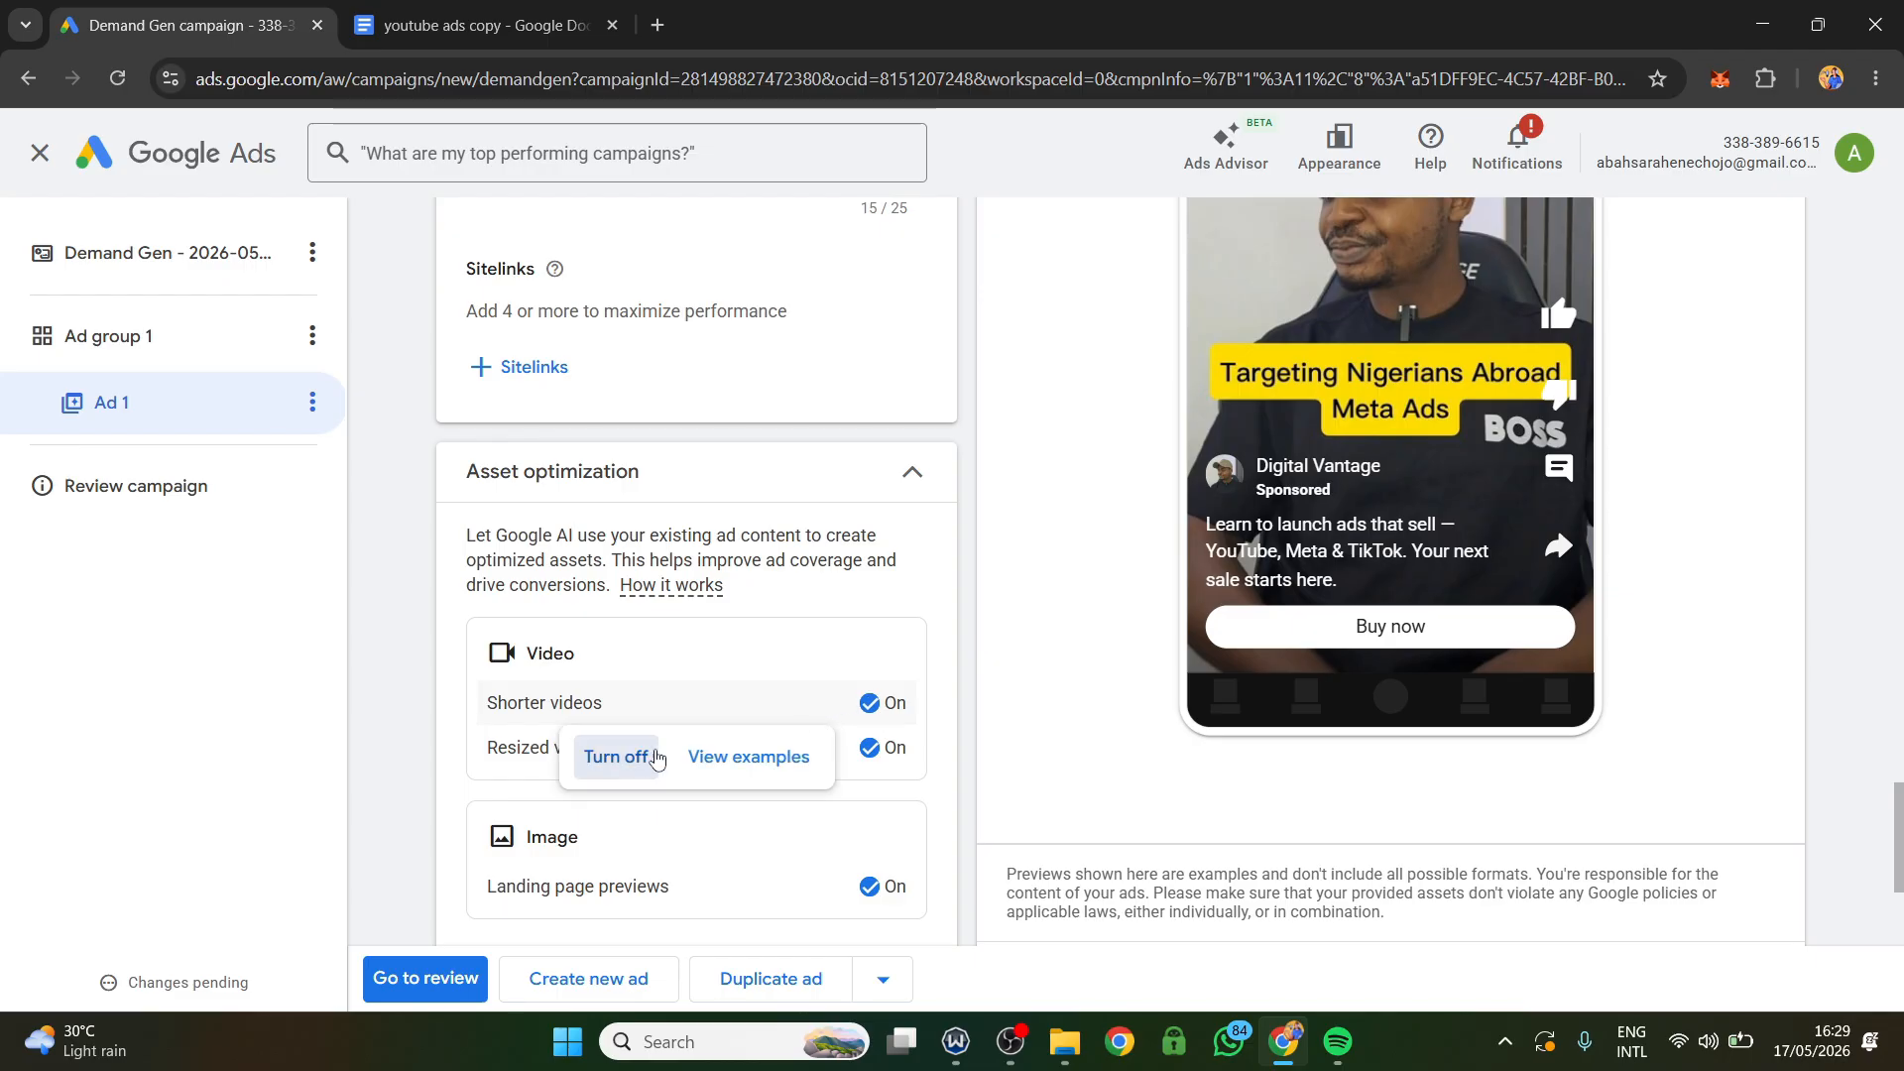
pyautogui.click(614, 756)
pyautogui.moveTo(870, 748)
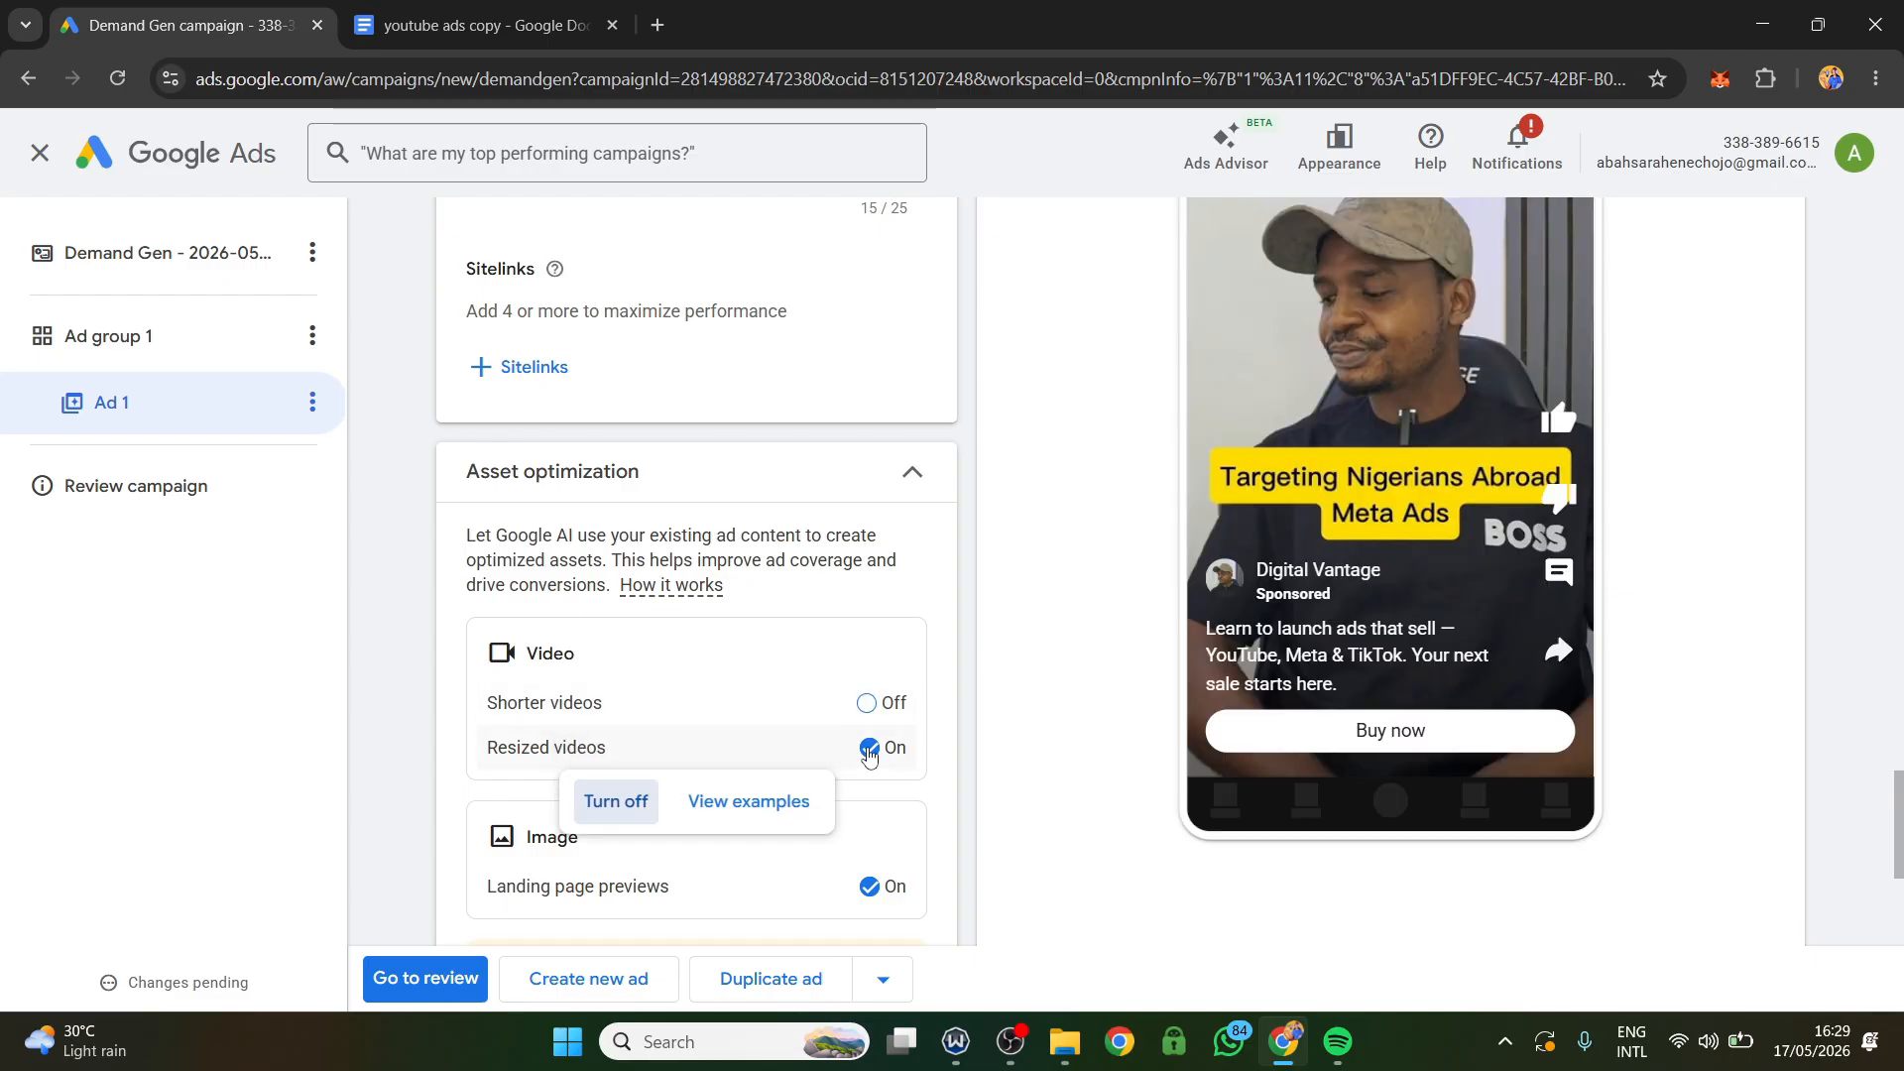
pyautogui.click(614, 805)
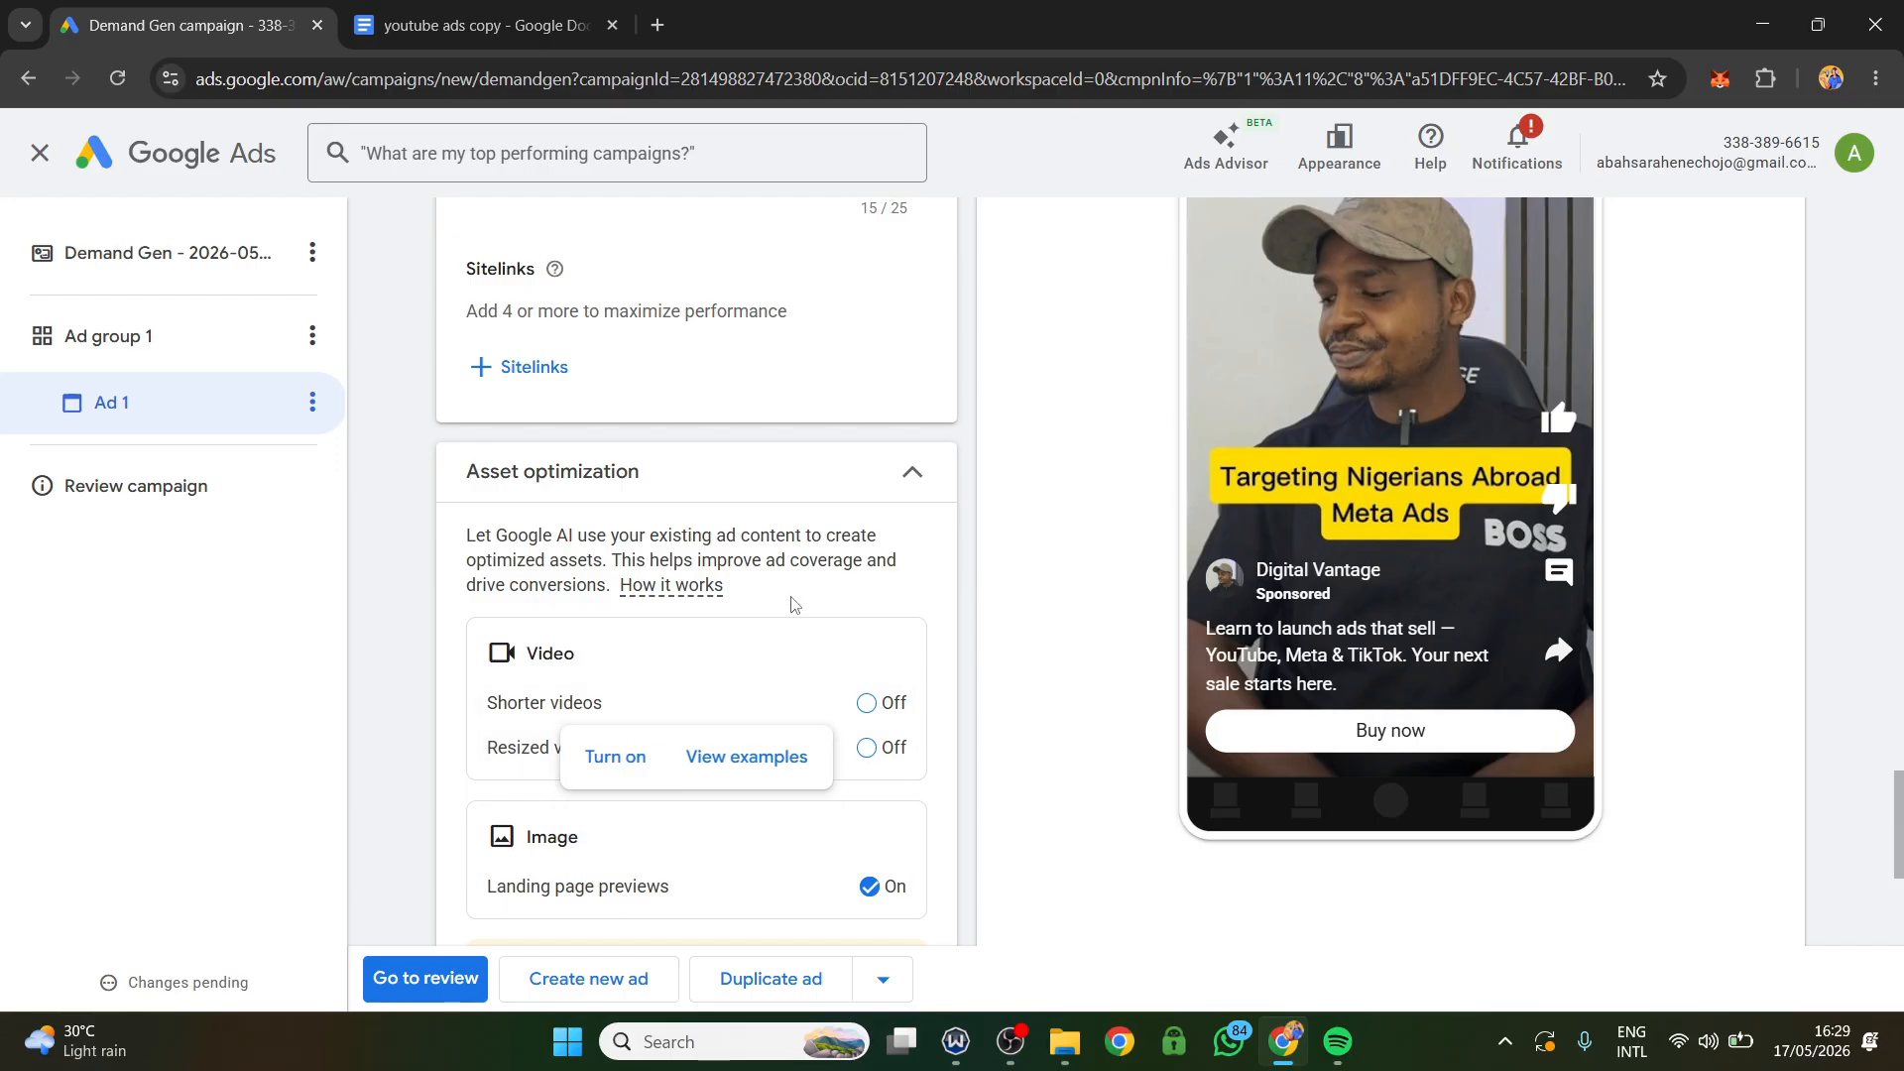
# Examine the Landing page previews setting in asset optimization, closing the pop-up window that covers the page.
pyautogui.scroll(-1, 734, 674)
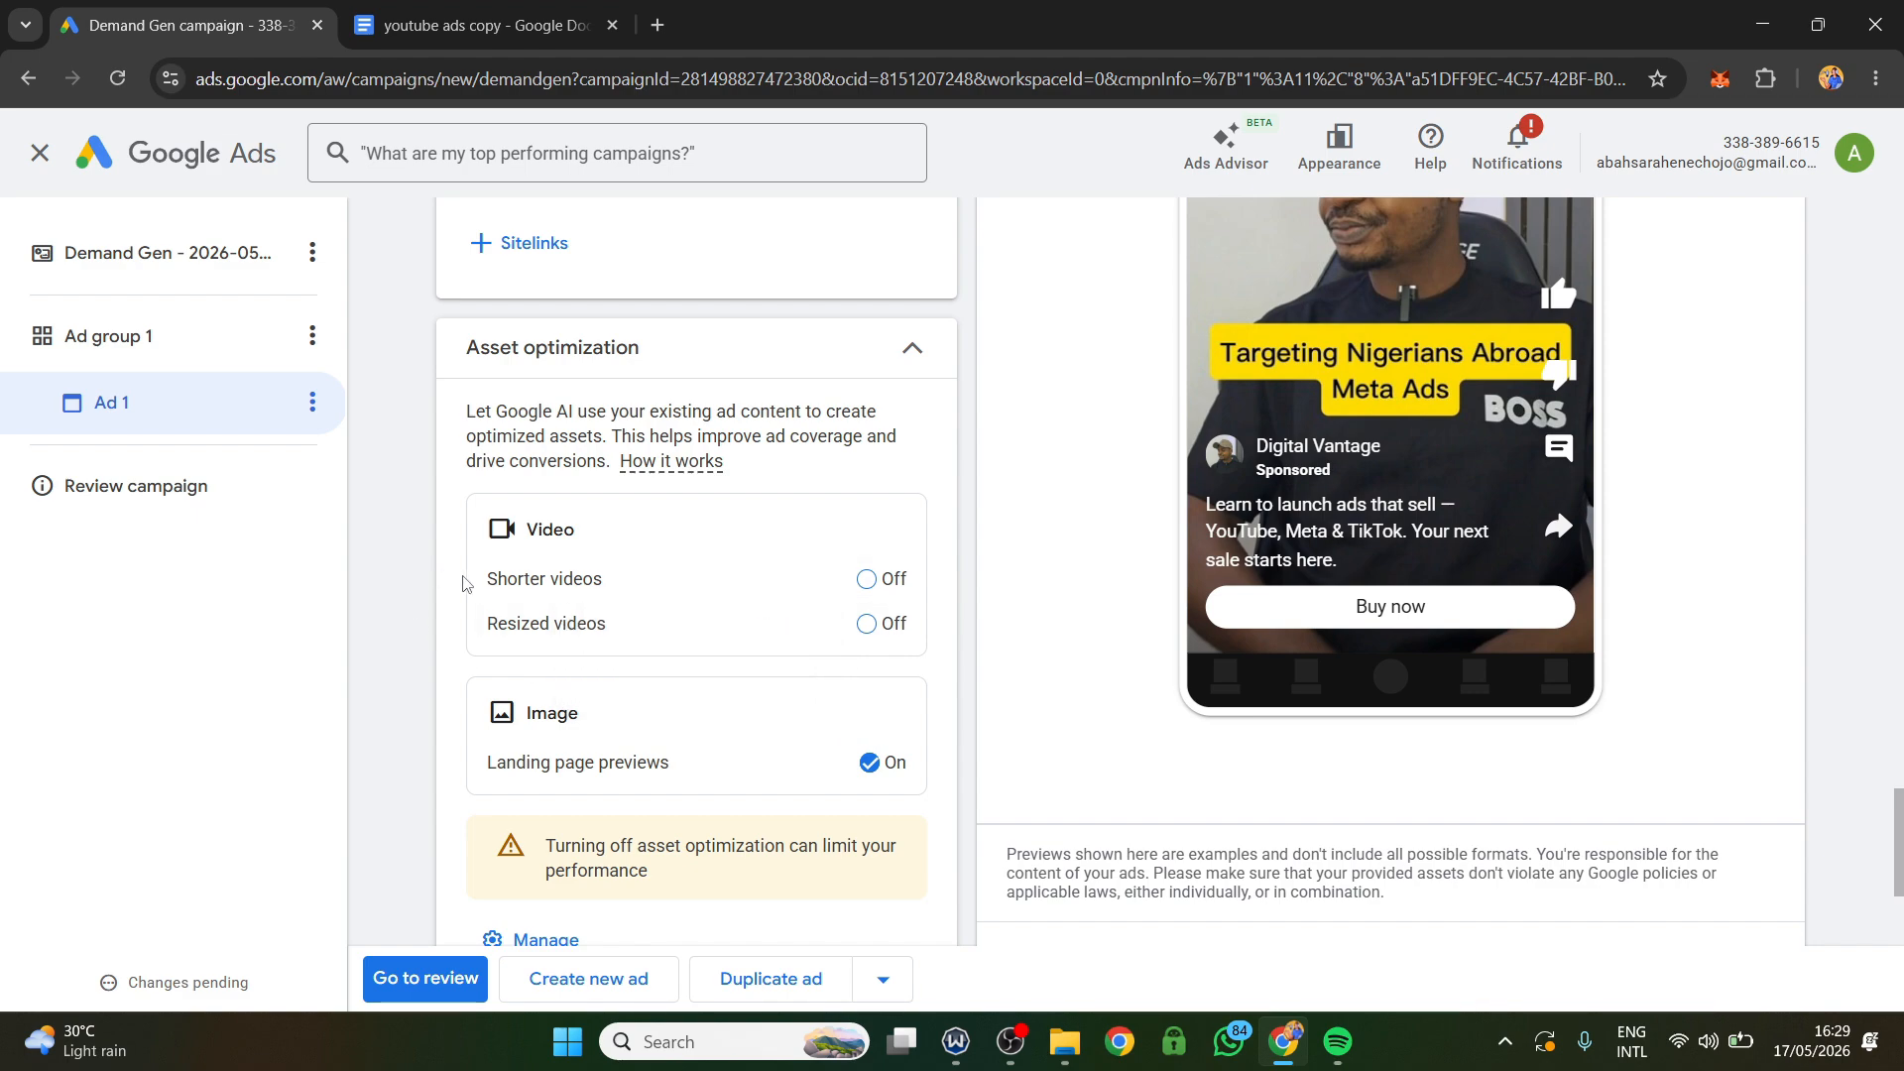
pyautogui.scroll(-3, 580, 540)
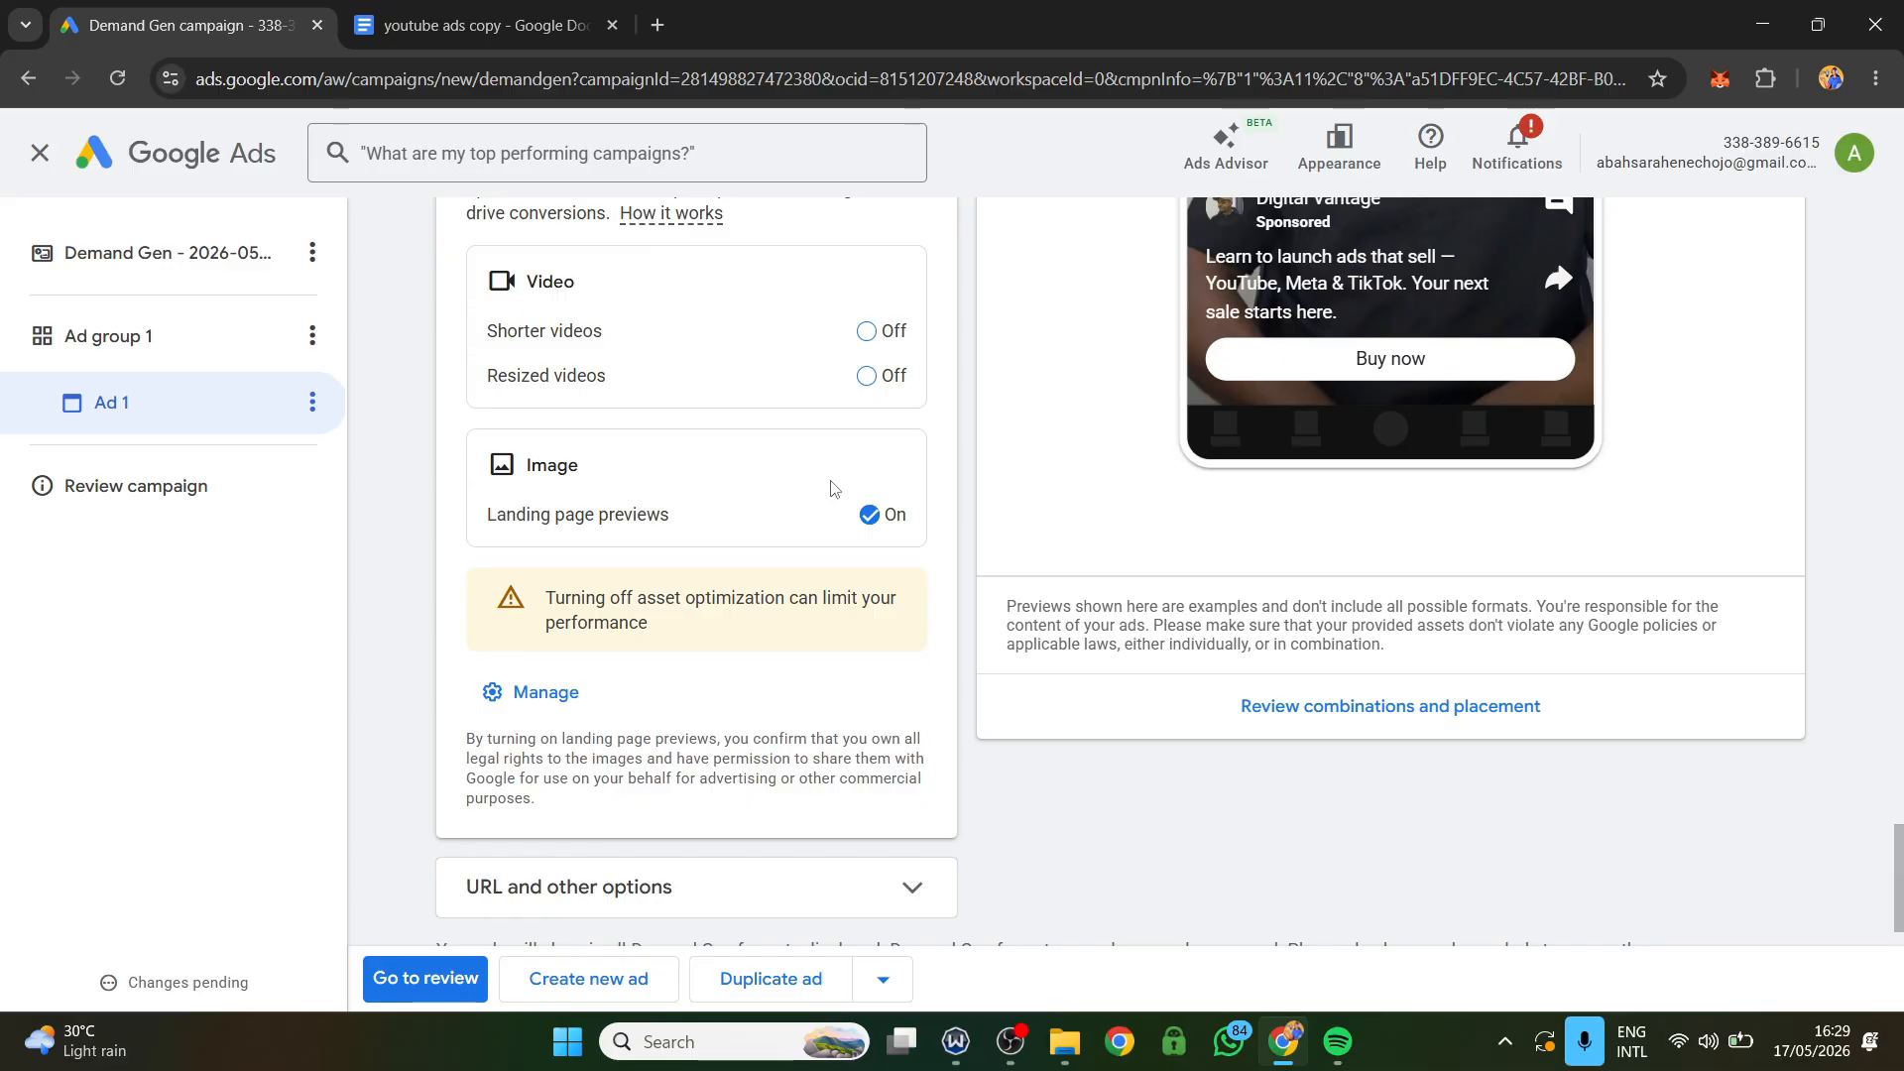
pyautogui.moveTo(867, 530)
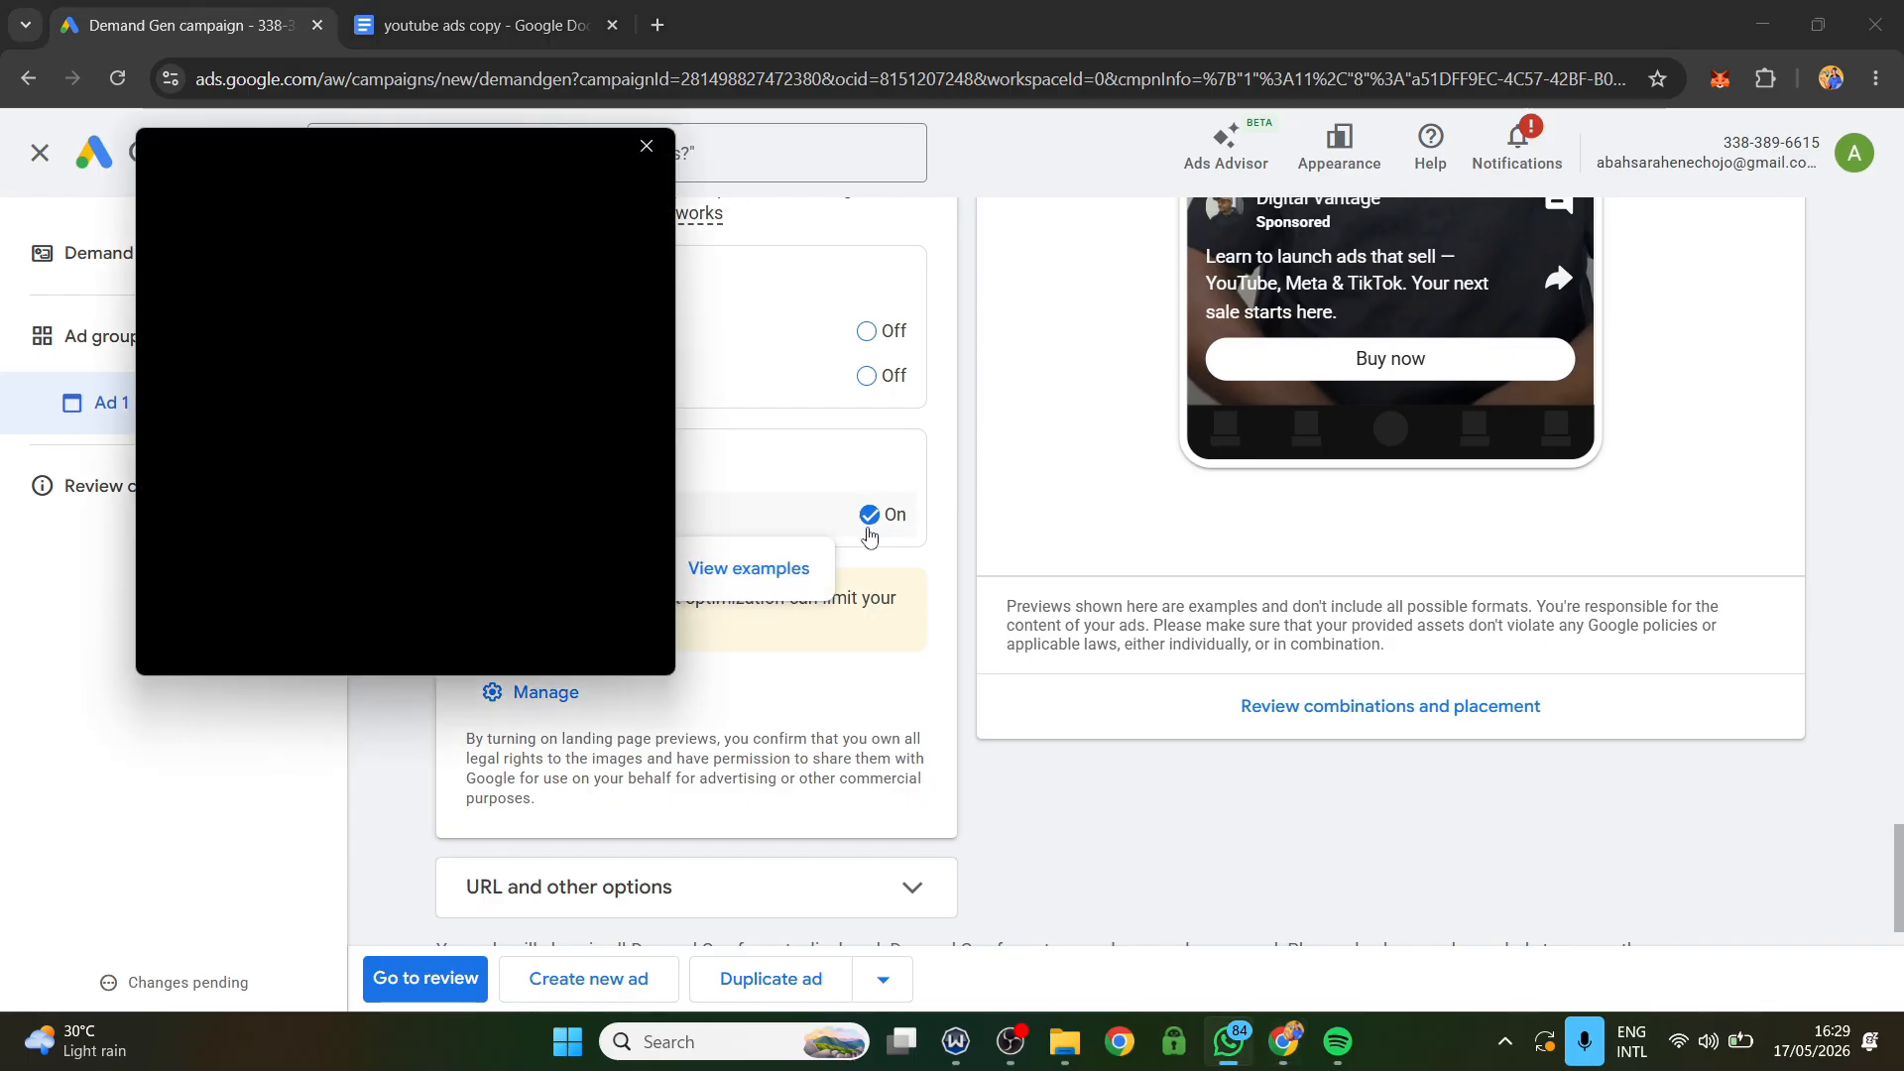
pyautogui.click(647, 146)
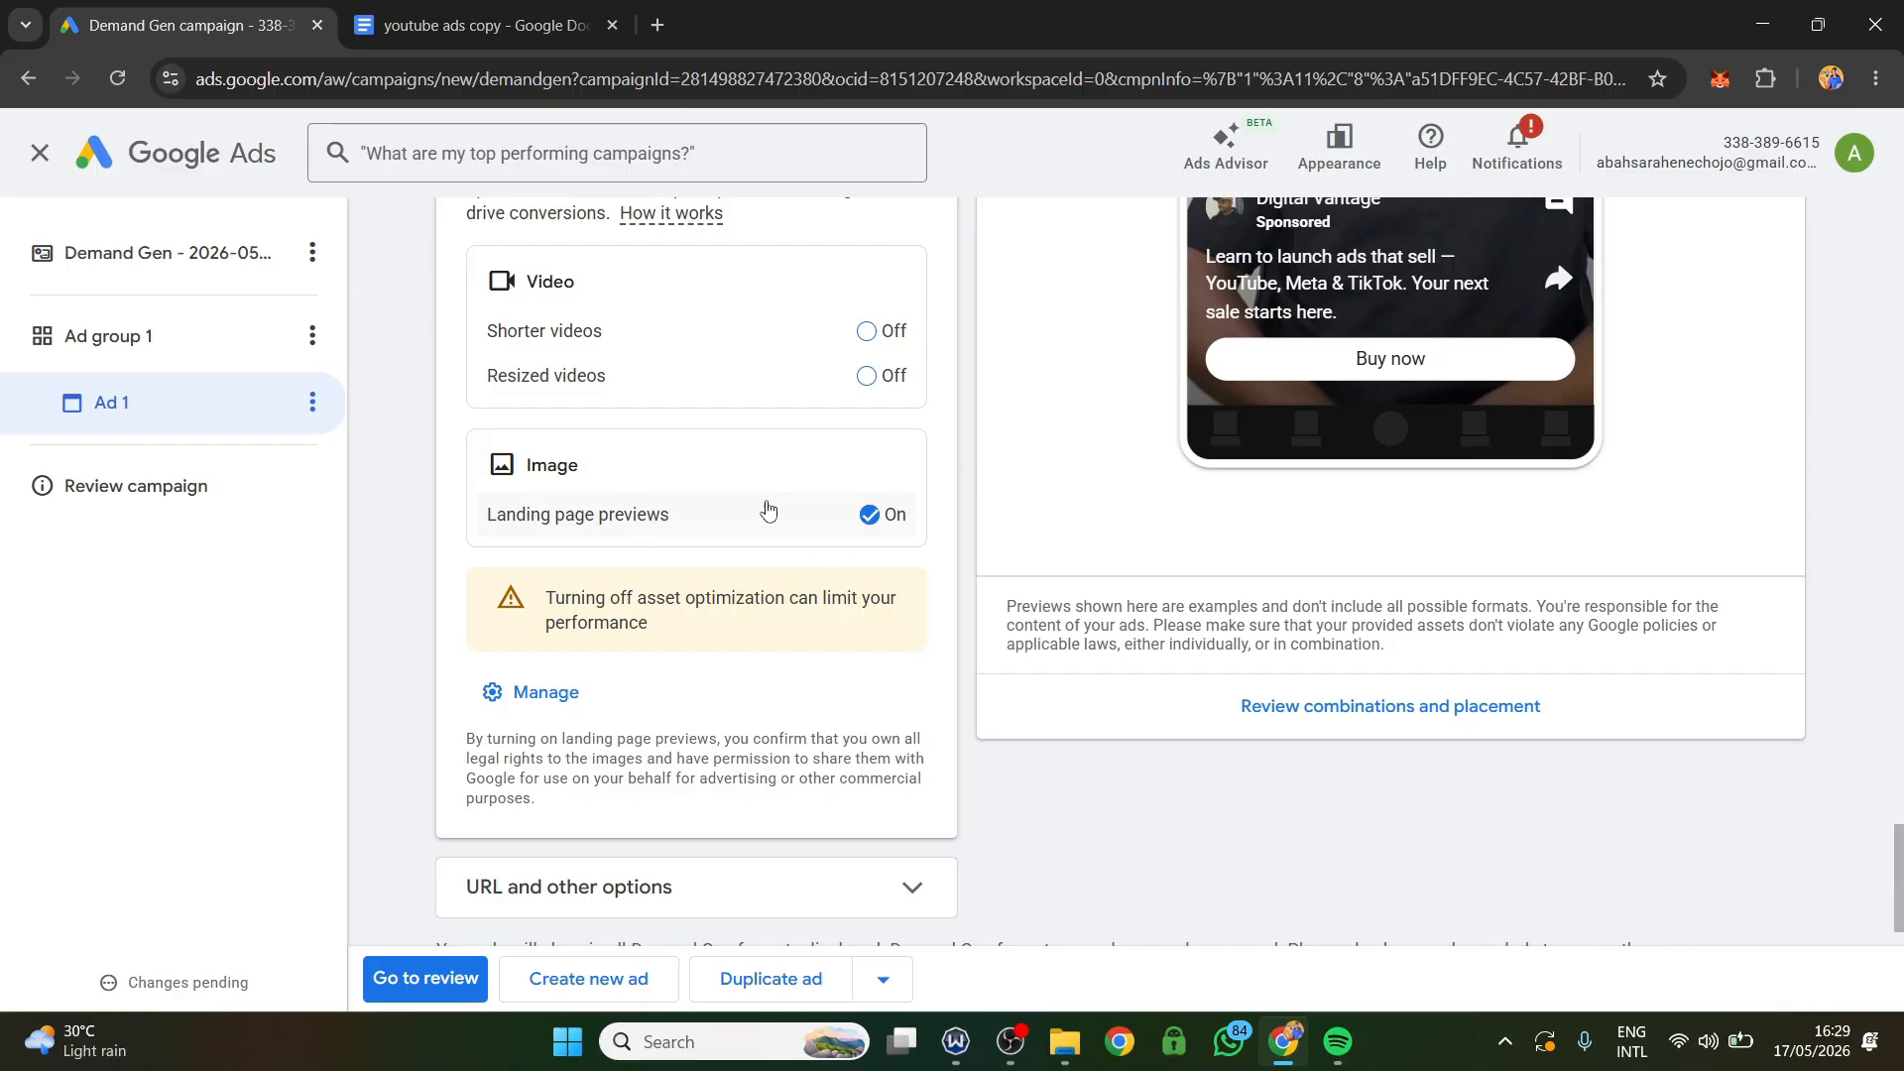
pyautogui.moveTo(869, 518)
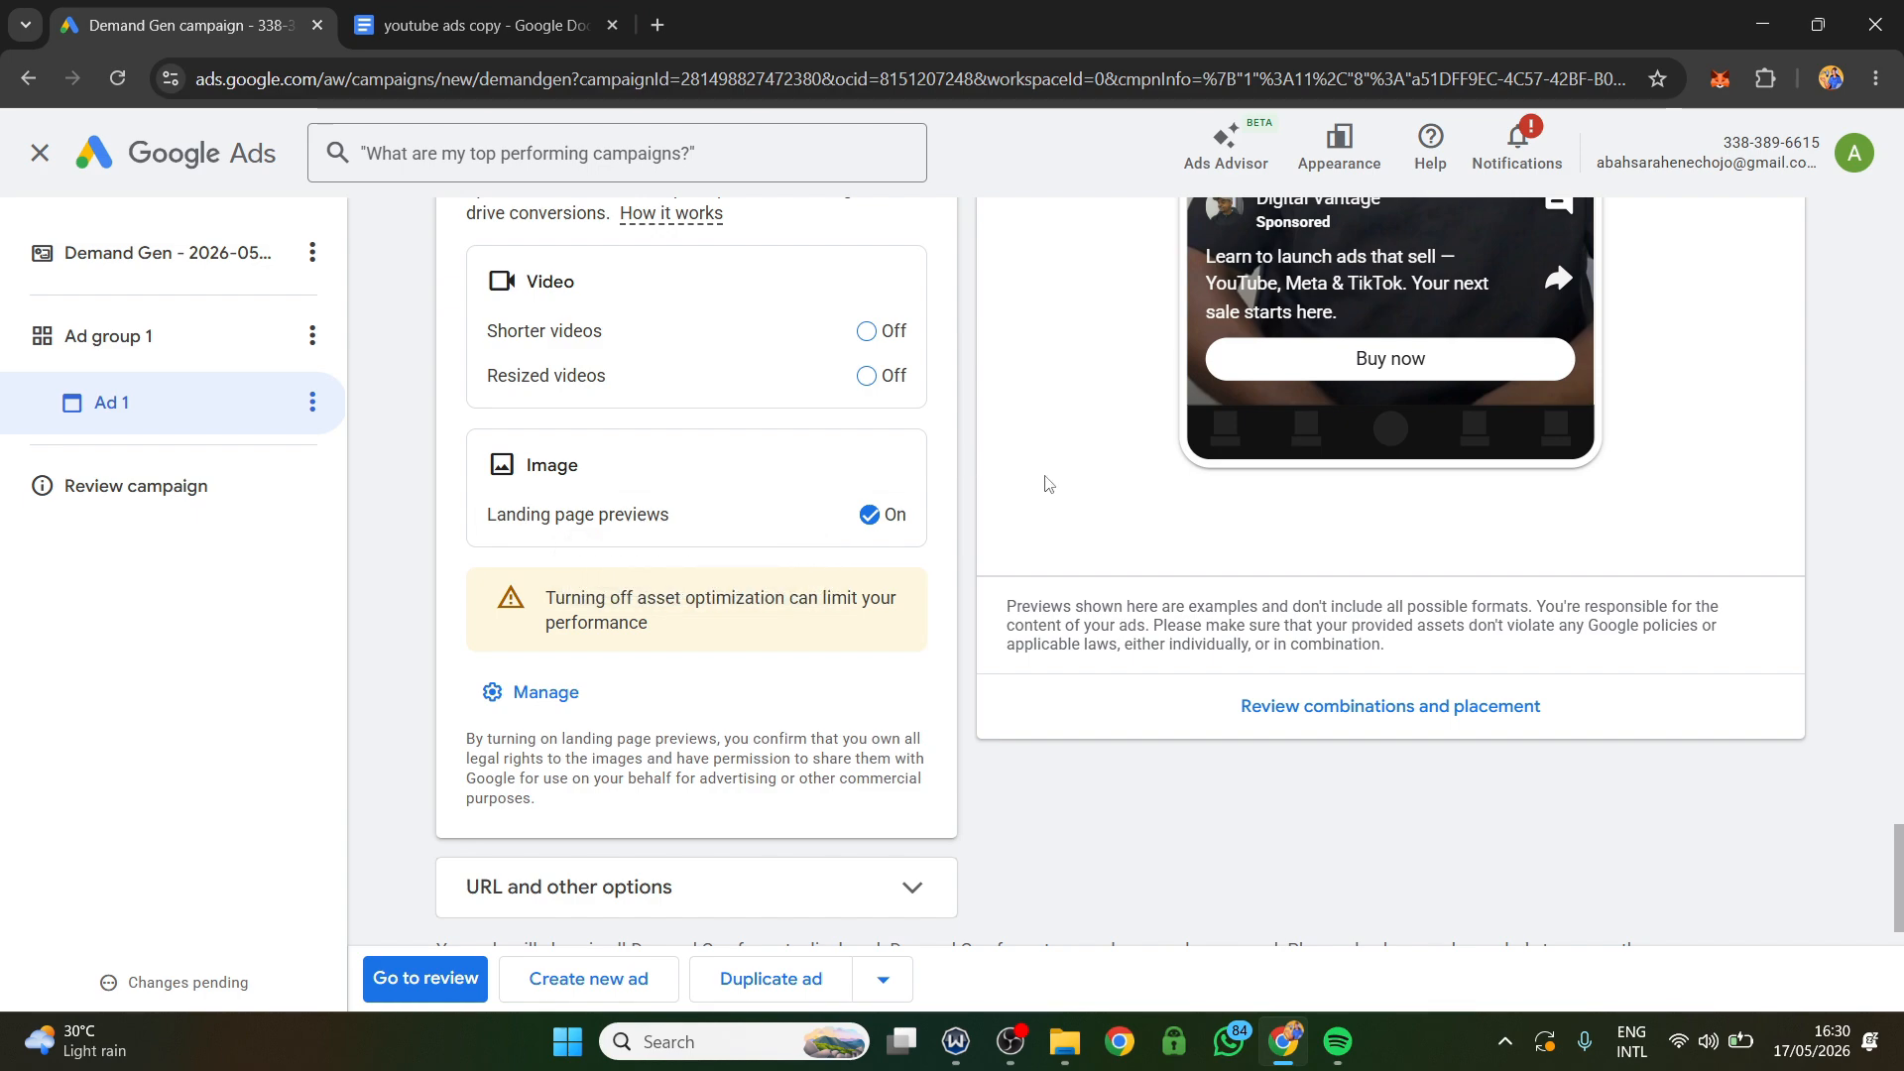
pyautogui.moveTo(778, 531)
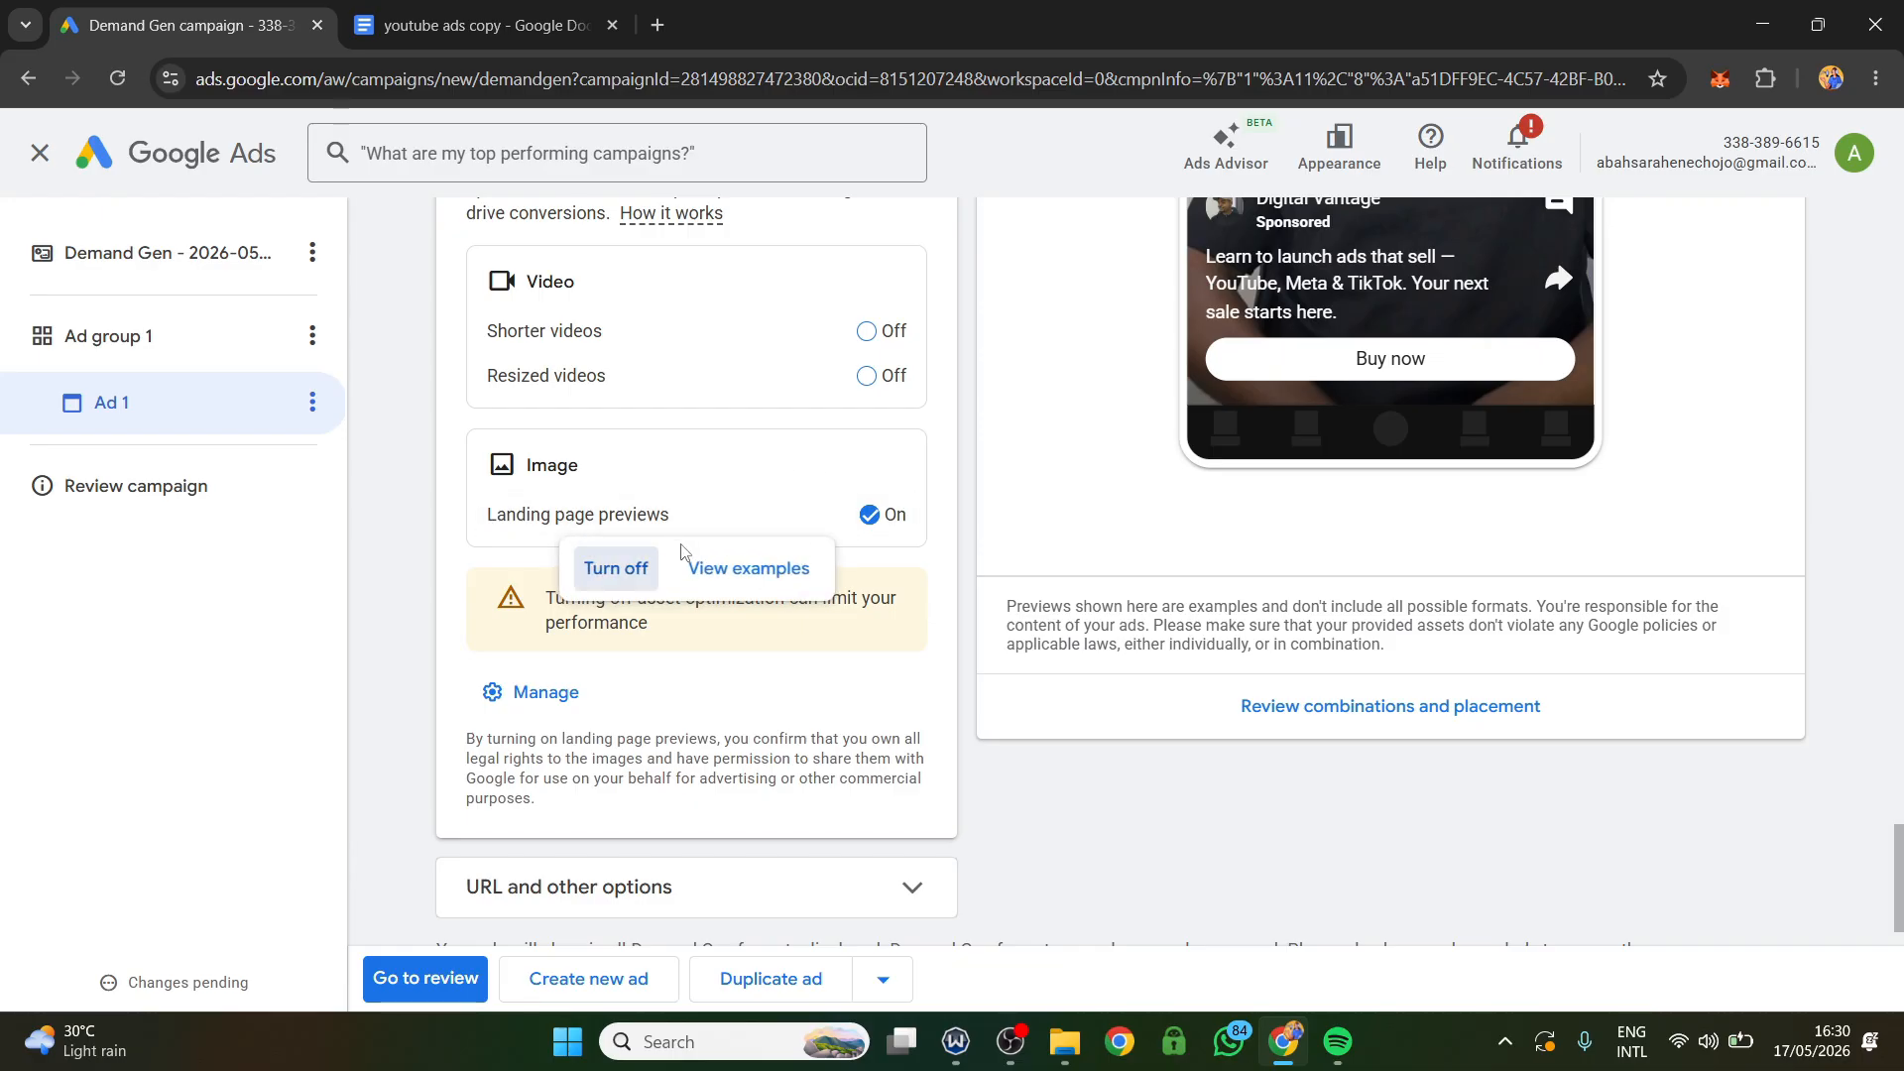
# Review the ad's URL and other options, including display URL, tracking template and custom parameters, and collapse the section.
pyautogui.scroll(-1, 759, 695)
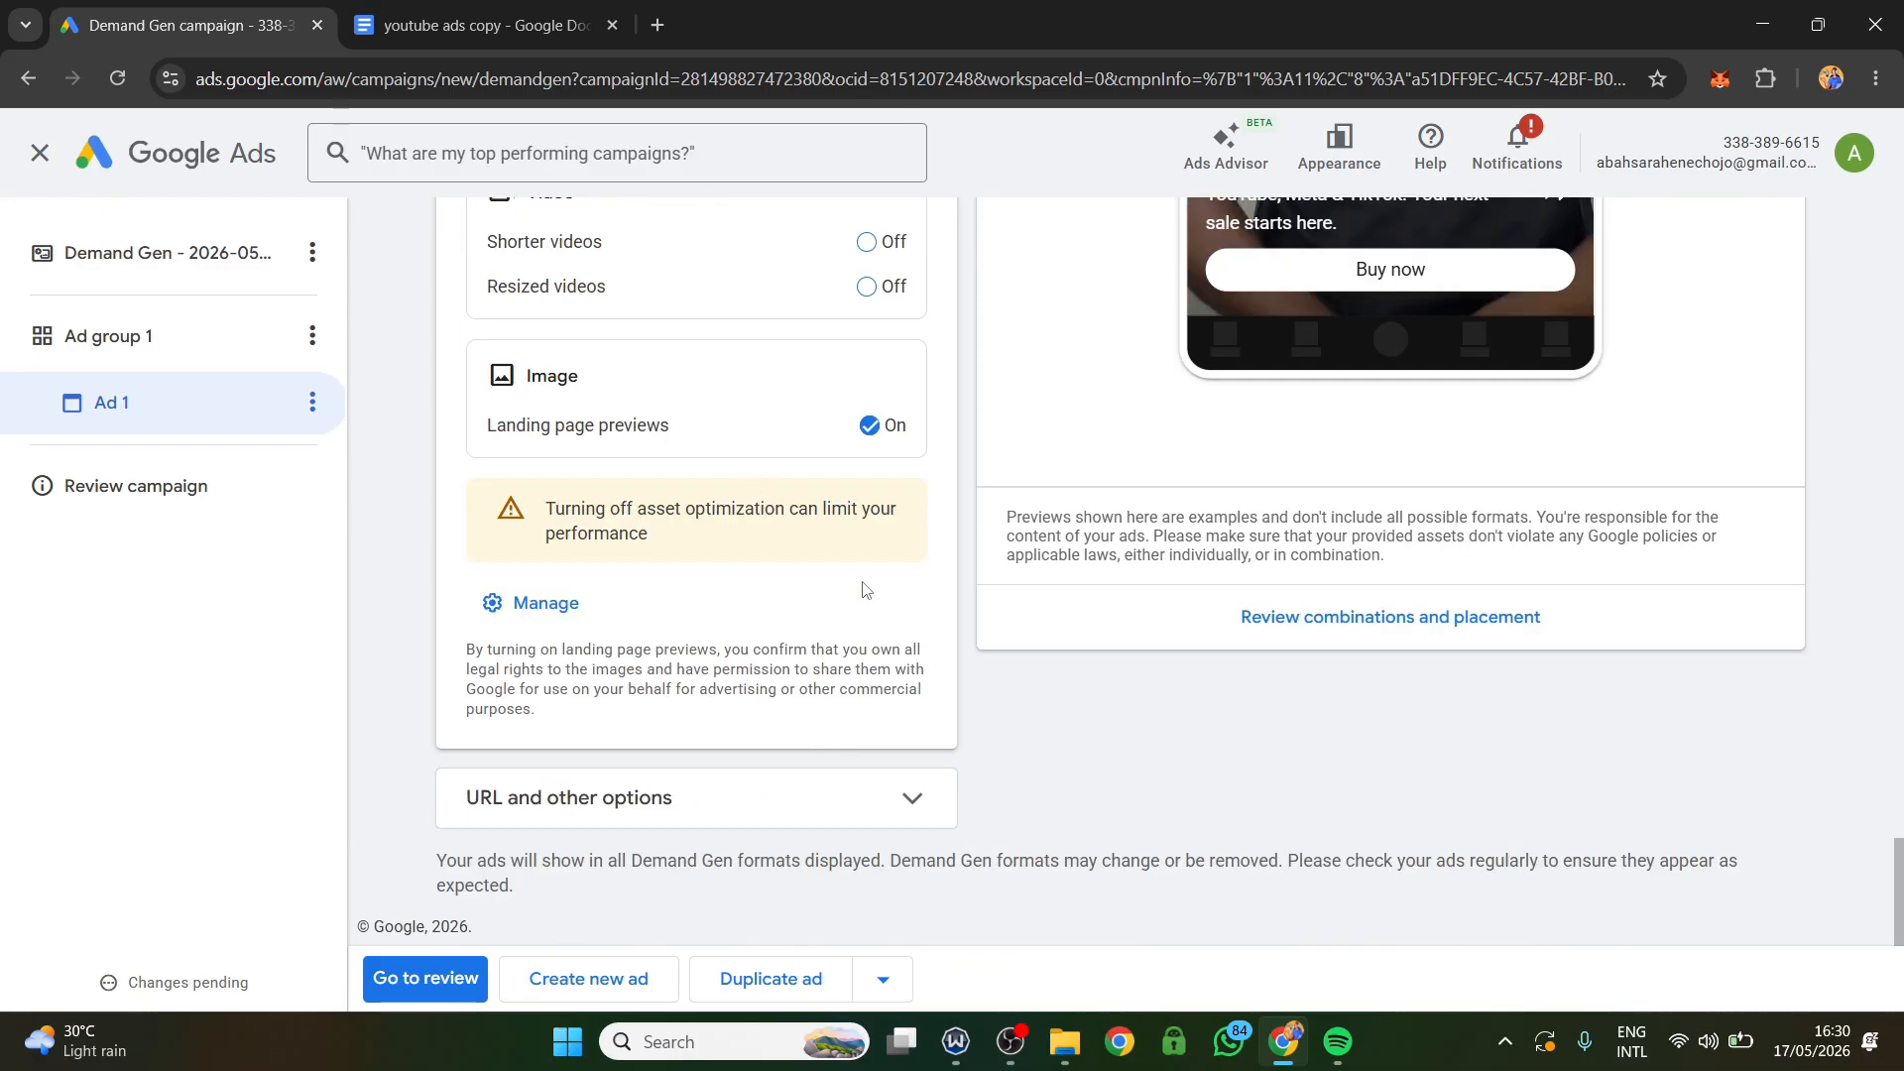
pyautogui.click(900, 811)
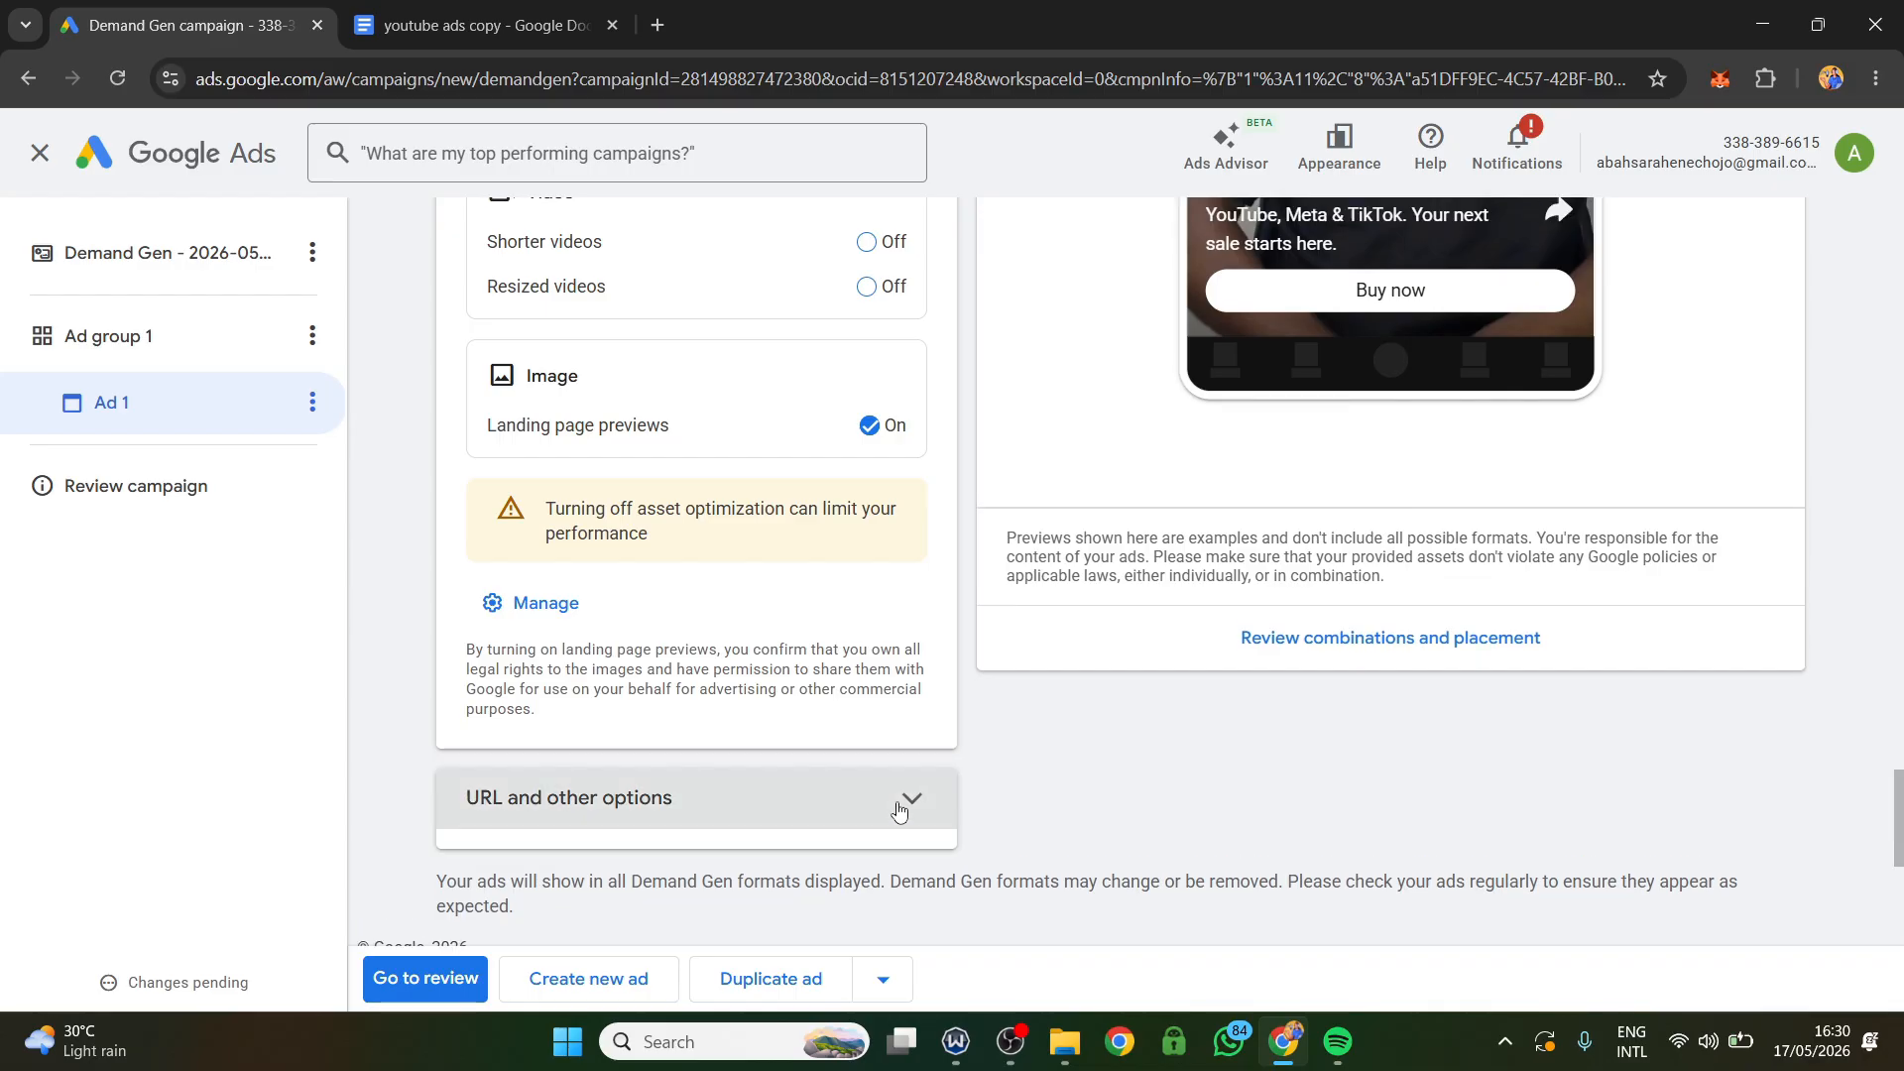
pyautogui.scroll(-2, 744, 817)
pyautogui.scroll(-2, 774, 668)
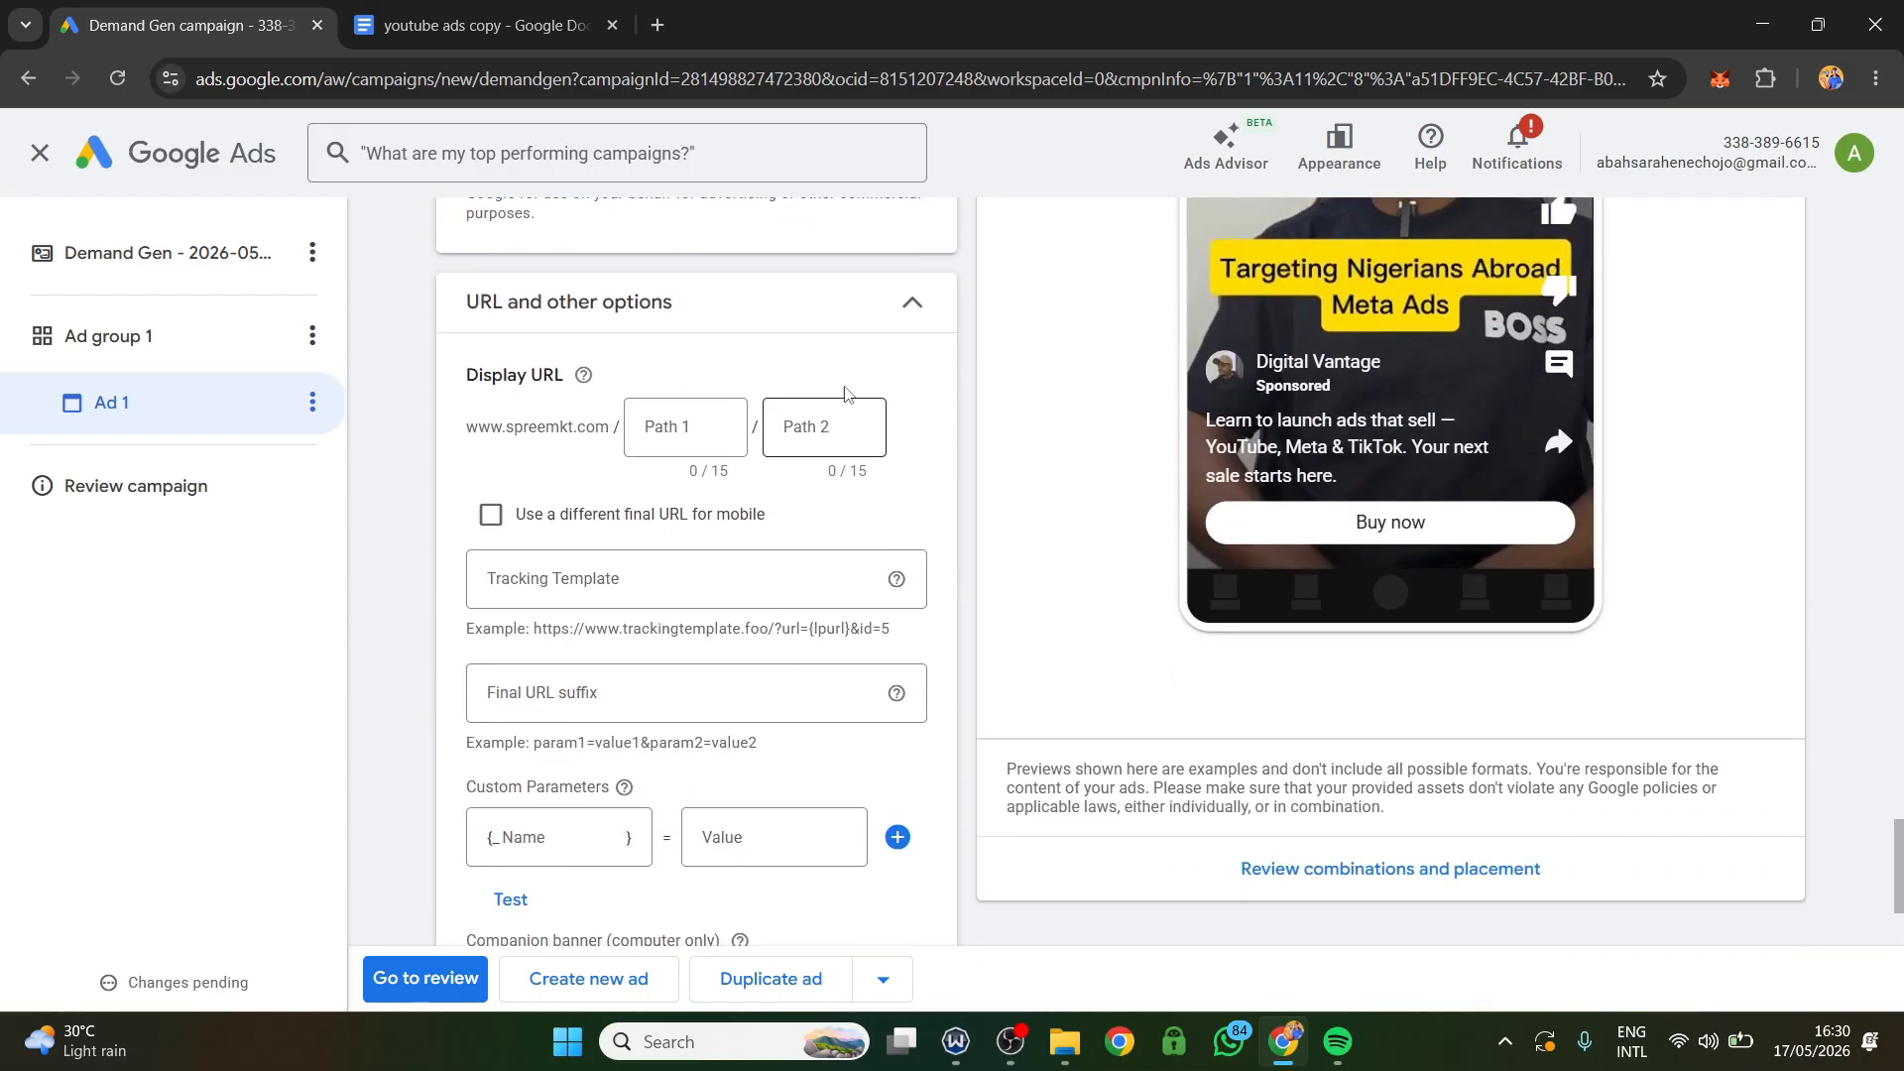
pyautogui.click(912, 303)
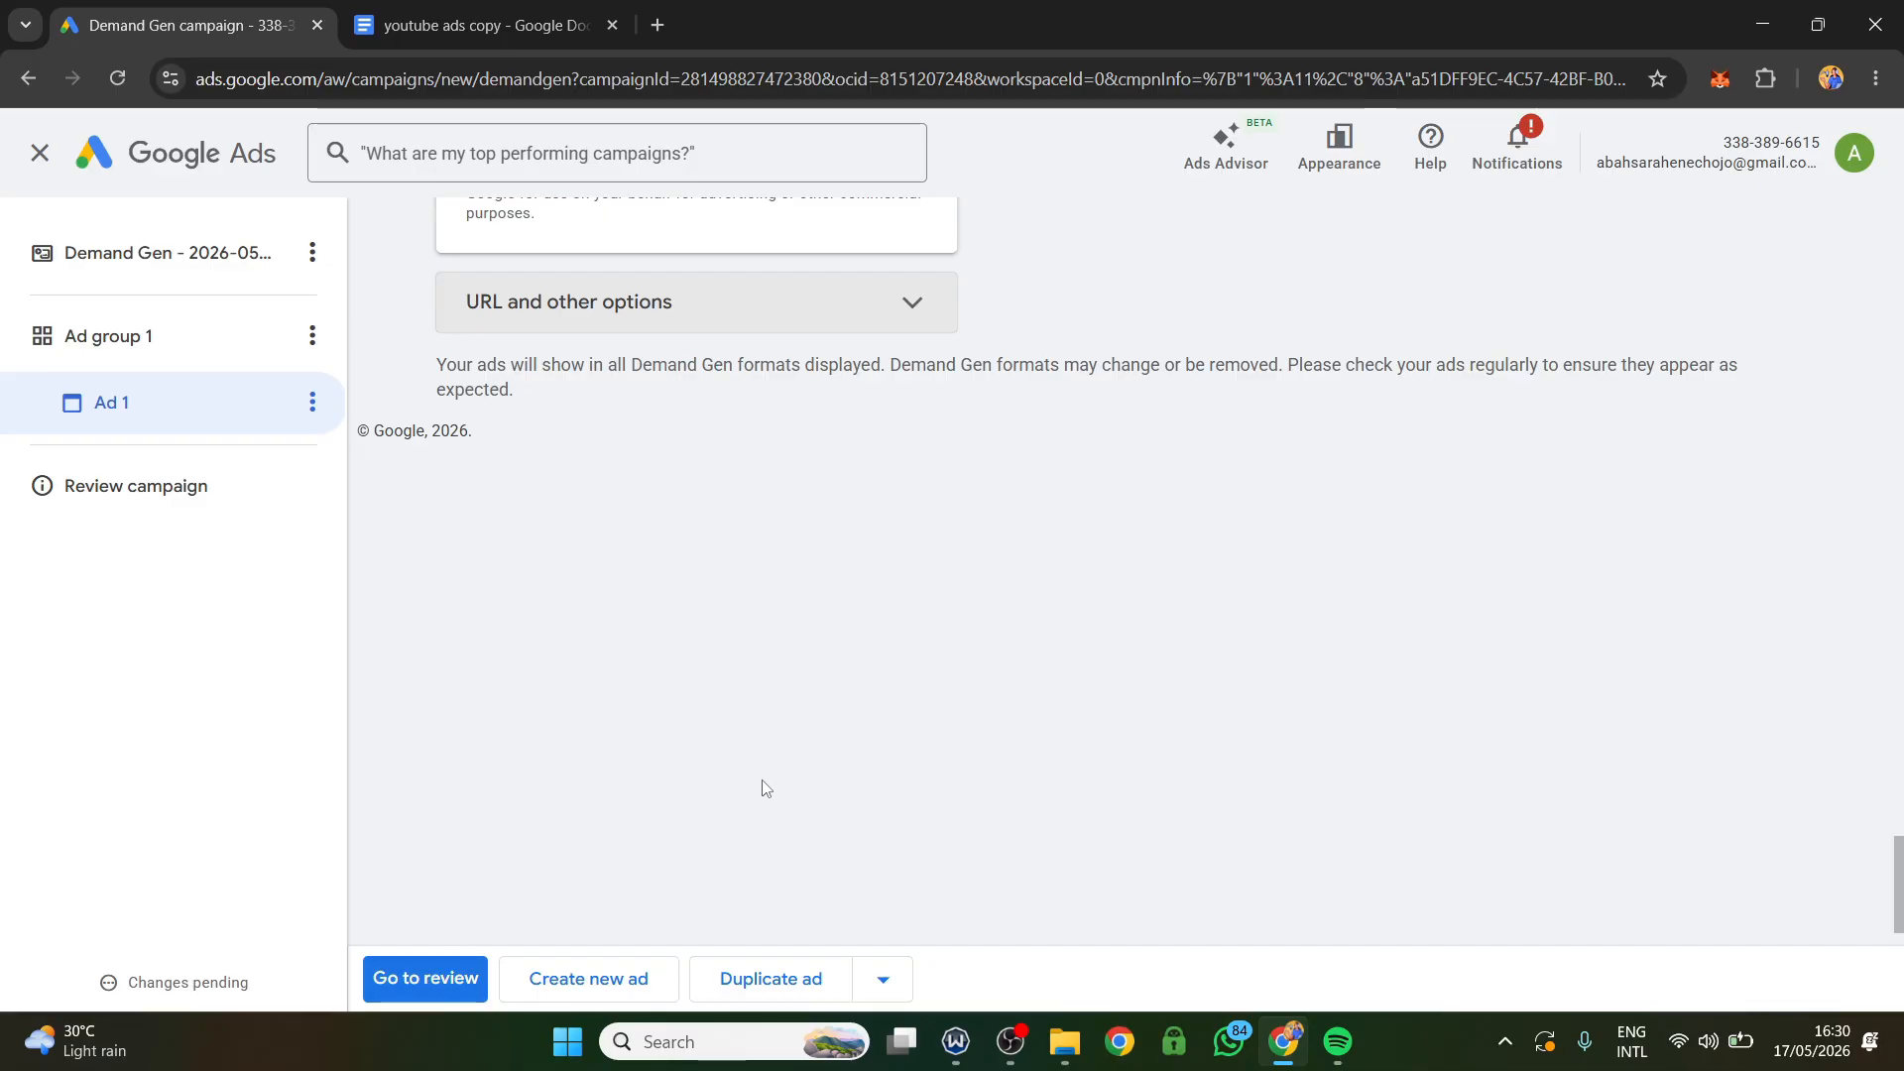
pyautogui.scroll(2, 764, 788)
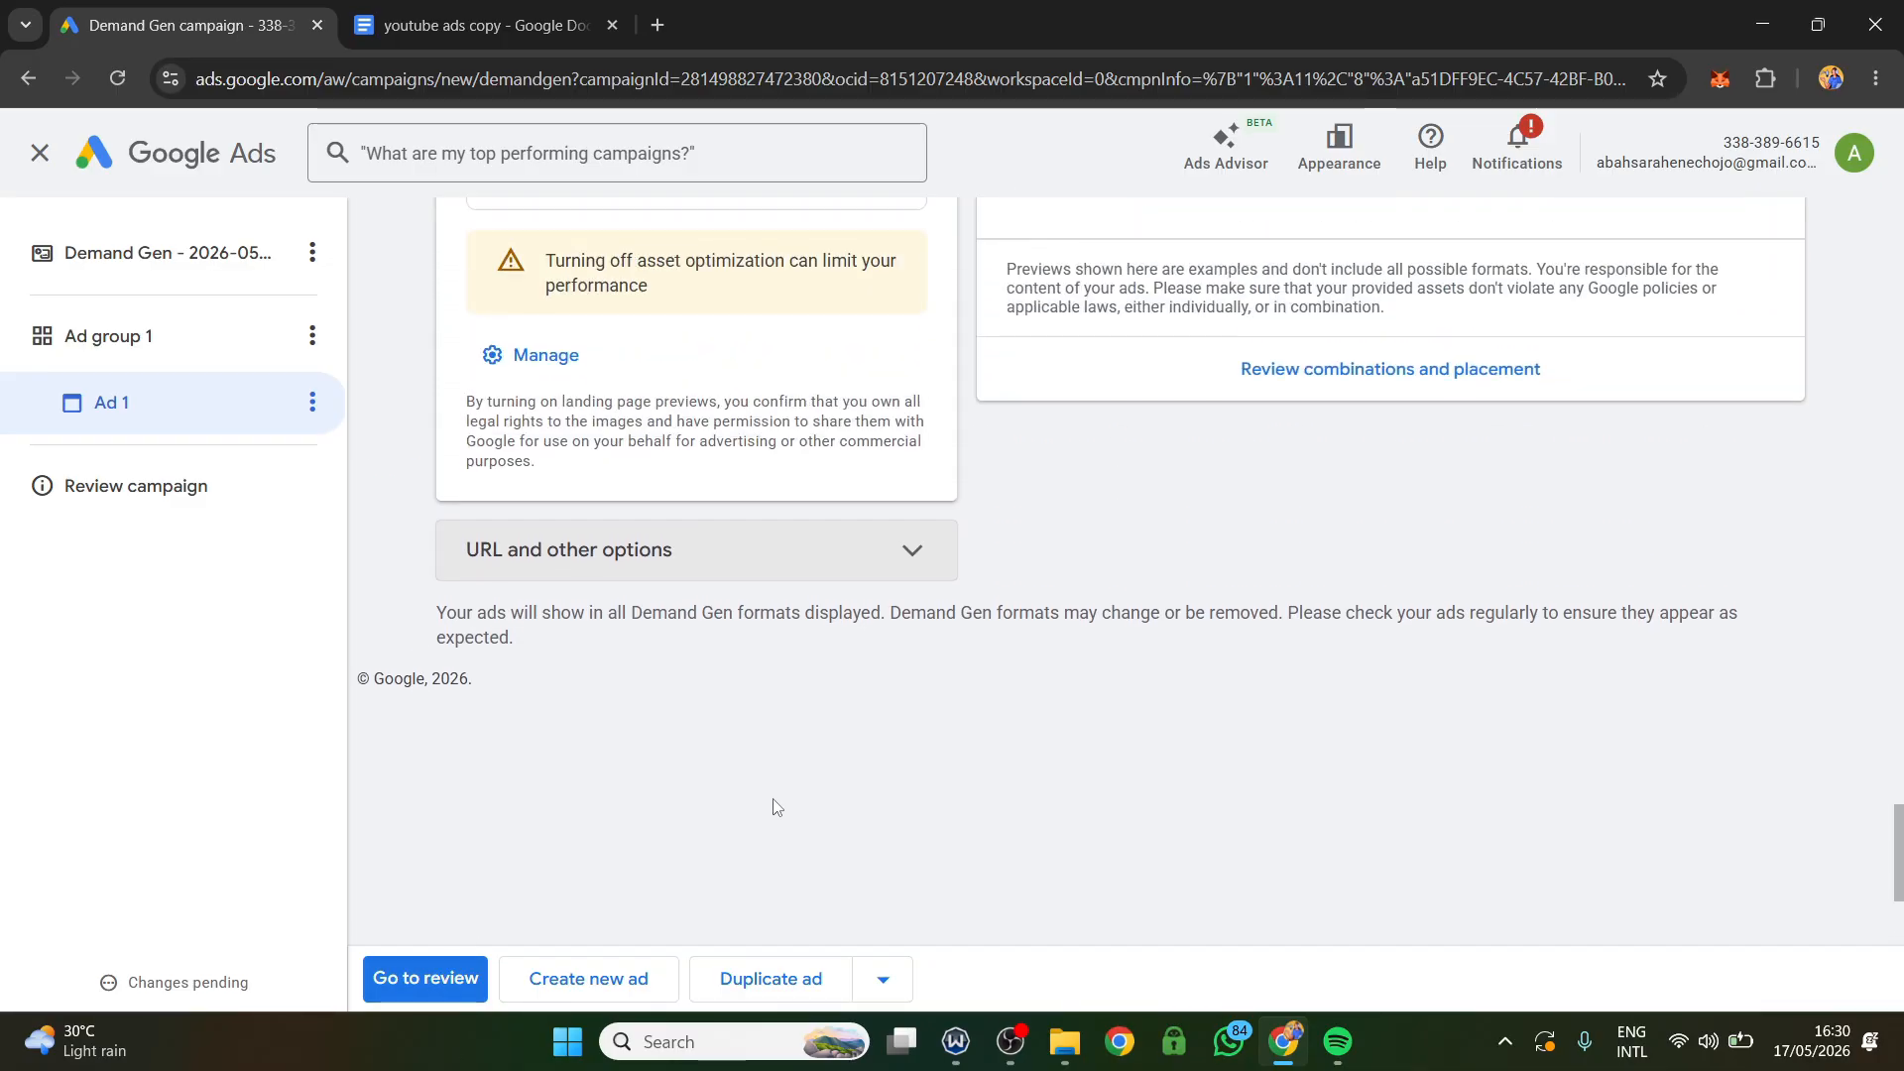